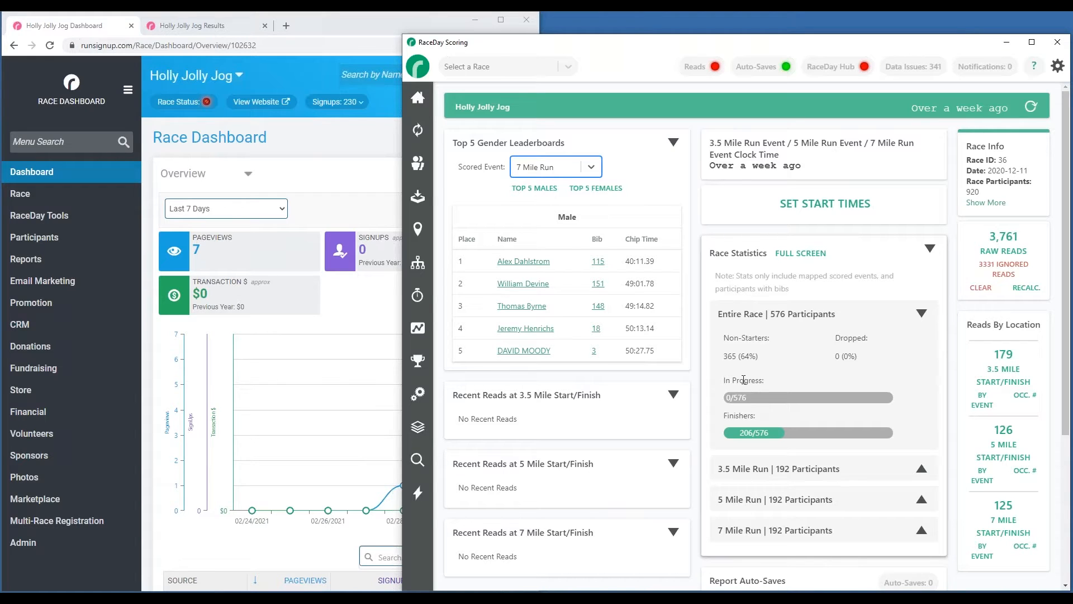
- Open the age group settings and review the age groups defined for the 7 Mile Run
{"action": "left_click_drag", "start_coordinate": [725, 398], "coordinate": [748, 401]}
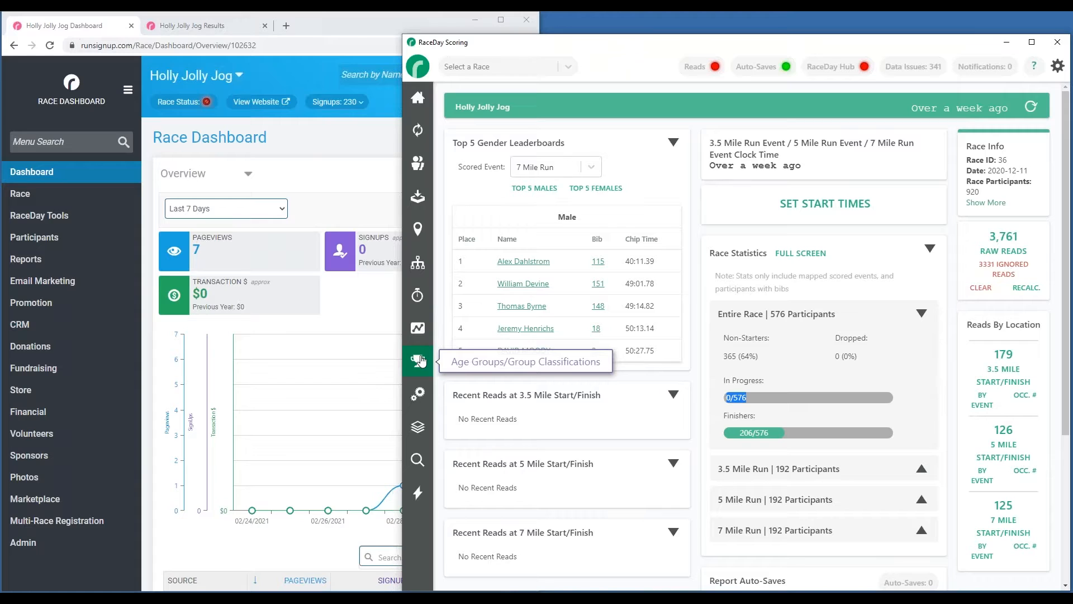
{"action": "left_click", "coordinate": [421, 361]}
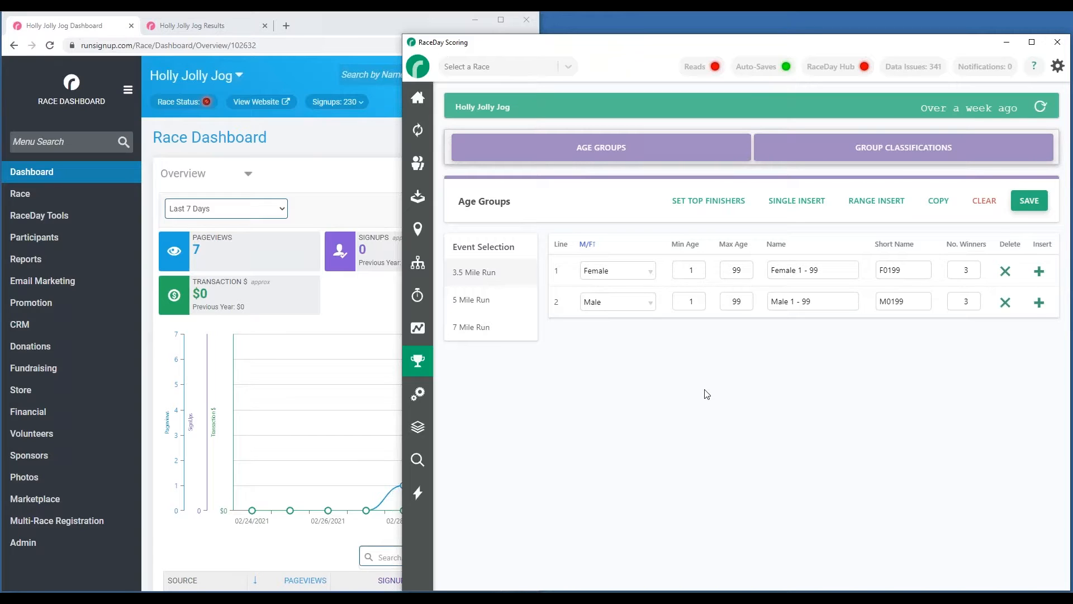
{"action": "left_click", "coordinate": [476, 330]}
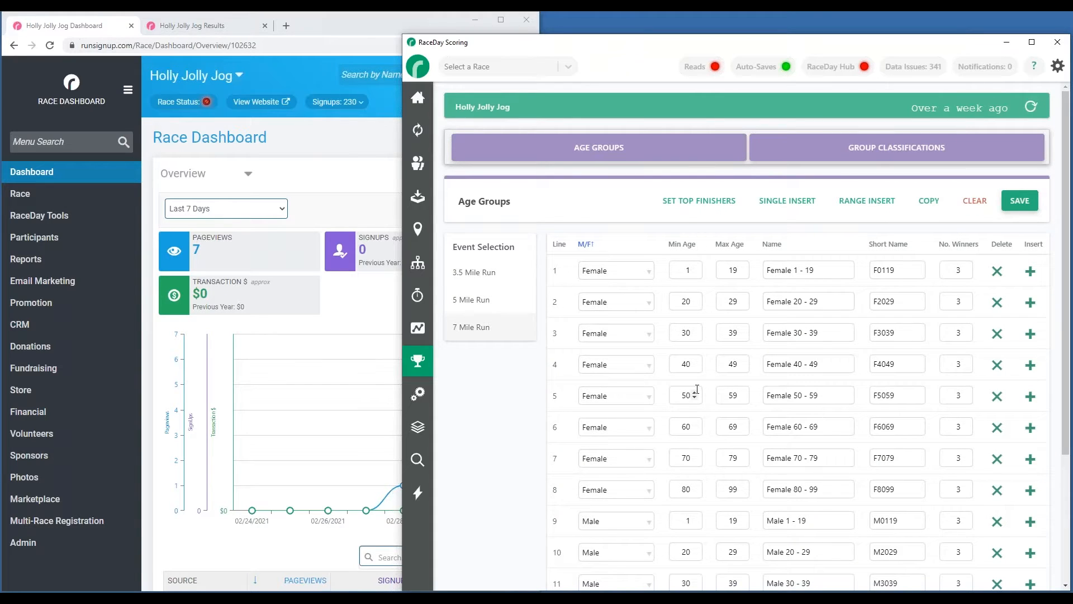
{"action": "scroll", "coordinate": [697, 389], "scroll_direction": "down", "scroll_amount": 1}
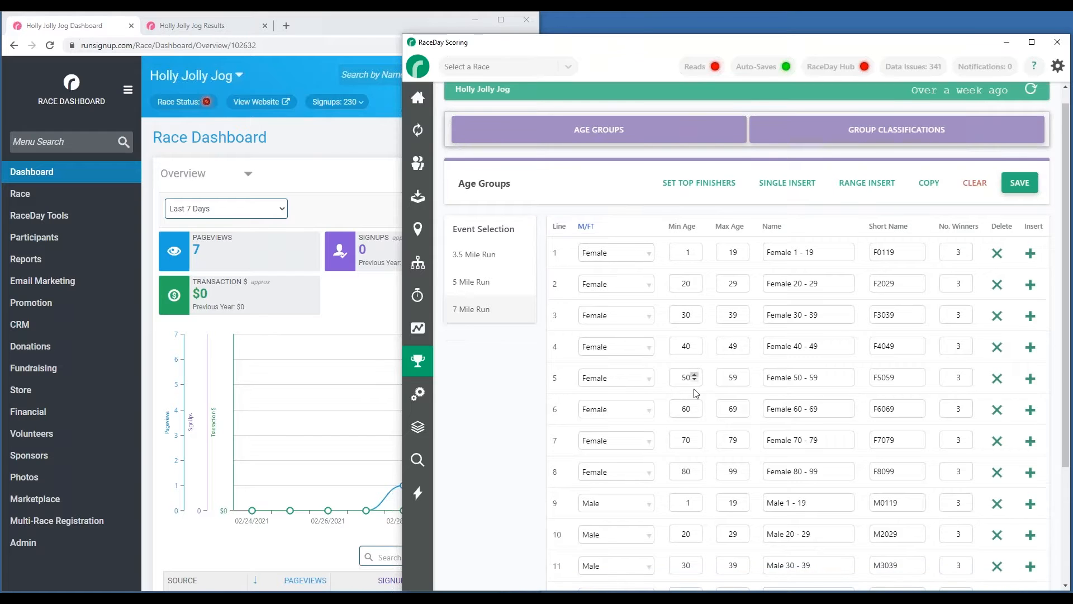
{"action": "scroll", "coordinate": [657, 442], "scroll_direction": "down", "scroll_amount": 3}
{"action": "scroll", "coordinate": [657, 442], "scroll_direction": "up", "scroll_amount": 4}
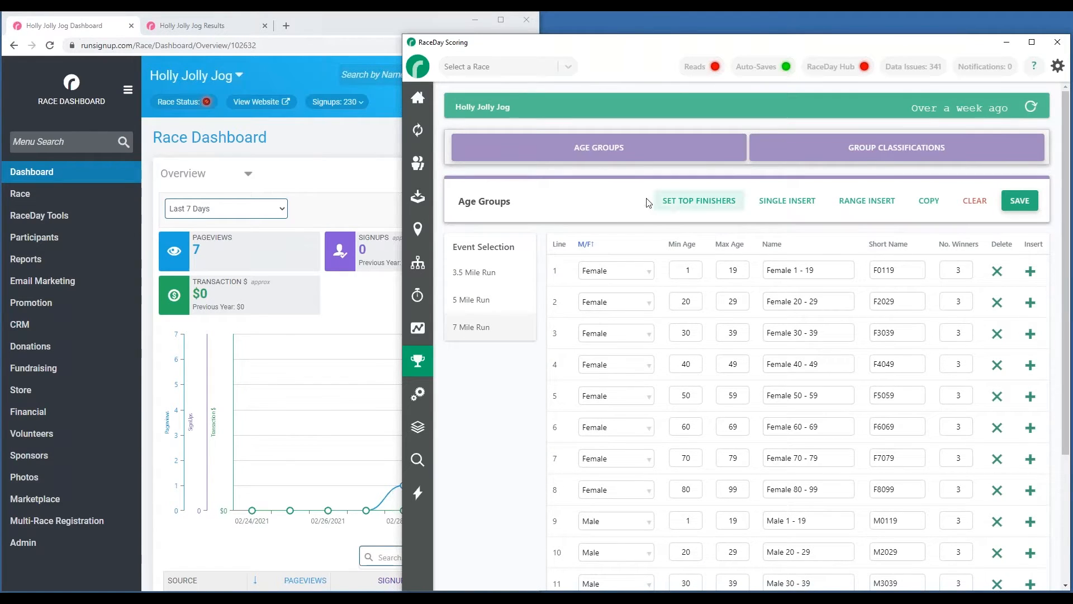
- Review the 7 Mile Run's top finisher settings for the Overall and Master bands, leaving them as they are
{"action": "left_click", "coordinate": [703, 203]}
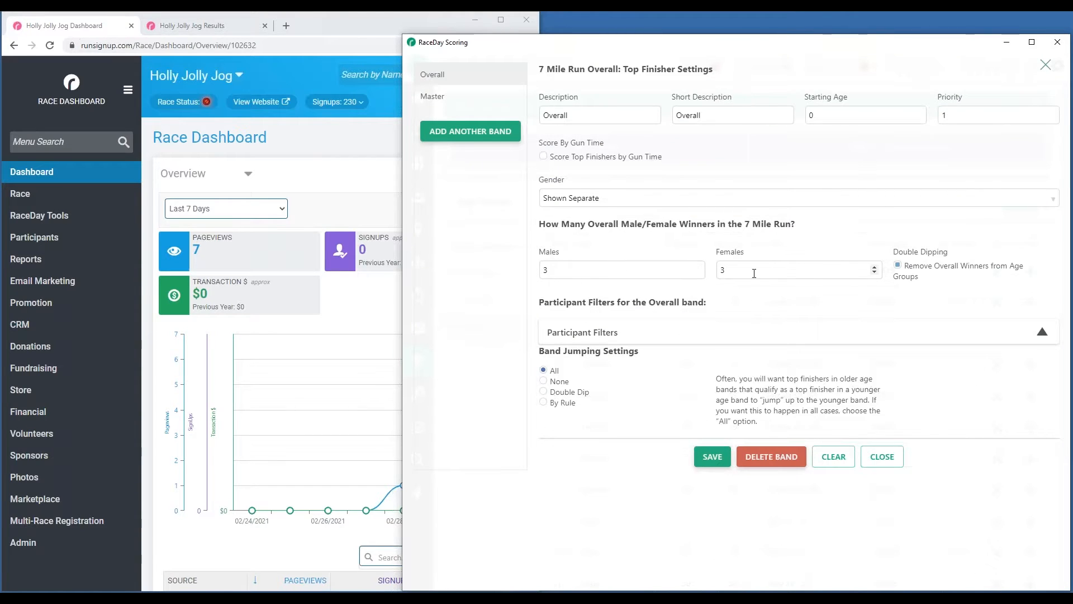
{"action": "left_click", "coordinate": [441, 98]}
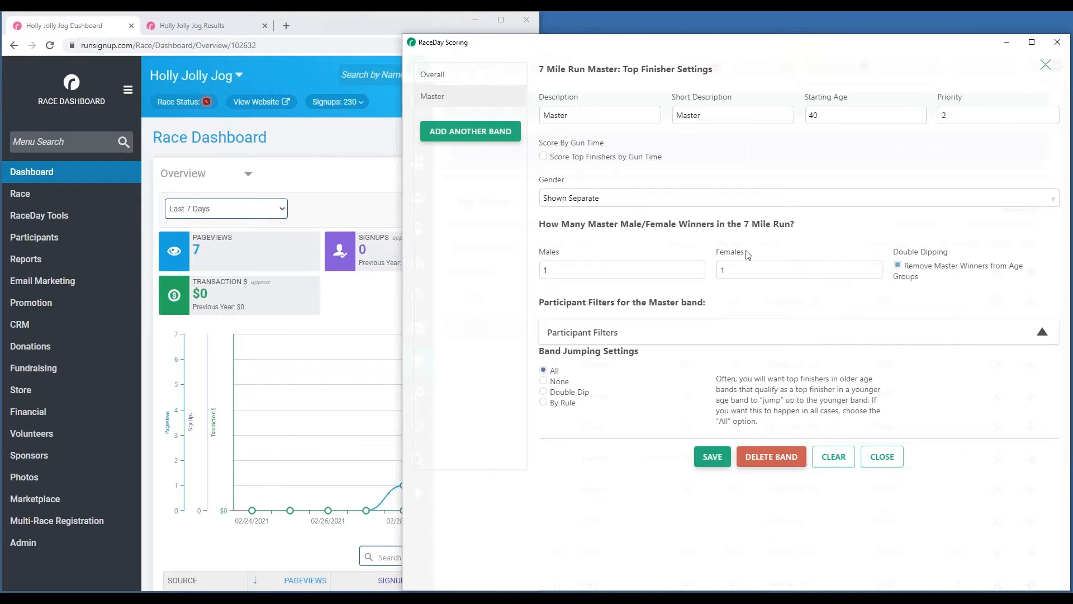
{"action": "left_click", "coordinate": [882, 457]}
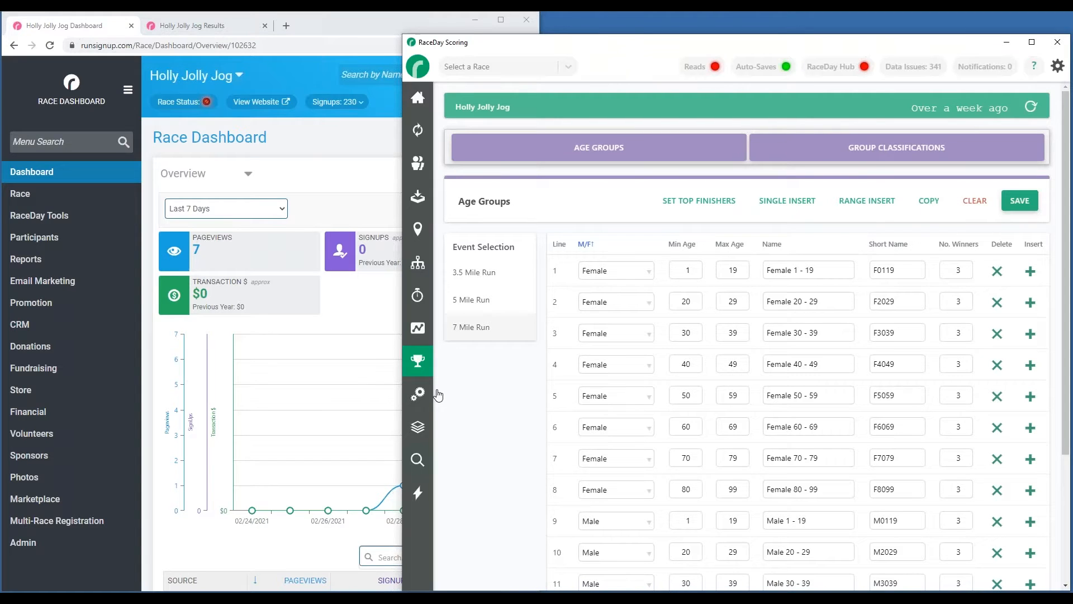
- Preview the age groups that the range insert setup would create for the 7 Mile Run, then cancel the setup
{"action": "left_click", "coordinate": [871, 209]}
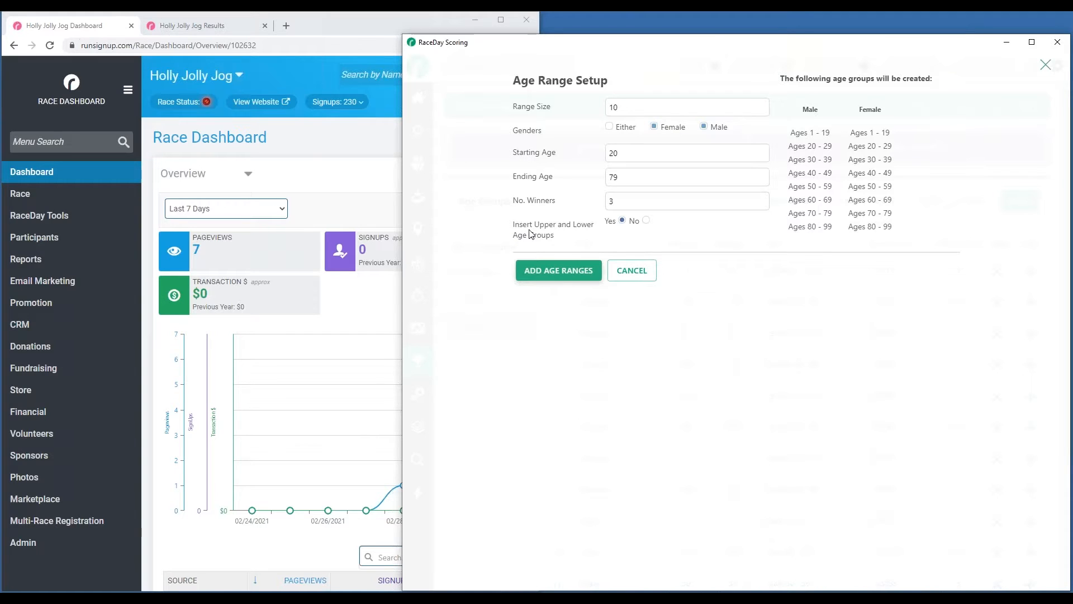
{"action": "left_click_drag", "start_coordinate": [797, 134], "coordinate": [828, 133]}
{"action": "left_click_drag", "start_coordinate": [799, 226], "coordinate": [828, 230]}
{"action": "left_click", "coordinate": [647, 271]}
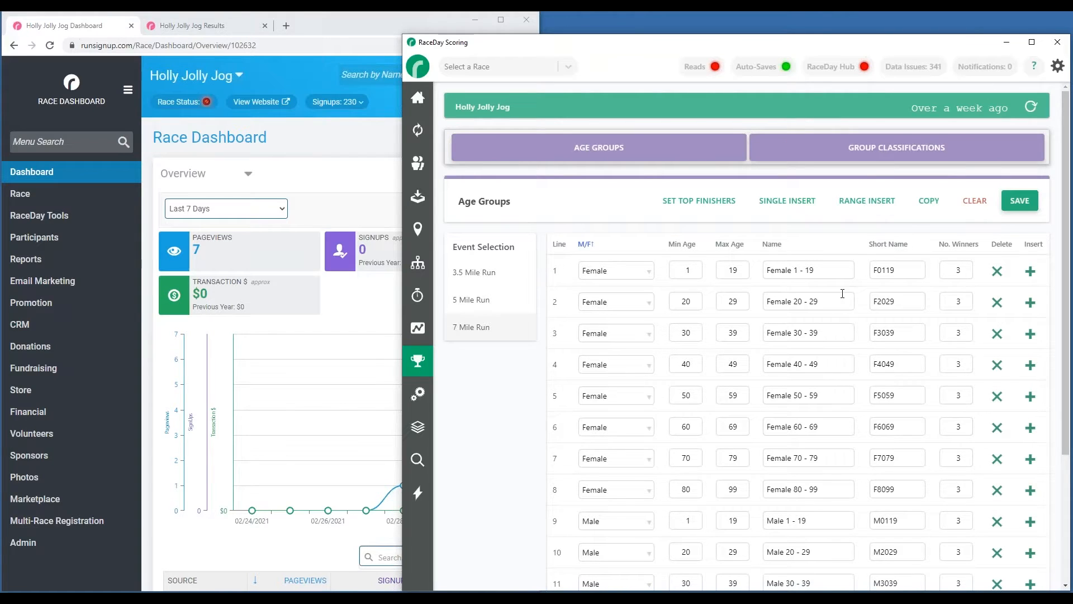
- Compare the age groups of the 7 Mile Run with those of the 5 Mile Run
{"action": "scroll", "coordinate": [838, 424], "scroll_direction": "down", "scroll_amount": 5}
{"action": "scroll", "coordinate": [838, 425], "scroll_direction": "up", "scroll_amount": 5}
{"action": "left_click", "coordinate": [470, 303]}
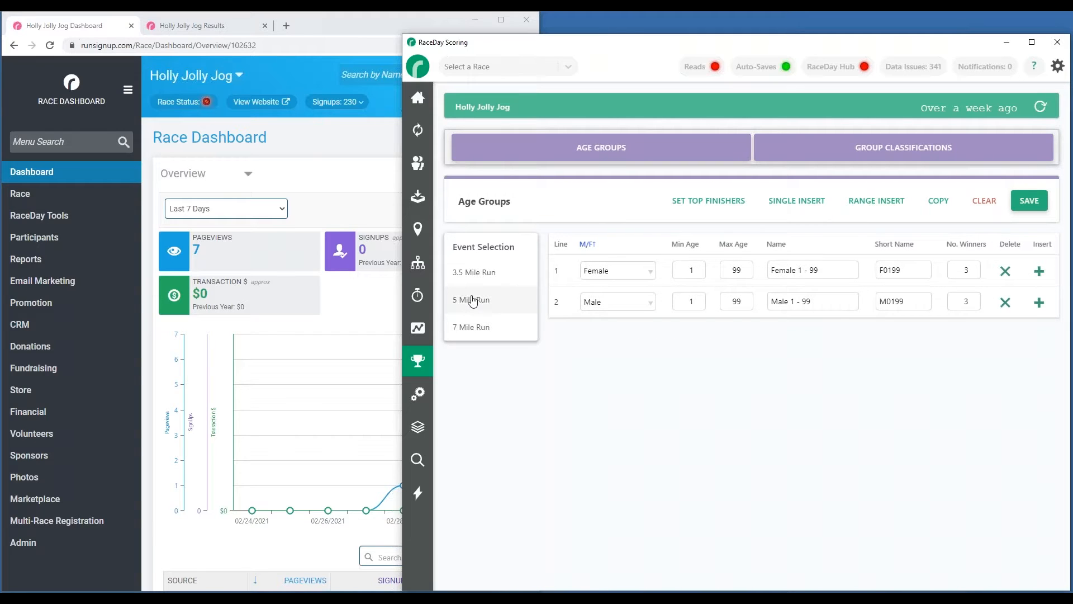
{"action": "left_click", "coordinate": [479, 324]}
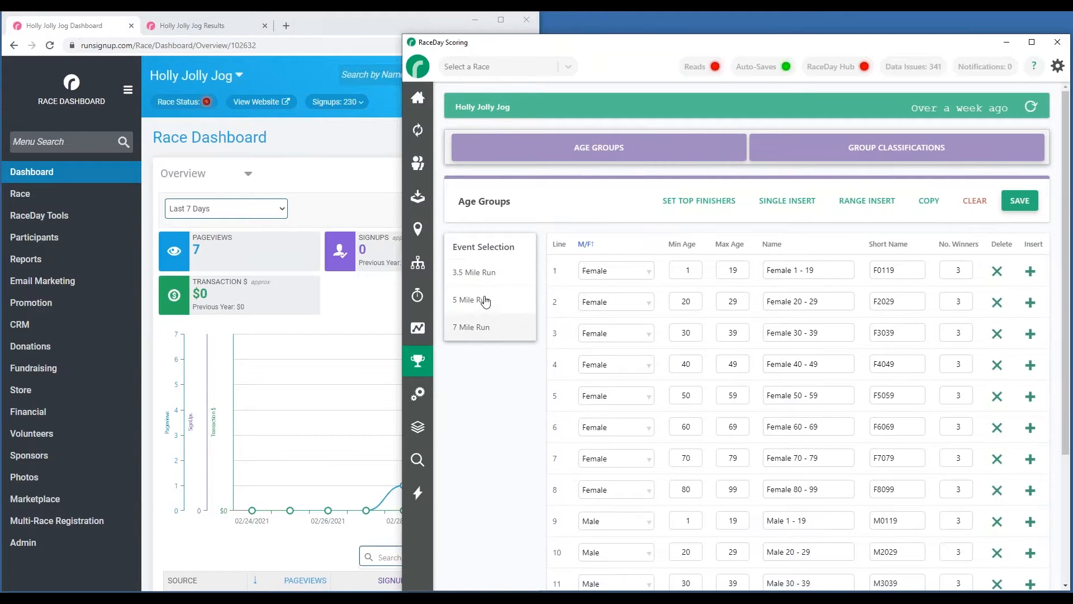
{"action": "left_click", "coordinate": [484, 300]}
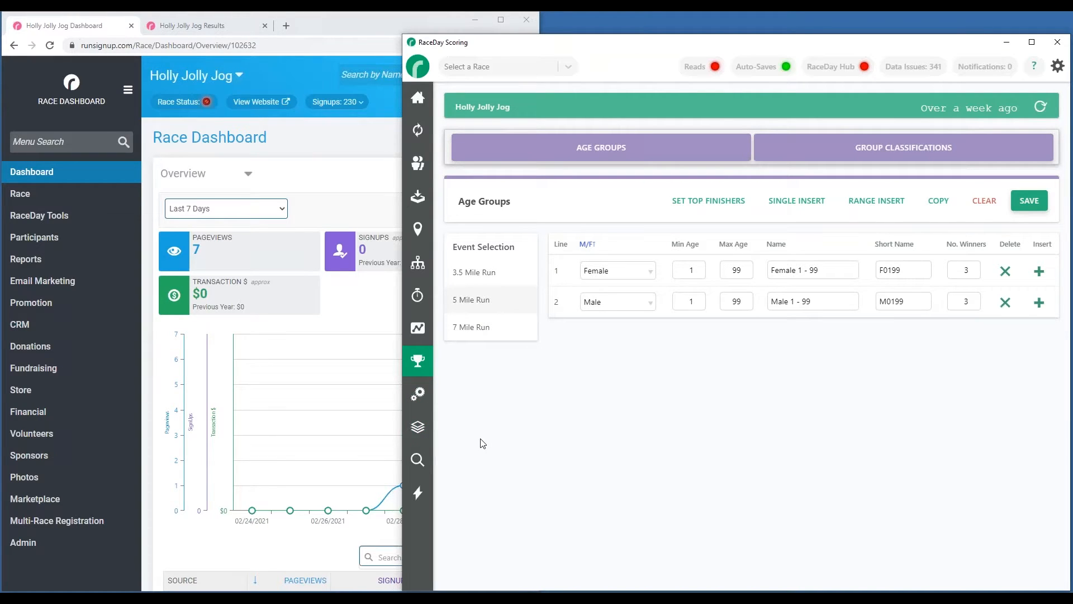
- Open the 3.5 Mile Run Age Group Report and examine its Female 1 - 99 and Male 1 - 99 results sections
{"action": "left_click", "coordinate": [416, 428]}
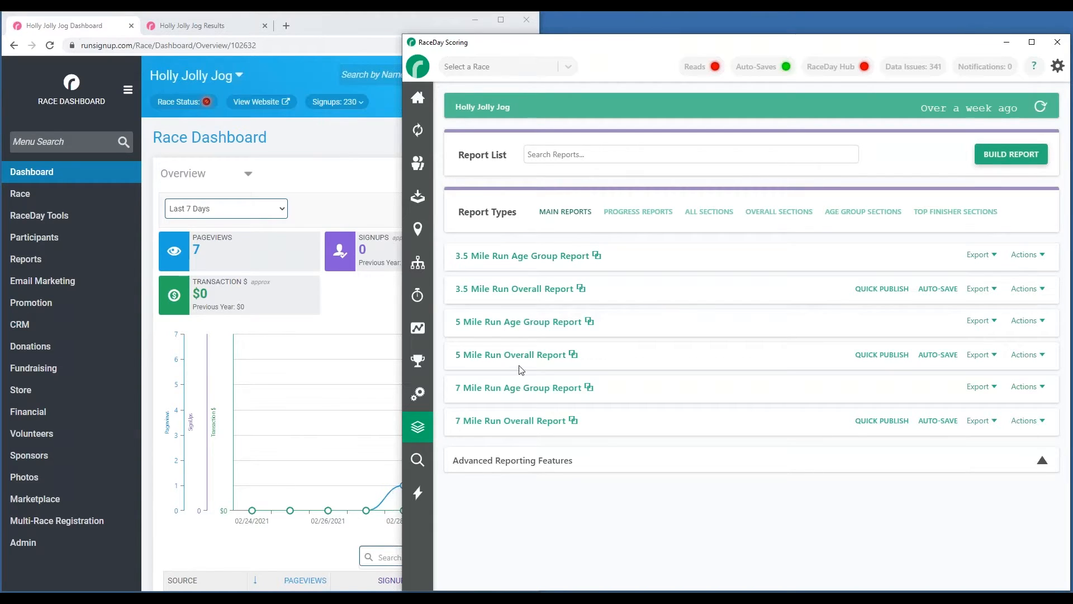
{"action": "left_click", "coordinate": [547, 257]}
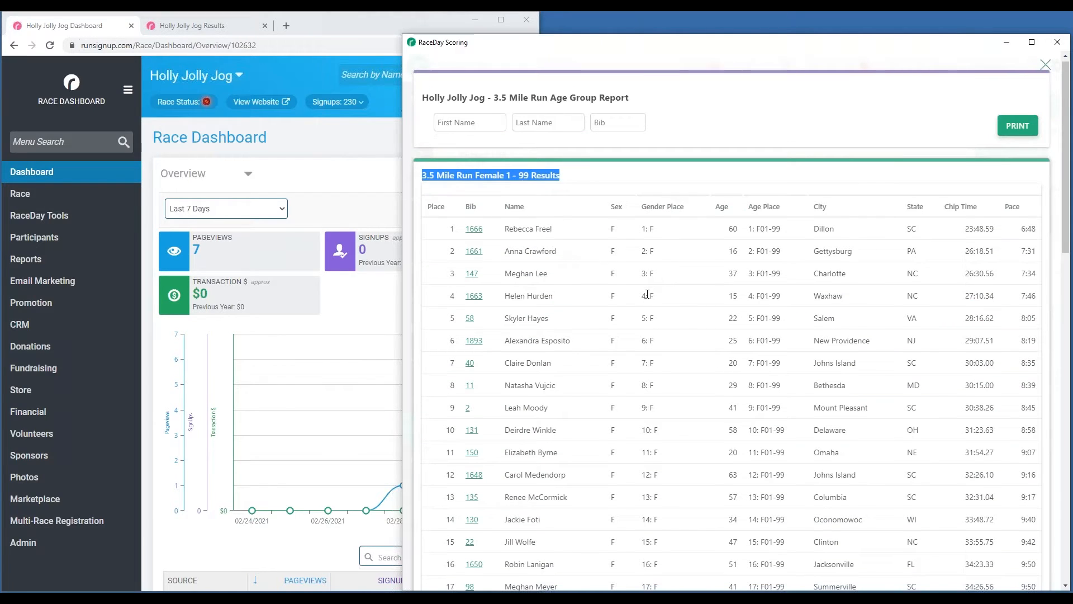
{"action": "scroll", "coordinate": [614, 330], "scroll_direction": "down", "scroll_amount": 8}
{"action": "scroll", "coordinate": [613, 329], "scroll_direction": "down", "scroll_amount": 1}
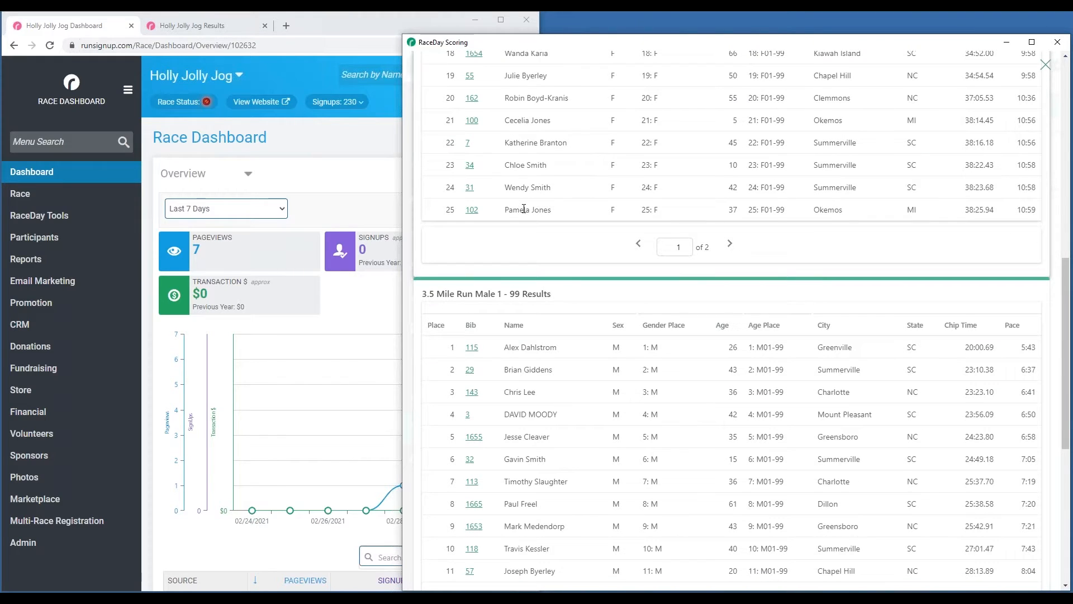
{"action": "left_click_drag", "start_coordinate": [447, 293], "coordinate": [552, 293]}
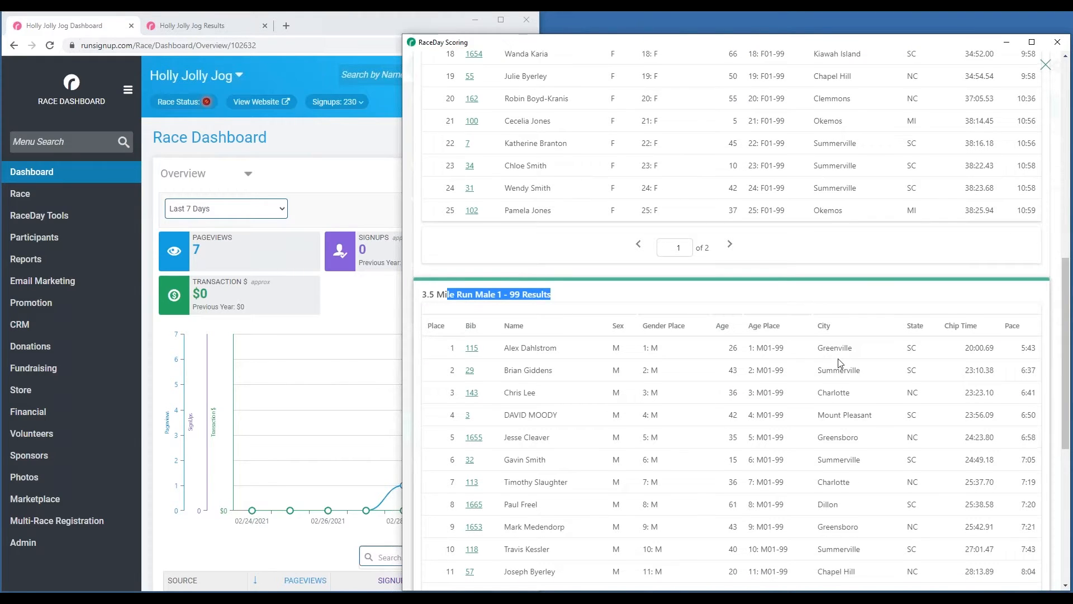
{"action": "scroll", "coordinate": [838, 361], "scroll_direction": "up", "scroll_amount": 6}
{"action": "scroll", "coordinate": [910, 230], "scroll_direction": "up", "scroll_amount": 4}
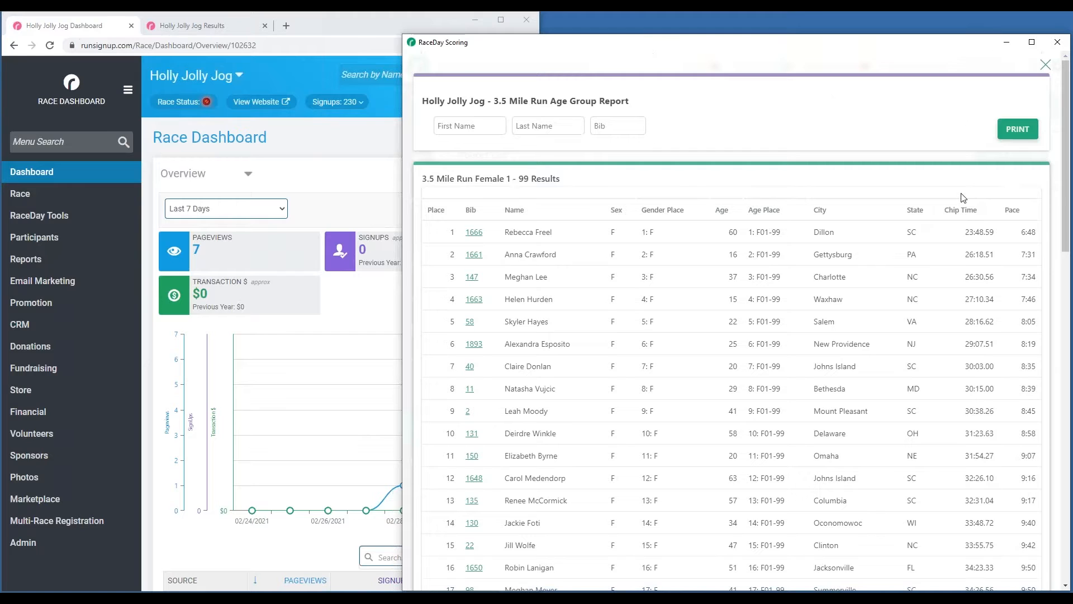
- Check the second page of the female results, return to the first page, and close the report
{"action": "scroll", "coordinate": [961, 199], "scroll_direction": "down", "scroll_amount": 8}
{"action": "left_click", "coordinate": [731, 354]}
{"action": "left_click", "coordinate": [640, 336]}
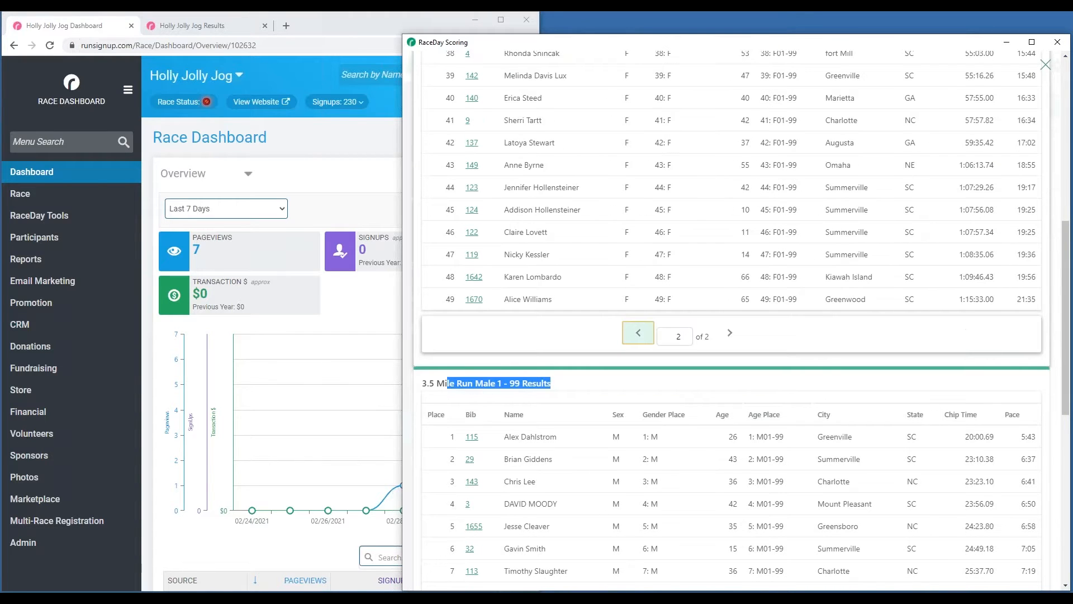
{"action": "scroll", "coordinate": [965, 235], "scroll_direction": "up", "scroll_amount": 2}
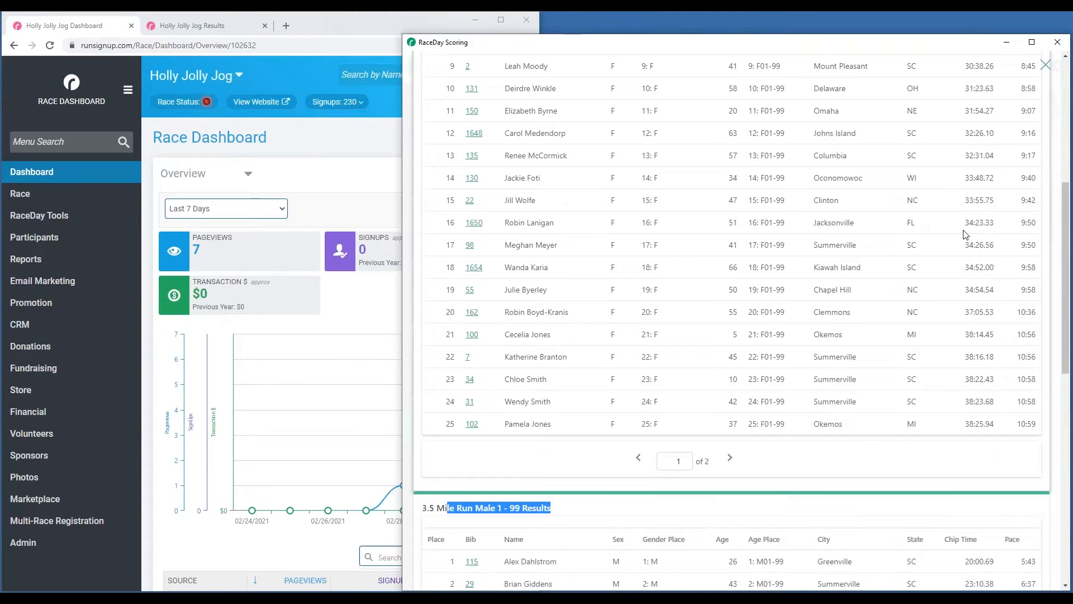
{"action": "left_click", "coordinate": [1045, 65]}
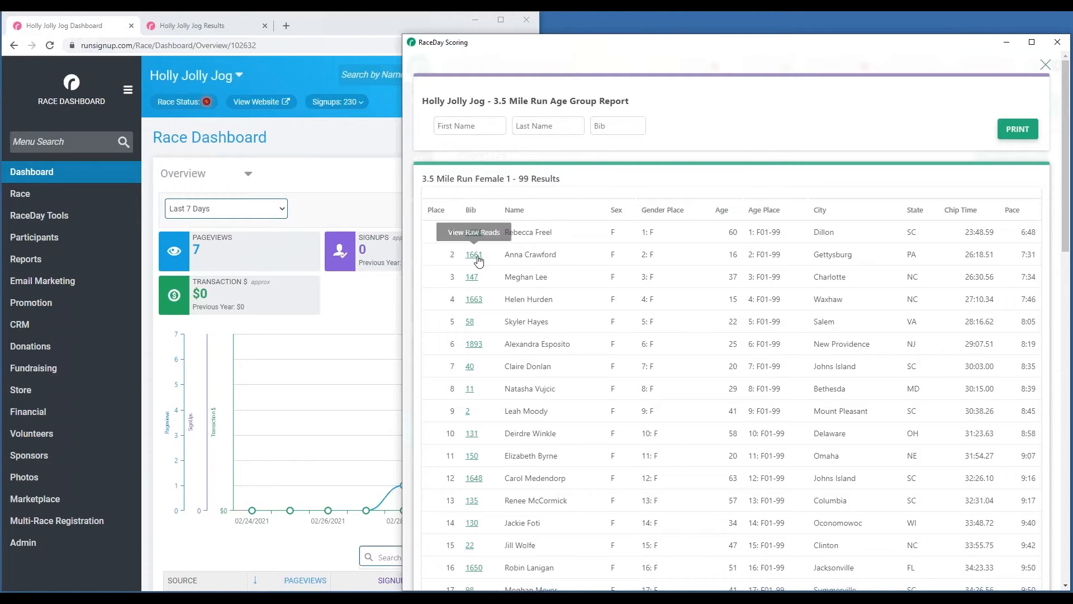
- Inspect the raw reads used for bib 58, compare them with the runner's chip time in the age group report, and close it
{"action": "left_click", "coordinate": [469, 322]}
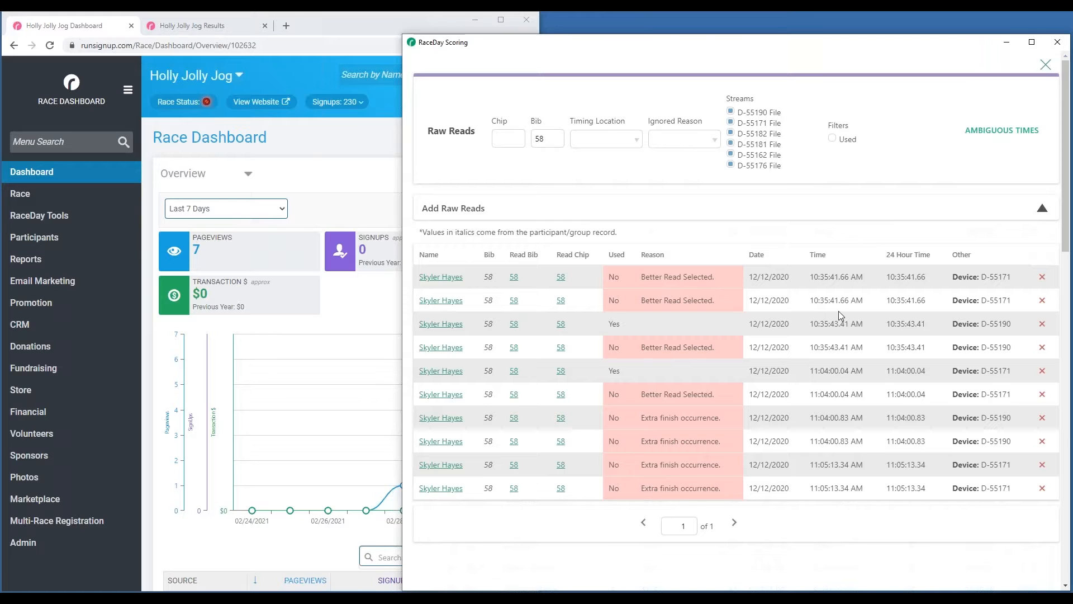
{"action": "left_click_drag", "start_coordinate": [760, 323], "coordinate": [898, 320]}
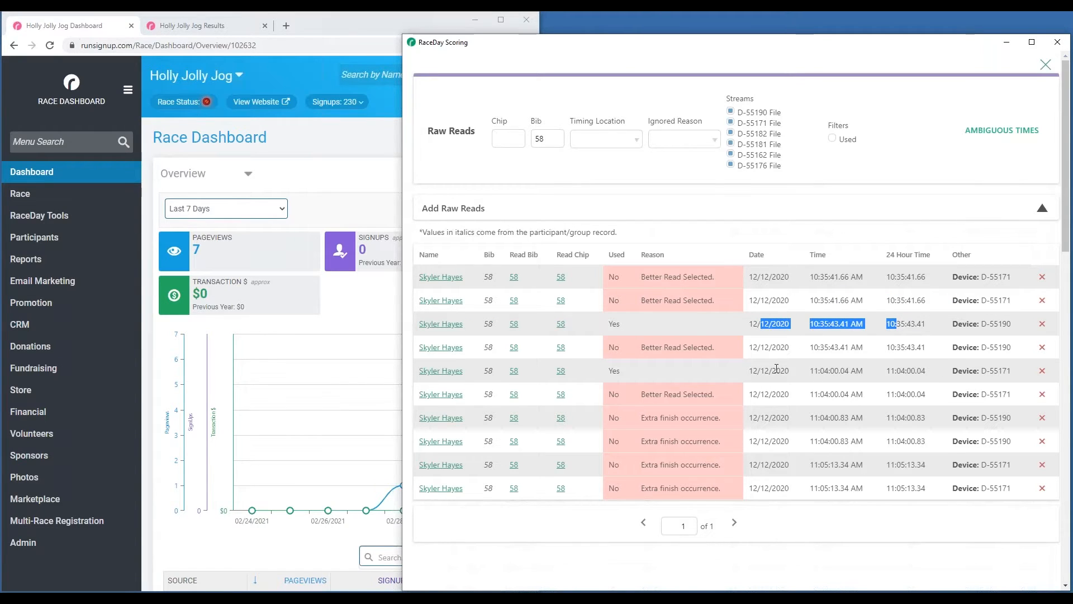
{"action": "left_click", "coordinate": [1046, 65]}
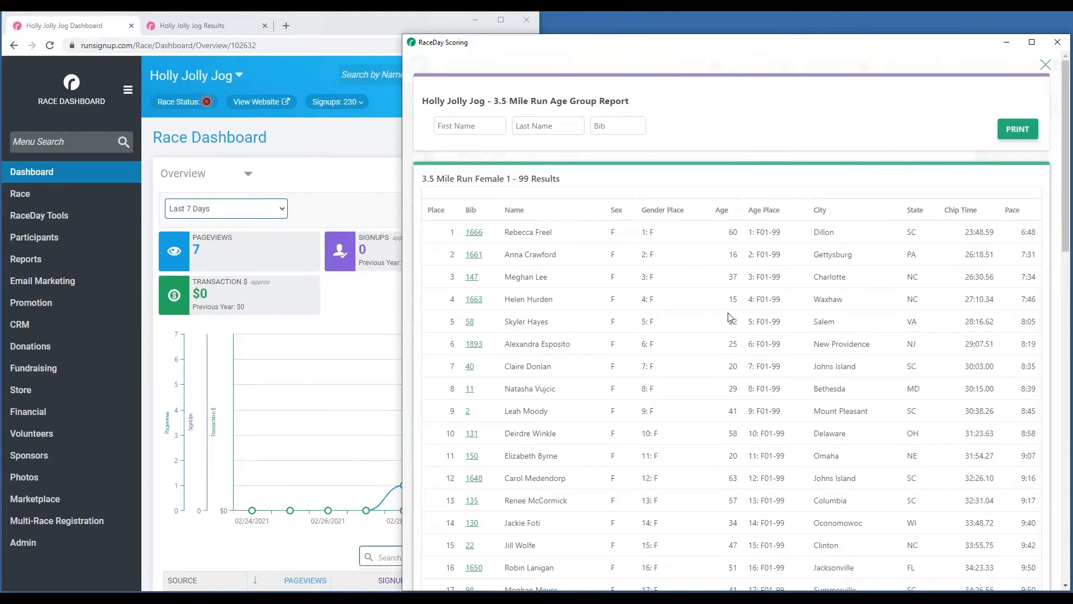
{"action": "left_click_drag", "start_coordinate": [965, 317], "coordinate": [996, 320]}
{"action": "left_click", "coordinate": [1047, 66]}
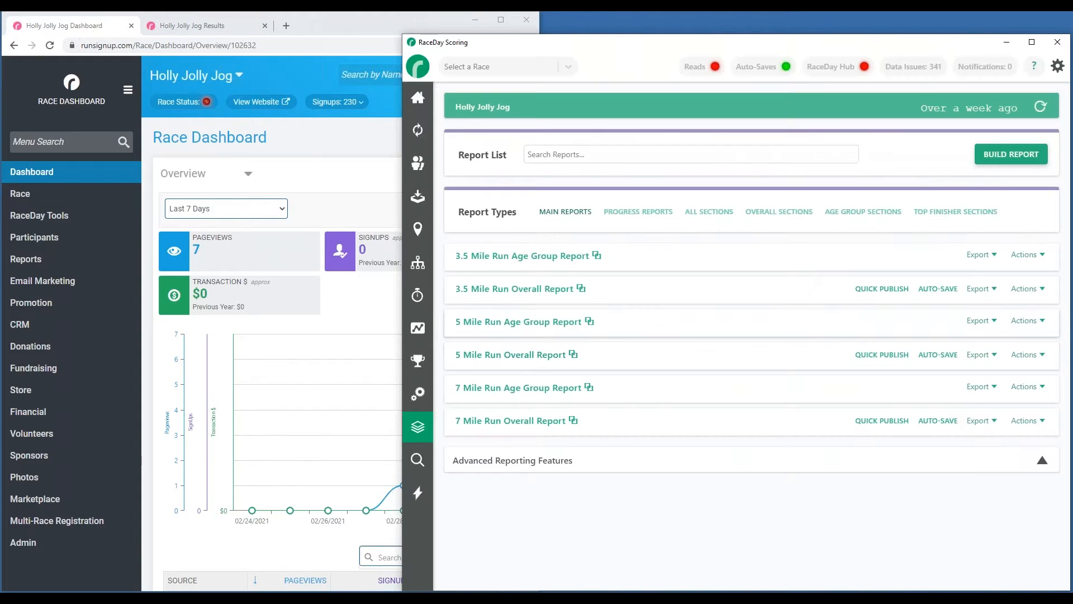
- Look through the full 3.5 Mile Run Overall Report and close it
{"action": "left_click", "coordinate": [549, 289]}
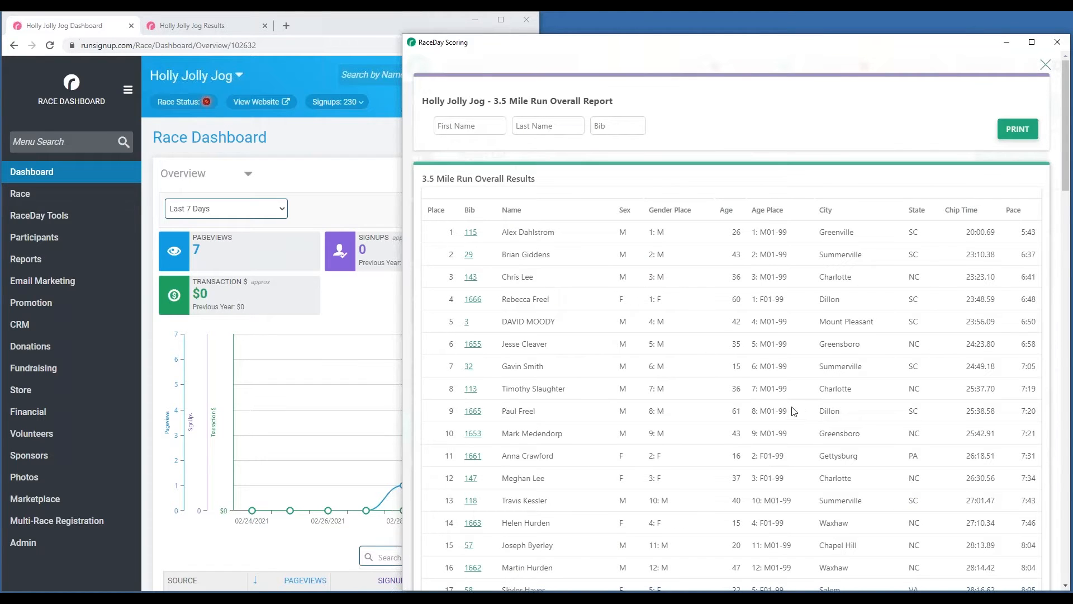
{"action": "scroll", "coordinate": [707, 355], "scroll_direction": "down", "scroll_amount": 3}
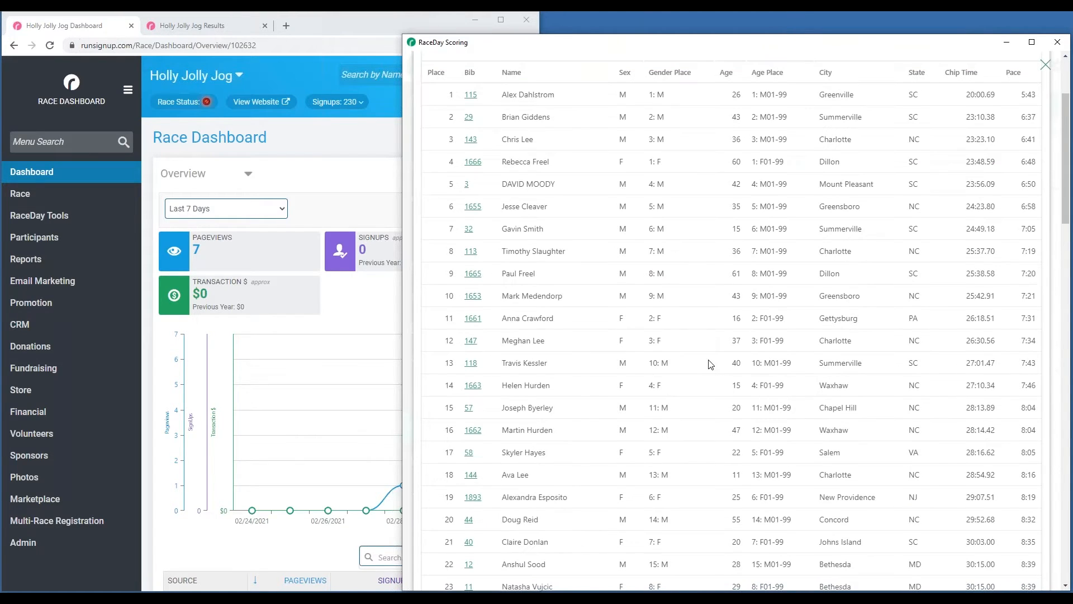
{"action": "scroll", "coordinate": [709, 364], "scroll_direction": "down", "scroll_amount": 20}
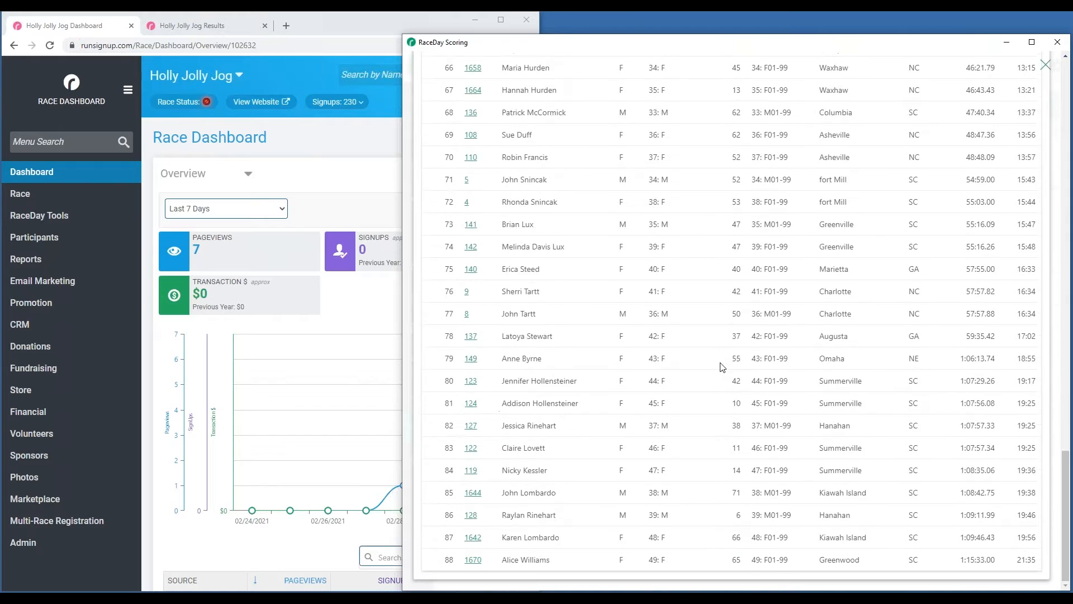
{"action": "scroll", "coordinate": [723, 368], "scroll_direction": "up", "scroll_amount": 20}
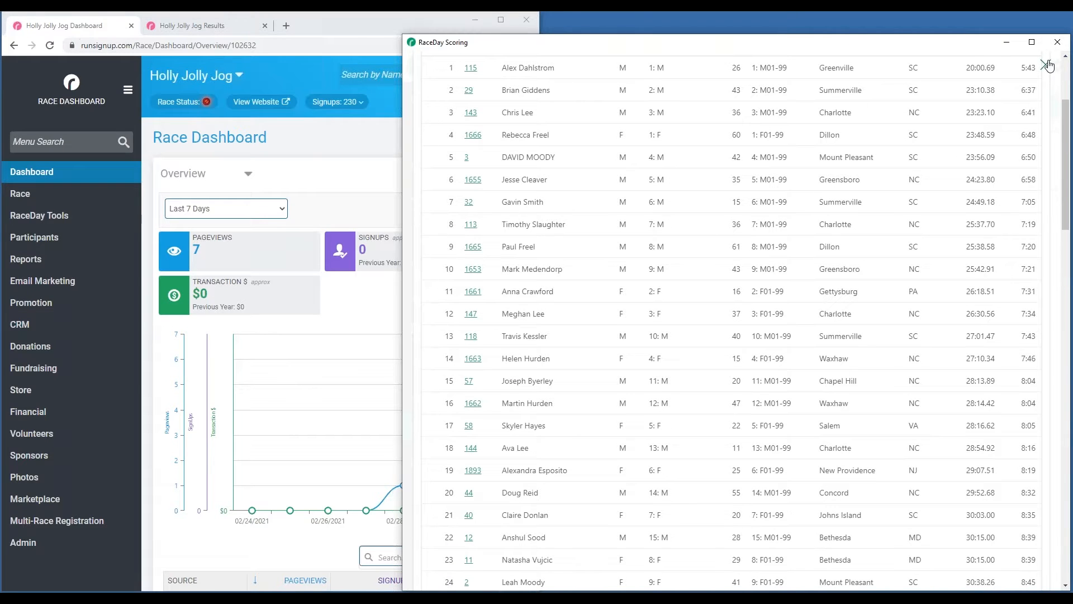
{"action": "left_click", "coordinate": [1045, 64]}
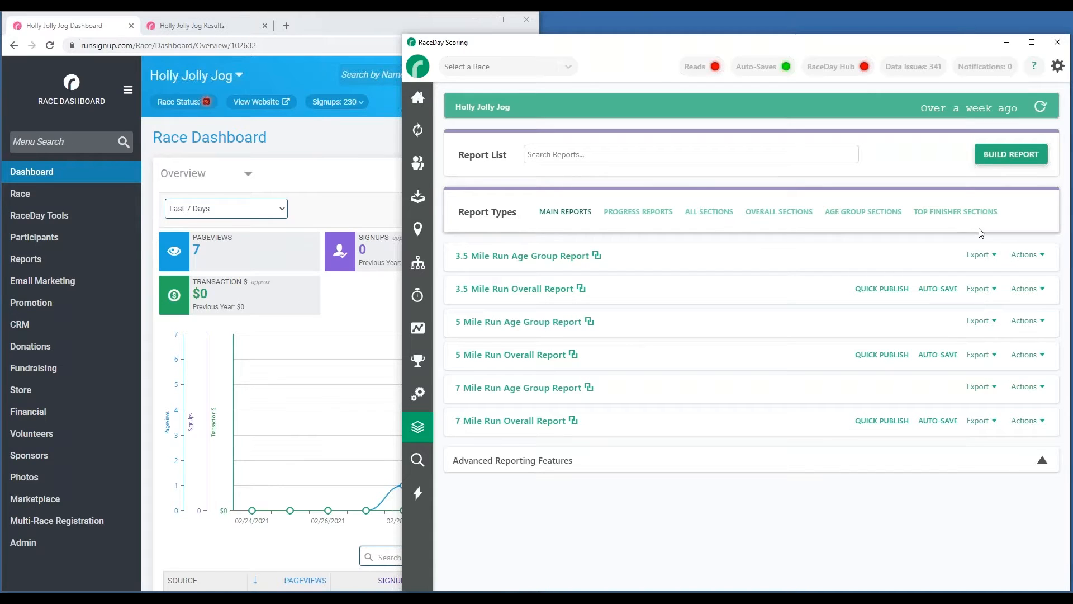
- Look over the export formats and the available actions for the 3.5 Mile Run Age Group Report
{"action": "left_click", "coordinate": [979, 255]}
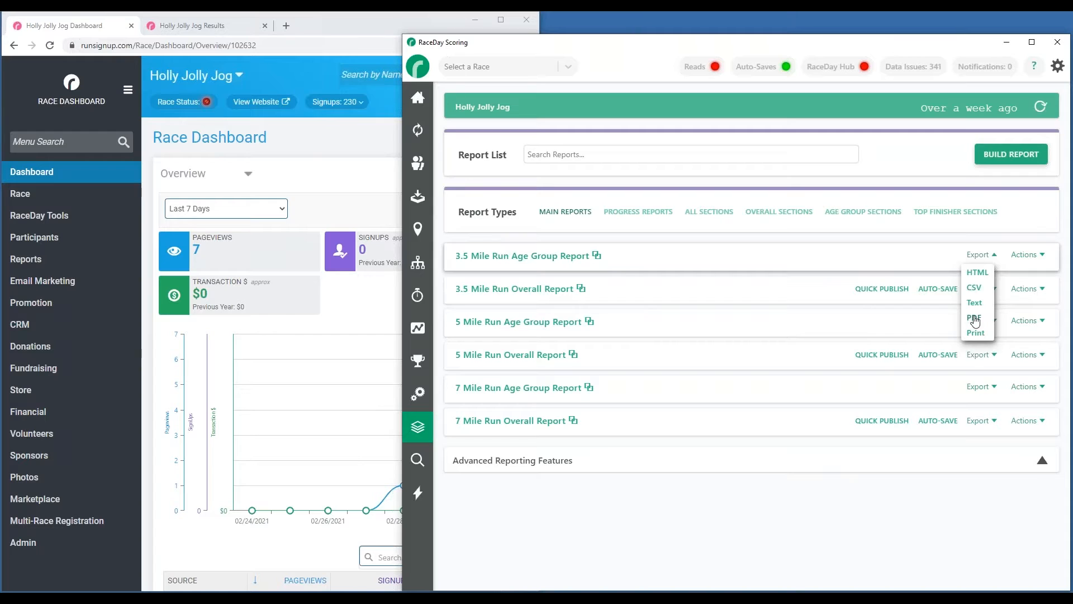
{"action": "left_click", "coordinate": [1025, 254]}
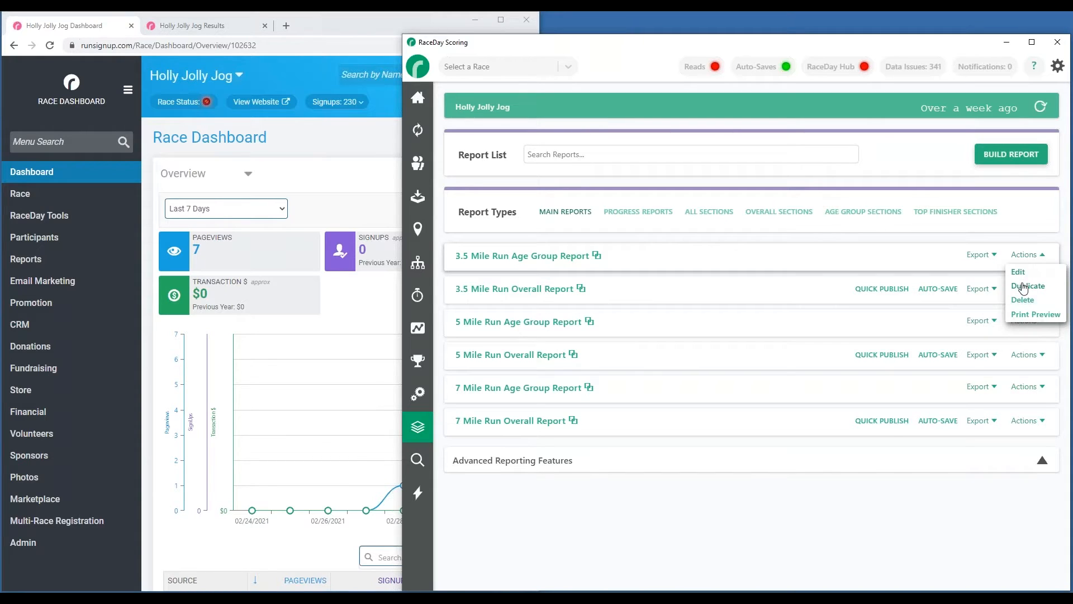
{"action": "left_click", "coordinate": [1029, 240]}
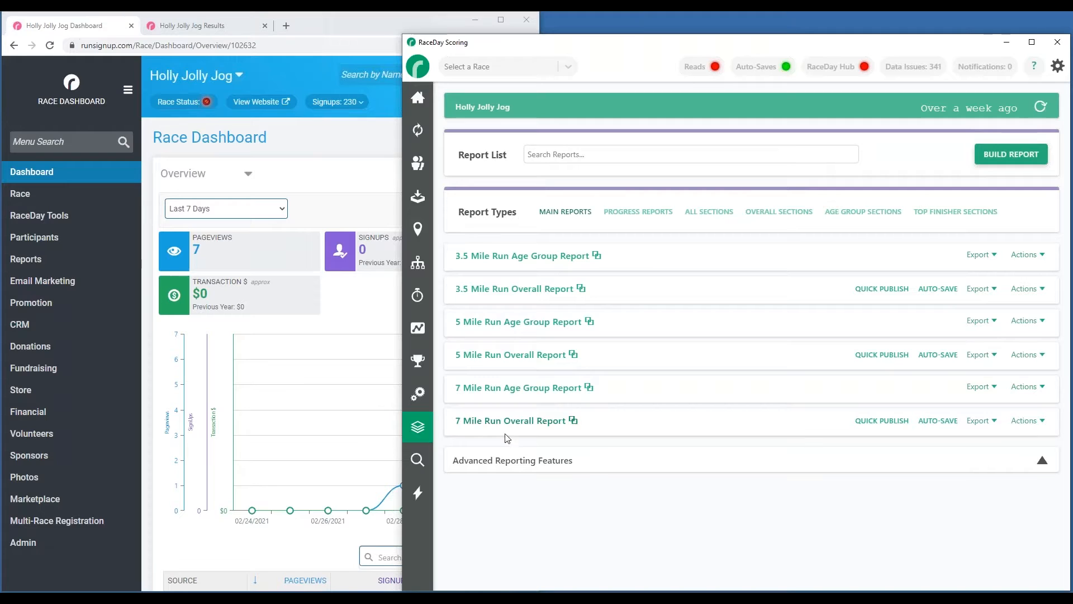
- Open the 7 Mile Run Age Group Report and examine its Overall, Master and age group results sections
{"action": "left_click", "coordinate": [531, 388]}
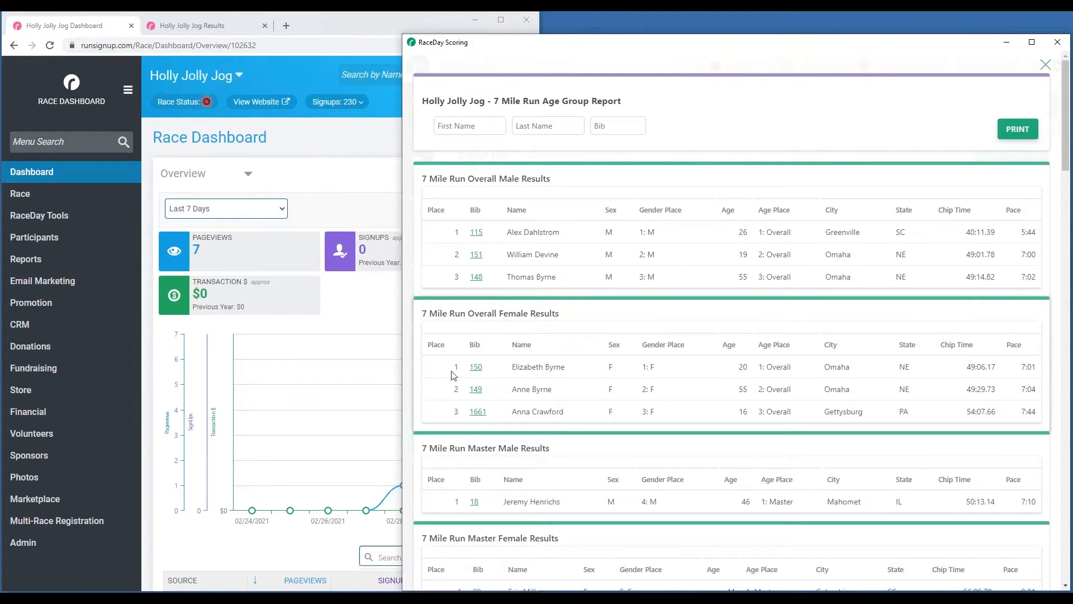
{"action": "scroll", "coordinate": [452, 374], "scroll_direction": "down", "scroll_amount": 2}
{"action": "scroll", "coordinate": [462, 226], "scroll_direction": "down", "scroll_amount": 4}
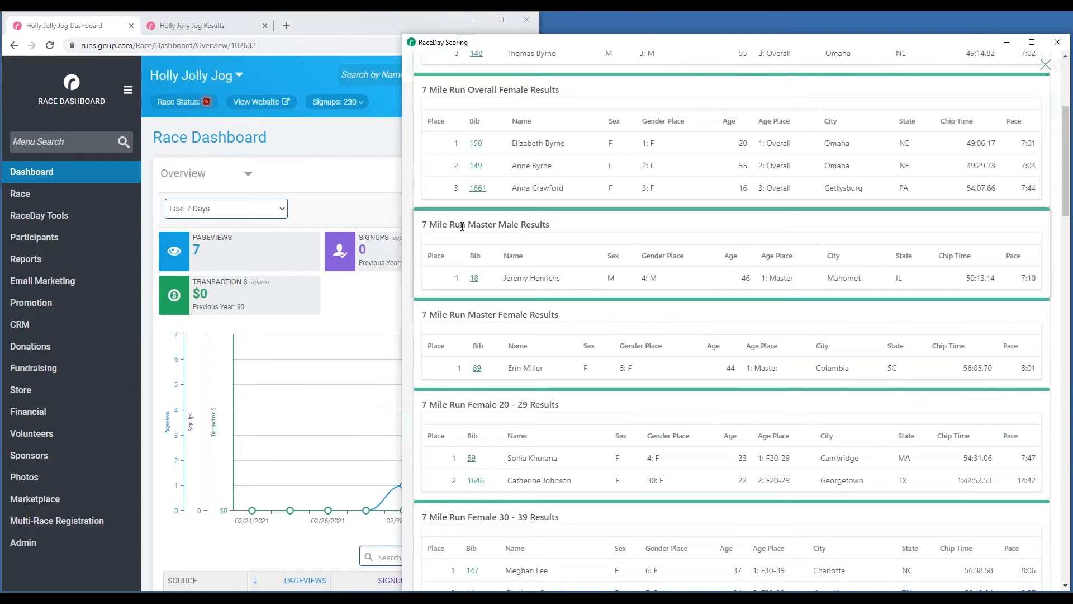
- Compare the Gender Place and Age Place values in the 7 Mile Run Master Male and Master Female results
{"action": "left_click_drag", "start_coordinate": [641, 278], "coordinate": [668, 278]}
{"action": "left_click", "coordinate": [741, 279]}
{"action": "left_click_drag", "start_coordinate": [766, 277], "coordinate": [793, 277]}
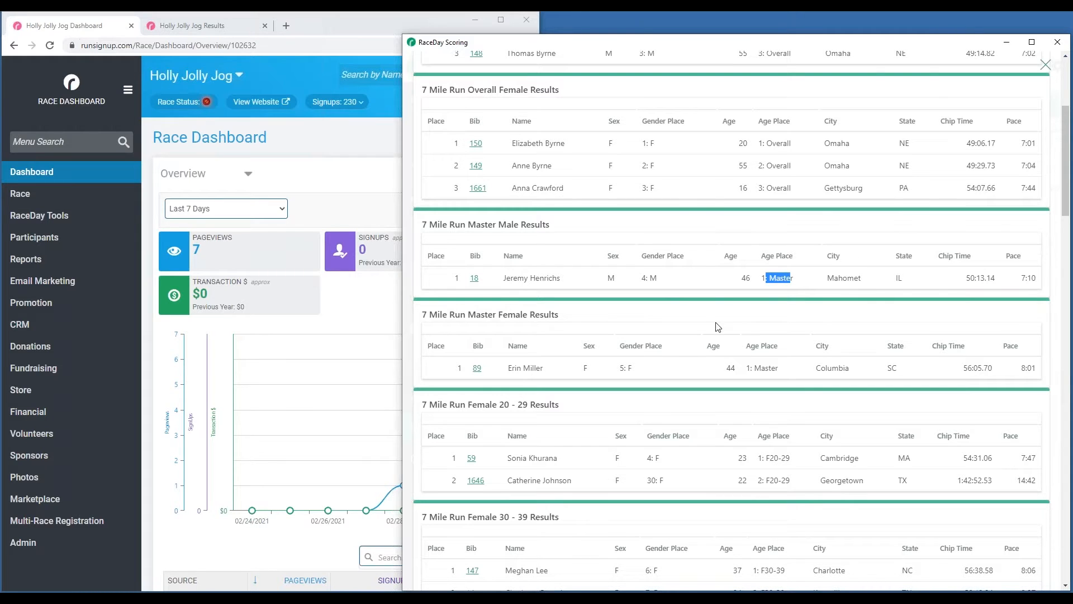
{"action": "left_click", "coordinate": [605, 366]}
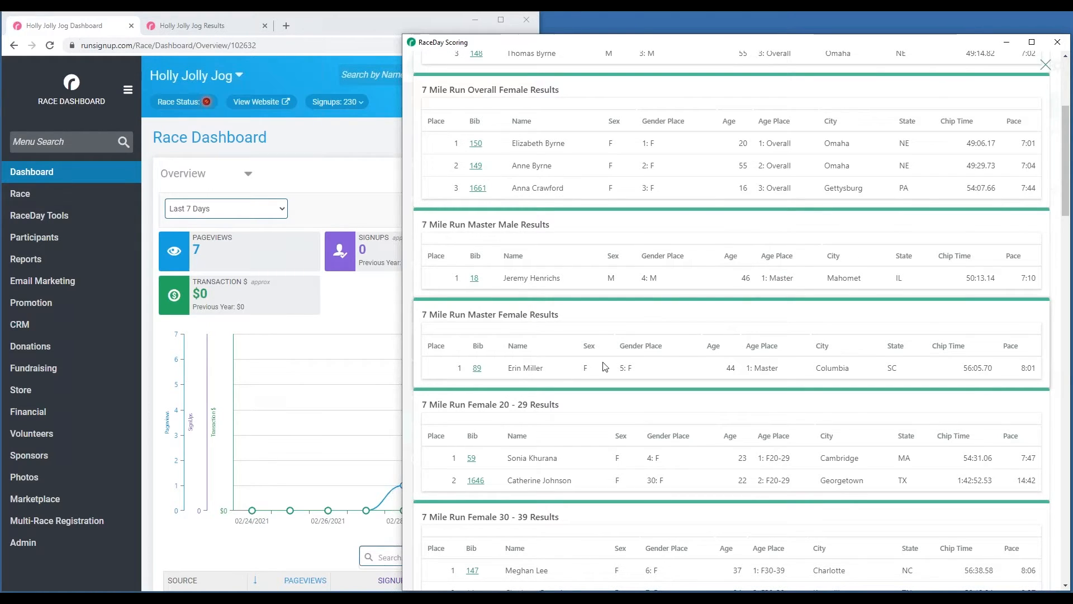
{"action": "left_click_drag", "start_coordinate": [620, 366], "coordinate": [637, 369]}
{"action": "left_click_drag", "start_coordinate": [747, 367], "coordinate": [778, 365]}
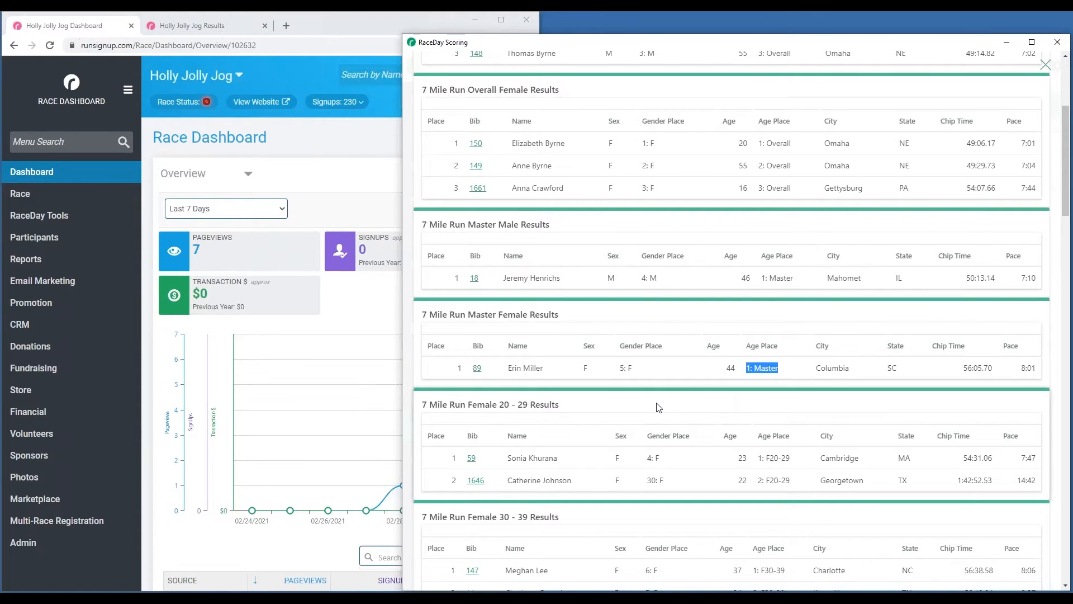
- Look through the female and male age group sections of the 7 Mile Run Age Group Report and close it
{"action": "scroll", "coordinate": [655, 404], "scroll_direction": "down", "scroll_amount": 2}
{"action": "scroll", "coordinate": [511, 327], "scroll_direction": "down", "scroll_amount": 1}
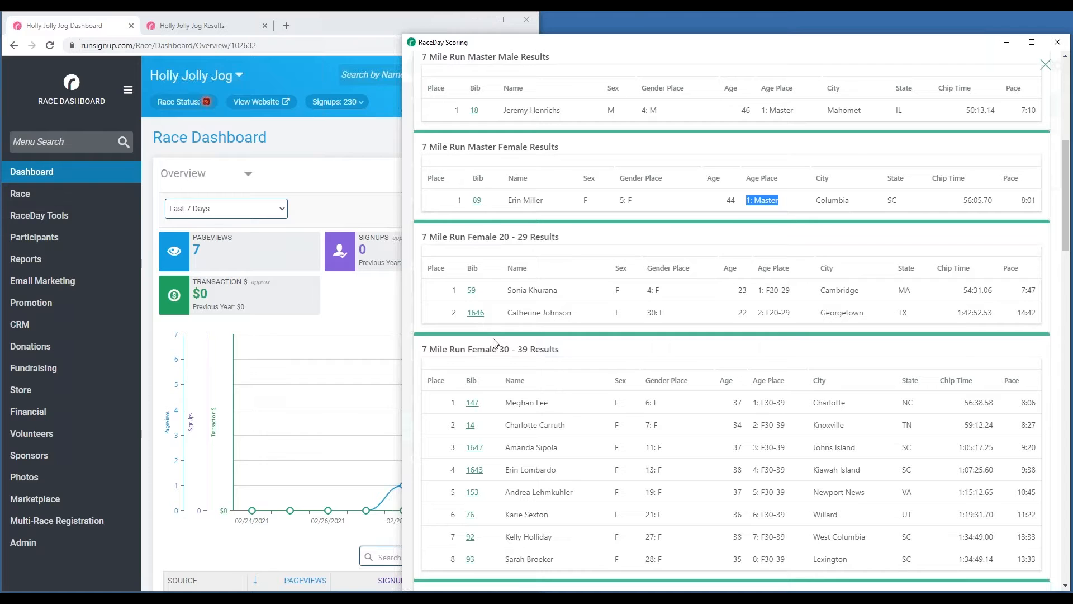
{"action": "scroll", "coordinate": [613, 358], "scroll_direction": "down", "scroll_amount": 3}
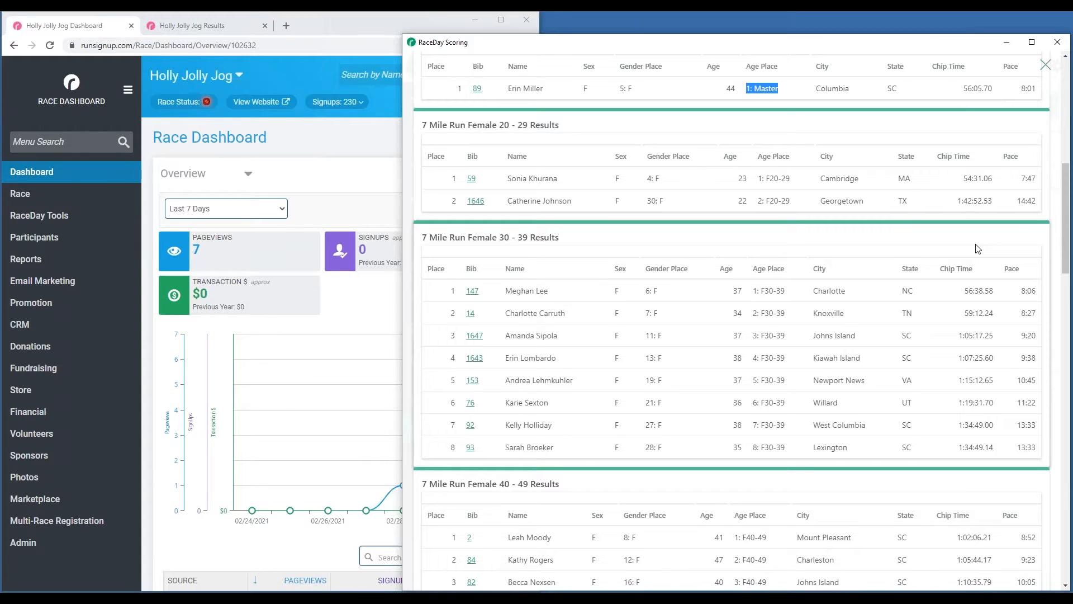
{"action": "left_click_drag", "start_coordinate": [1063, 224], "coordinate": [1062, 226]}
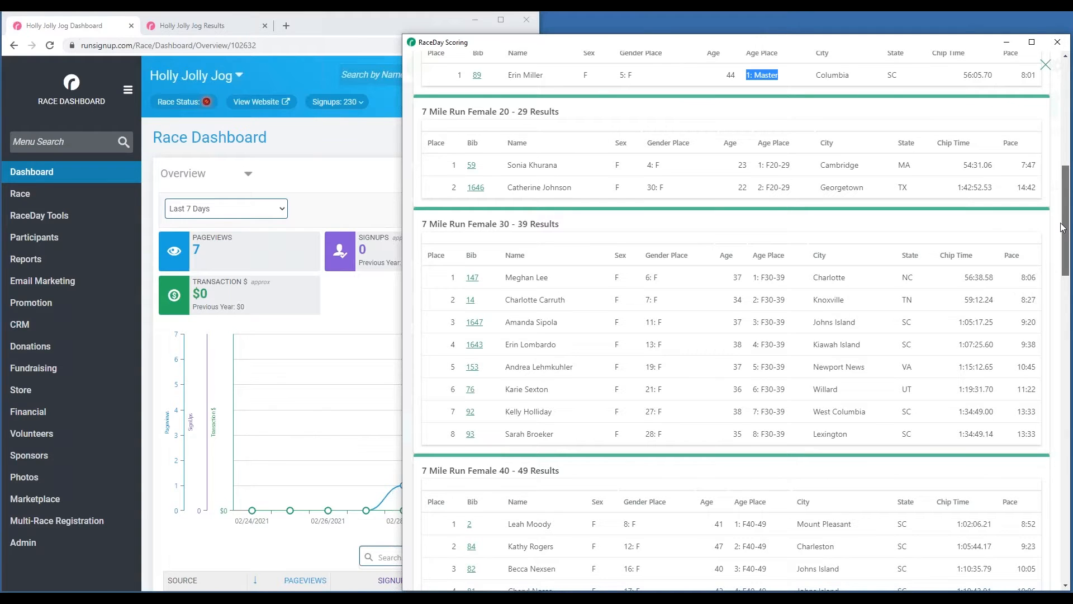
{"action": "left_click_drag", "start_coordinate": [1061, 224], "coordinate": [1062, 524]}
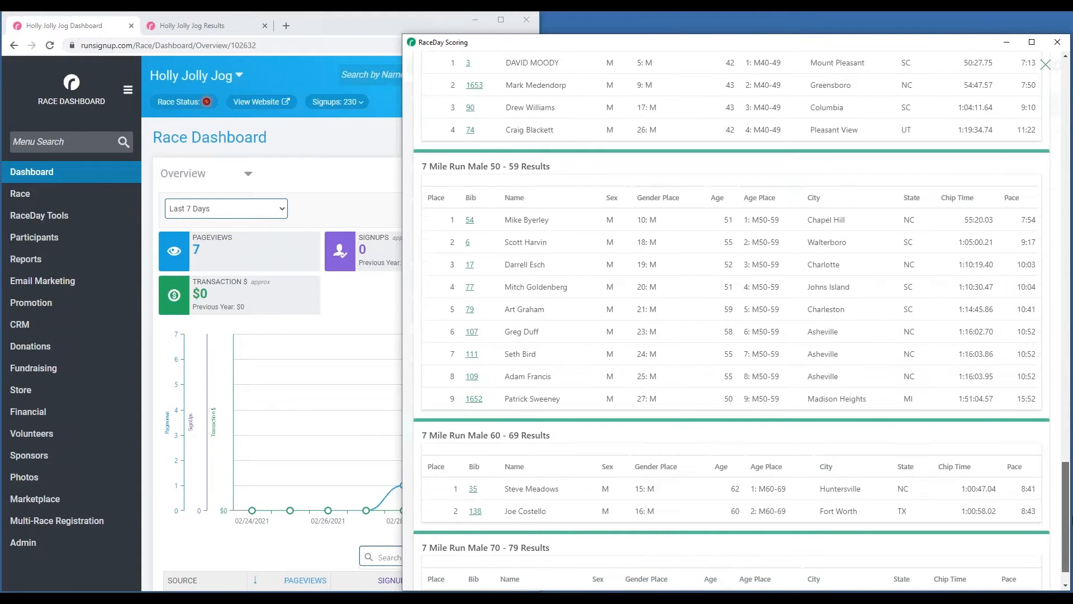
{"action": "left_click", "coordinate": [1045, 65]}
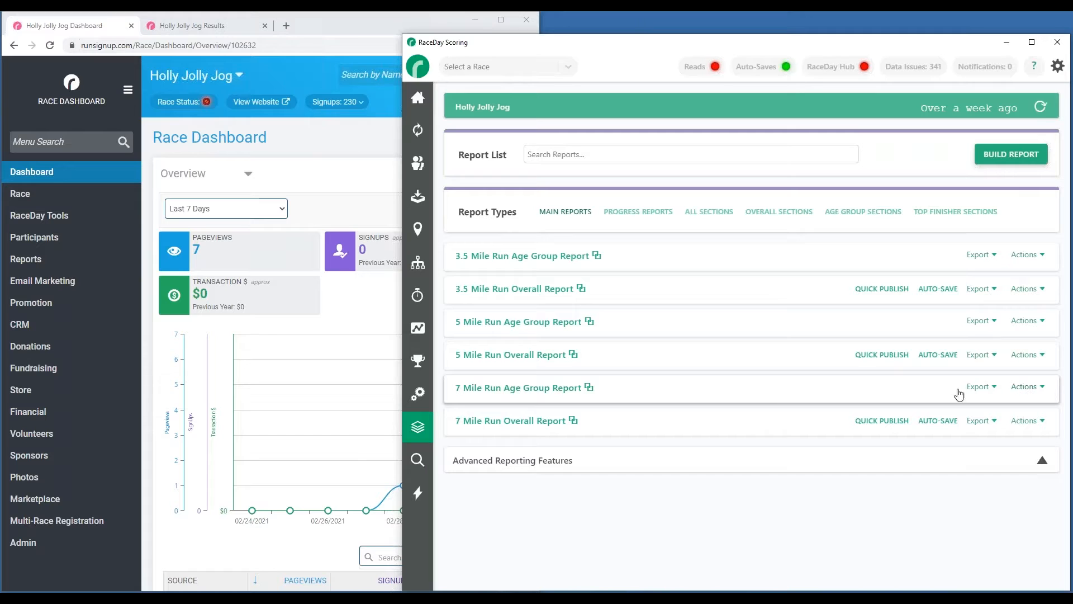
{"action": "left_click", "coordinate": [1041, 386]}
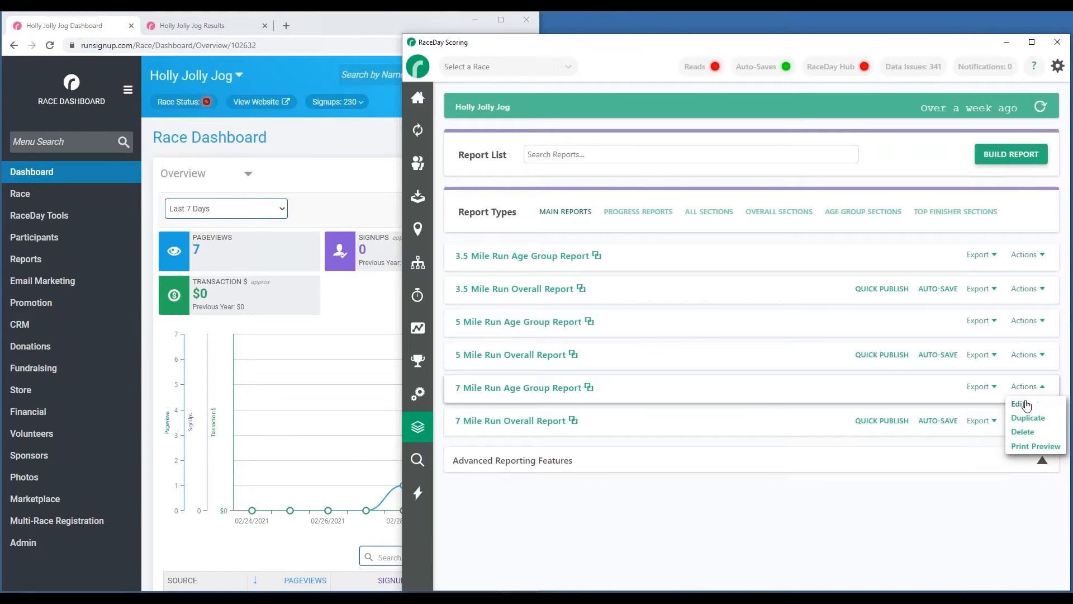
{"action": "left_click", "coordinate": [1023, 402]}
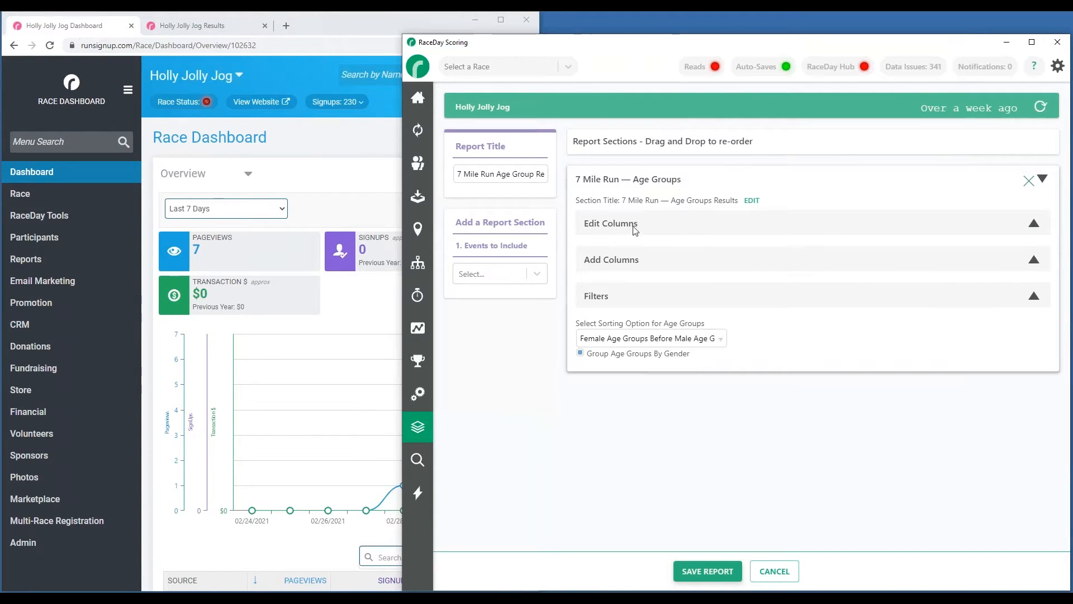
{"action": "left_click", "coordinate": [417, 426]}
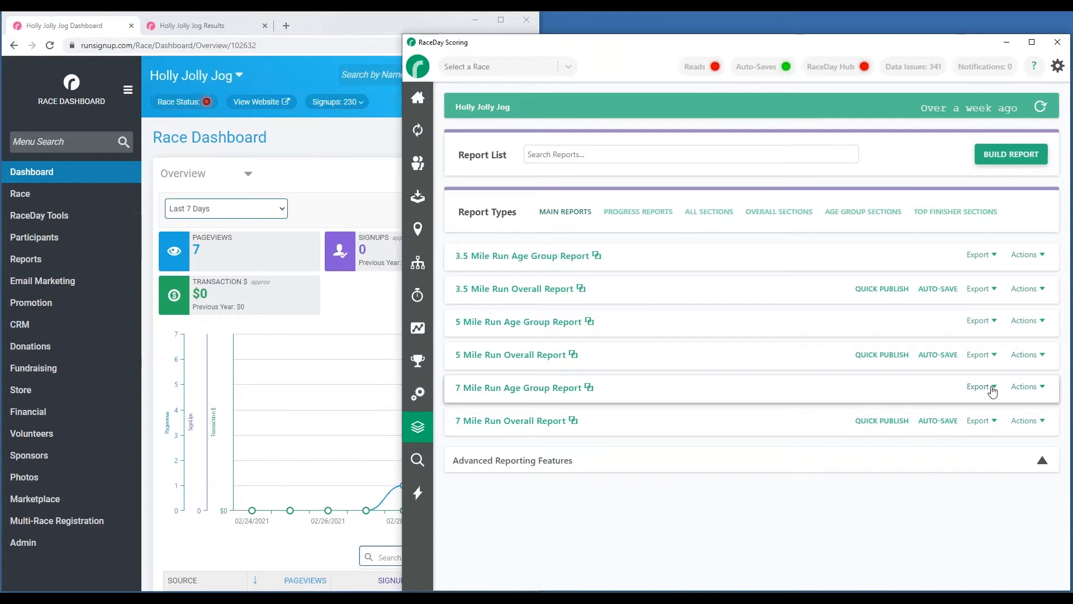
- Duplicate the 7 Mile Run Age Group Report and title the copy 7 Mile Run Age Group AWARDS
{"action": "left_click", "coordinate": [1035, 391]}
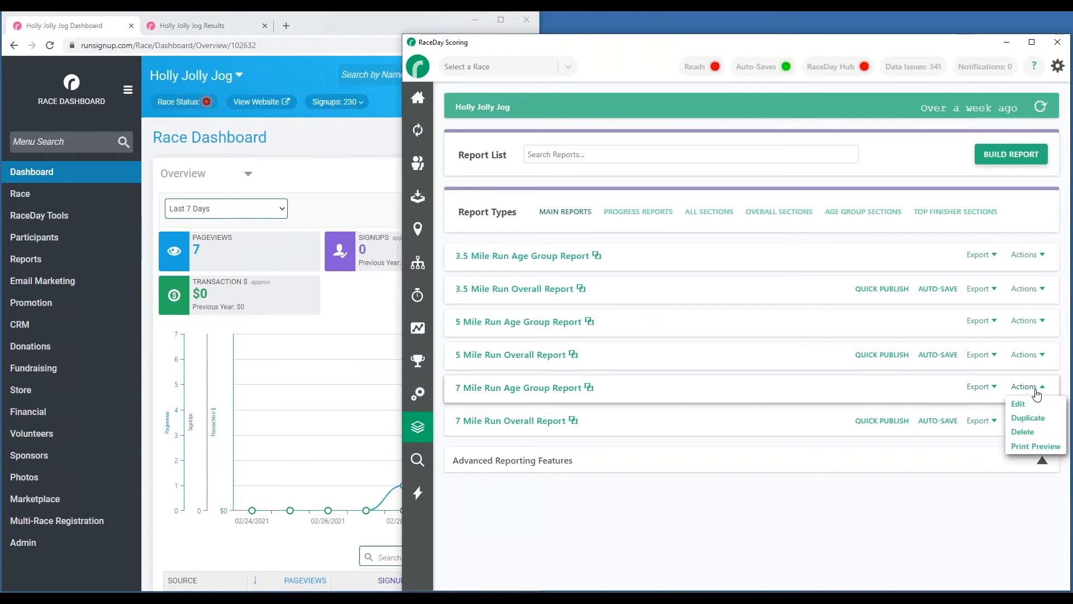
{"action": "left_click", "coordinate": [1031, 423]}
{"action": "left_click_drag", "start_coordinate": [496, 173], "coordinate": [545, 190]}
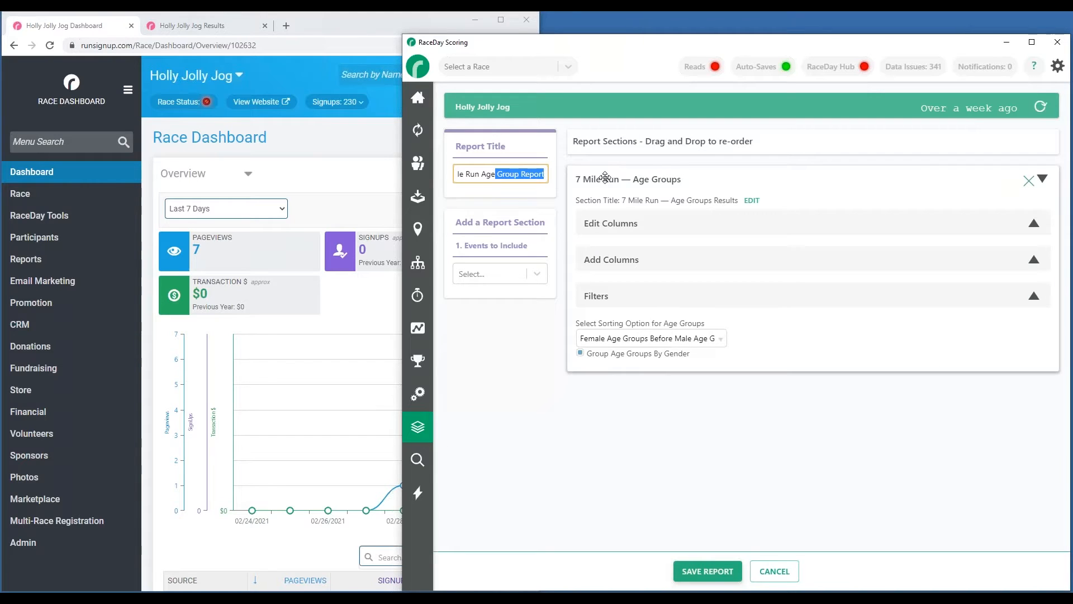
{"action": "left_click", "coordinate": [520, 174]}
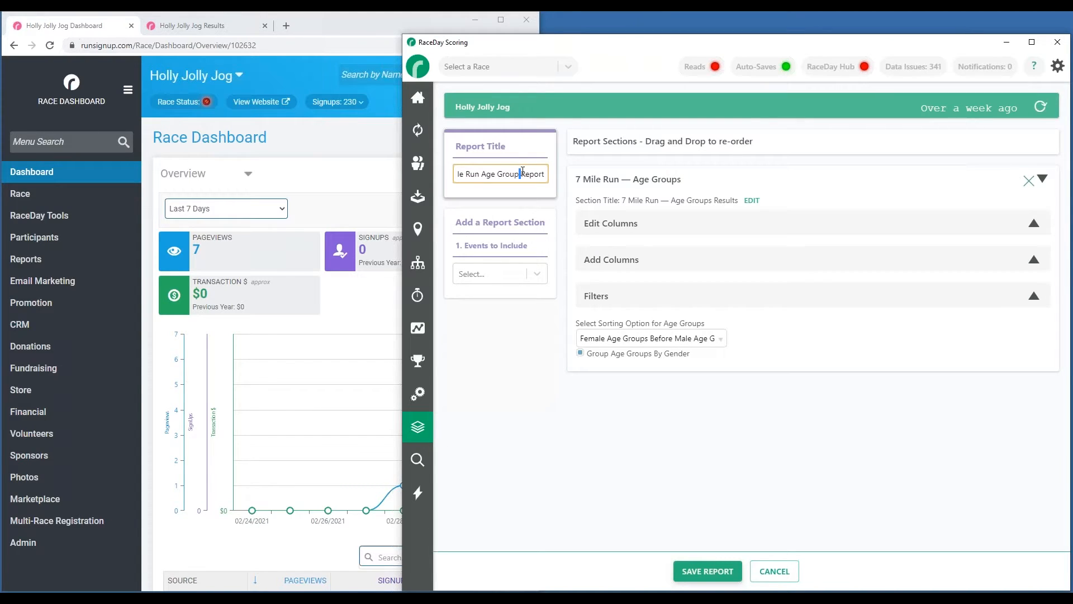
{"action": "left_click_drag", "start_coordinate": [521, 174], "coordinate": [547, 174]}
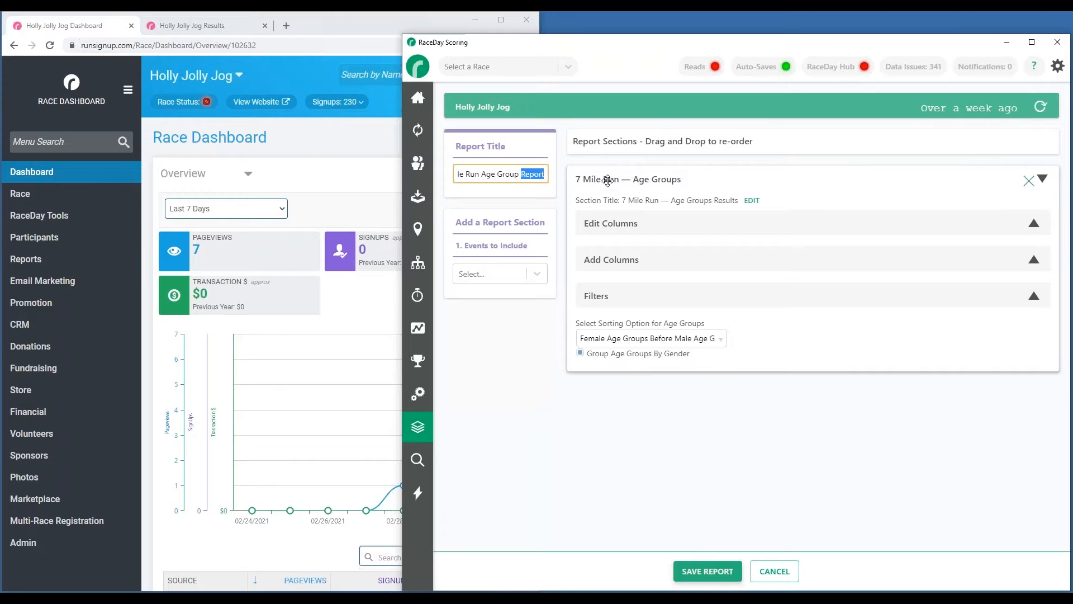
{"action": "type", "text": "AWARDS"}
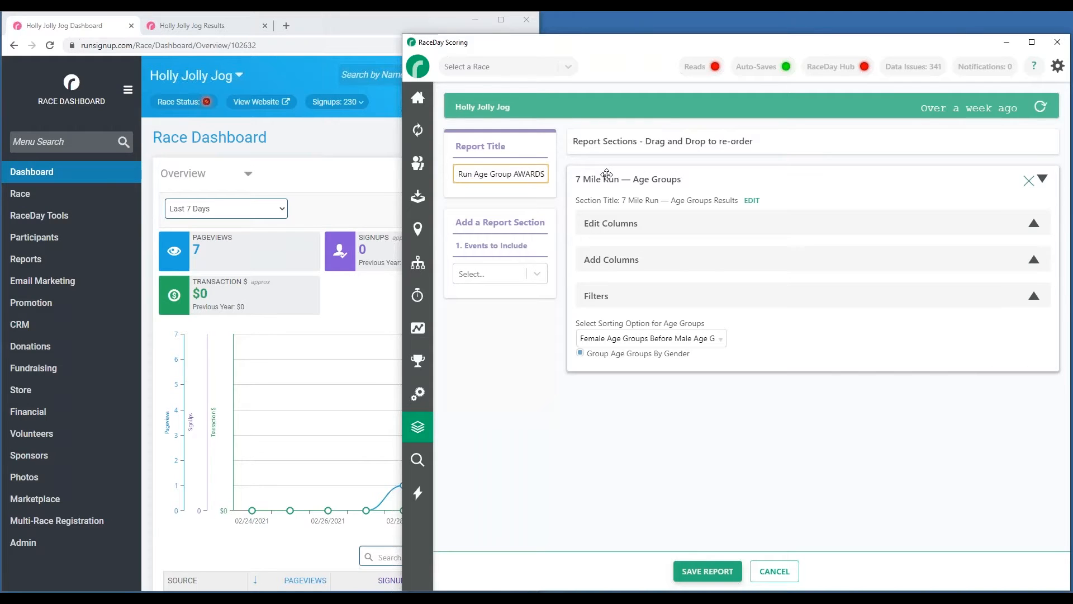
{"action": "left_click", "coordinate": [561, 185]}
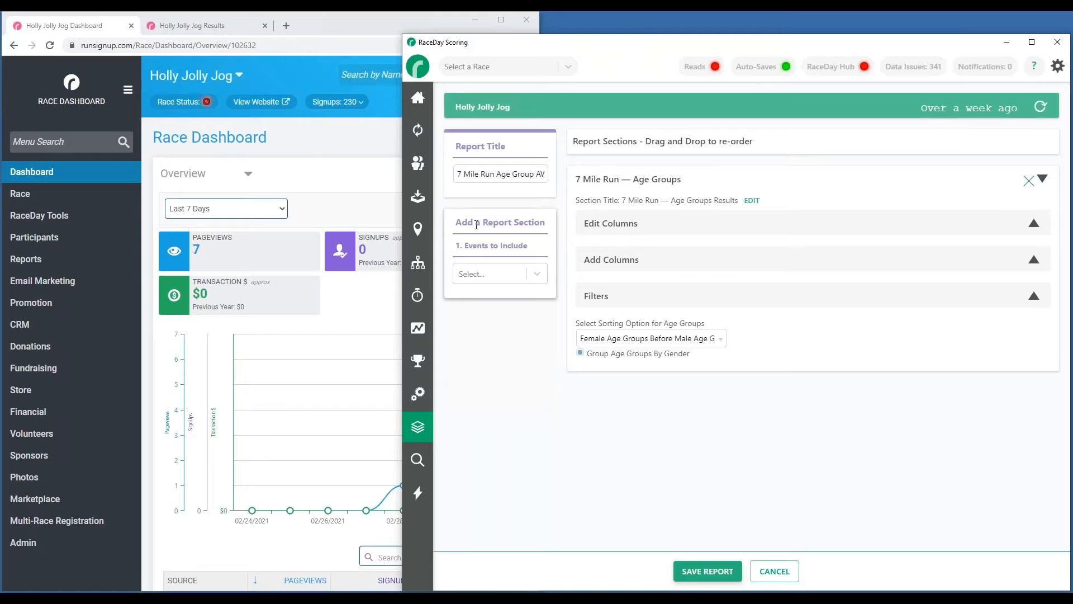
- Try adding an Overall section for the 7 Mile Run with the Default columns, and remove that section again
{"action": "left_click", "coordinate": [537, 275]}
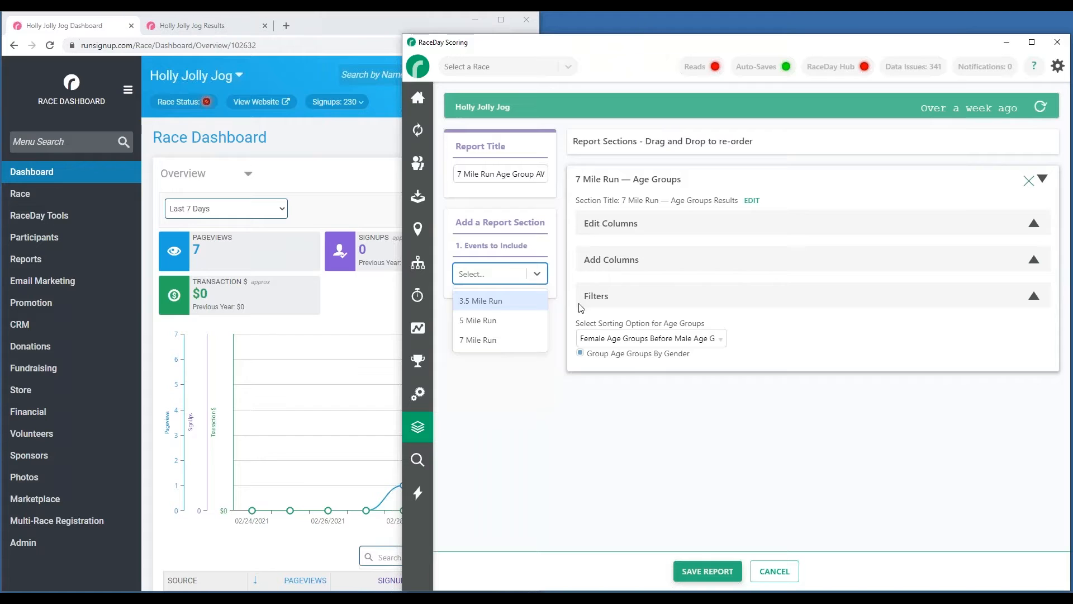
{"action": "left_click", "coordinate": [534, 339]}
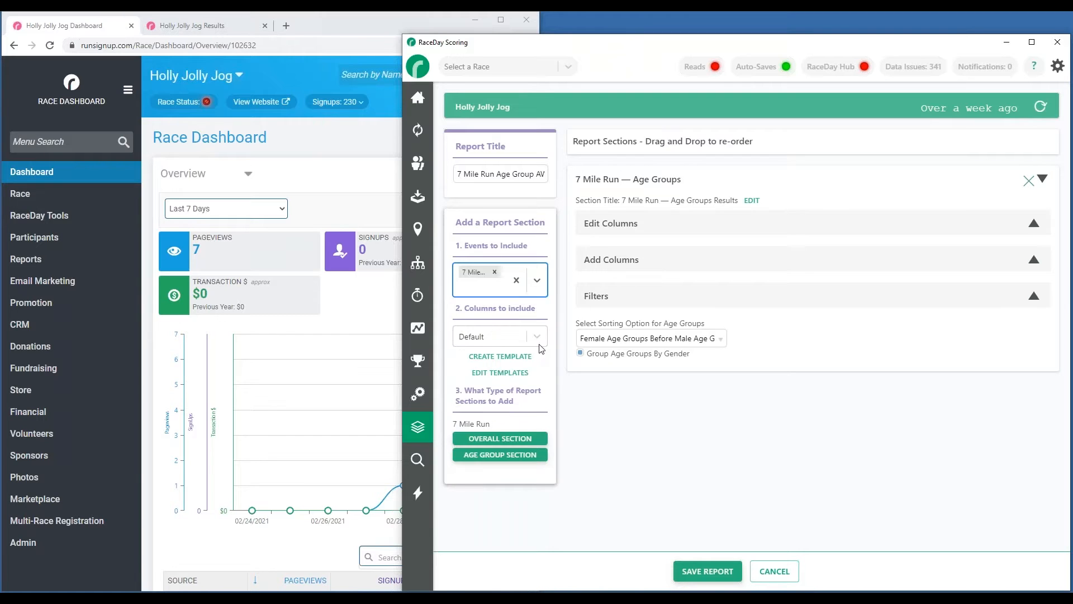
{"action": "left_click", "coordinate": [537, 342]}
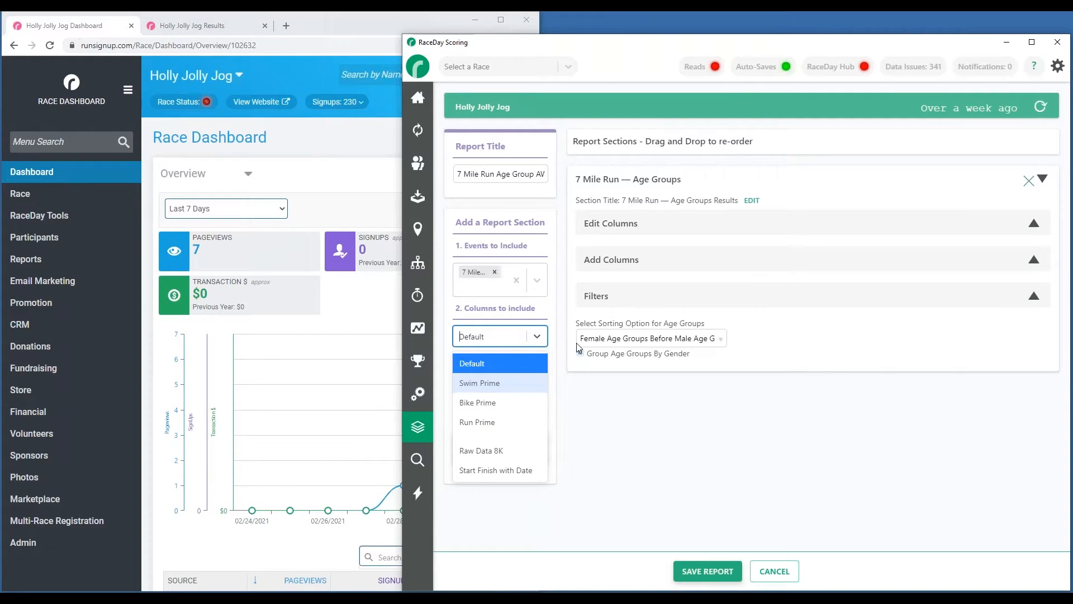
{"action": "left_click", "coordinate": [557, 311]}
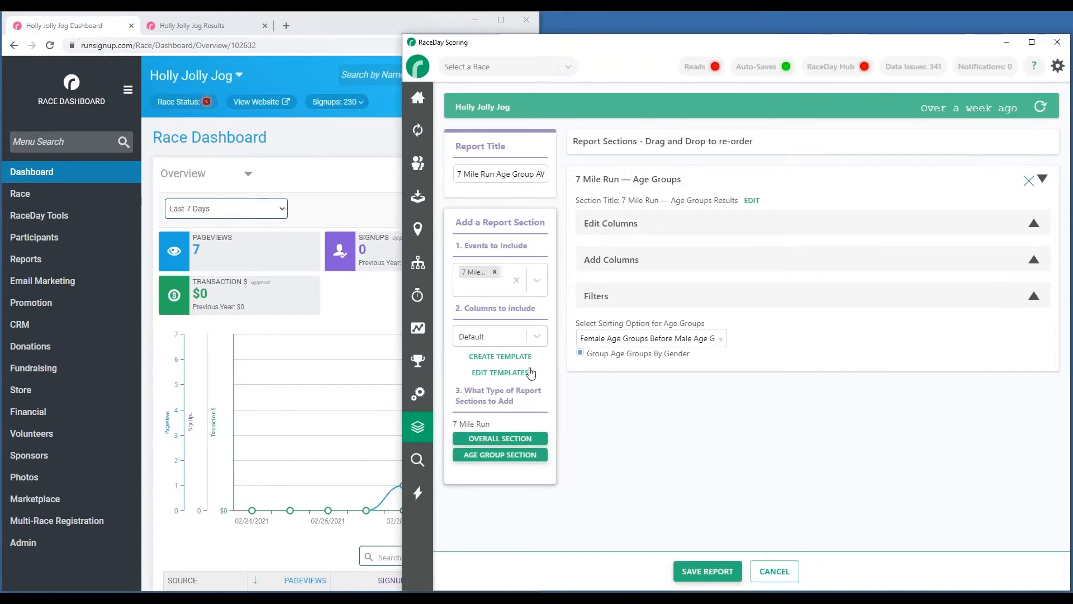
{"action": "left_click", "coordinate": [507, 439]}
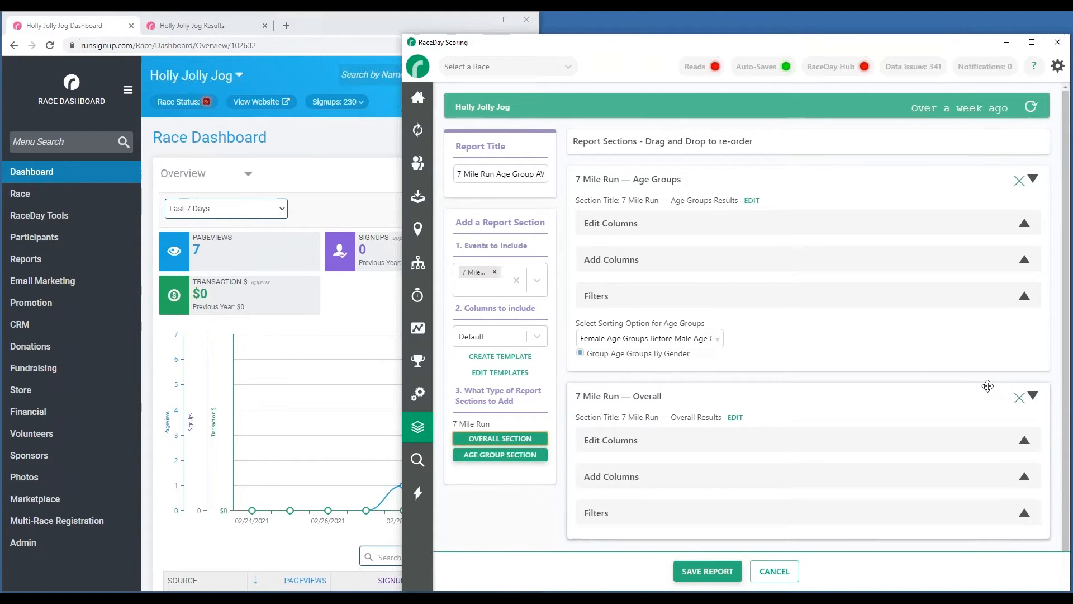
{"action": "left_click", "coordinate": [1020, 397]}
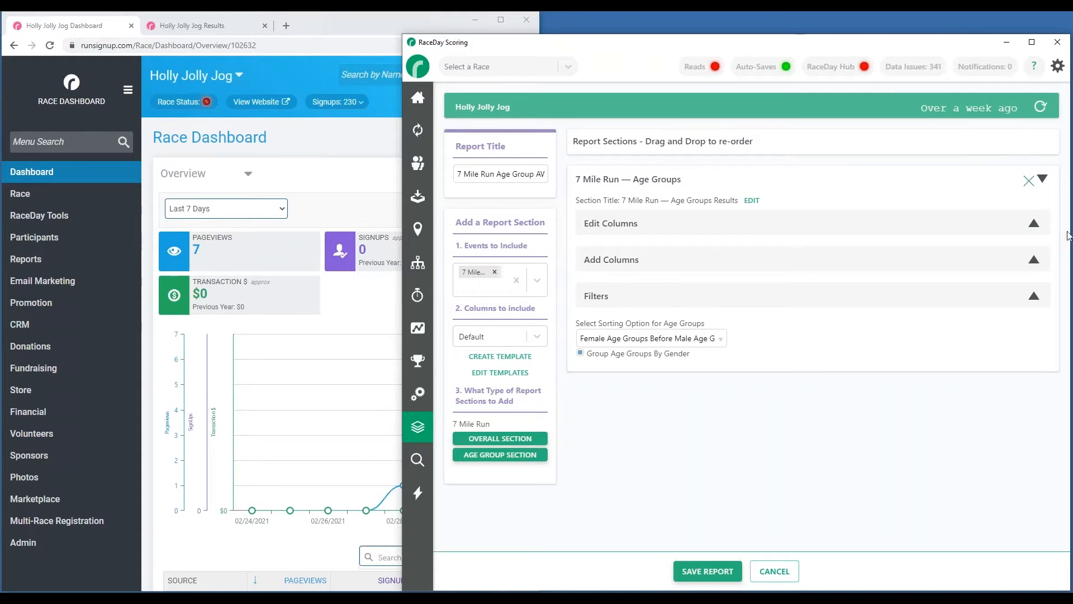
- Remove the City and State/Province columns from the 7 Mile Run age groups section
{"action": "left_click", "coordinate": [1034, 223]}
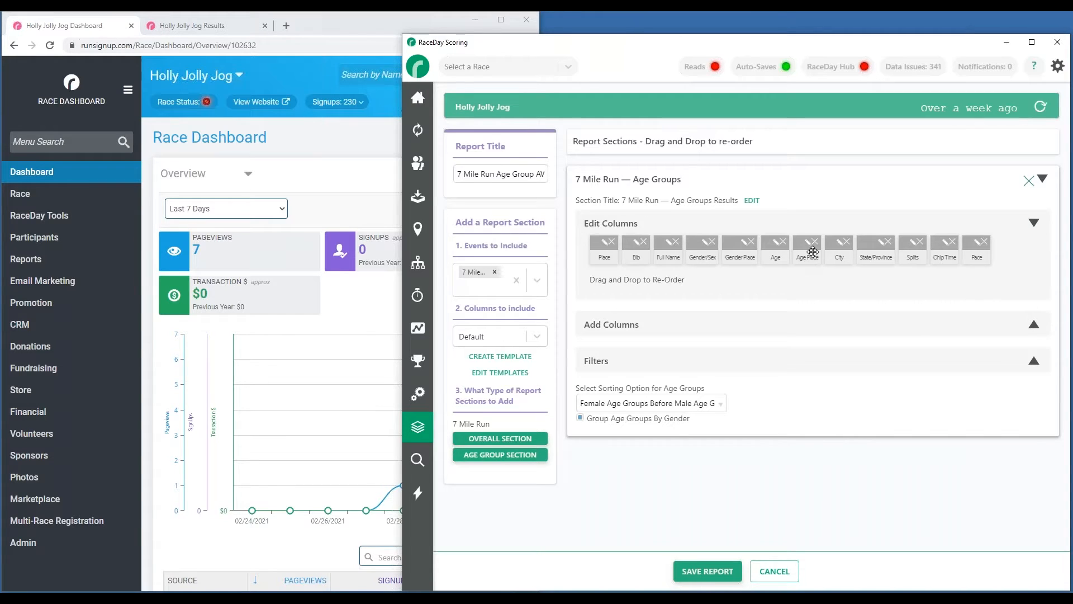
{"action": "left_click", "coordinate": [848, 243]}
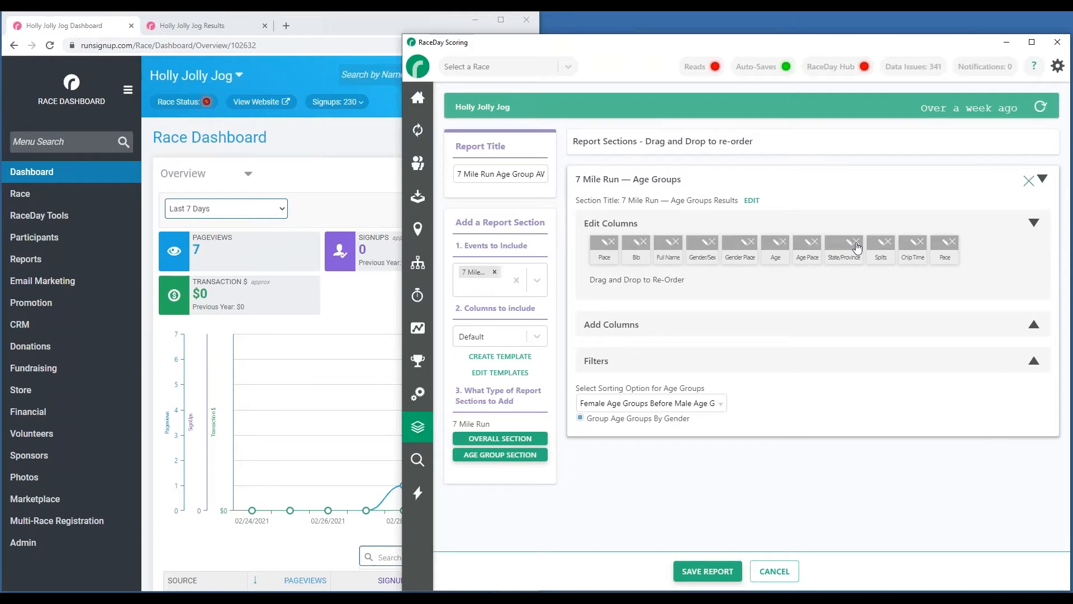
{"action": "left_click", "coordinate": [856, 243]}
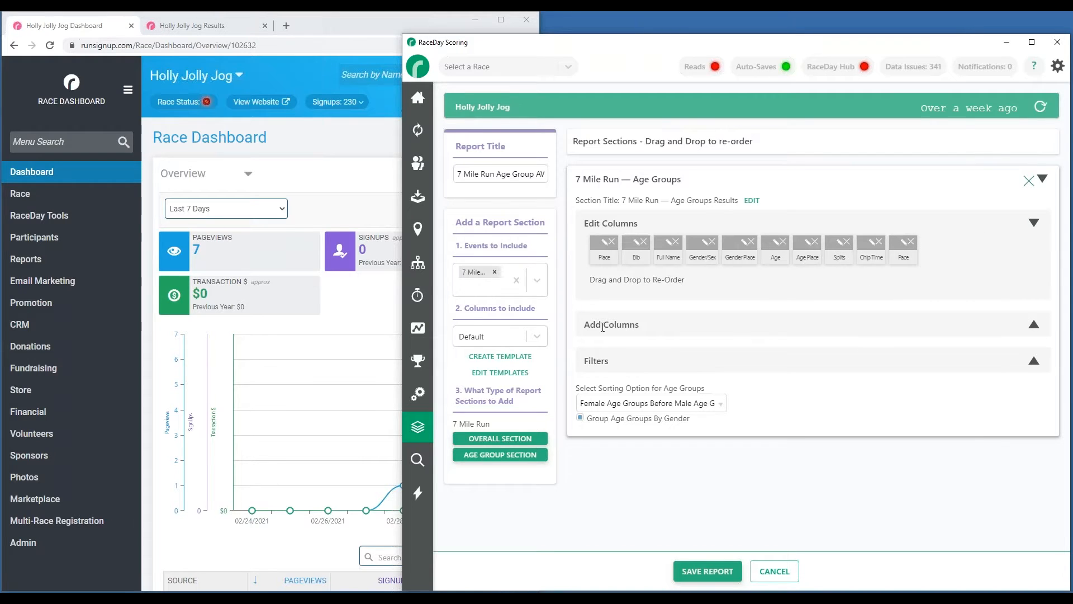
- Look through the additional columns available for the 7 Mile Run age groups section without adding any
{"action": "left_click", "coordinate": [710, 333]}
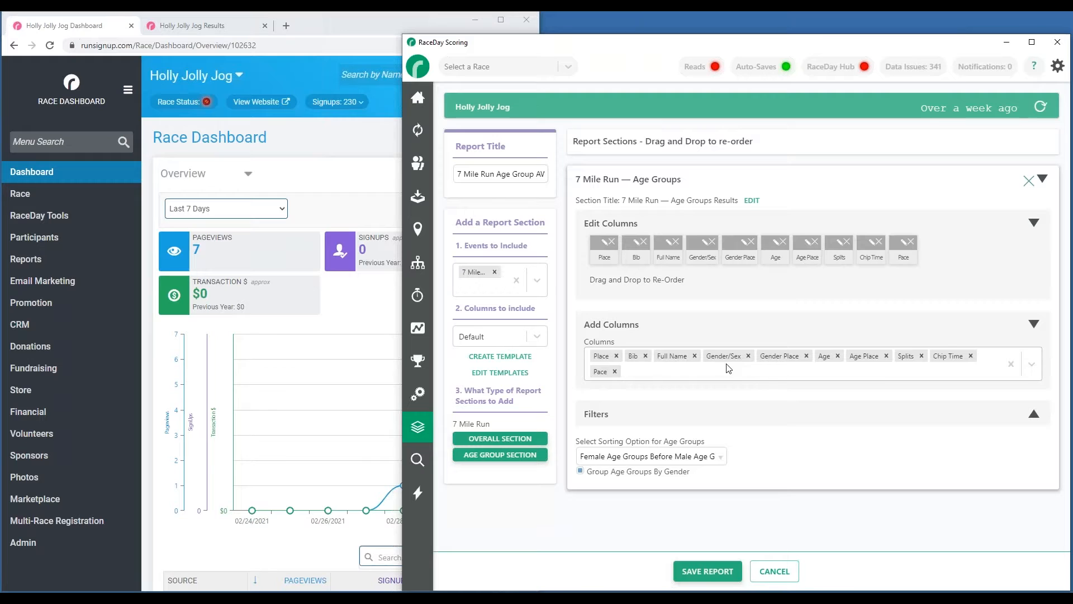
{"action": "left_click", "coordinate": [1031, 365]}
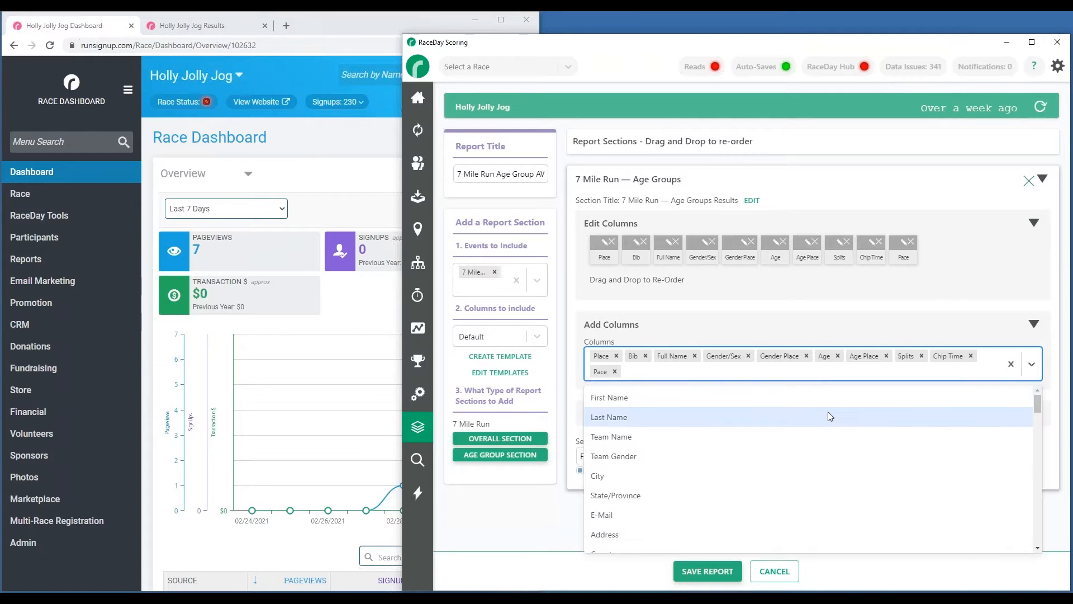
{"action": "scroll", "coordinate": [827, 412], "scroll_direction": "down", "scroll_amount": 10}
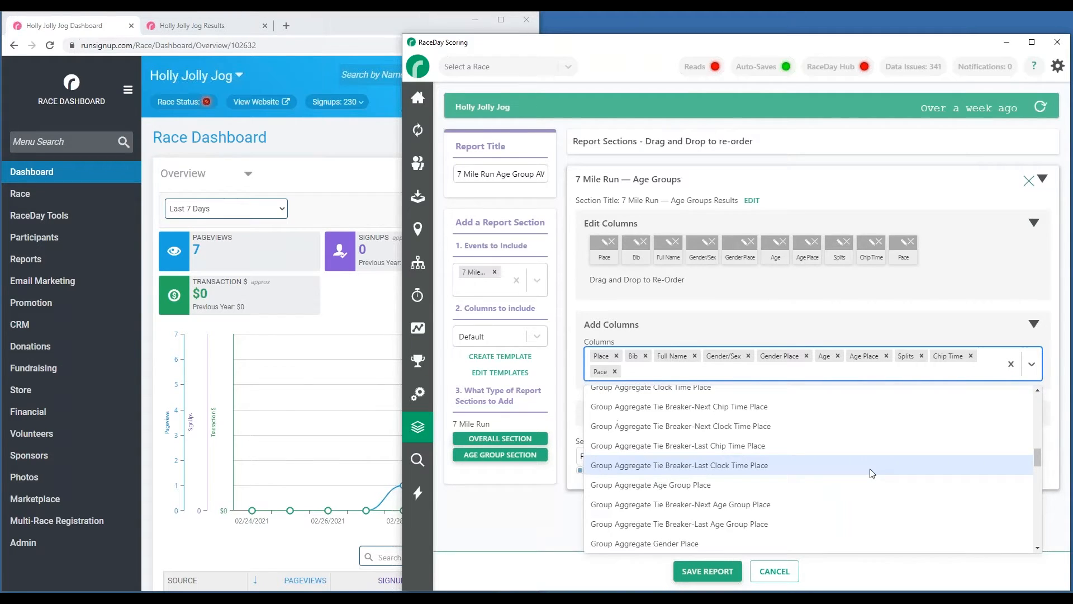
{"action": "left_click", "coordinate": [984, 307]}
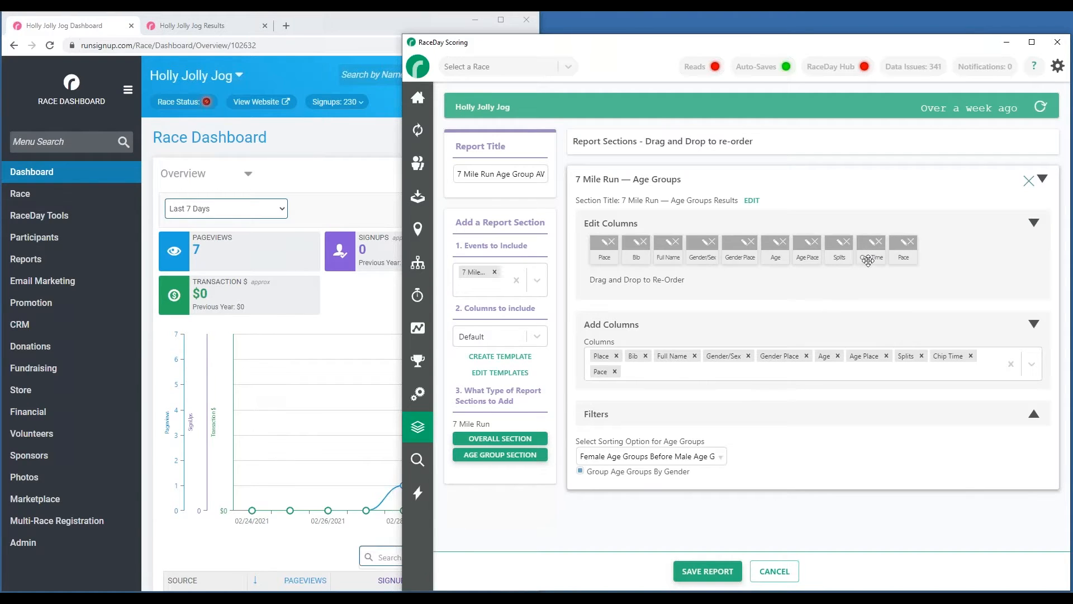
- Relabel the Chip Time column as Time in the 7 Mile Run age groups section and check its column options again
{"action": "left_click", "coordinate": [871, 244]}
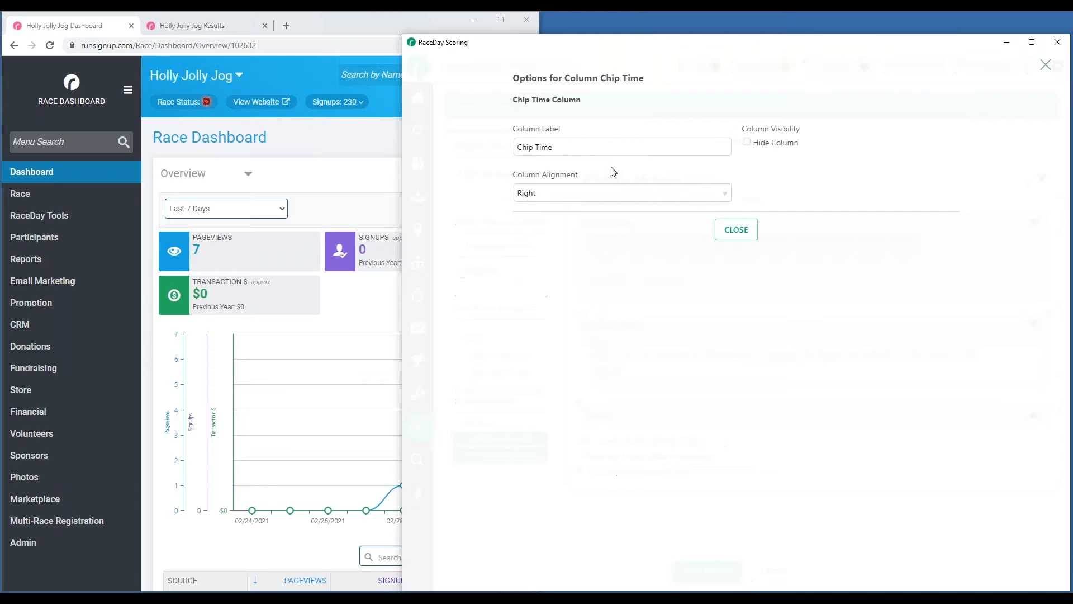
{"action": "left_click_drag", "start_coordinate": [537, 145], "coordinate": [479, 148]}
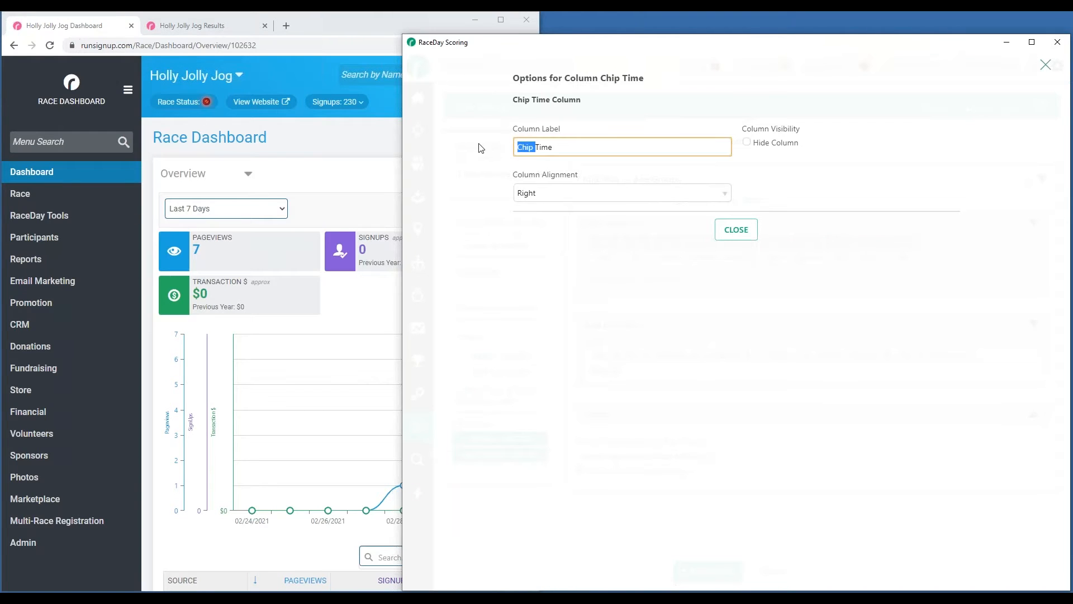
{"action": "key", "text": "BackSpace"}
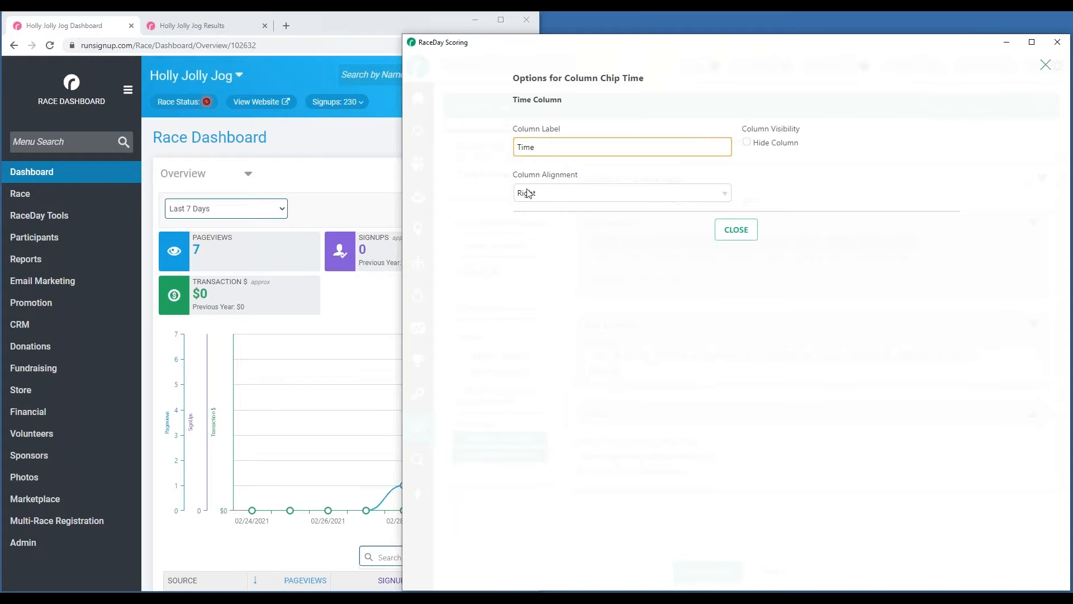
{"action": "left_click", "coordinate": [738, 230]}
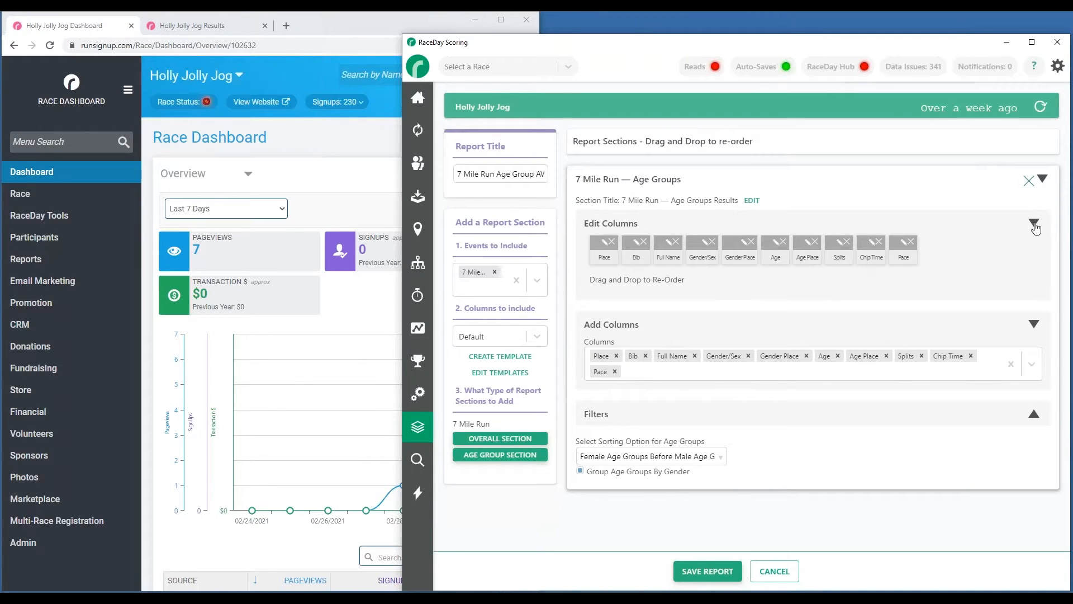
{"action": "left_click", "coordinate": [866, 242]}
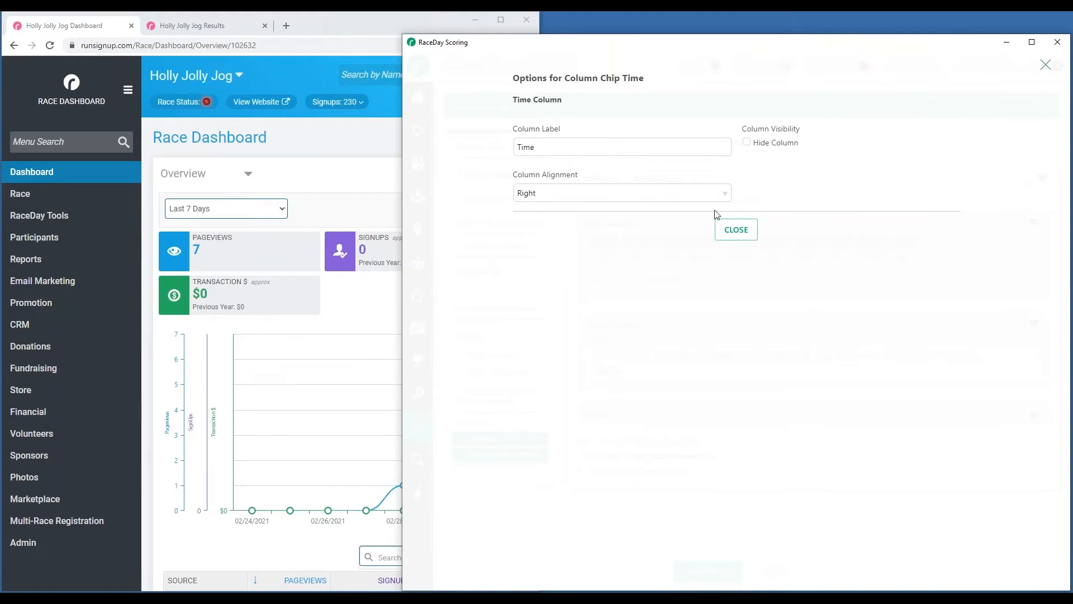
{"action": "left_click", "coordinate": [740, 230]}
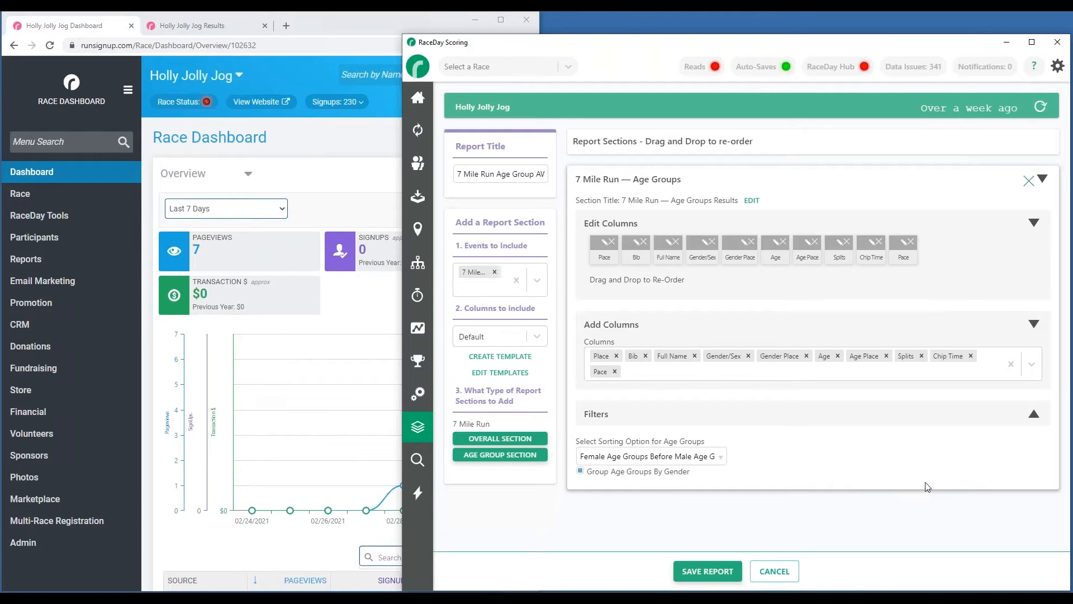
- Set the scoring filter to show 3 places per age group in the 7 Mile Run age groups section
{"action": "left_click", "coordinate": [1034, 325]}
{"action": "left_click", "coordinate": [1034, 225]}
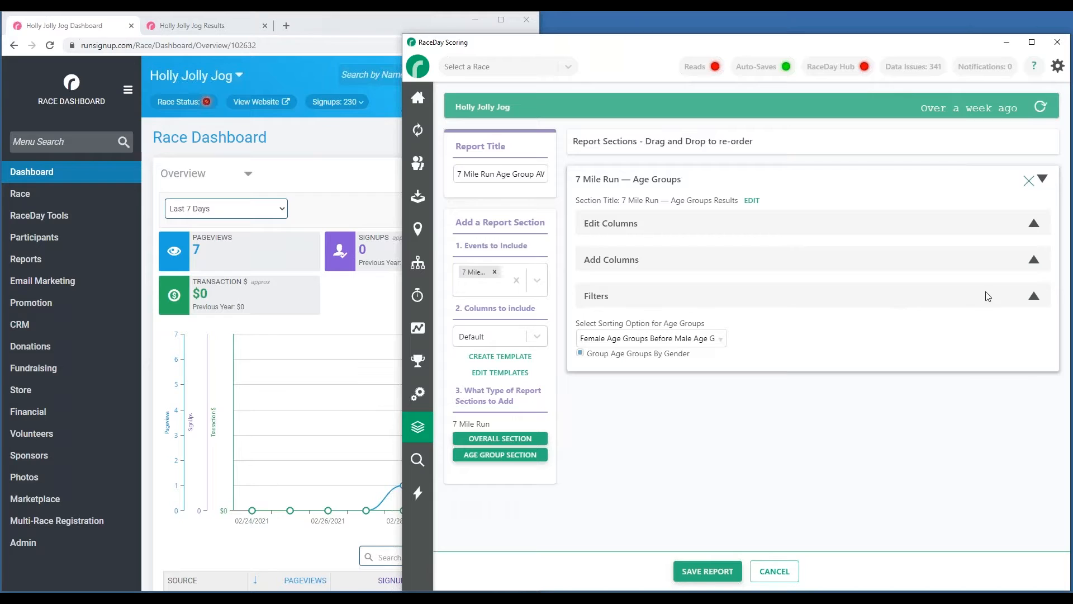
{"action": "left_click", "coordinate": [1033, 296]}
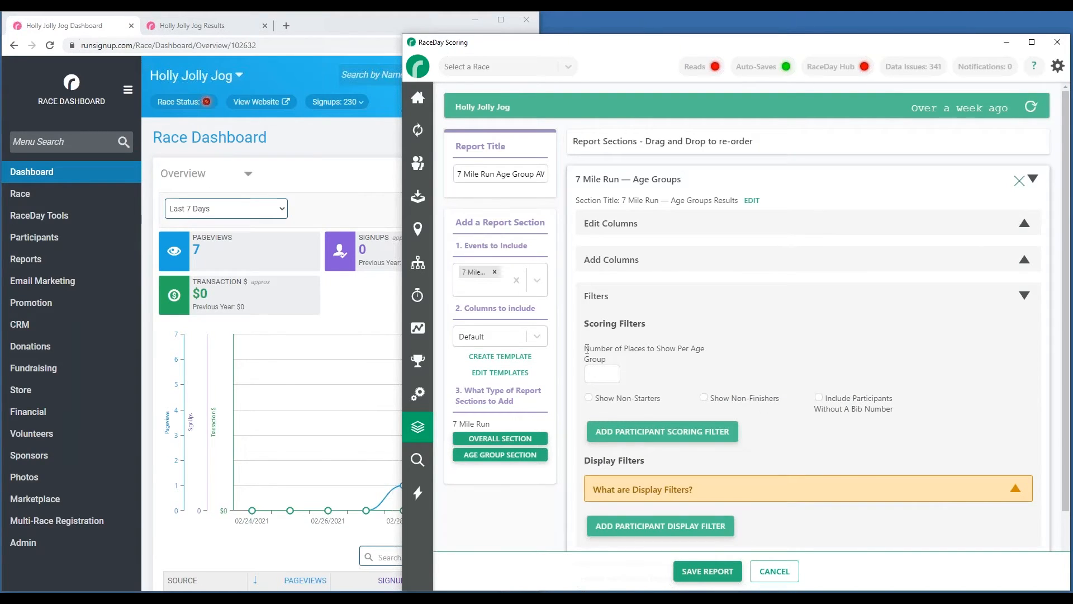
{"action": "left_click_drag", "start_coordinate": [586, 349], "coordinate": [635, 366]}
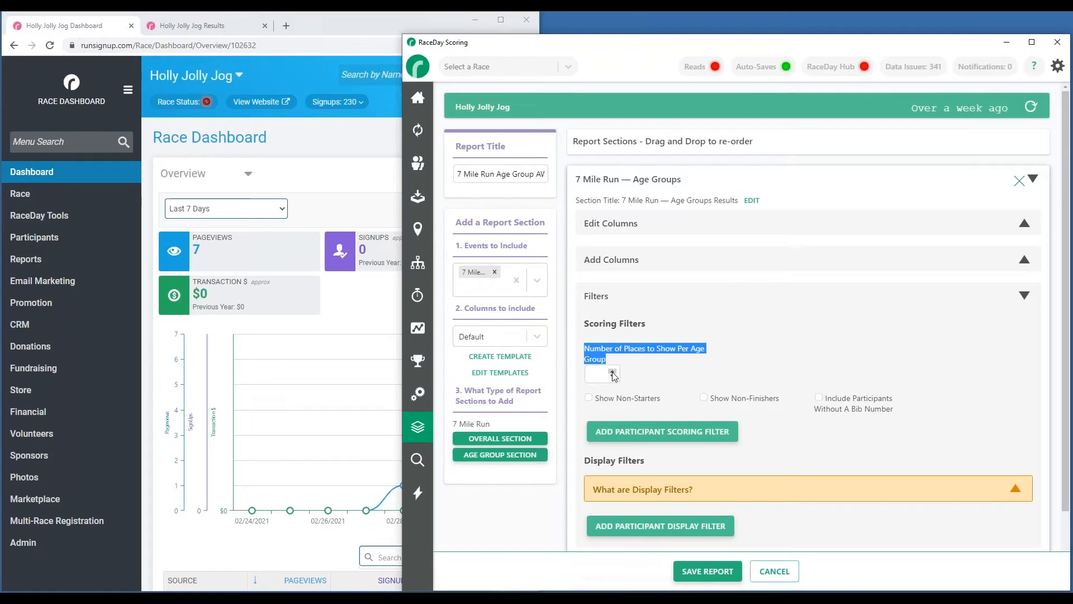
{"action": "left_click", "coordinate": [595, 379]}
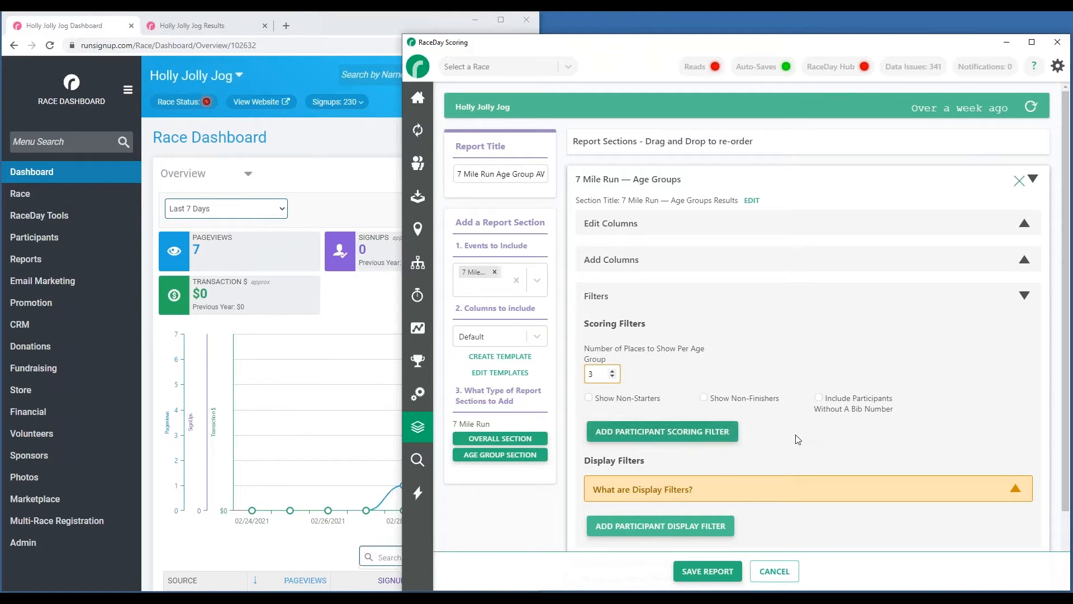
- Add an empty participant scoring filter, remove it again, and save the awards report
{"action": "scroll", "coordinate": [796, 440], "scroll_direction": "down", "scroll_amount": 1}
{"action": "left_click", "coordinate": [701, 394]}
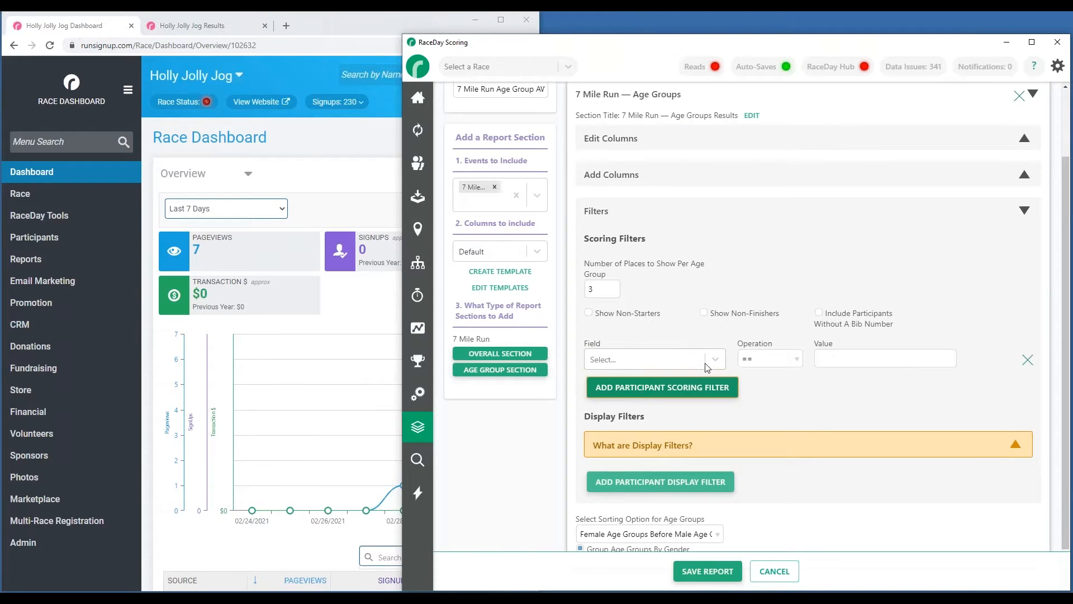
{"action": "left_click", "coordinate": [1027, 360]}
{"action": "left_click", "coordinate": [708, 570]}
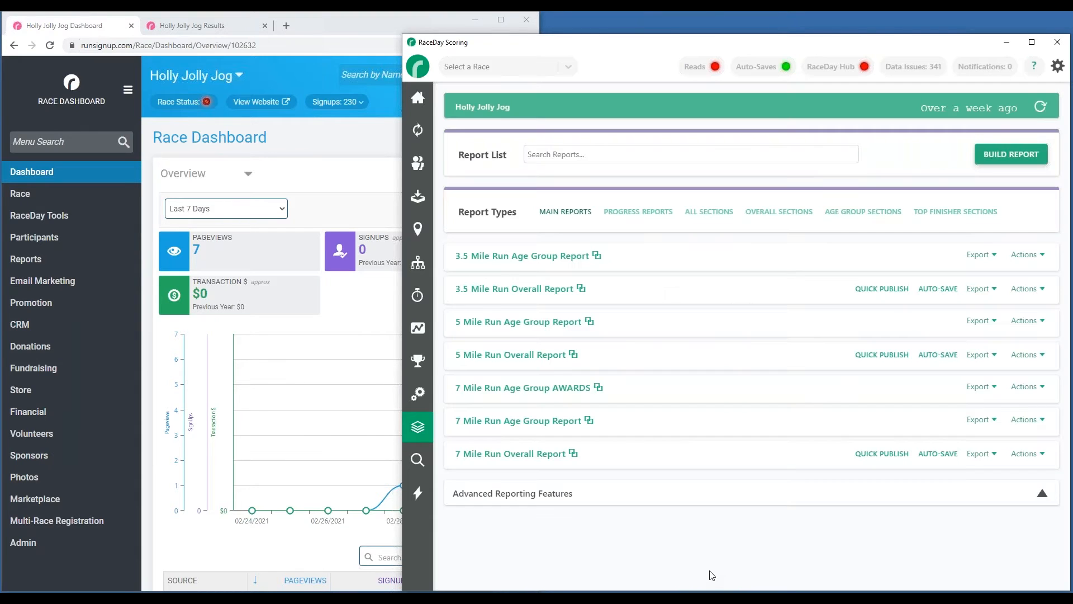
- Reopen the 7 Mile Run Age Group AWARDS report for editing, check its columns and filters, and leave without saving
{"action": "left_click", "coordinate": [1025, 386]}
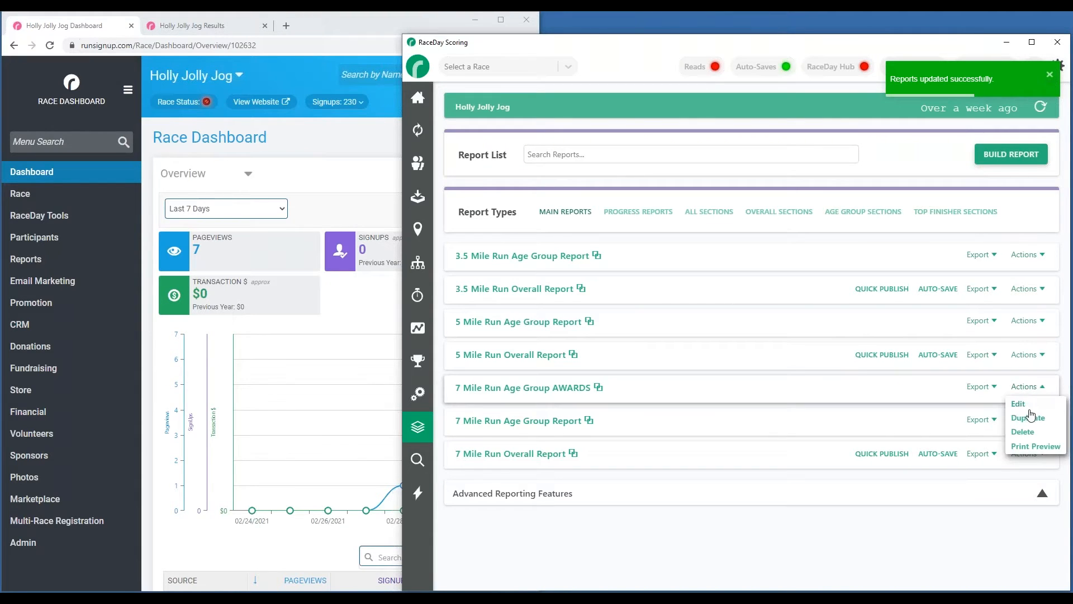
{"action": "left_click", "coordinate": [467, 388]}
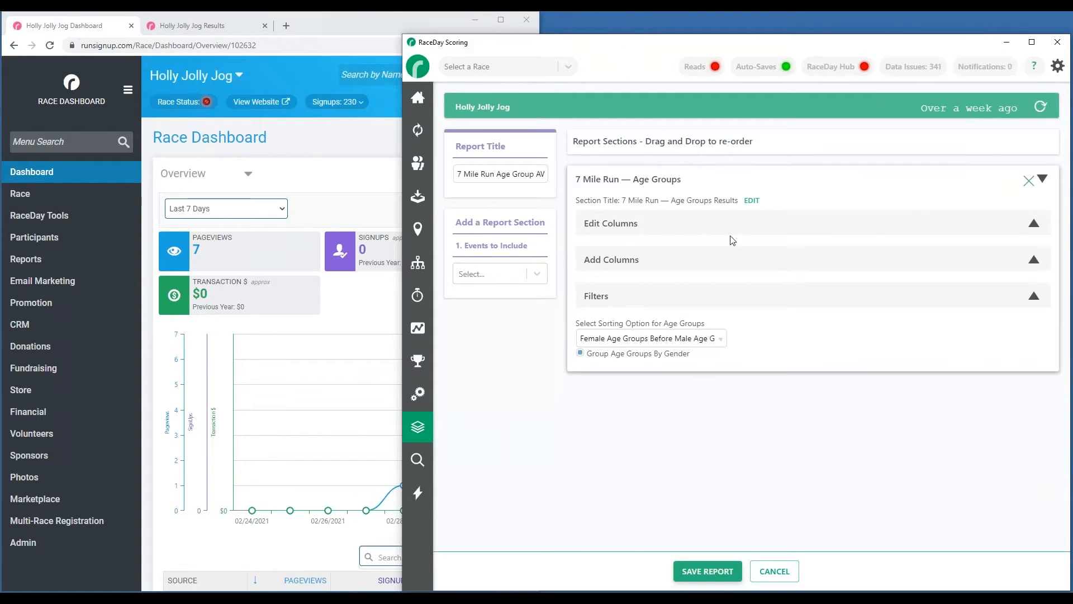
{"action": "left_click", "coordinate": [871, 231]}
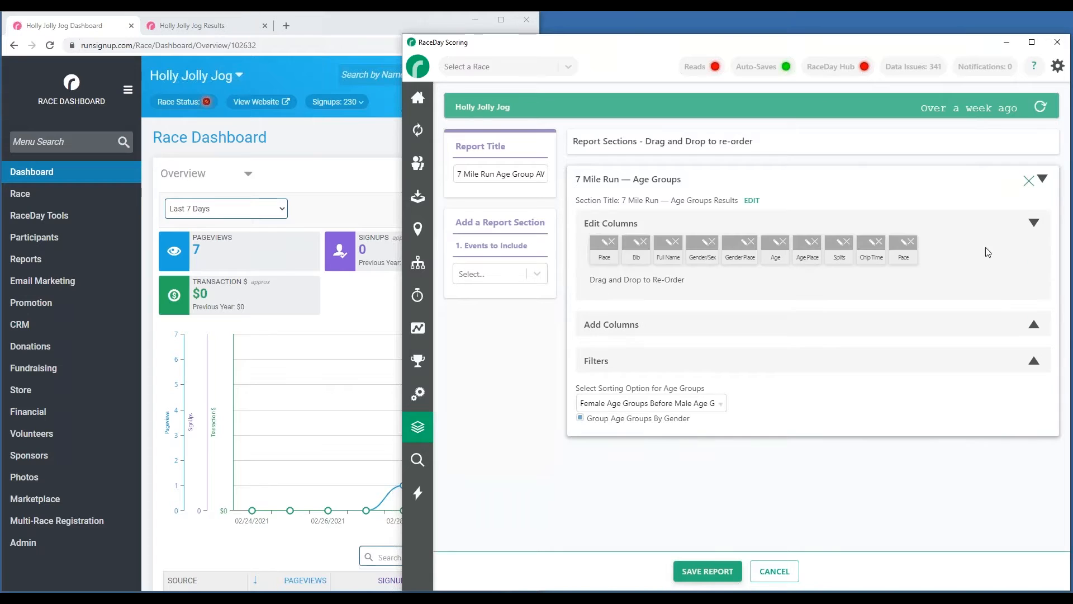
{"action": "left_click", "coordinate": [1034, 226]}
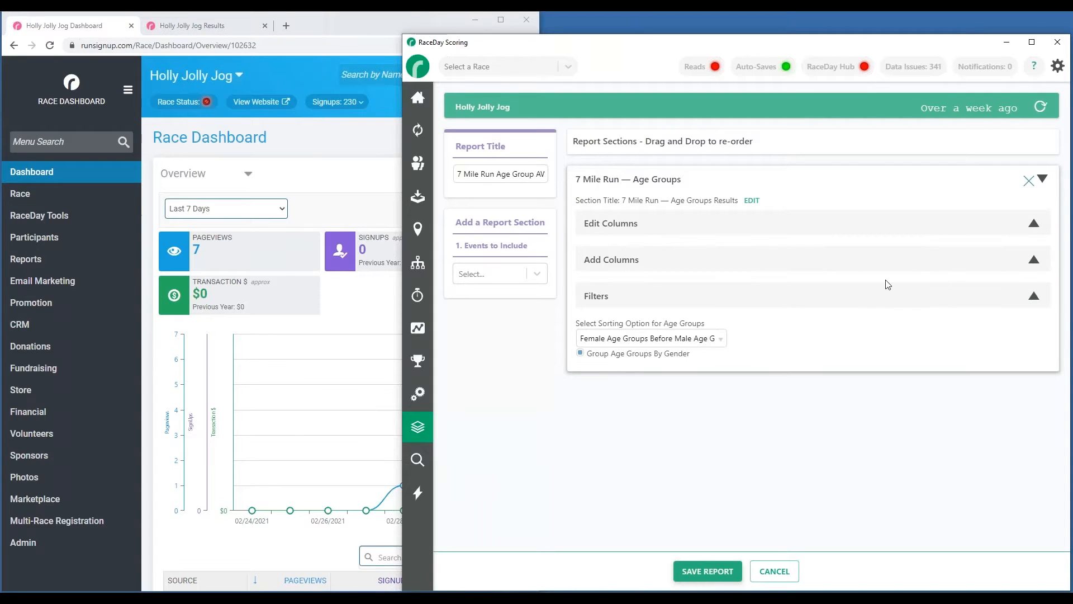
{"action": "left_click", "coordinate": [1034, 295]}
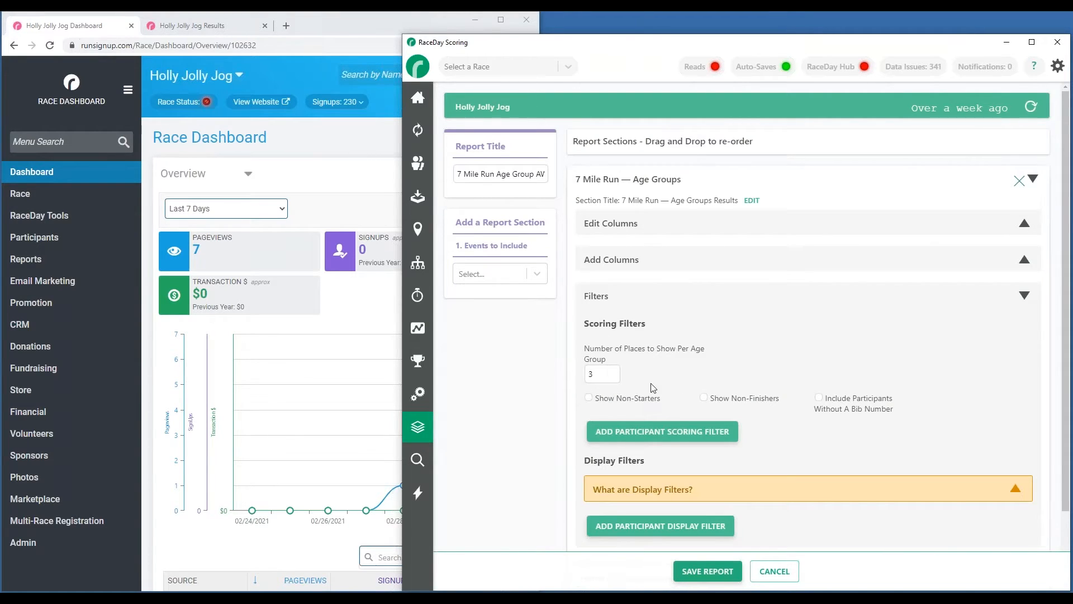
{"action": "left_click", "coordinate": [775, 572]}
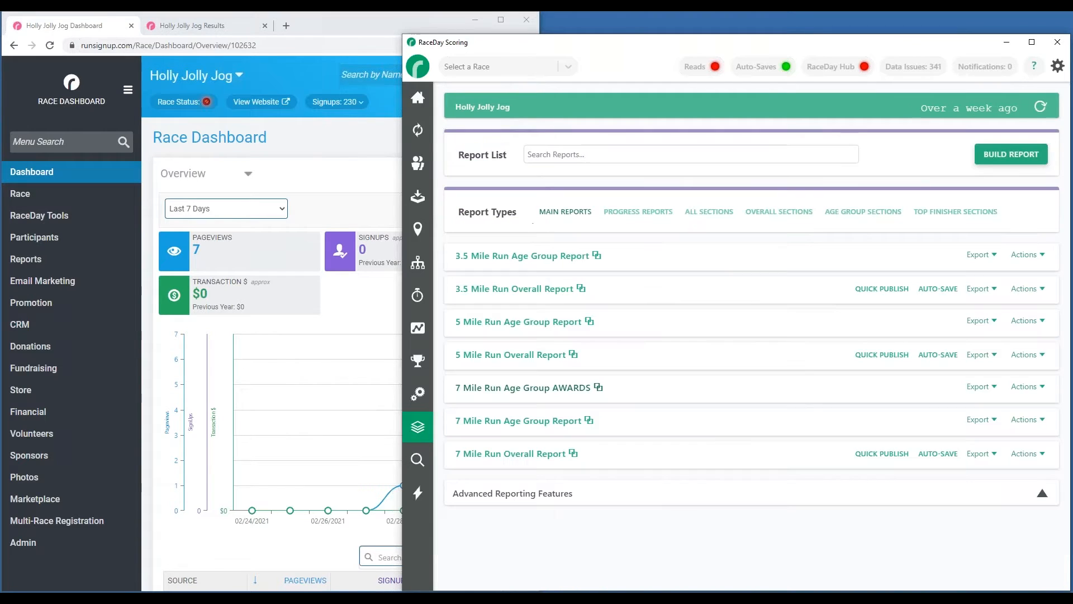
- Review the overall, master and female age group results in the 7 Mile Run Age Group AWARDS report
{"action": "left_click", "coordinate": [536, 389]}
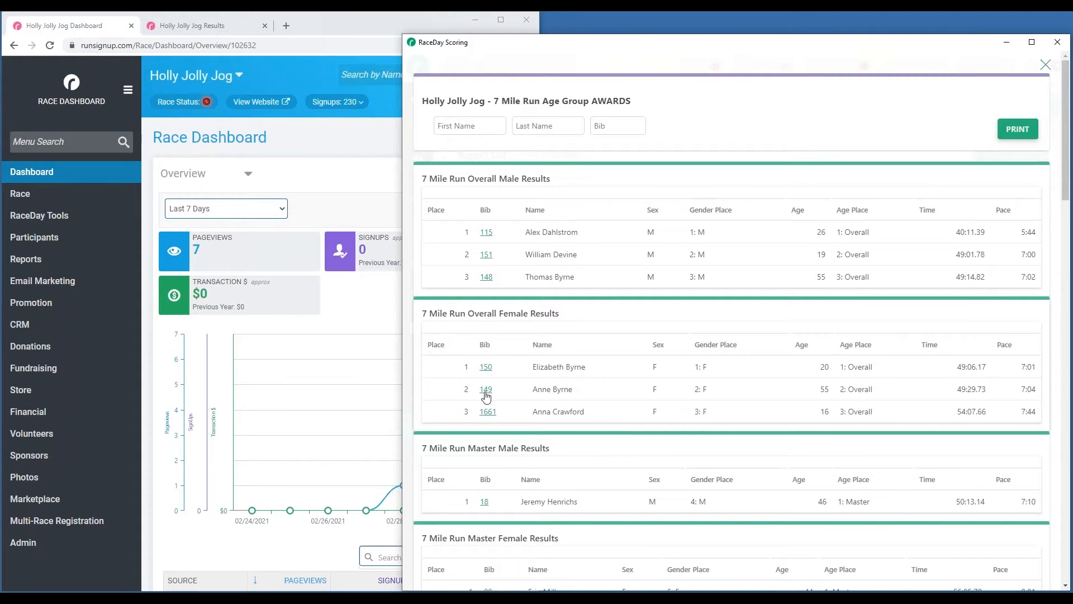
{"action": "scroll", "coordinate": [476, 413], "scroll_direction": "down", "scroll_amount": 2}
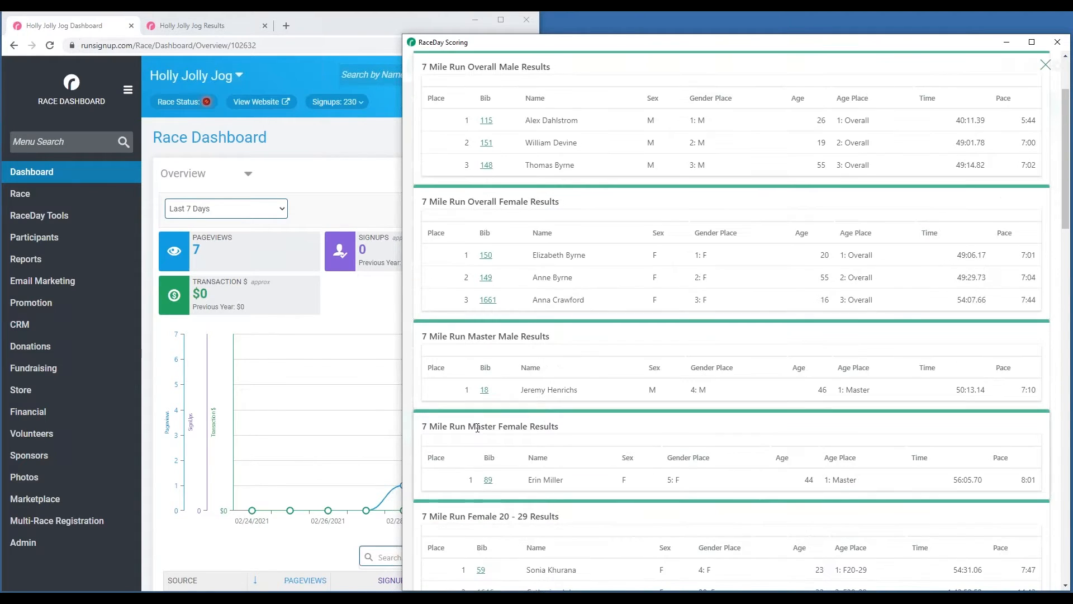
{"action": "scroll", "coordinate": [427, 347], "scroll_direction": "down", "scroll_amount": 2}
{"action": "scroll", "coordinate": [545, 394], "scroll_direction": "down", "scroll_amount": 2}
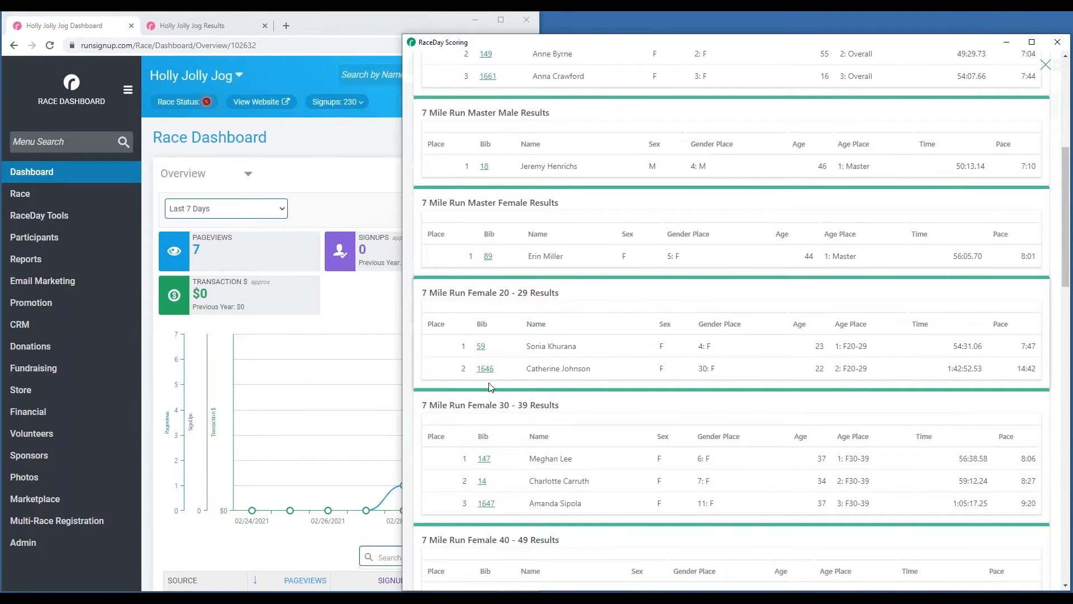
{"action": "scroll", "coordinate": [475, 323], "scroll_direction": "down", "scroll_amount": 1}
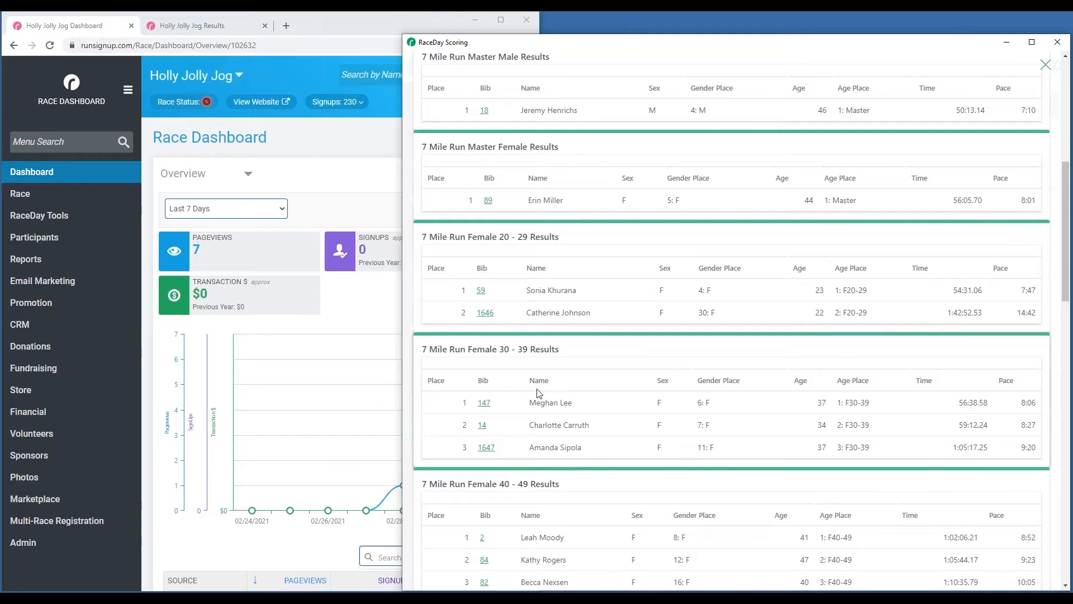
{"action": "scroll", "coordinate": [492, 327], "scroll_direction": "down", "scroll_amount": 2}
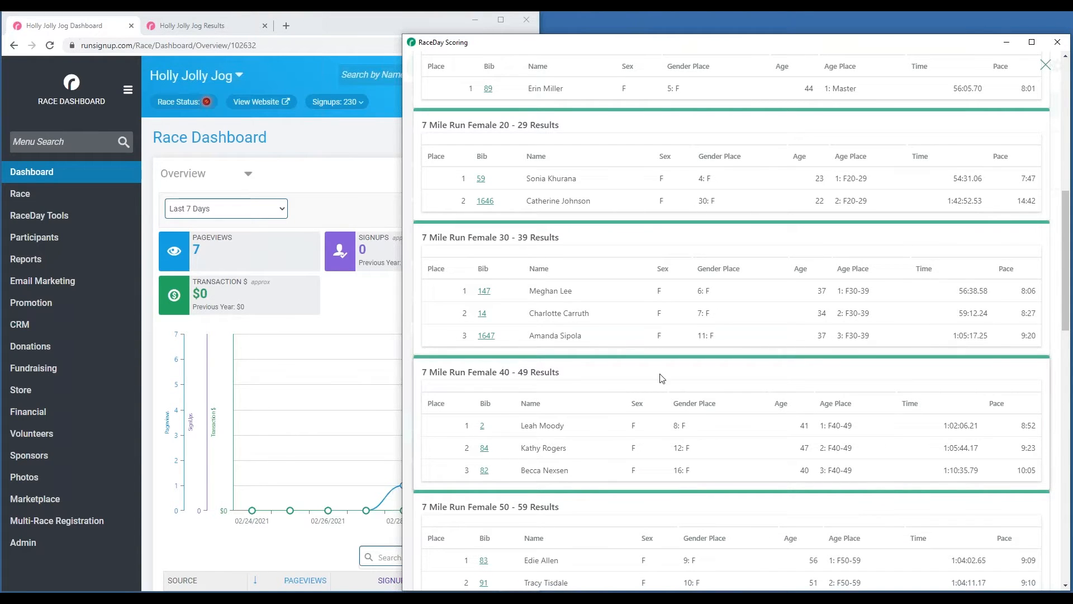
{"action": "left_click", "coordinate": [1046, 66]}
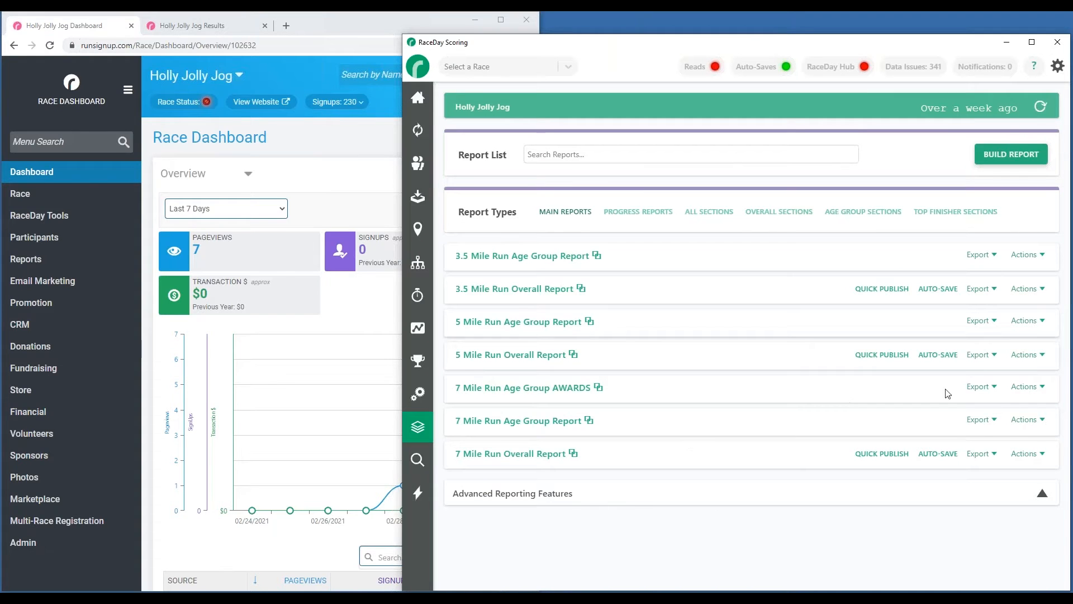
- Edit the 7 Mile Run Age Group AWARDS report to show more places per age group and save it
{"action": "left_click", "coordinate": [1042, 387]}
{"action": "left_click", "coordinate": [1020, 406]}
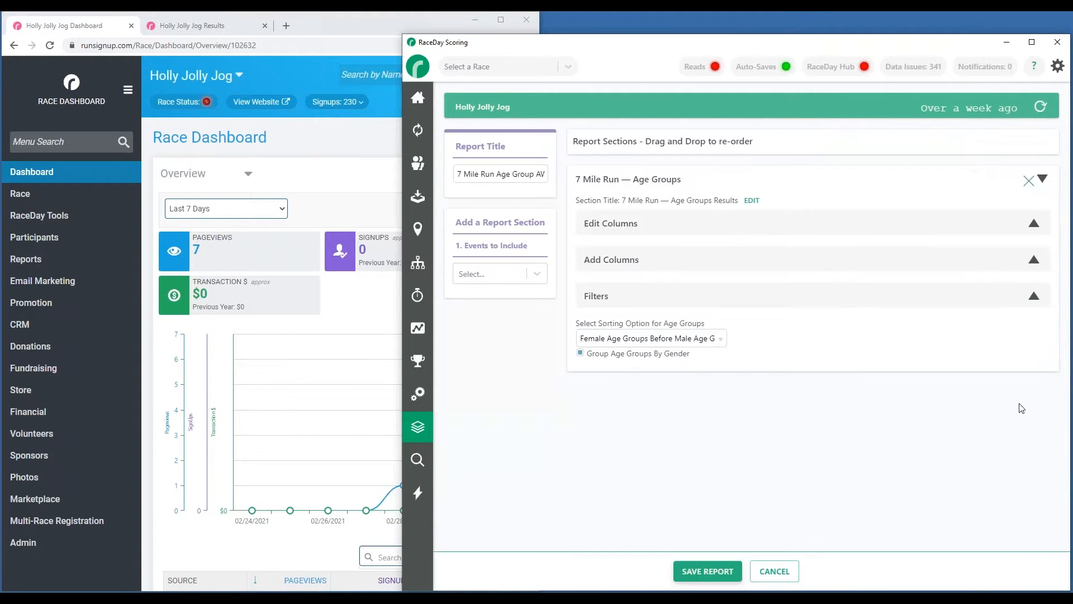
{"action": "left_click", "coordinate": [919, 296]}
{"action": "double_click", "coordinate": [597, 373]}
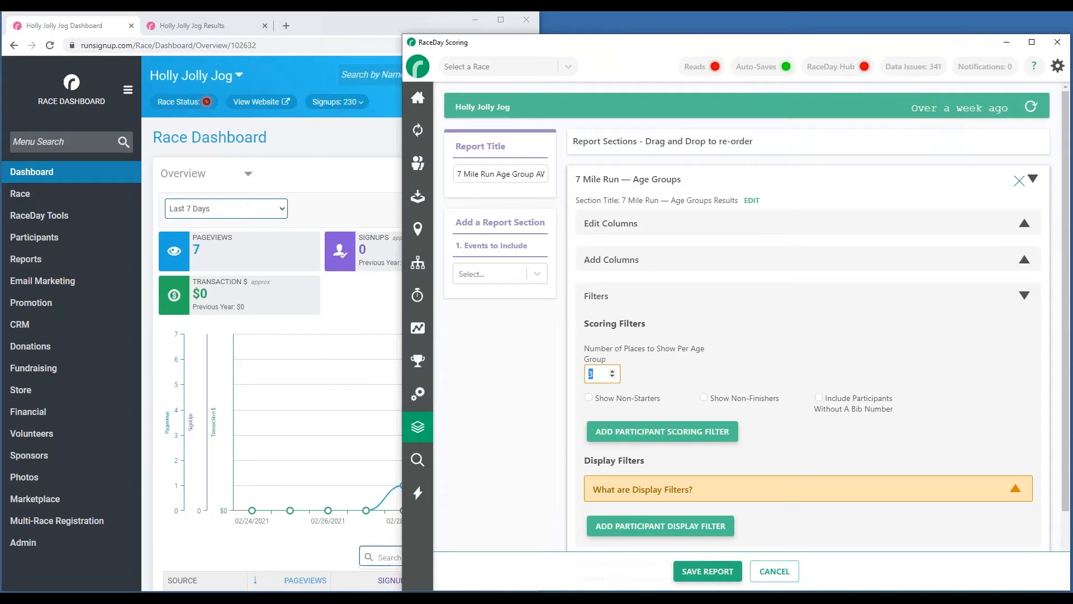
{"action": "left_click", "coordinate": [707, 571]}
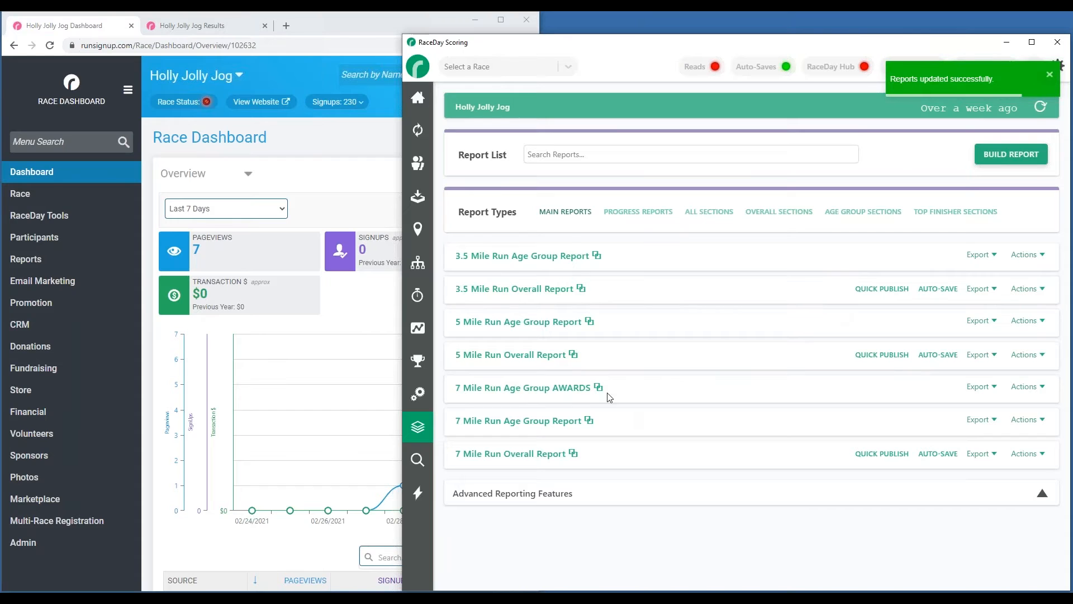
- View the updated 7 Mile Run Age Group AWARDS report and check how many places each age group lists
{"action": "left_click", "coordinate": [596, 389]}
{"action": "scroll", "coordinate": [687, 349], "scroll_direction": "down", "scroll_amount": 7}
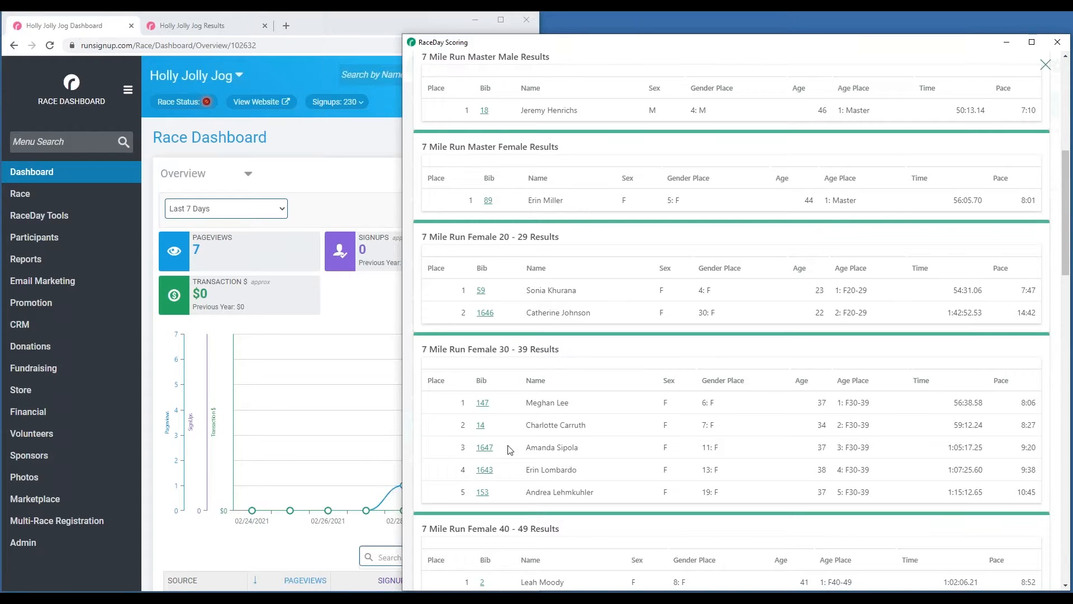
{"action": "key", "text": "Escape"}
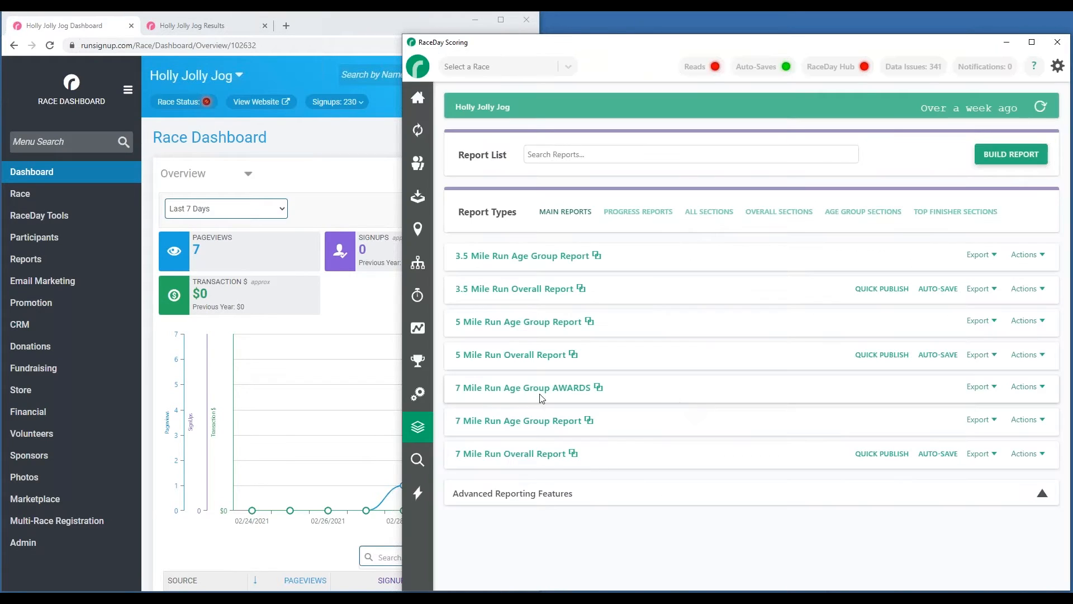
- Export the 7 Mile Run Age Group AWARDS report as a PDF
{"action": "left_click", "coordinate": [1043, 387]}
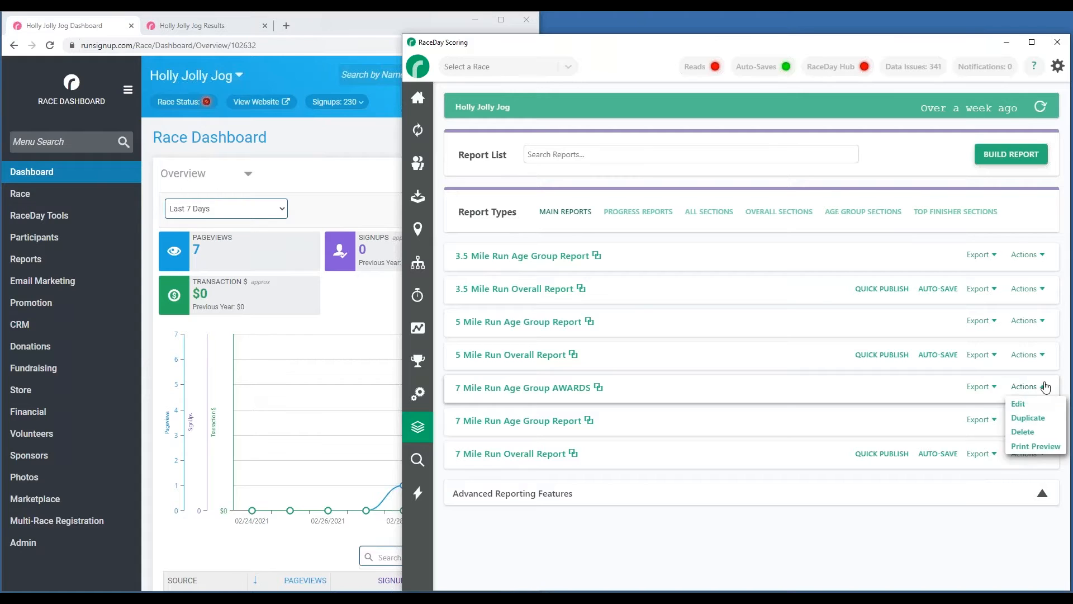
{"action": "left_click", "coordinate": [991, 388]}
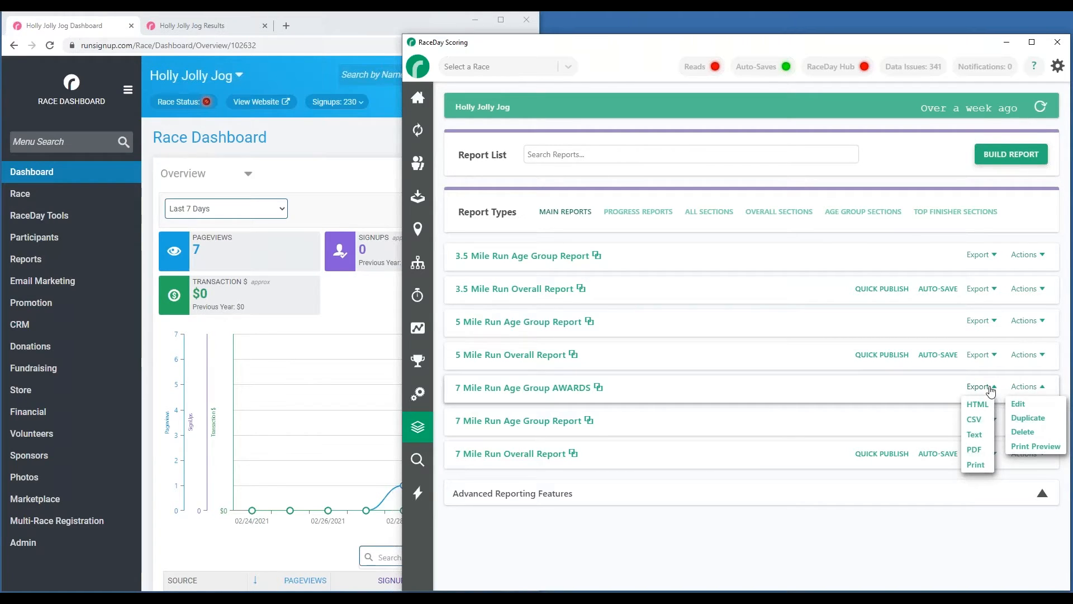
{"action": "left_click", "coordinate": [974, 450]}
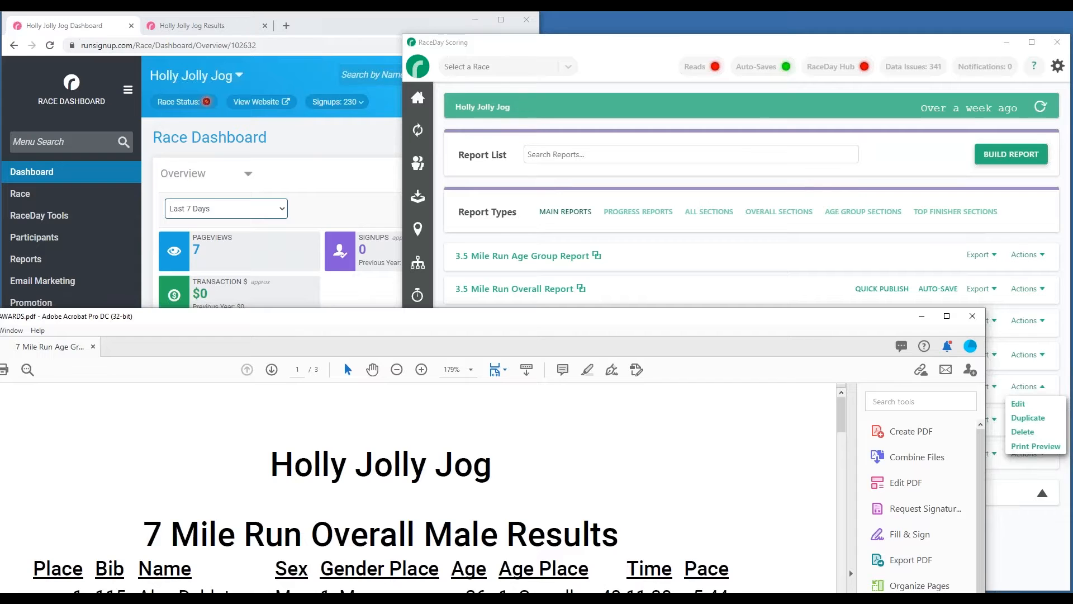
- Bring the exported awards PDF fully into view in Adobe Acrobat and examine its overall and master results
{"action": "left_click_drag", "start_coordinate": [644, 319], "coordinate": [729, 59]}
{"action": "scroll", "coordinate": [808, 276], "scroll_direction": "down", "scroll_amount": 1}
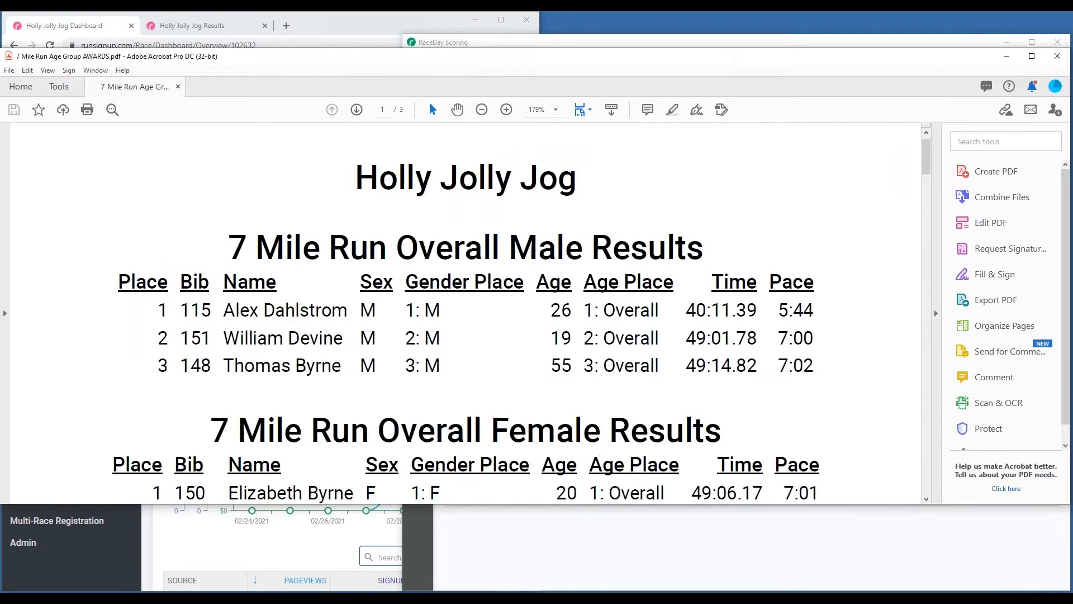
{"action": "scroll", "coordinate": [839, 276], "scroll_direction": "down", "scroll_amount": 3}
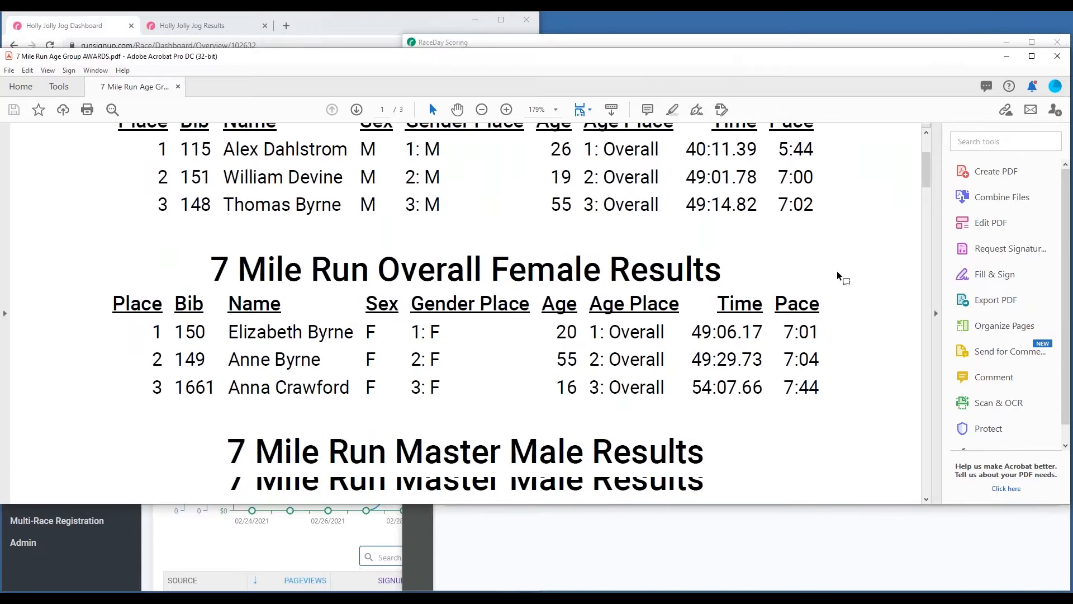
{"action": "scroll", "coordinate": [838, 275], "scroll_direction": "down", "scroll_amount": 4}
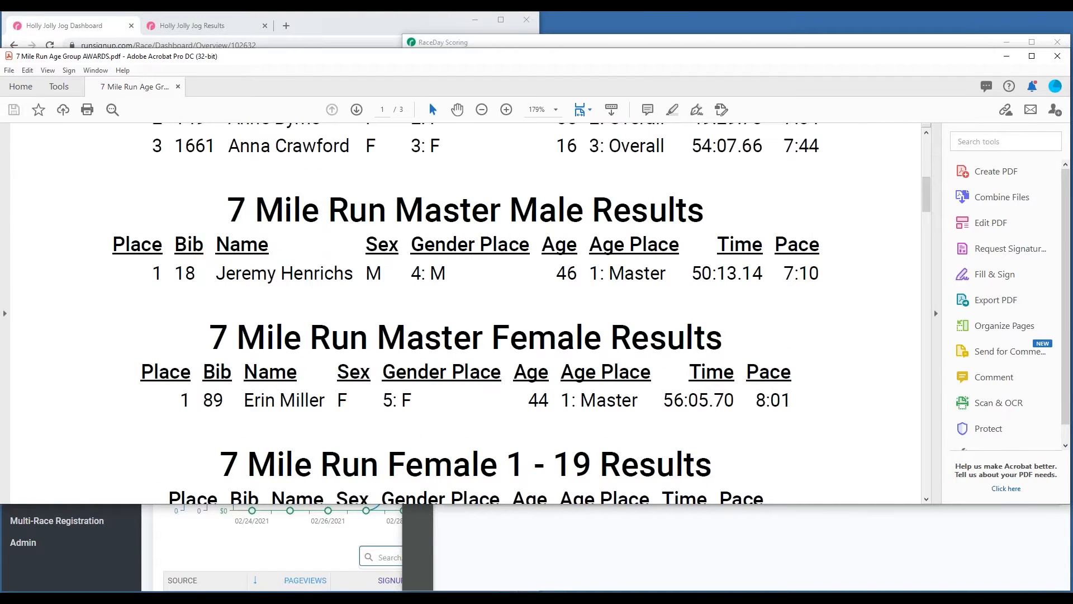
- Examine the female and male age group results throughout the awards PDF, then close it and return to the report list
{"action": "scroll", "coordinate": [838, 276], "scroll_direction": "down", "scroll_amount": 2}
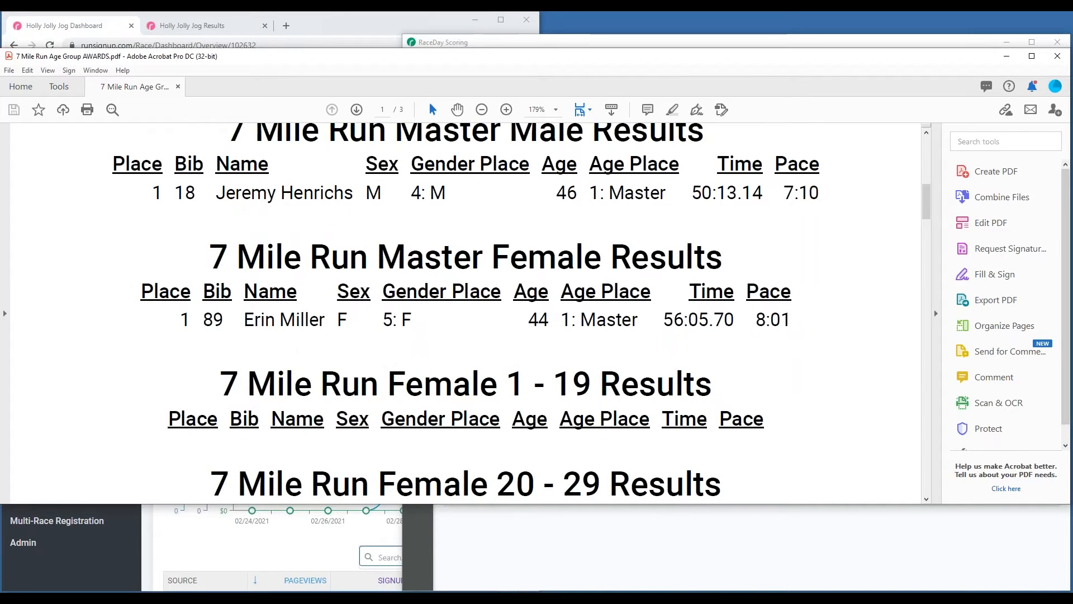
{"action": "scroll", "coordinate": [612, 272], "scroll_direction": "down", "scroll_amount": 4}
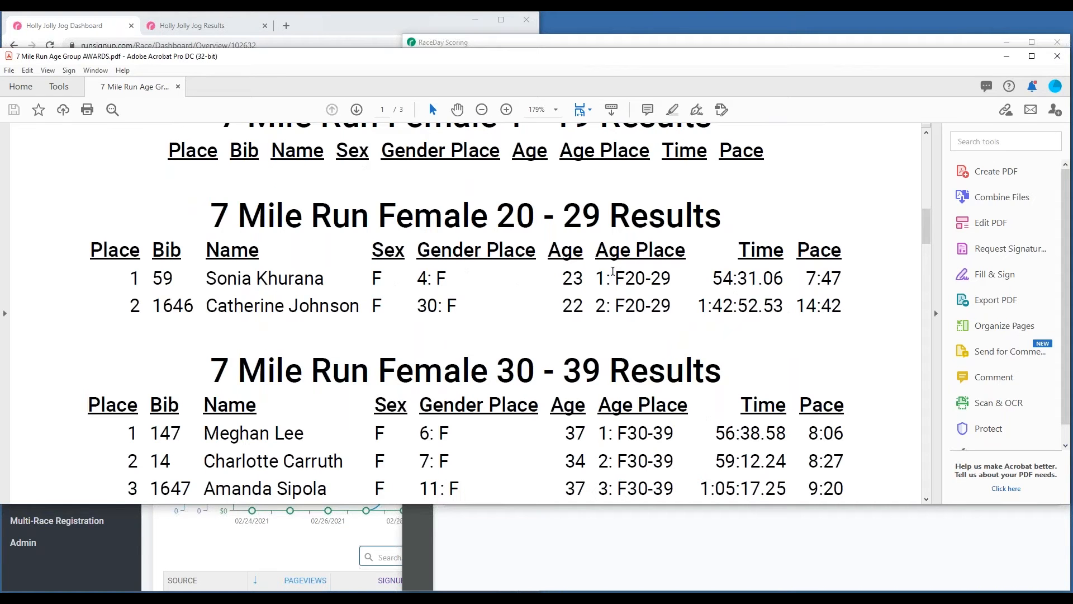
{"action": "scroll", "coordinate": [613, 272], "scroll_direction": "down", "scroll_amount": 5}
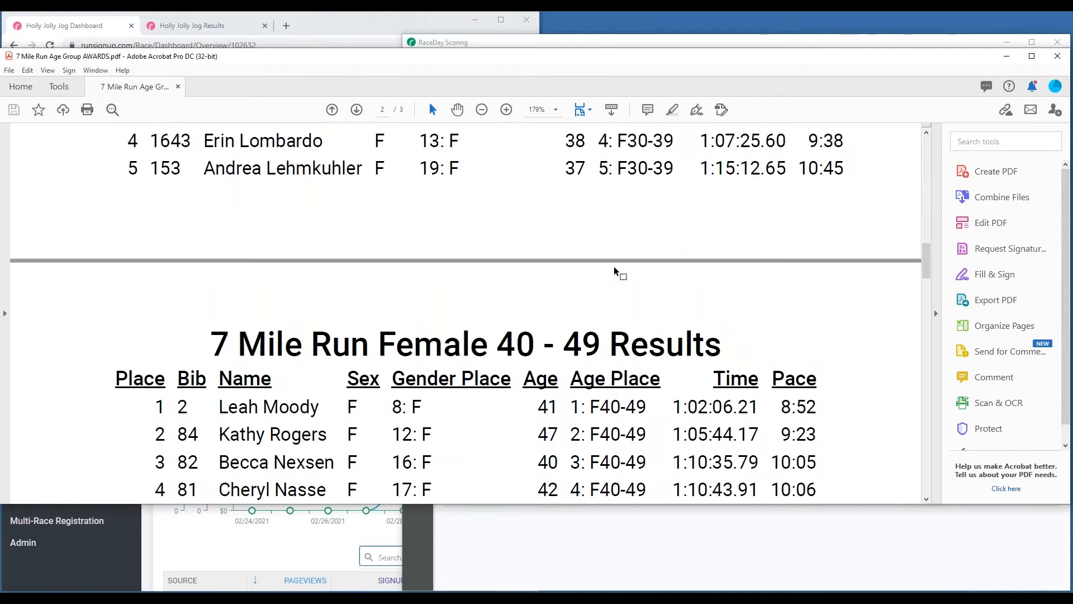
{"action": "scroll", "coordinate": [888, 314], "scroll_direction": "down", "scroll_amount": 6}
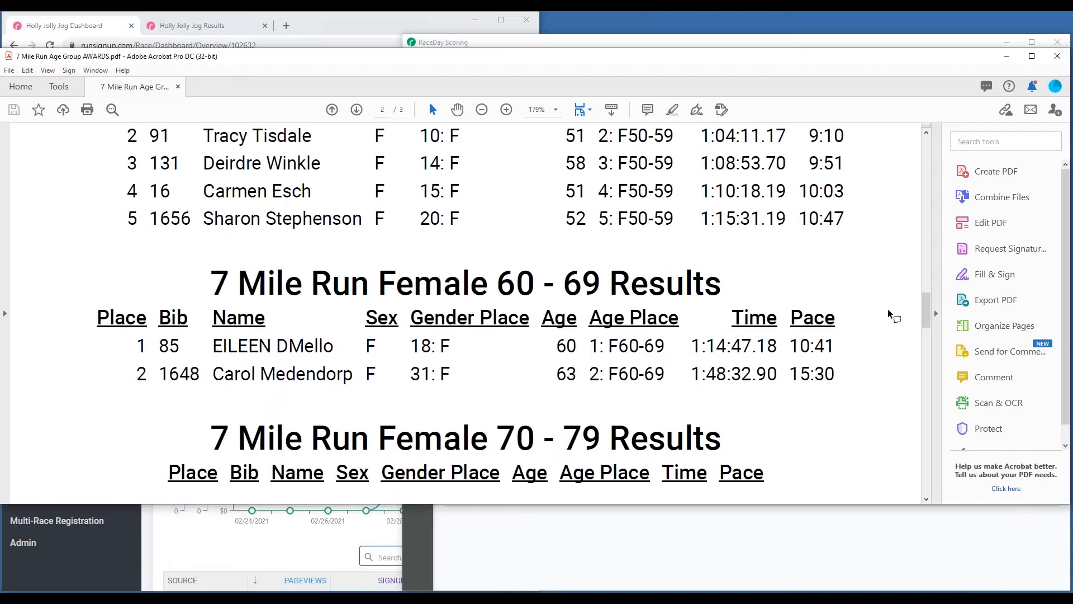
{"action": "left_click", "coordinate": [926, 333]}
{"action": "left_click_drag", "start_coordinate": [926, 336], "coordinate": [925, 436]}
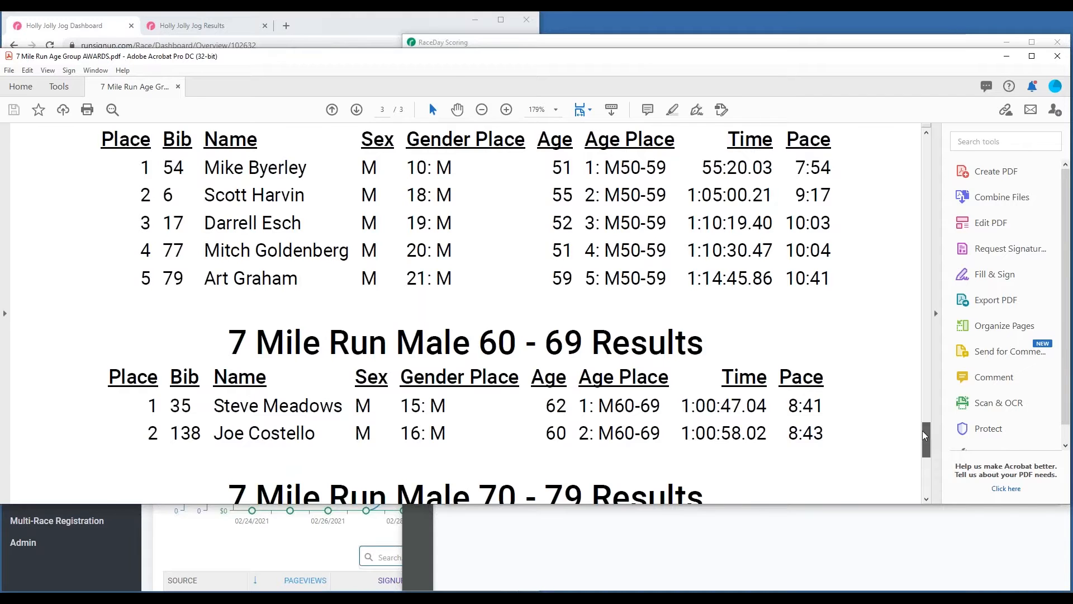
{"action": "key", "text": "Home"}
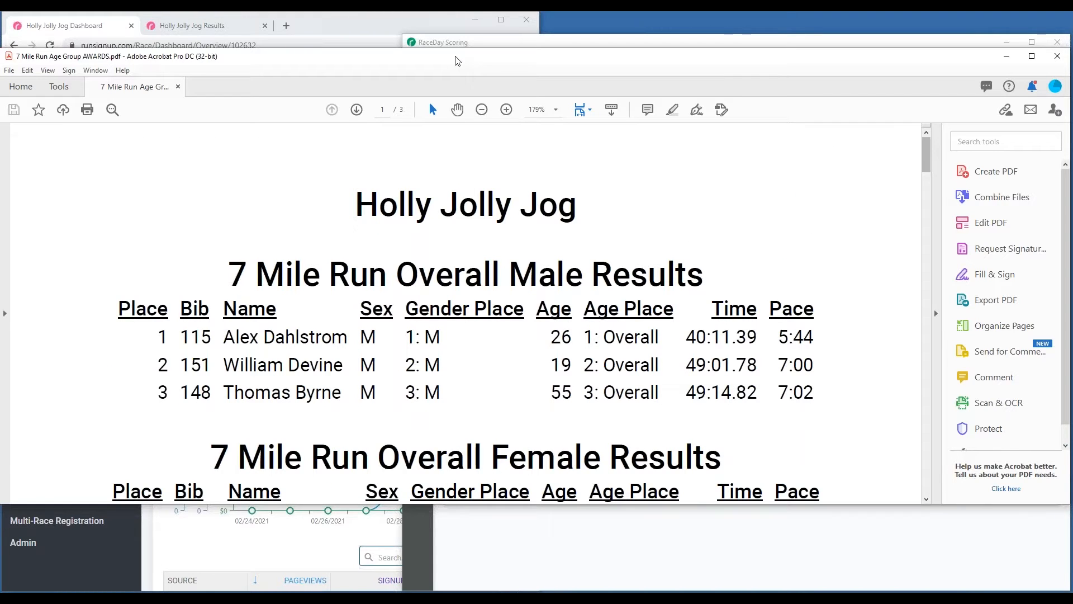
{"action": "left_click", "coordinate": [1056, 56]}
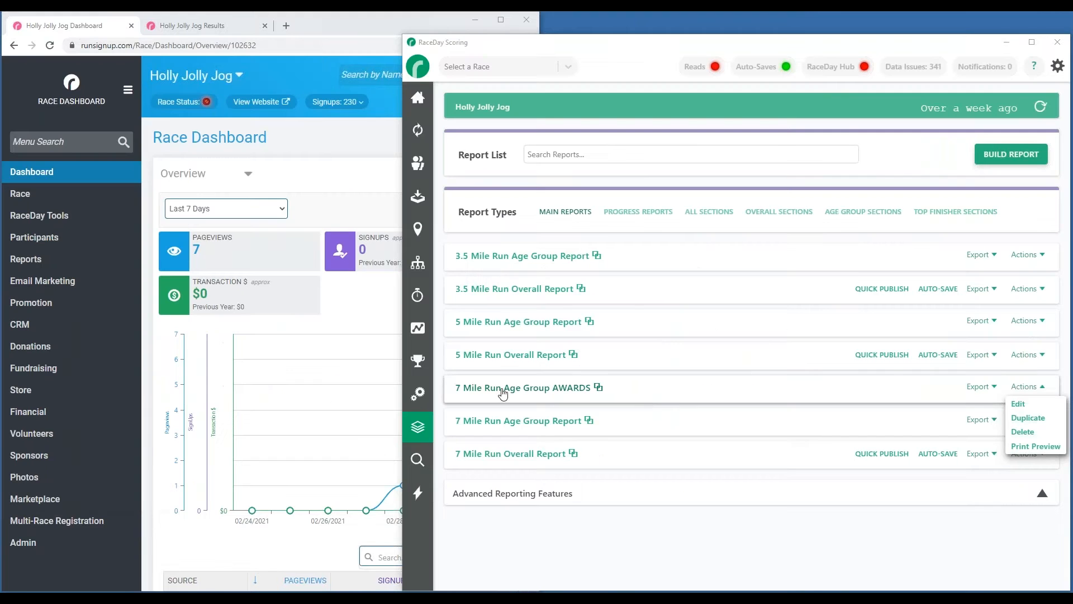
{"action": "left_click", "coordinate": [745, 559]}
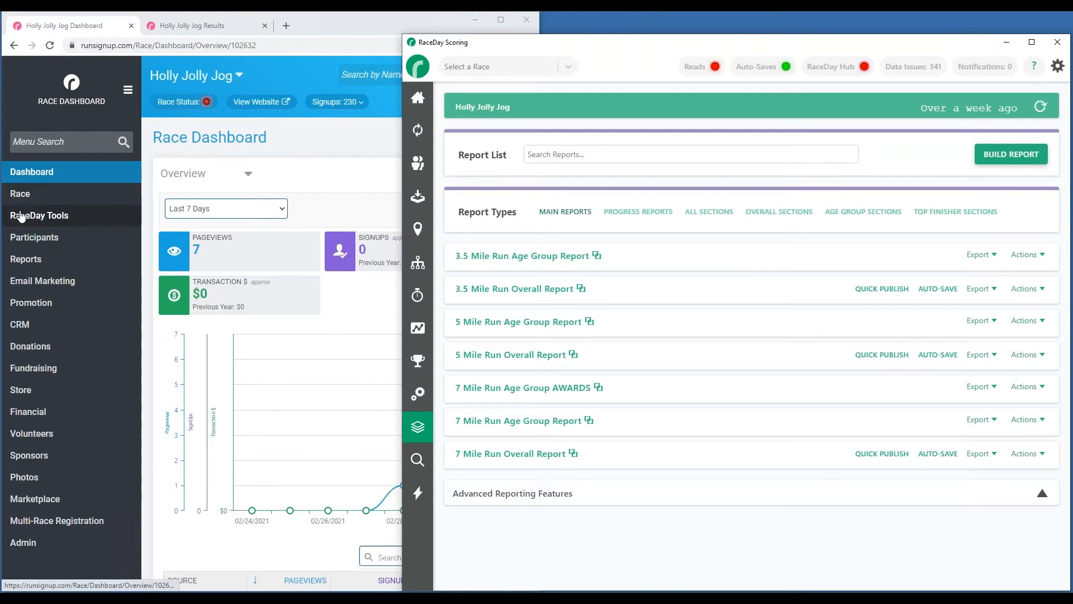
- Search the race dashboard menu for "text" and open Set Up Results Notifications & Links
{"action": "left_click", "coordinate": [46, 140]}
{"action": "type", "text": "t"}
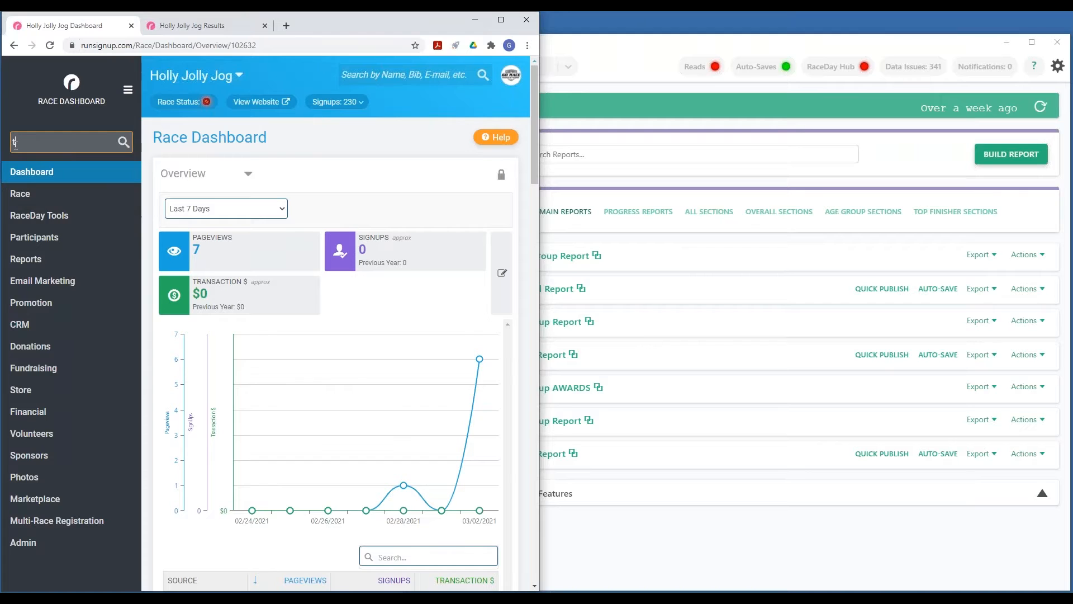
{"action": "type", "text": "es4x"}
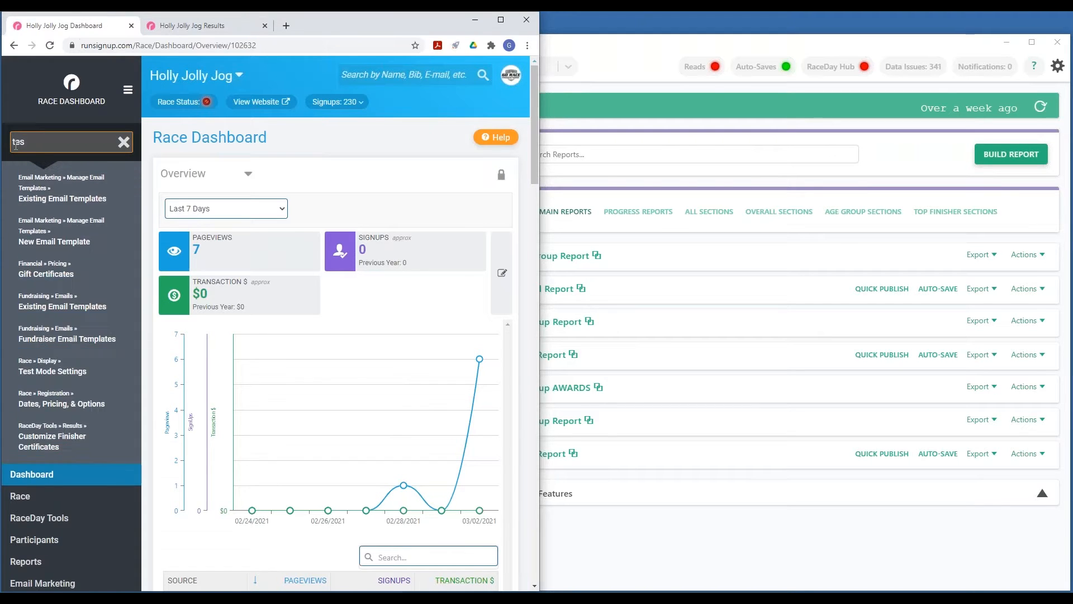
{"action": "key", "text": "BackSpace"}
{"action": "key", "text": "BackSpace"}
{"action": "type", "text": "t"}
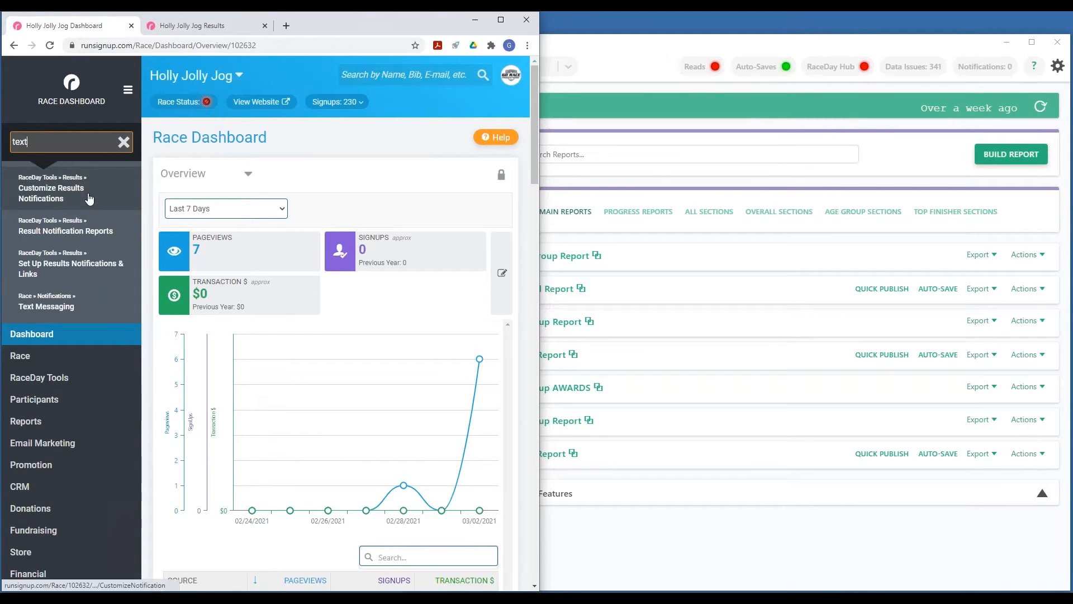
{"action": "left_click", "coordinate": [61, 277]}
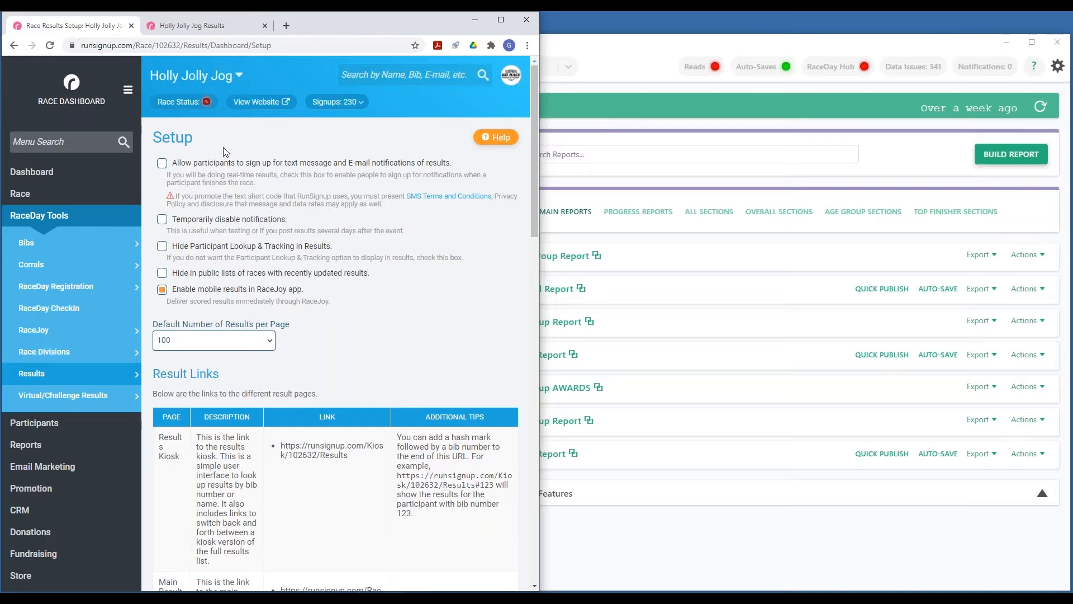
- Try allowing participants to sign up for text message and e-mail result notifications, and clear the option again
{"action": "left_click", "coordinate": [162, 163]}
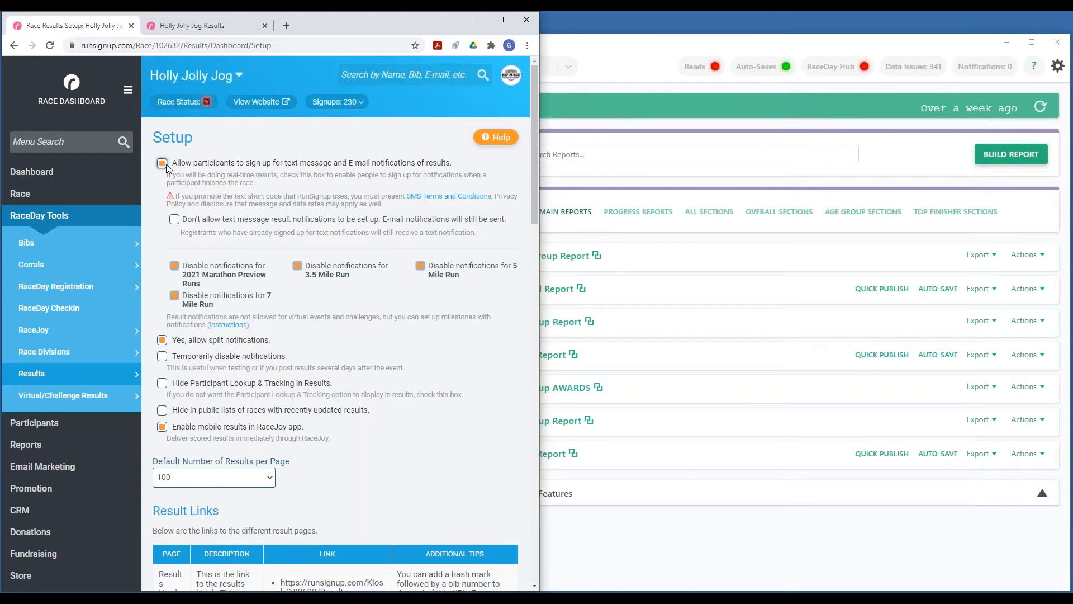
{"action": "left_click", "coordinate": [162, 164]}
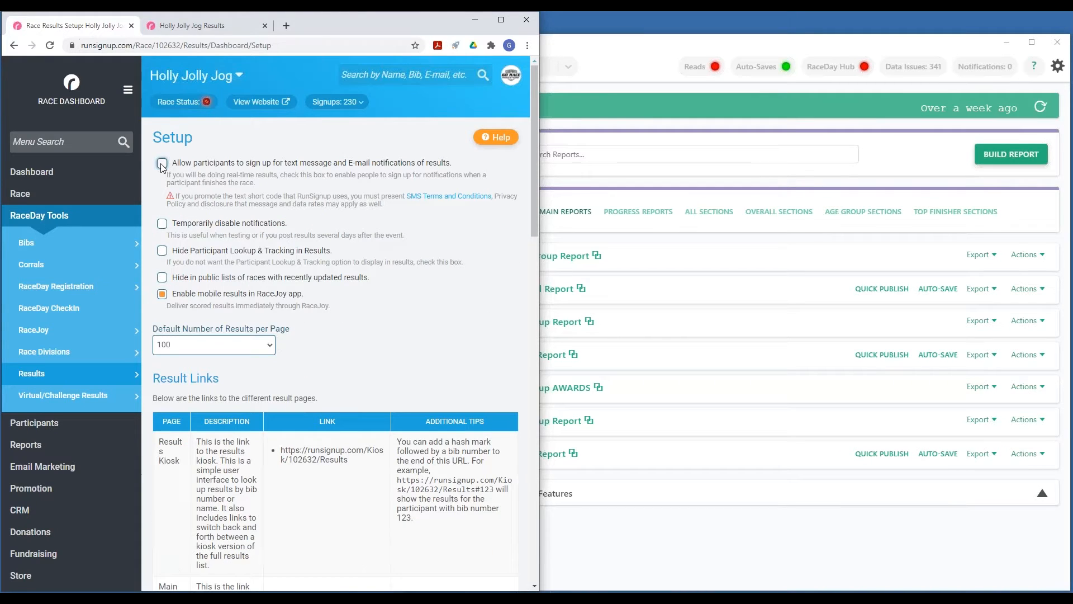
- Switch to RaceDay Scoring, open the auto-save settings of the 7 Mile Run Overall Report, and review the RunSignup Results and RaceDay Hub Kiosk destinations
{"action": "left_click", "coordinate": [759, 474]}
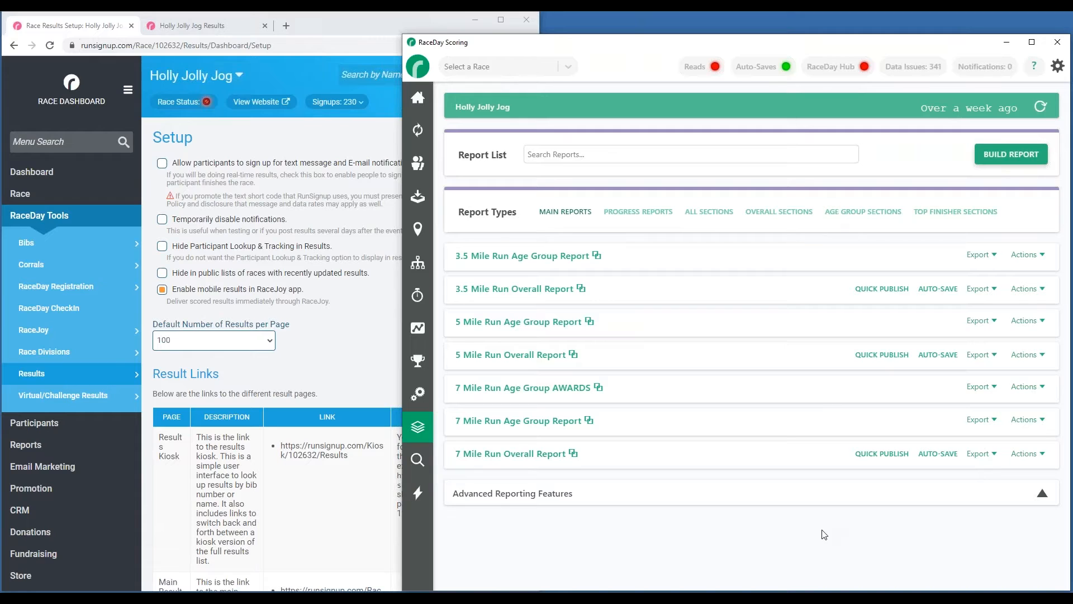
{"action": "left_click", "coordinate": [940, 455]}
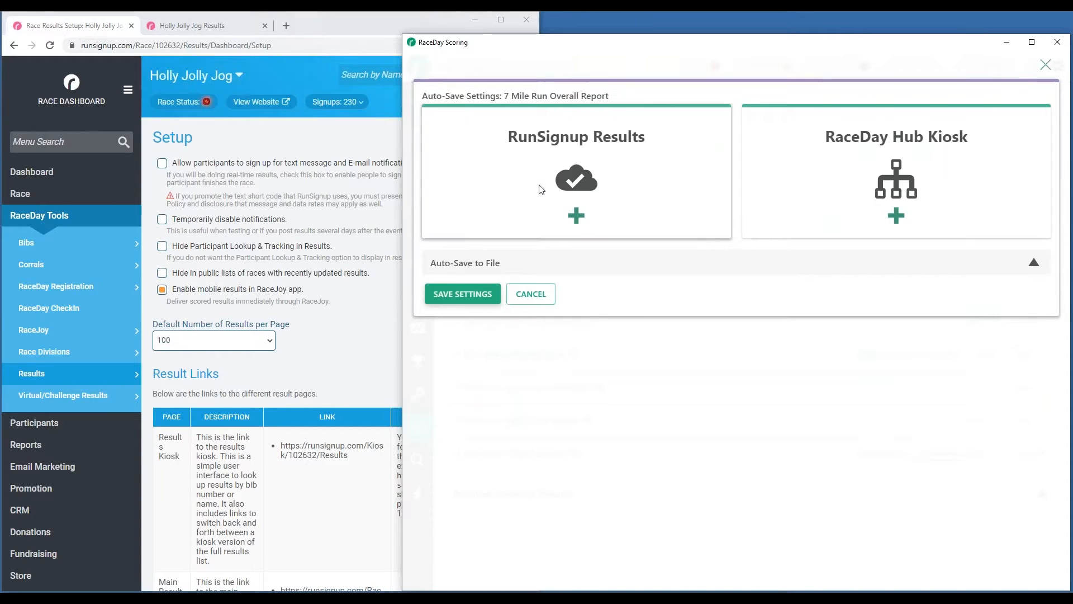
{"action": "left_click_drag", "start_coordinate": [509, 138], "coordinate": [647, 138]}
{"action": "left_click_drag", "start_coordinate": [841, 145], "coordinate": [981, 185]}
{"action": "left_click", "coordinate": [551, 280]}
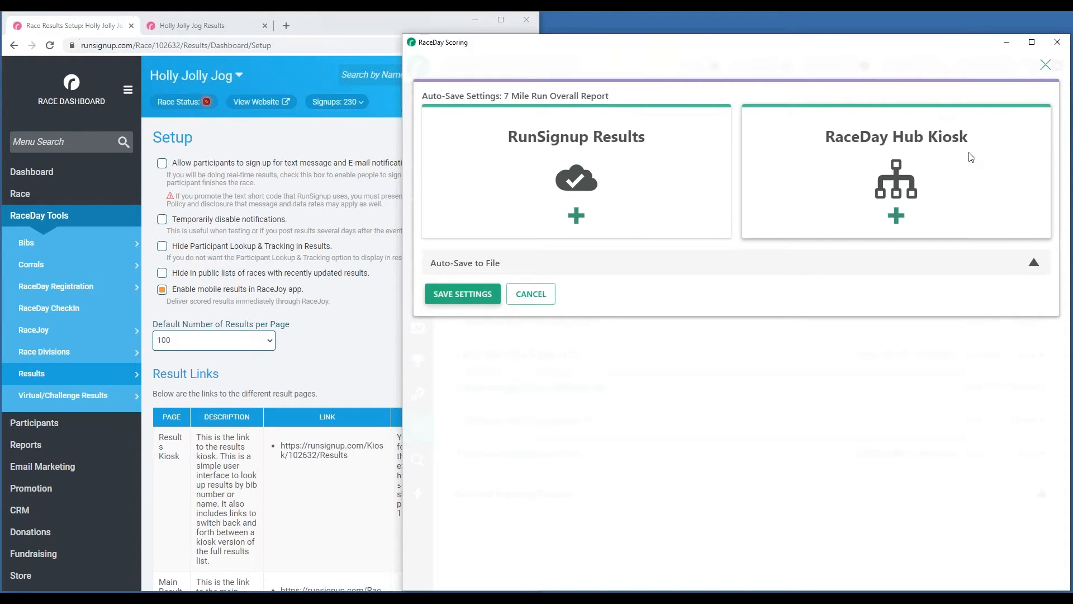
{"action": "left_click", "coordinate": [896, 215]}
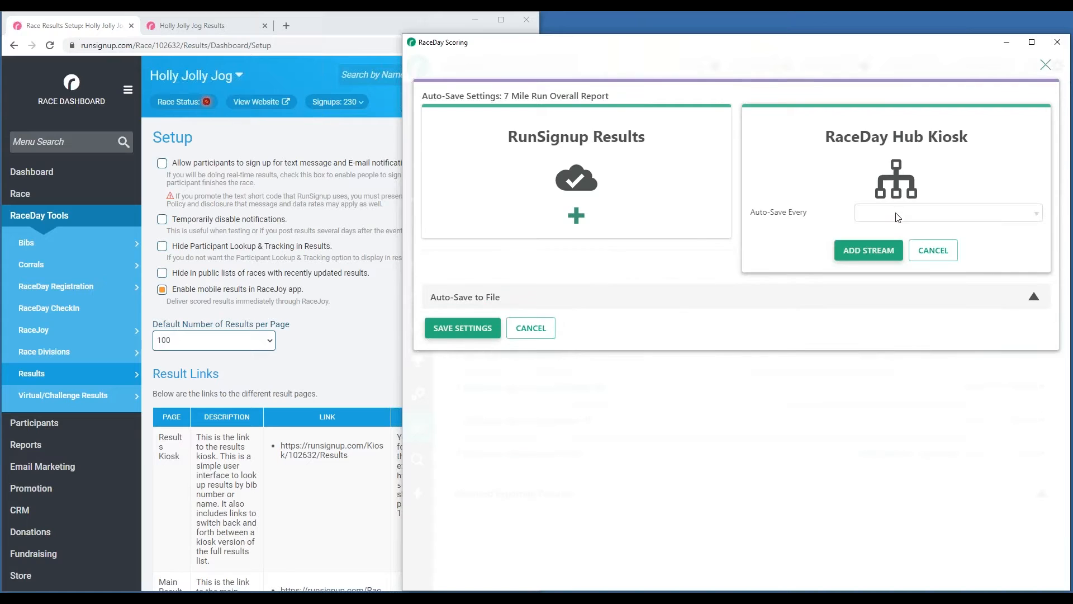
{"action": "left_click", "coordinate": [1015, 213]}
{"action": "left_click", "coordinate": [947, 267]}
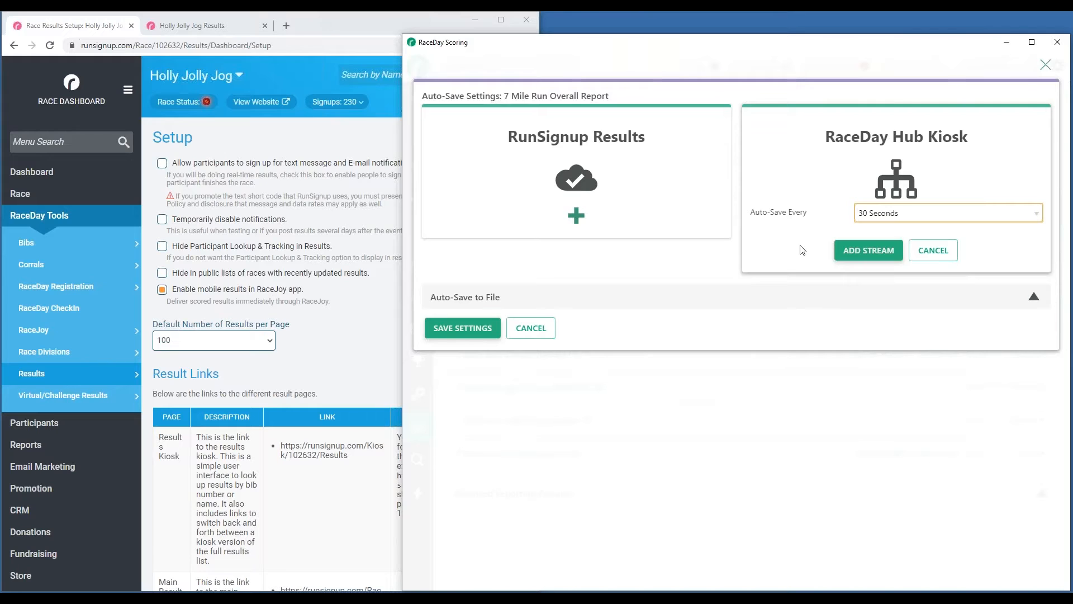
{"action": "left_click", "coordinate": [933, 250]}
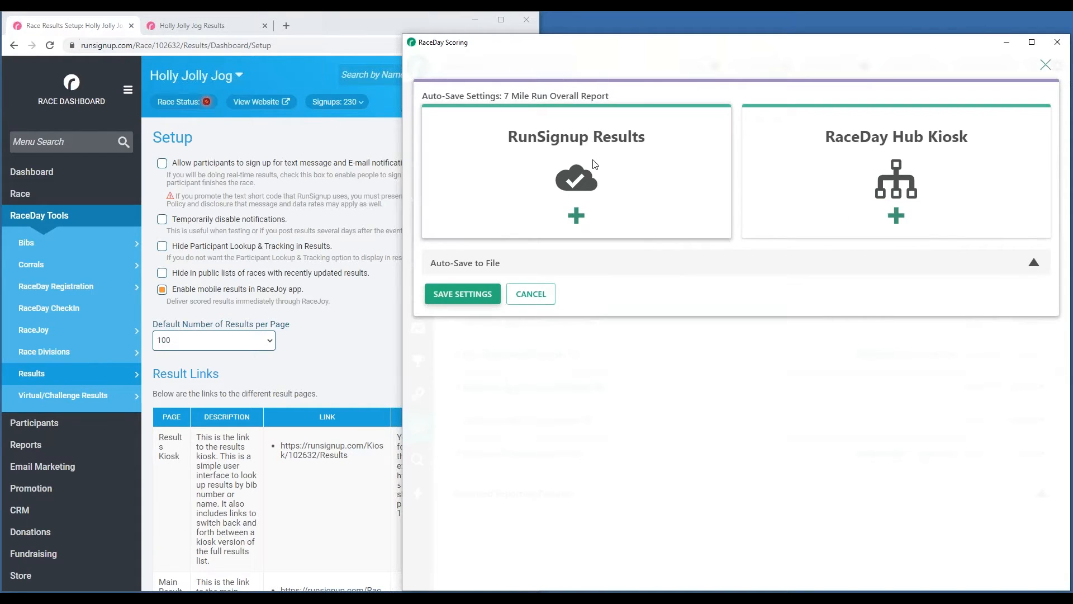
- Start a RunSignup Results stream for the 7 Mile Run Overall Report that auto-saves every 30 seconds
{"action": "left_click", "coordinate": [576, 217]}
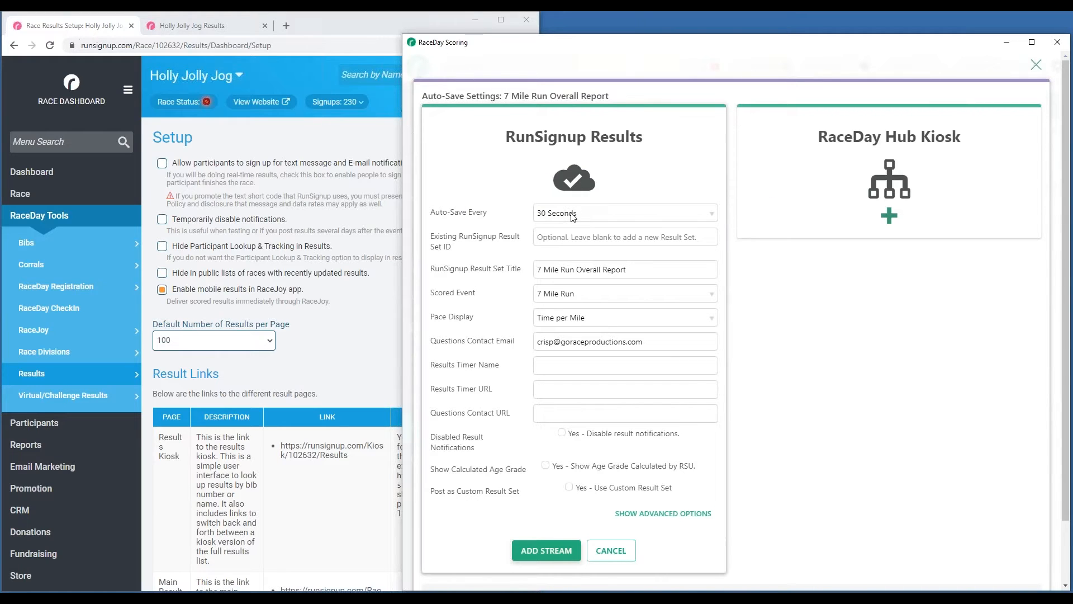
{"action": "left_click", "coordinate": [664, 213]}
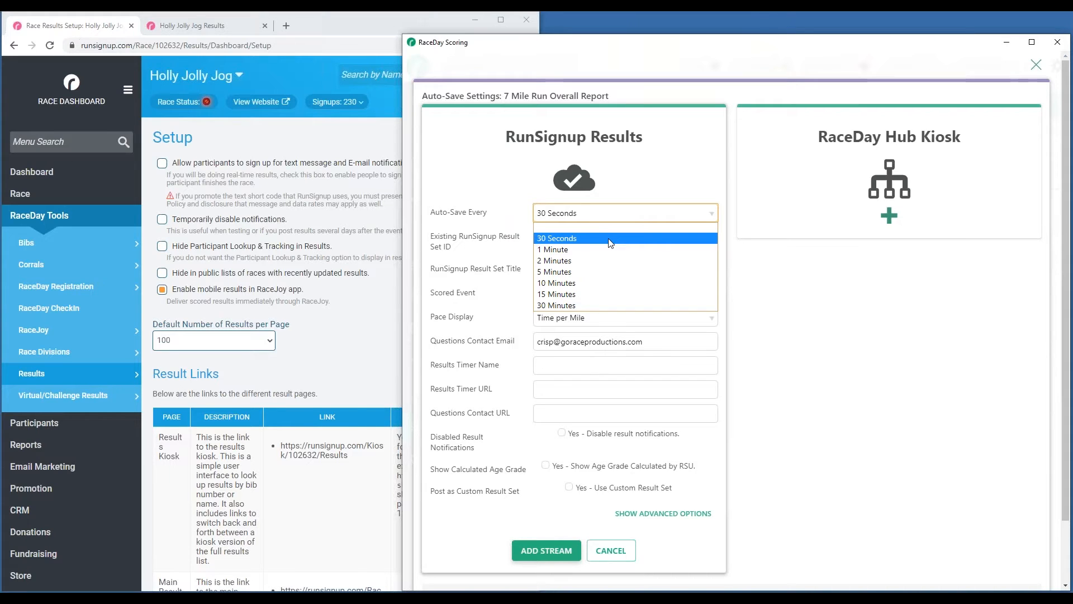
{"action": "left_click", "coordinate": [572, 239]}
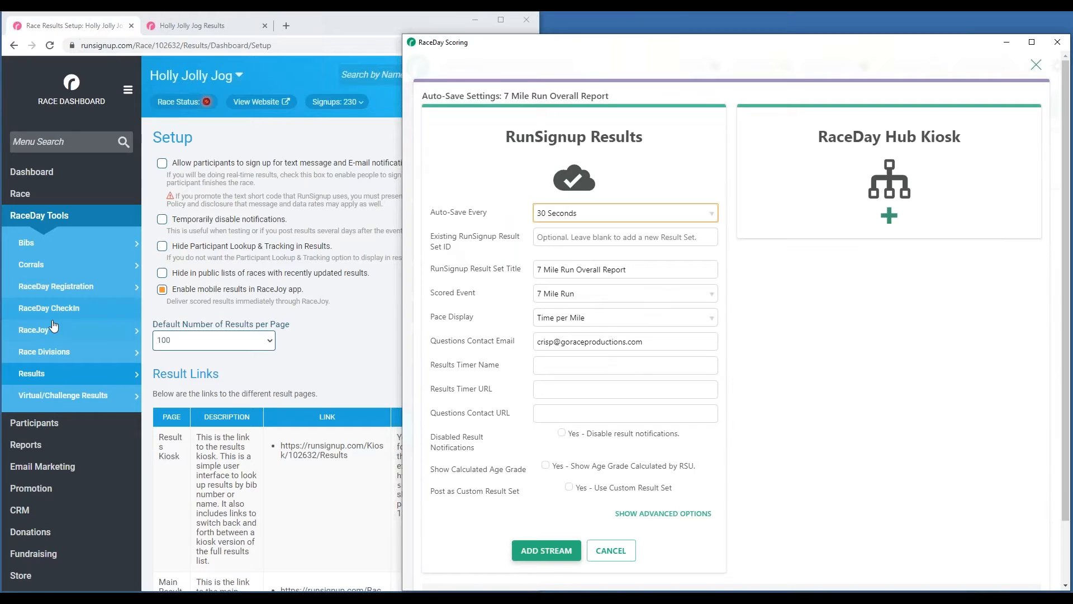
{"action": "key", "text": "Tab"}
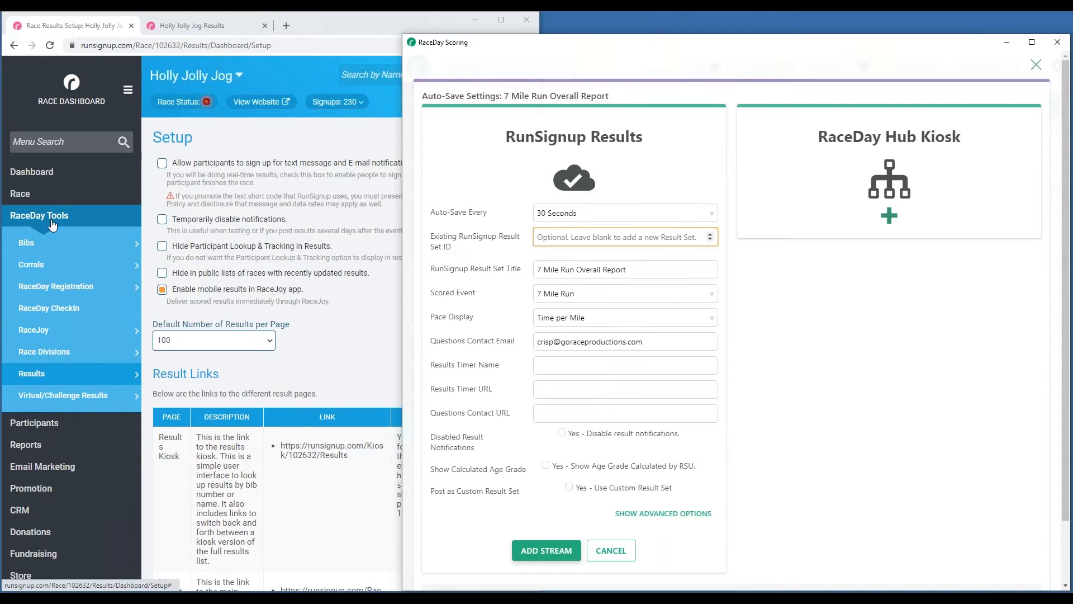
- Open the timed 7 Mile Run result set on the Holly Jolly Jog results page and highlight its result set ID in the address
{"action": "left_click", "coordinate": [193, 28]}
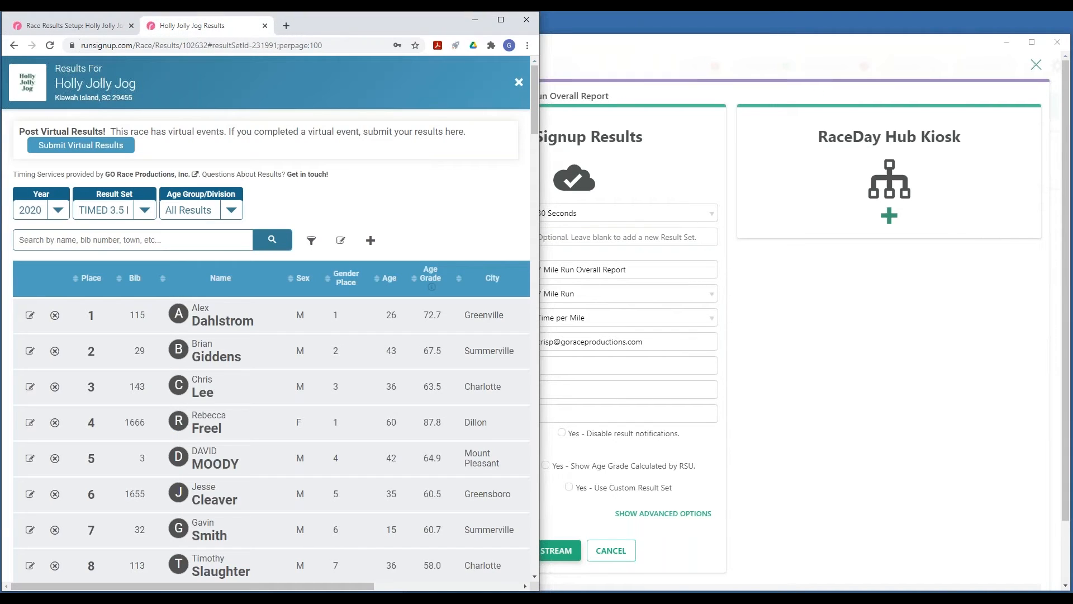
{"action": "left_click", "coordinate": [144, 210]}
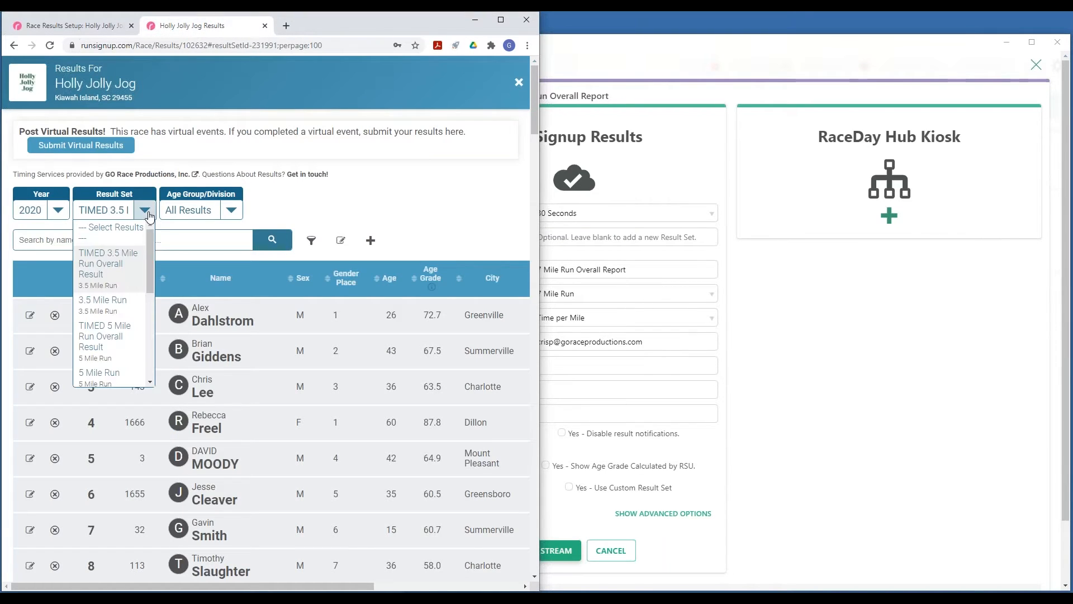
{"action": "left_click", "coordinate": [109, 262]}
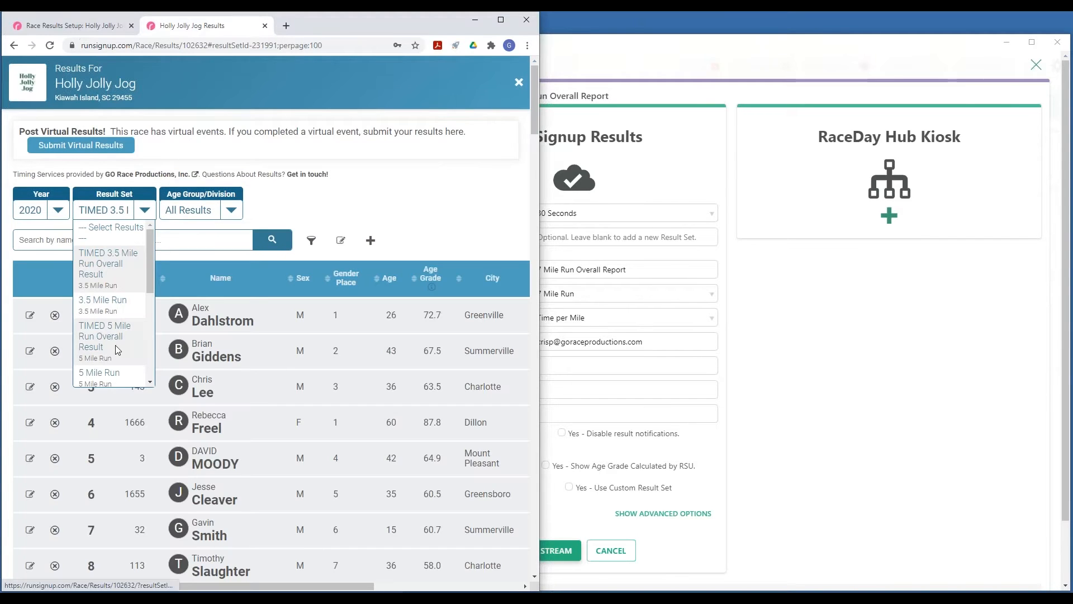
{"action": "scroll", "coordinate": [115, 345], "scroll_direction": "down", "scroll_amount": 5}
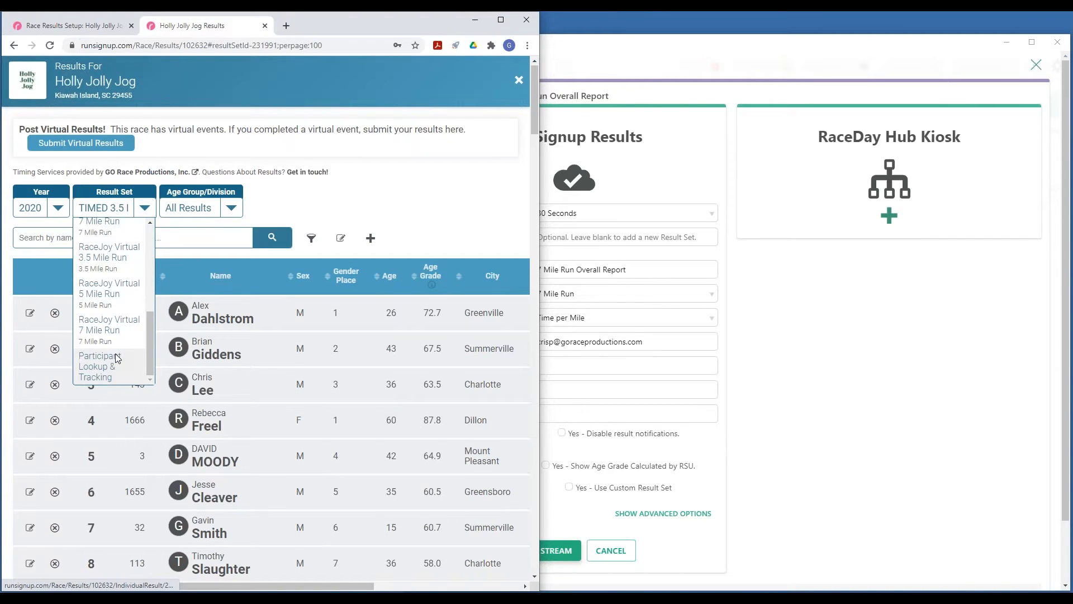
{"action": "scroll", "coordinate": [117, 358], "scroll_direction": "down", "scroll_amount": 20}
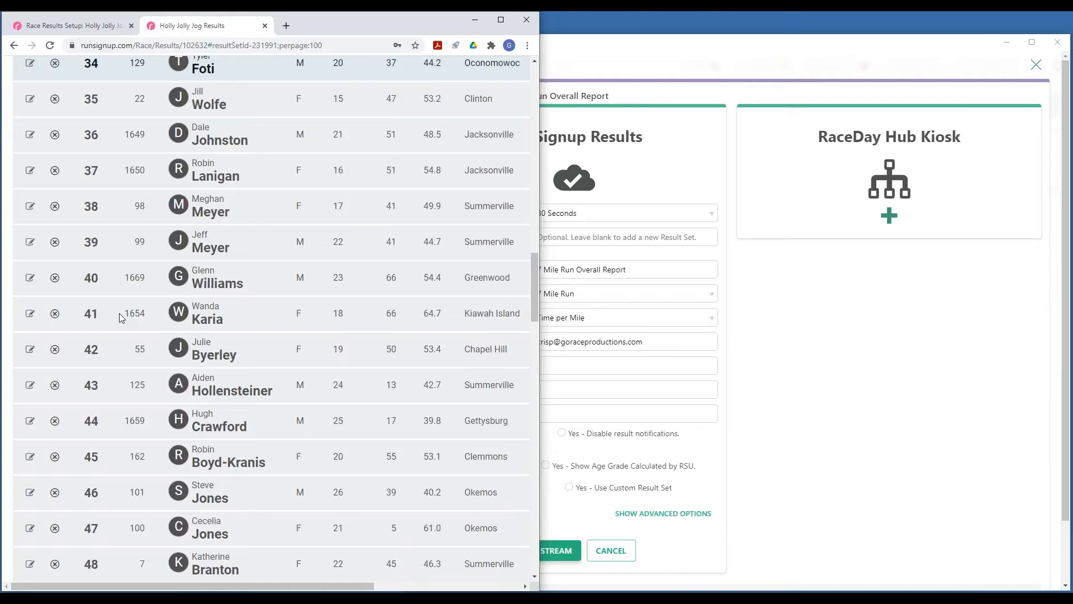
{"action": "scroll", "coordinate": [99, 250], "scroll_direction": "up", "scroll_amount": 20}
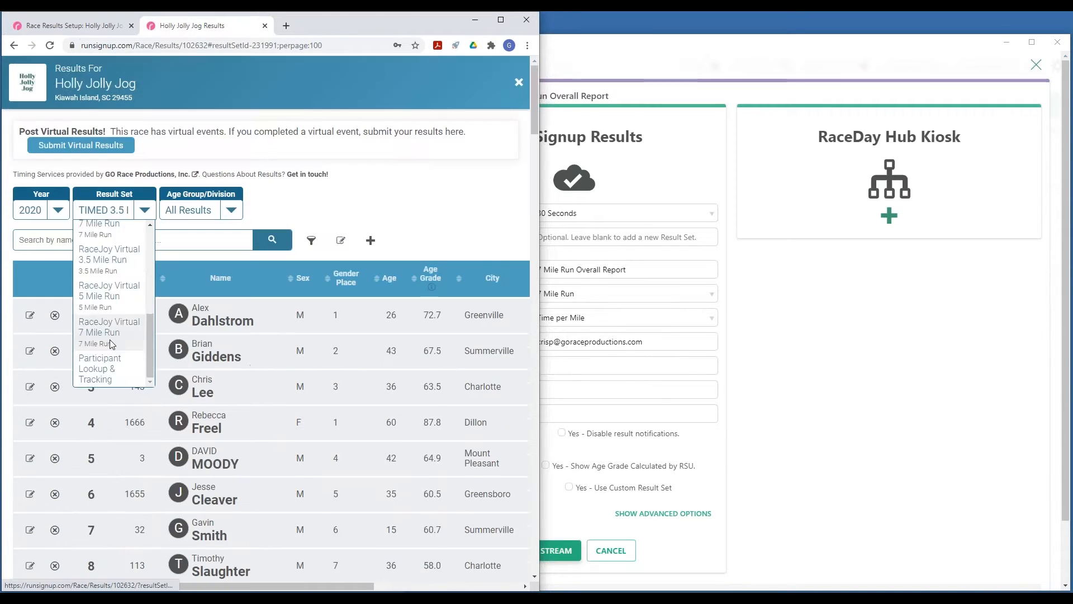
{"action": "left_click", "coordinate": [99, 251]}
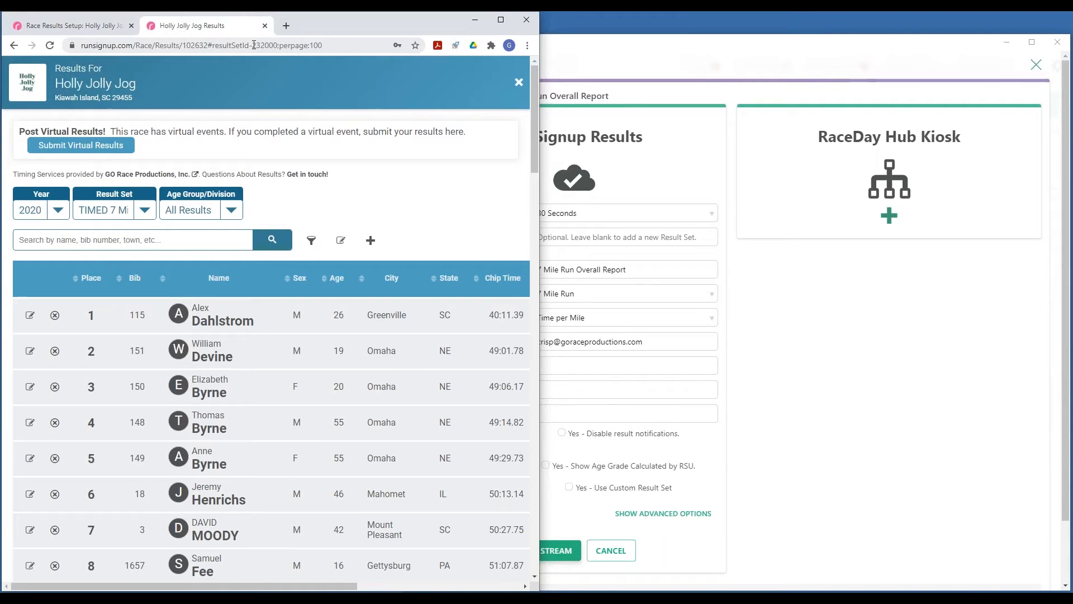
{"action": "double_click", "coordinate": [254, 44]}
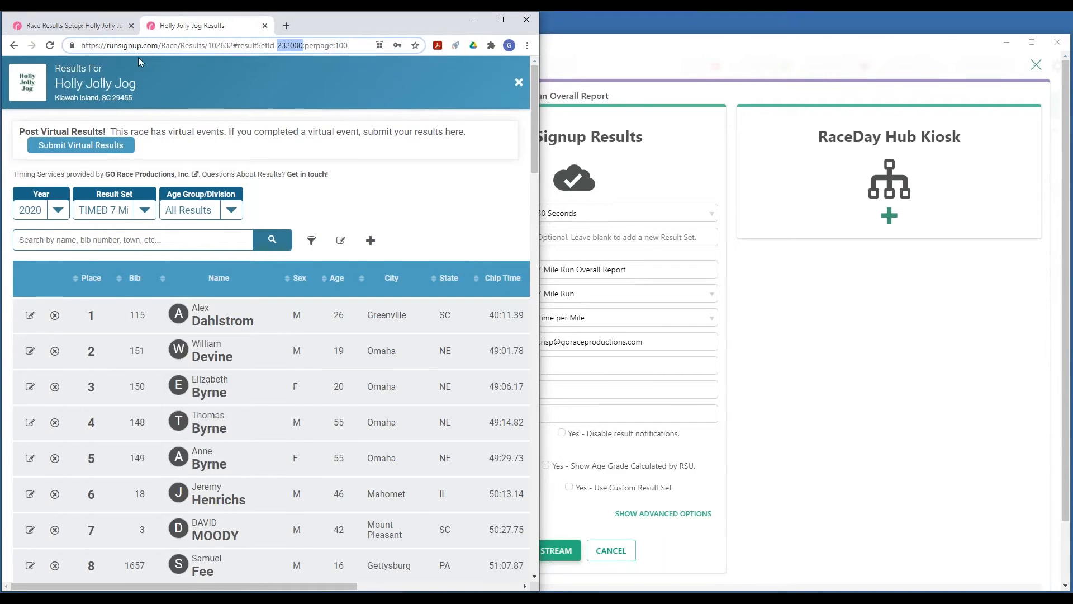
- Go back to the previous results address and return to the race results Setup page
{"action": "left_click", "coordinate": [15, 46]}
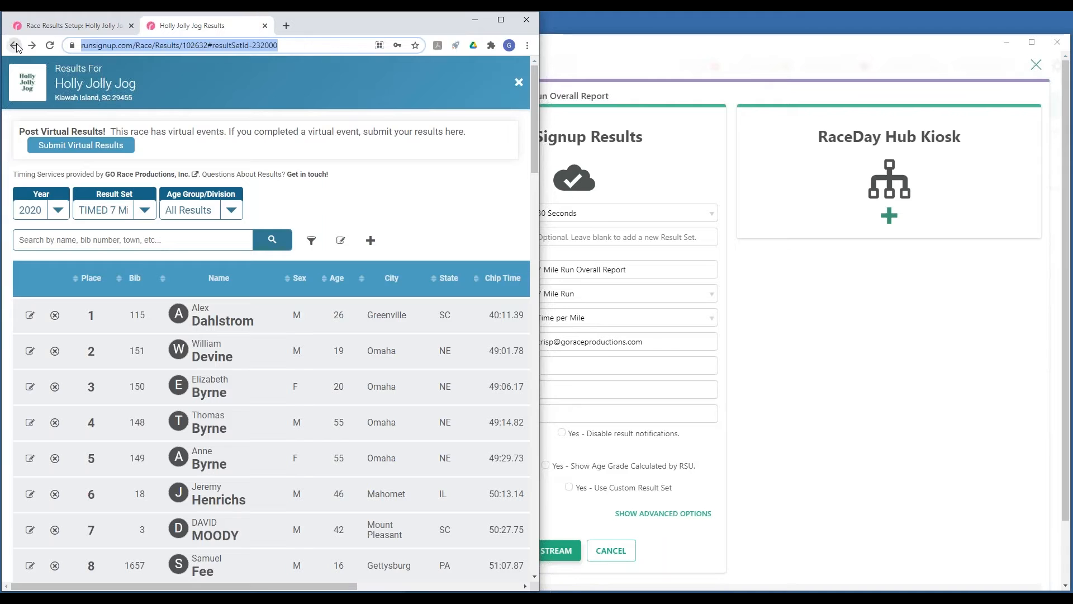
{"action": "left_click", "coordinate": [15, 48]}
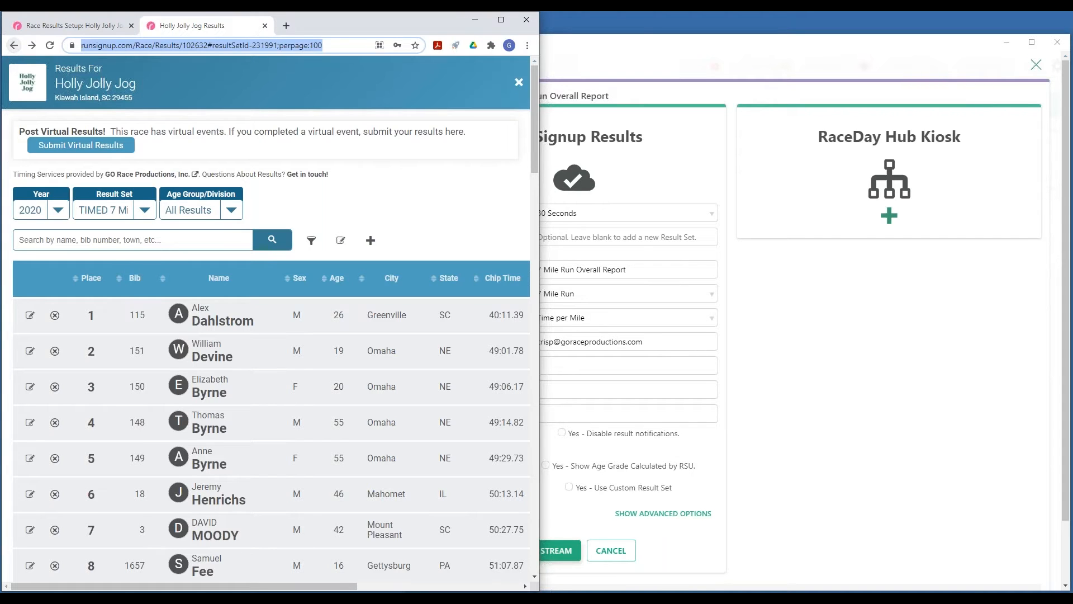
{"action": "left_click", "coordinate": [55, 25]}
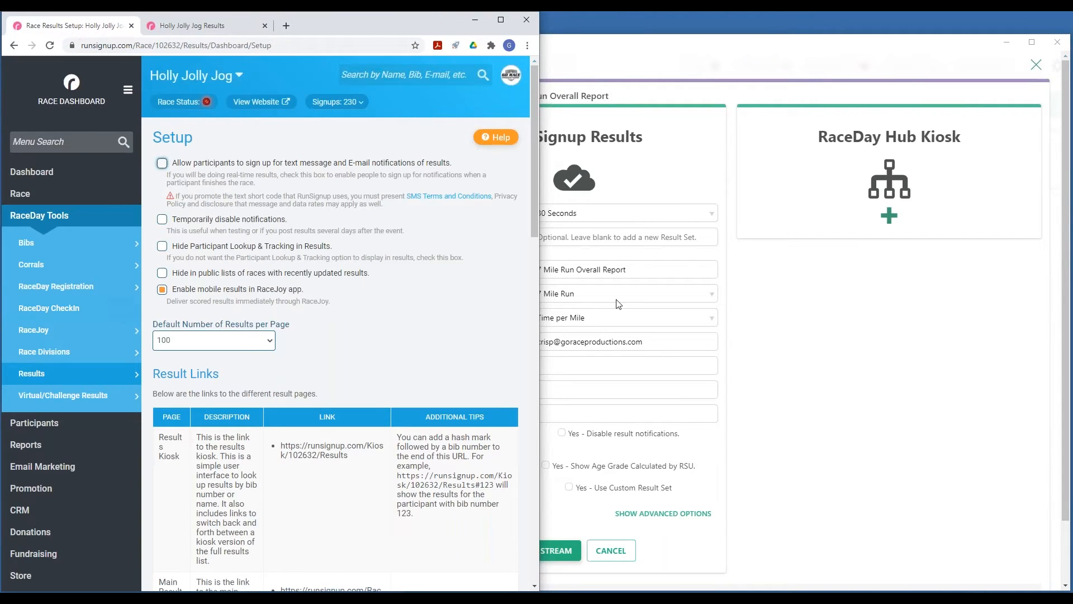
- Compare the existing result set ID field with the ID in the results page address, and close the auto-save settings without adding a stream
{"action": "left_click", "coordinate": [617, 237]}
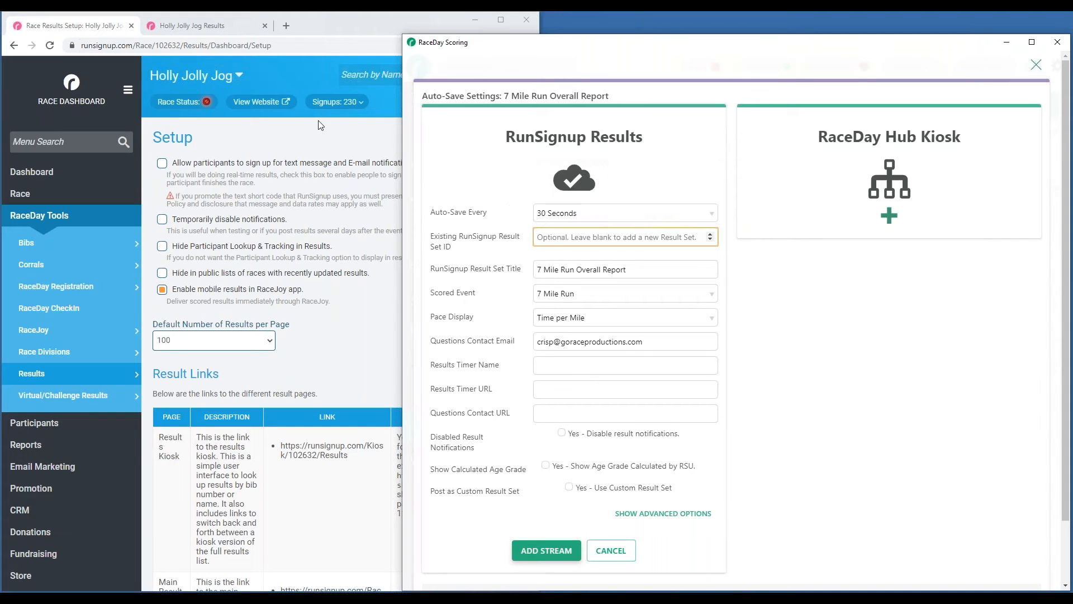
{"action": "left_click", "coordinate": [227, 27]}
{"action": "left_click", "coordinate": [253, 47]}
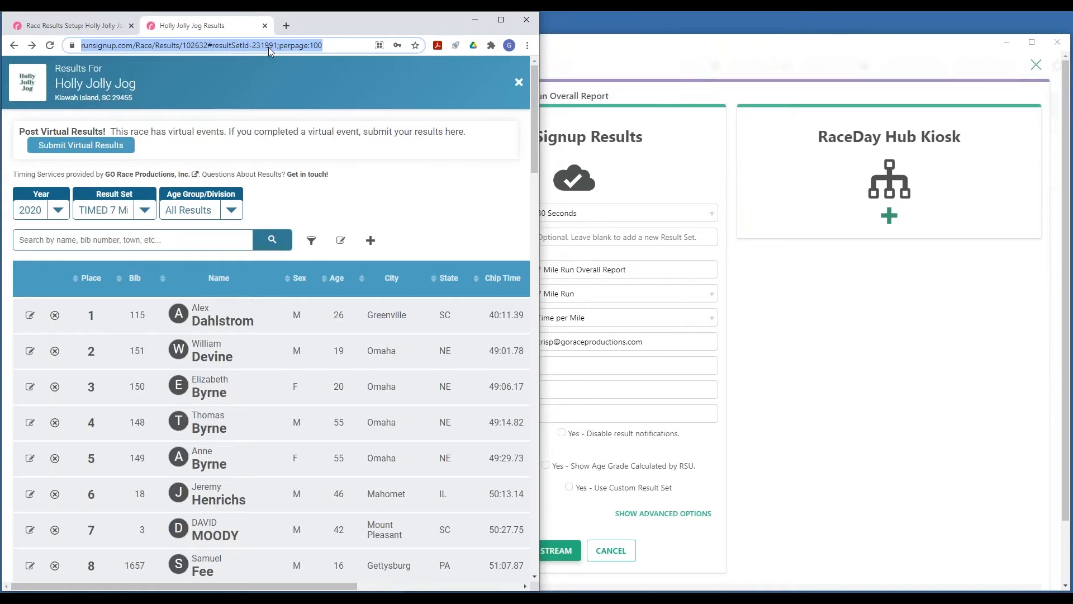
{"action": "left_click", "coordinate": [626, 236]}
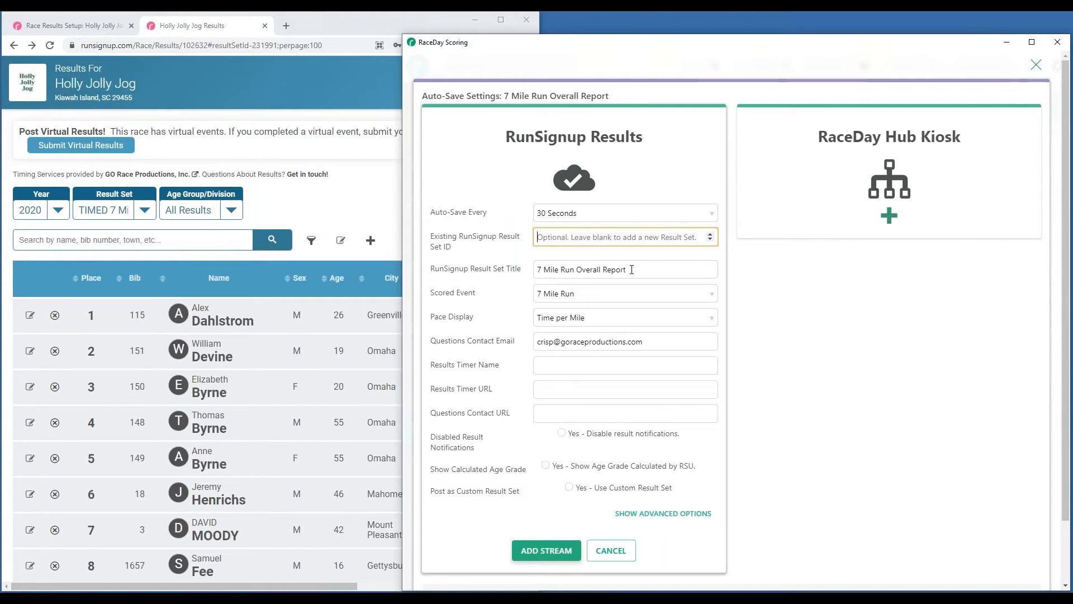
{"action": "left_click", "coordinate": [1039, 68]}
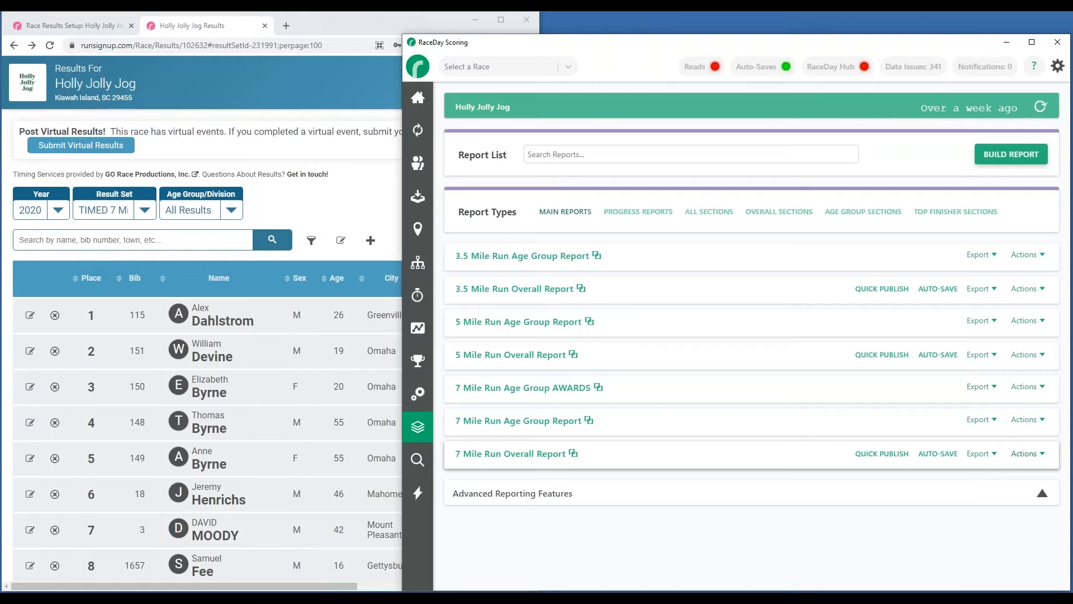
- Duplicate the 7 Mile Run Overall Report and save the copy with the title 7 Mile Run Overall TEST
{"action": "left_click", "coordinate": [1031, 459]}
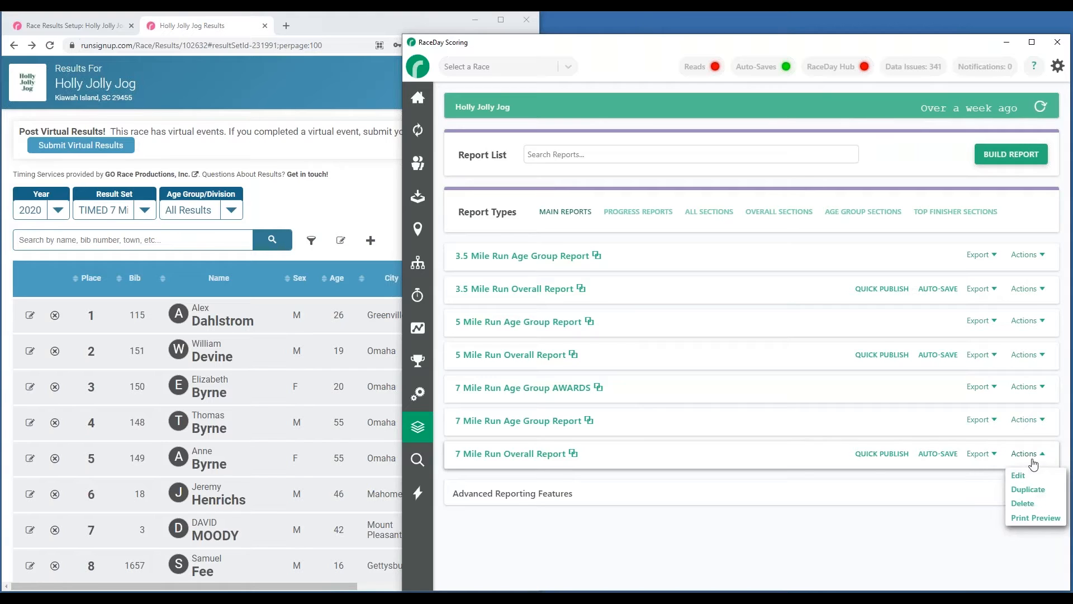
{"action": "left_click", "coordinate": [1030, 489]}
{"action": "left_click", "coordinate": [522, 174]}
{"action": "double_click", "coordinate": [531, 174]}
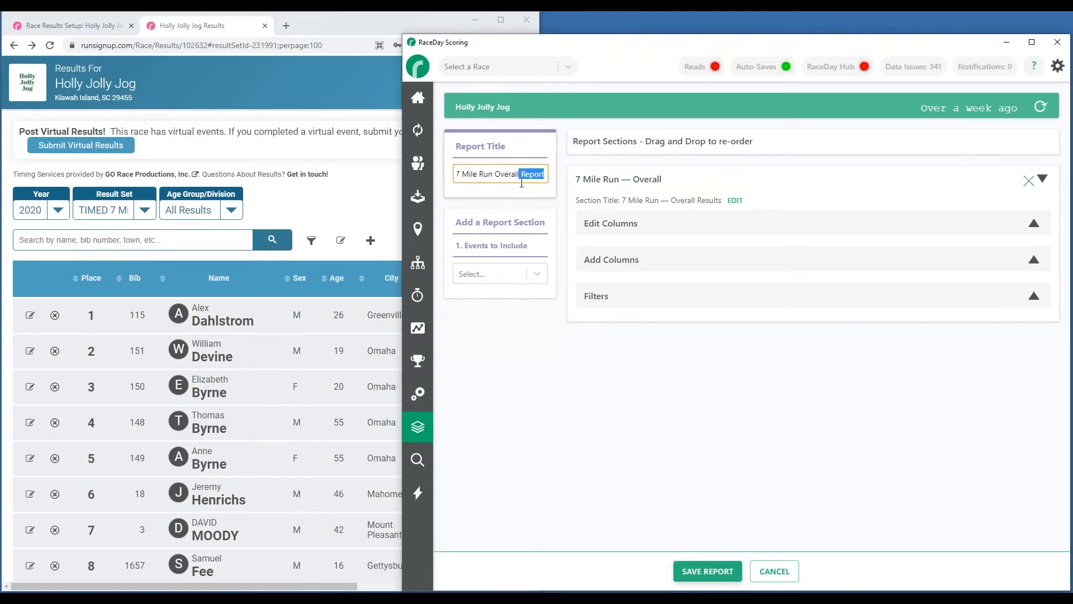
{"action": "type", "text": "TEST"}
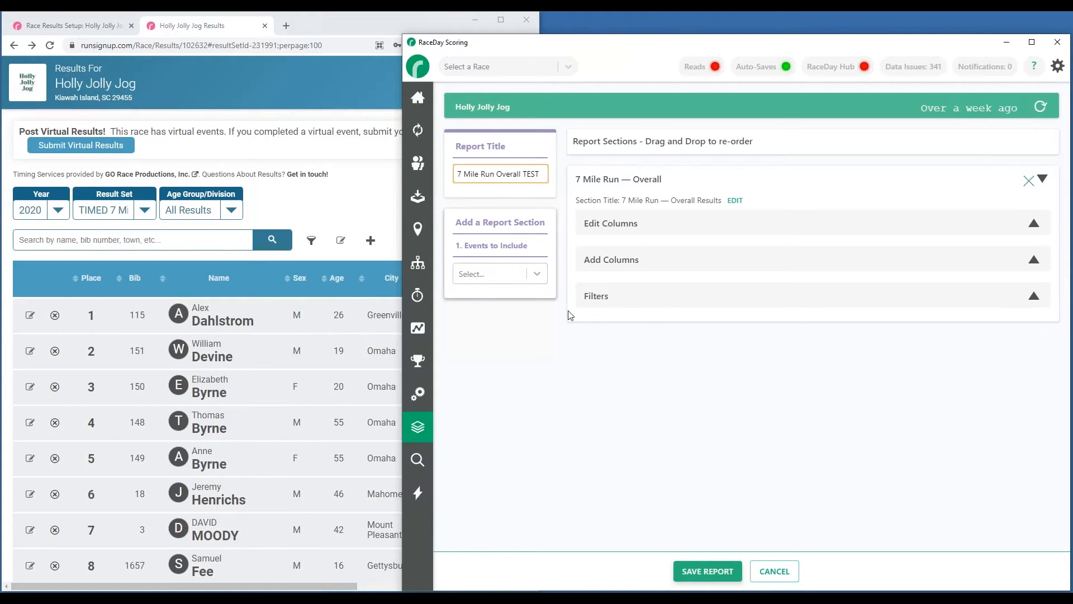
{"action": "left_click", "coordinate": [707, 575]}
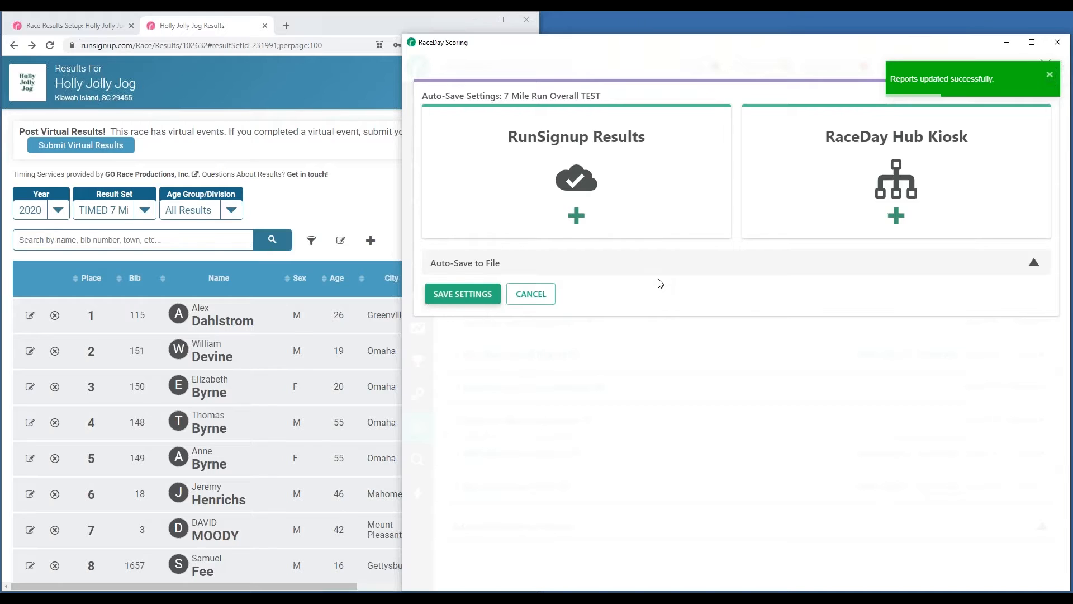
- Start a RunSignup Results stream for 7 Mile Run Overall TEST with 7 Mile Run as scored event, and review the pace display options
{"action": "left_click", "coordinate": [576, 215]}
{"action": "triple_click", "coordinate": [609, 270]}
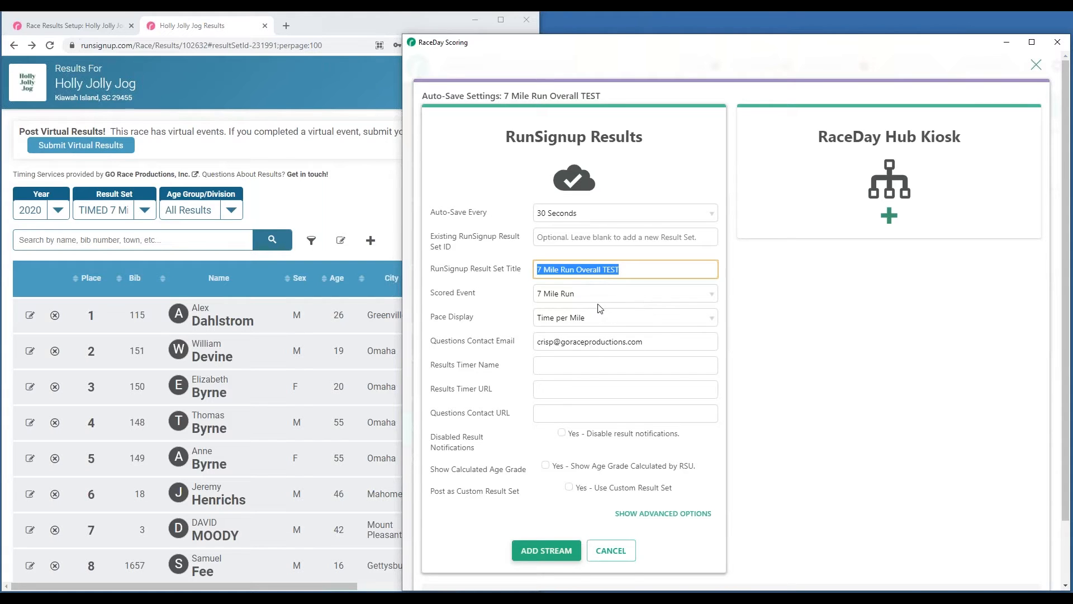
{"action": "left_click", "coordinate": [618, 295]}
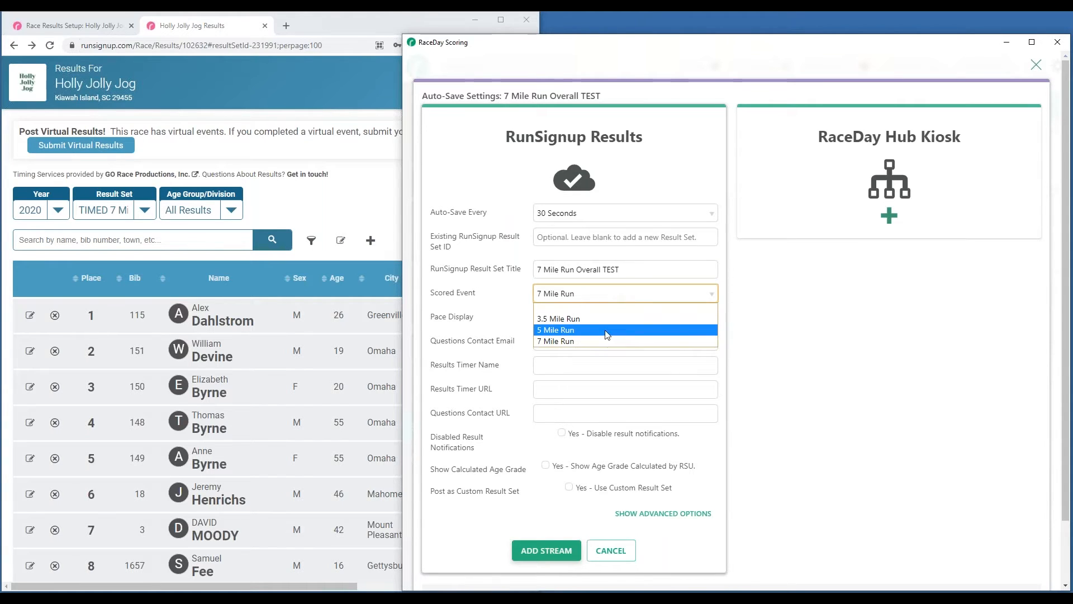
{"action": "left_click", "coordinate": [559, 341]}
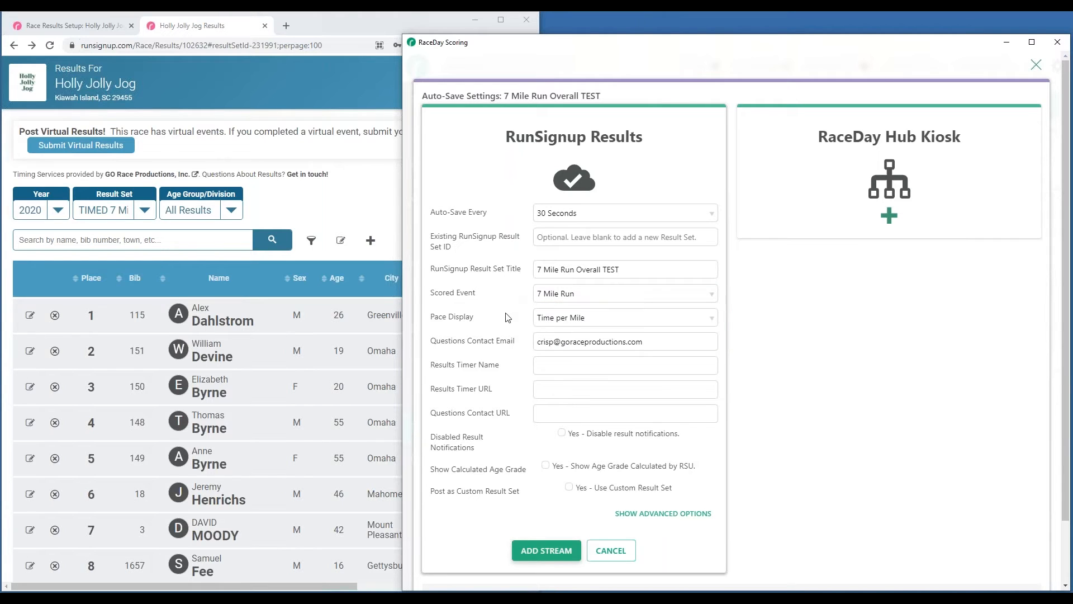
{"action": "left_click", "coordinate": [595, 318]}
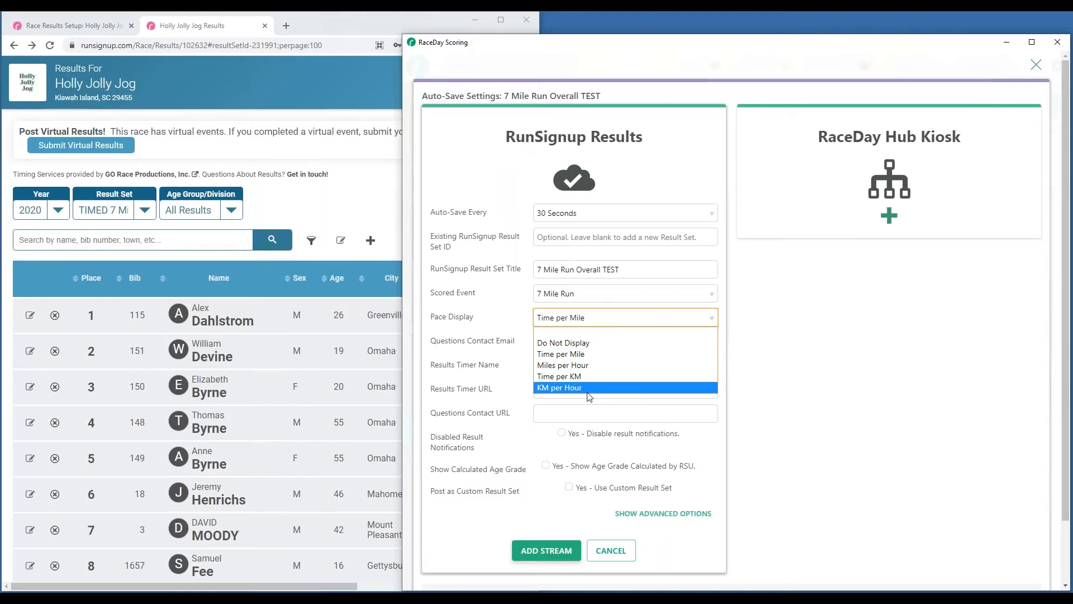
{"action": "left_click", "coordinate": [490, 290]}
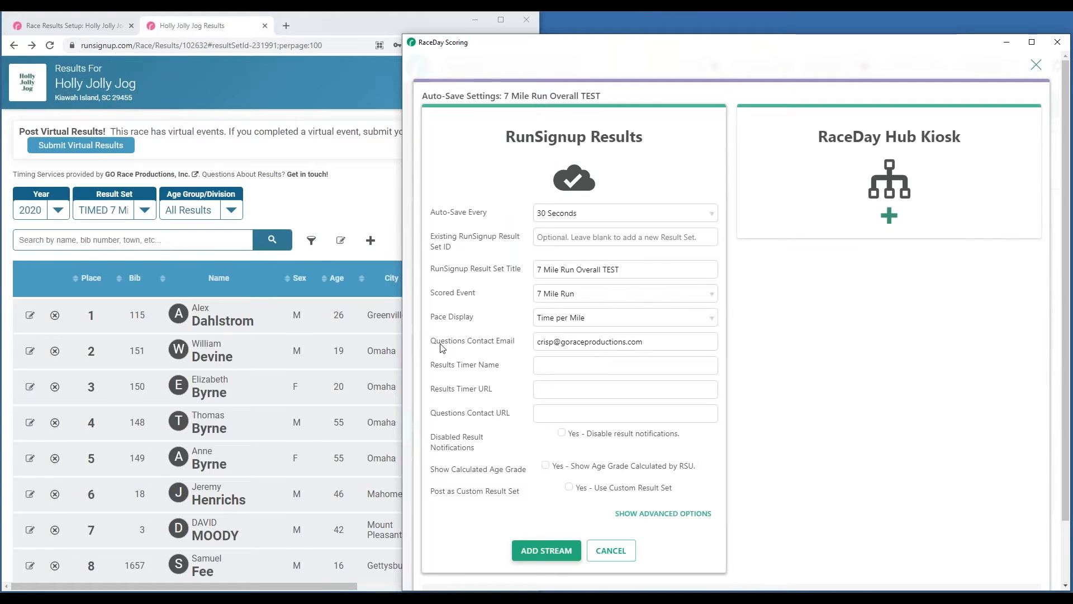
- Set the stream's results timer name to TEST NAME
{"action": "left_click_drag", "start_coordinate": [659, 344], "coordinate": [536, 342]}
{"action": "left_click", "coordinate": [563, 362]}
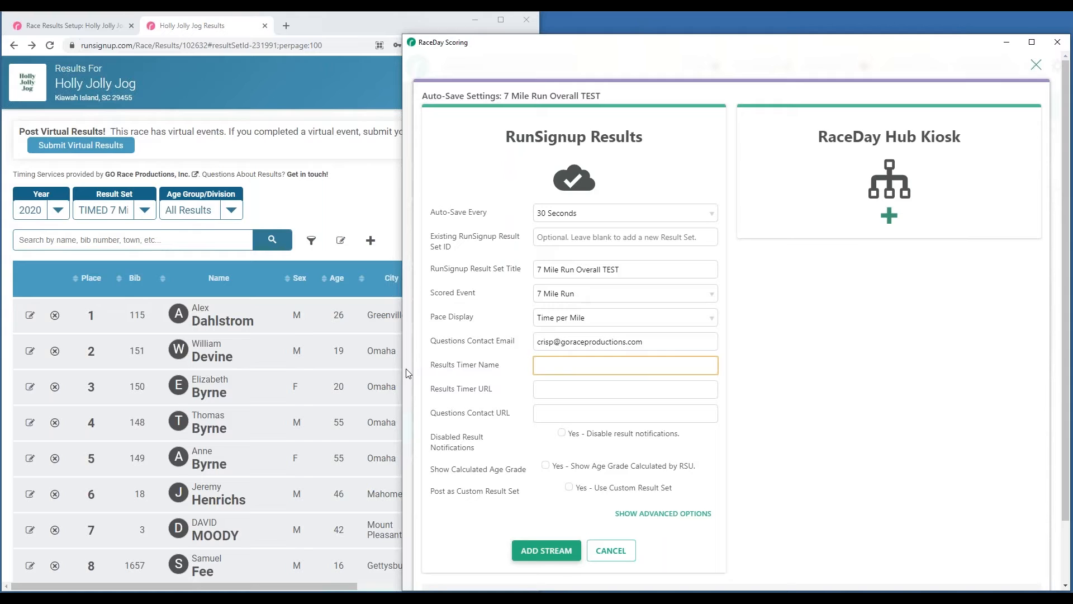
{"action": "type", "text": "TEST NAME"}
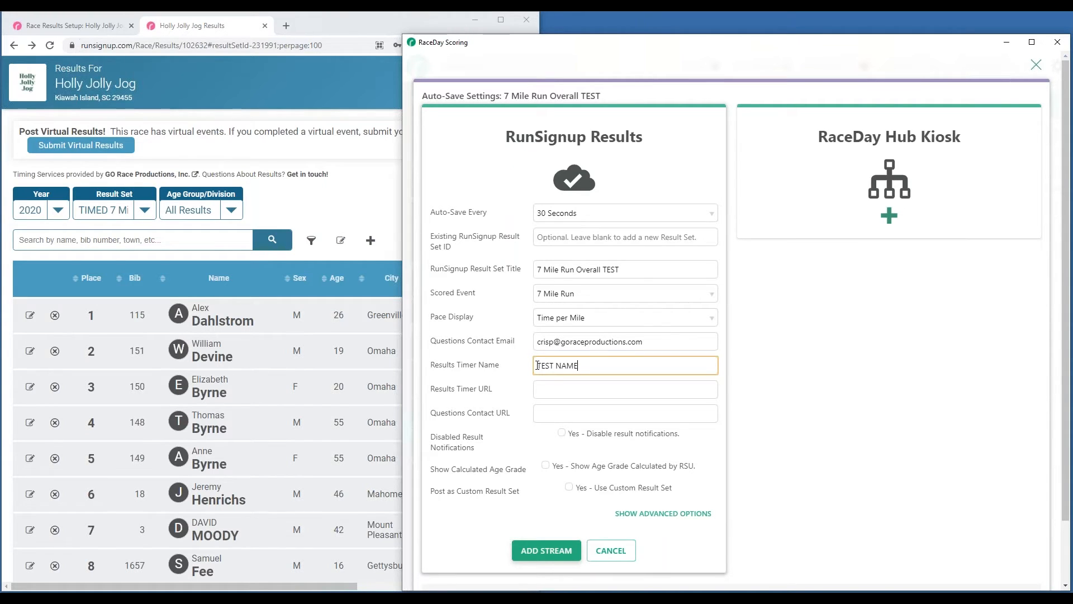
{"action": "left_click", "coordinate": [549, 390]}
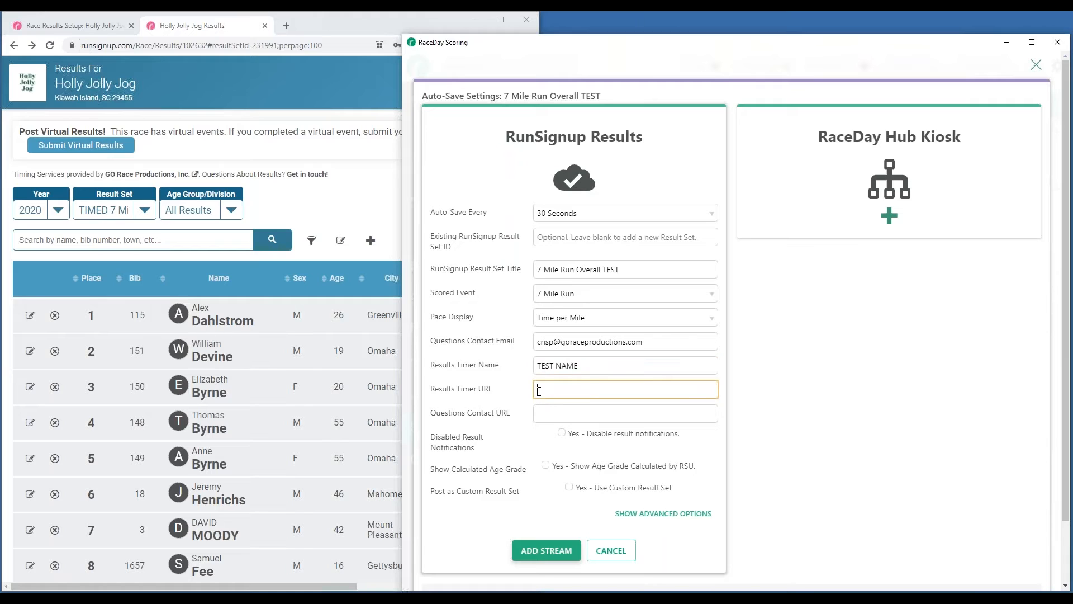
- Disable result notifications for the stream and show the age grade calculated by RSU
{"action": "scroll", "coordinate": [475, 391], "scroll_direction": "down", "scroll_amount": 1}
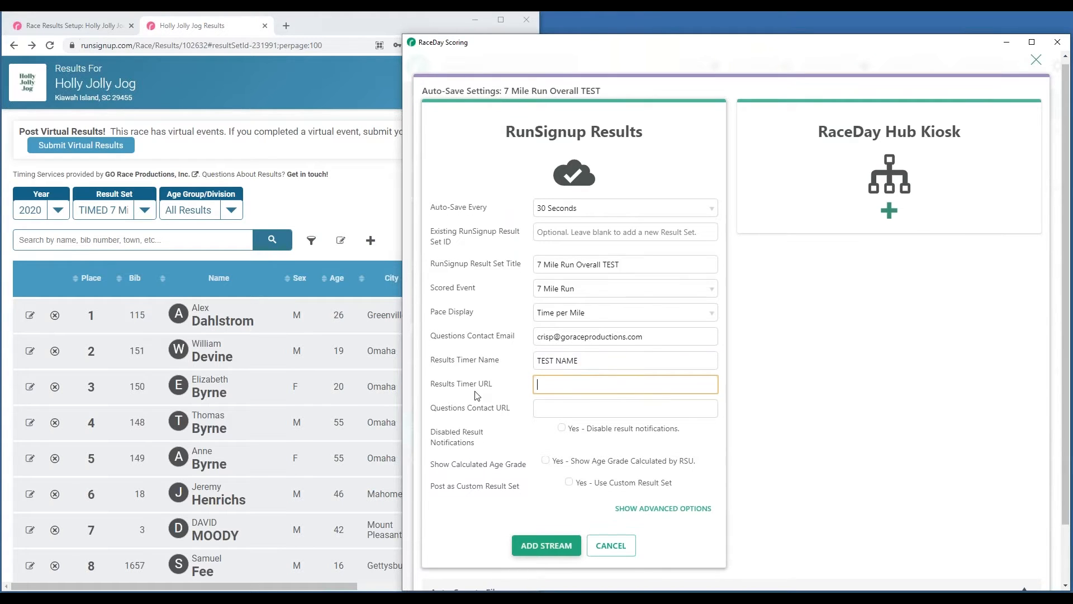
{"action": "scroll", "coordinate": [477, 395], "scroll_direction": "down", "scroll_amount": 1}
{"action": "left_click", "coordinate": [595, 366]}
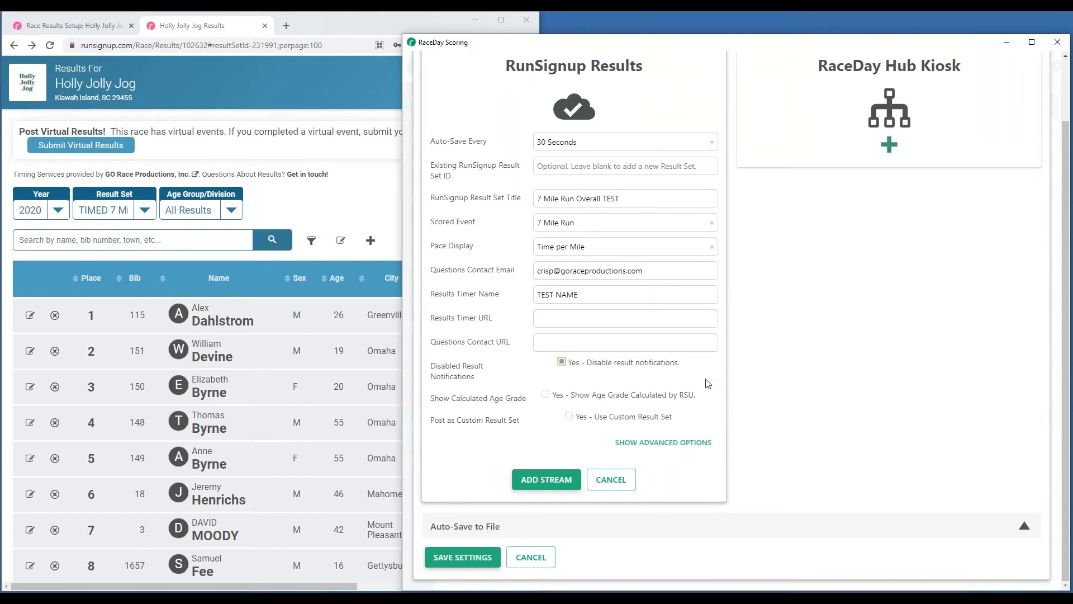
{"action": "left_click", "coordinate": [546, 394]}
- Review the stream's advanced options for place, time, pace and custom field mappings, and hide them again
{"action": "left_click", "coordinate": [679, 442]}
{"action": "scroll", "coordinate": [760, 393], "scroll_direction": "down", "scroll_amount": 6}
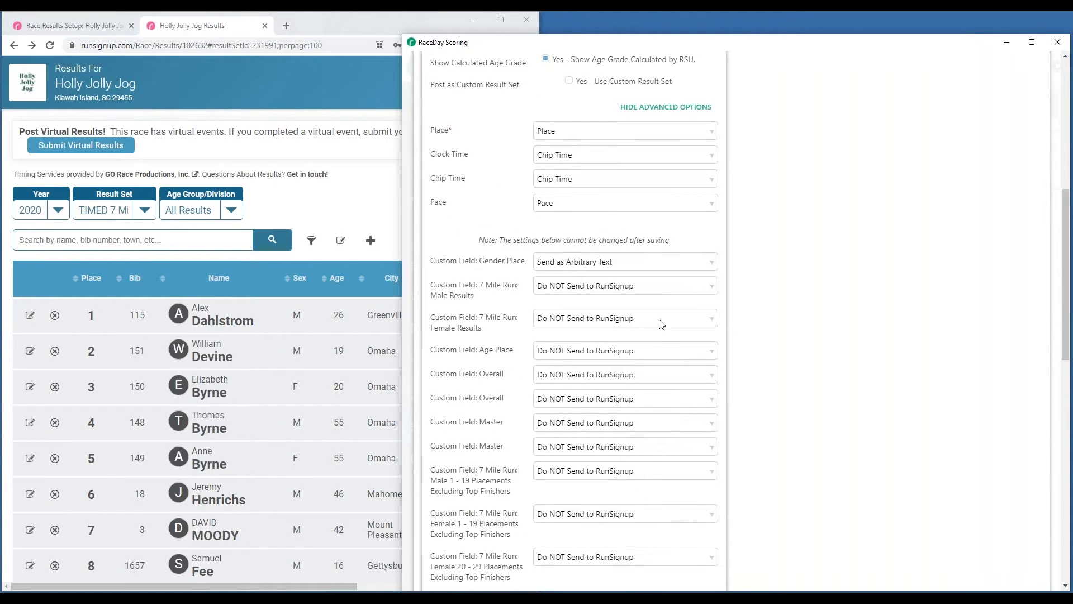
{"action": "scroll", "coordinate": [721, 358], "scroll_direction": "up", "scroll_amount": 8}
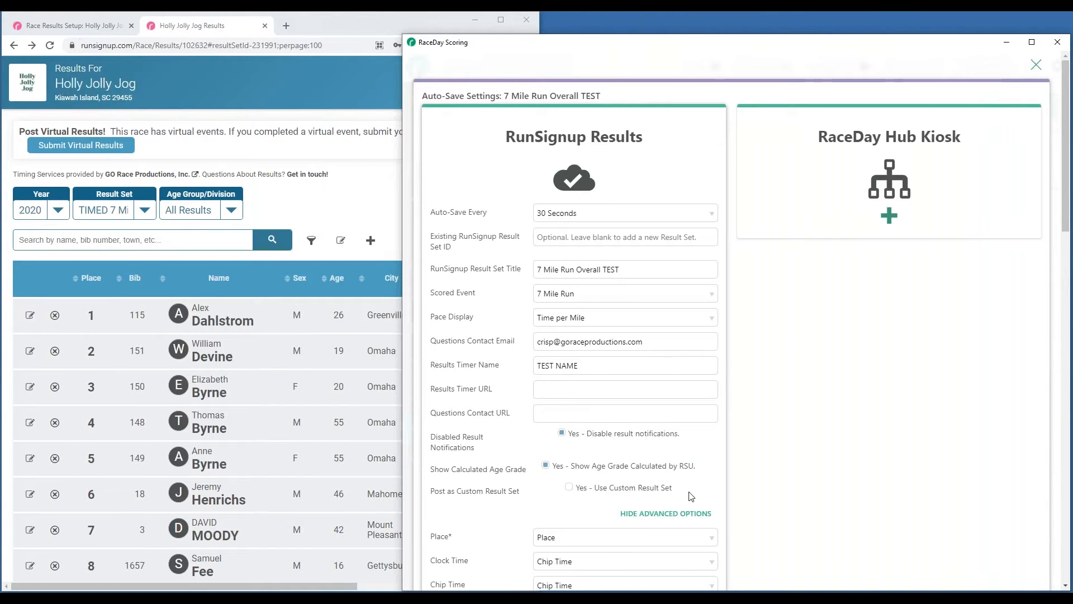
{"action": "left_click", "coordinate": [685, 513]}
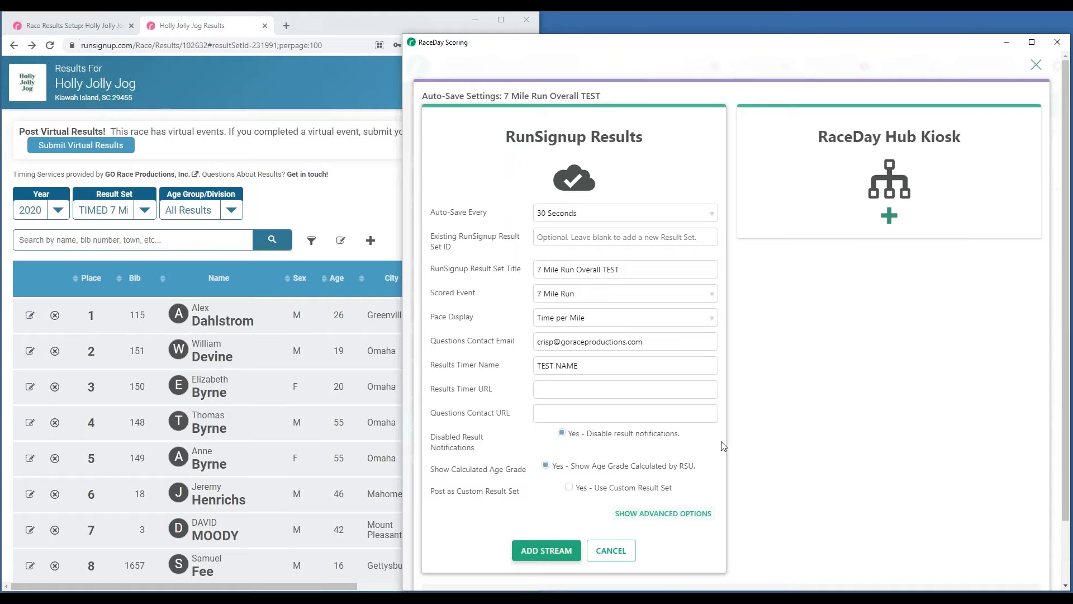
- Add the configured RunSignup stream and save the auto-save settings of the 7 Mile Run Overall TEST report
{"action": "scroll", "coordinate": [844, 368], "scroll_direction": "down", "scroll_amount": 2}
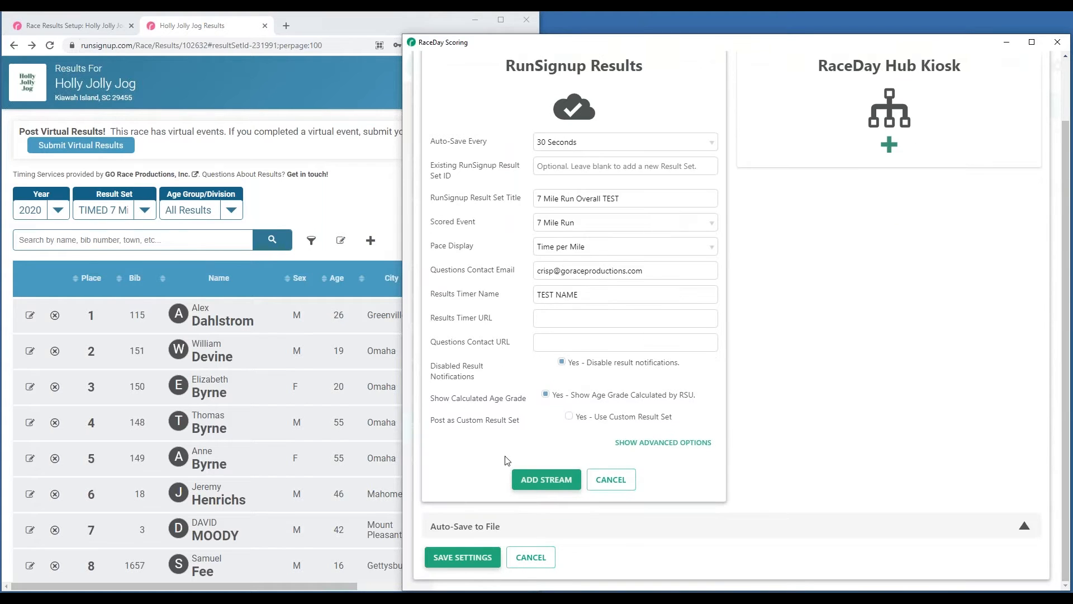
{"action": "left_click", "coordinate": [545, 480]}
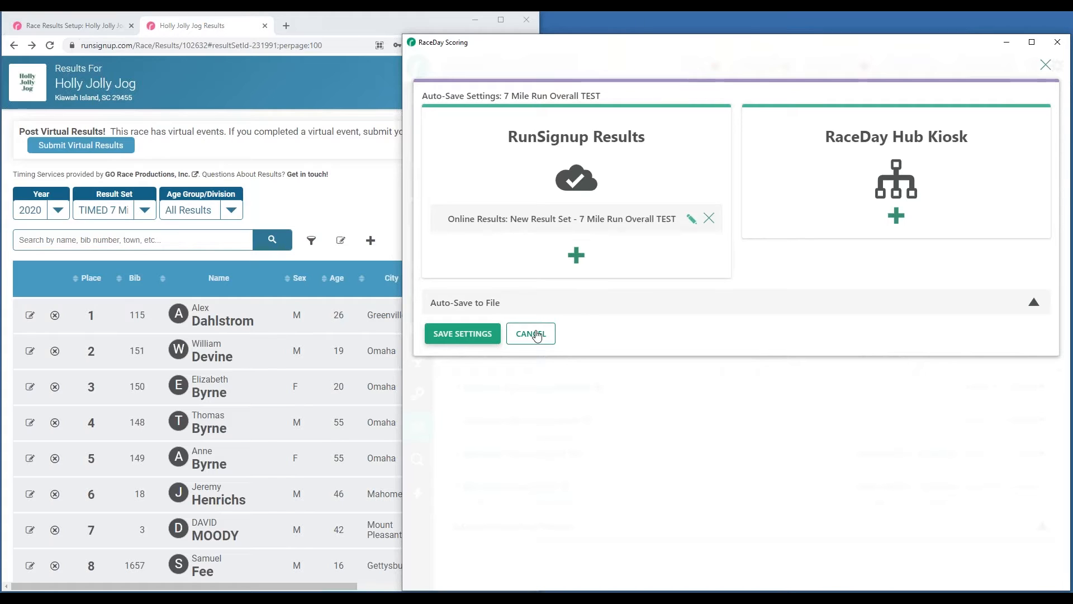
{"action": "left_click", "coordinate": [450, 338]}
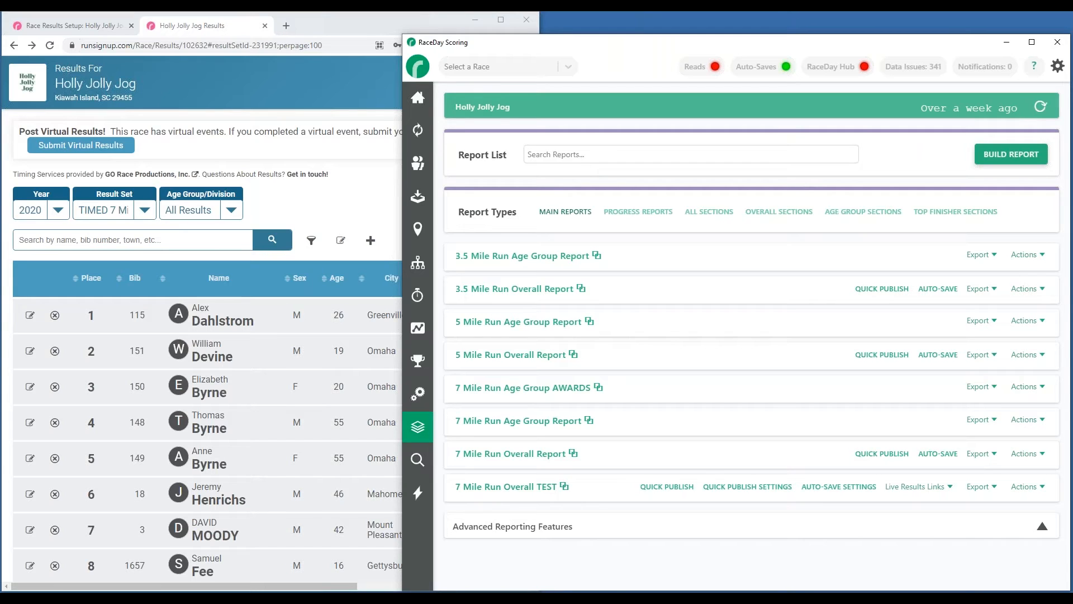
- Switch to the browser, reload the Holly Jolly Jog results page and open the new 7 Mile Run result set
{"action": "left_click", "coordinate": [369, 199]}
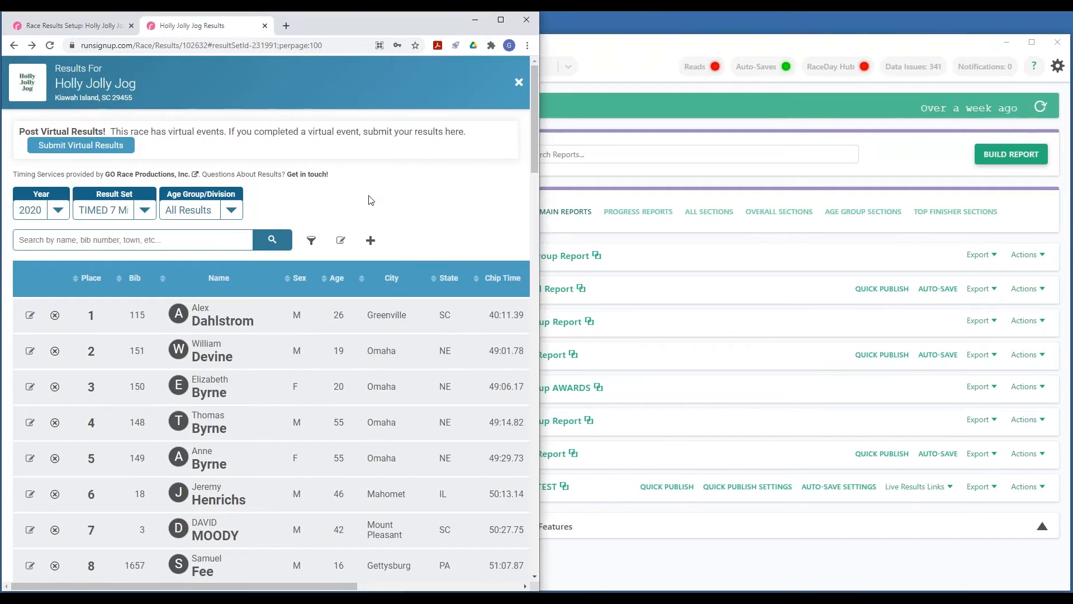
{"action": "key", "text": "F5"}
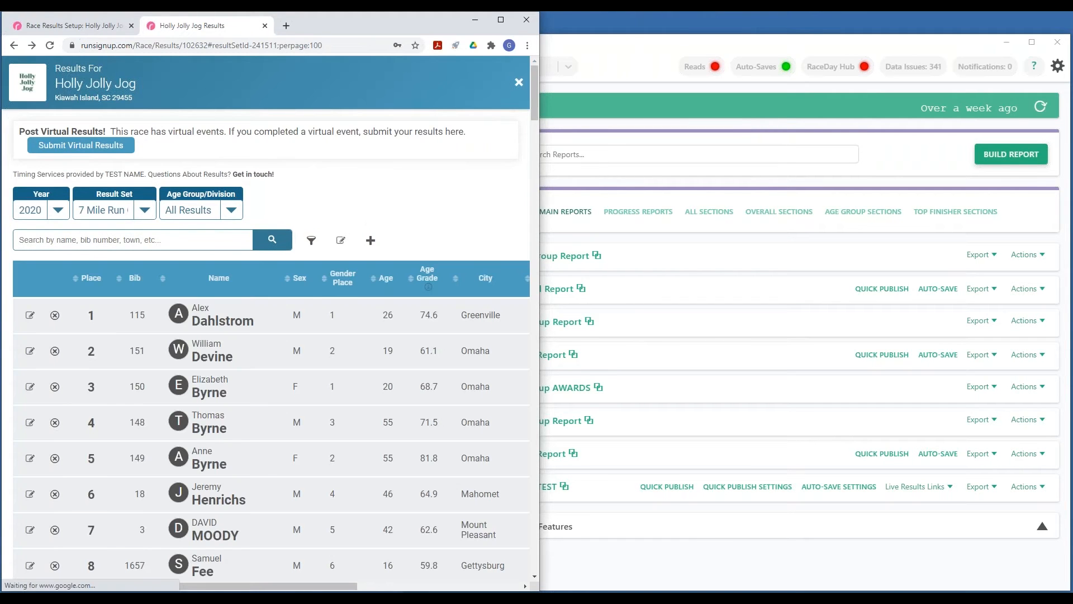
{"action": "left_click", "coordinate": [114, 210]}
{"action": "left_click", "coordinate": [97, 264]}
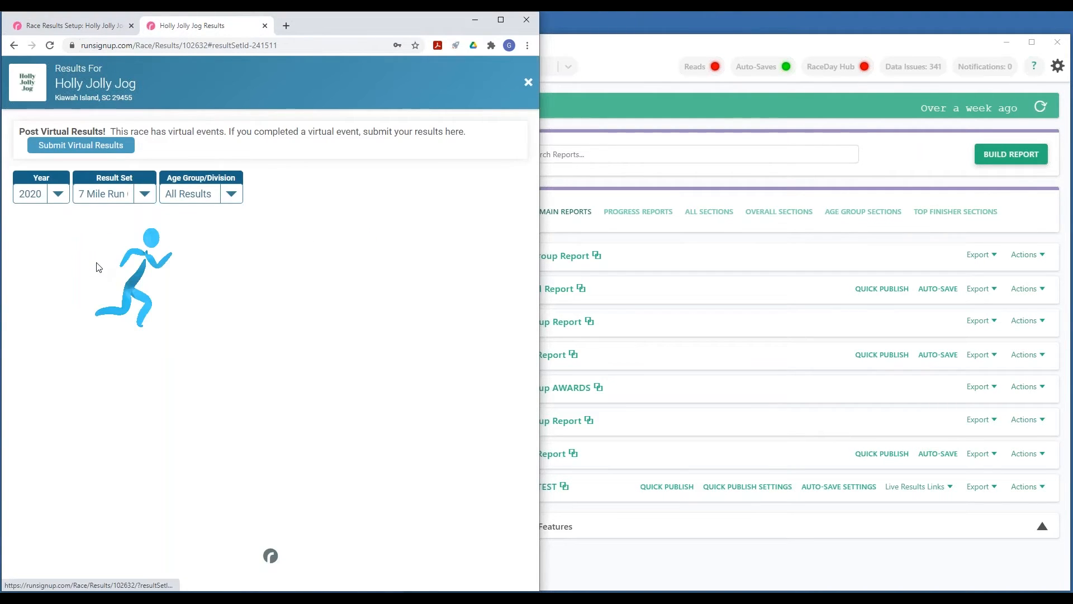
- Widen the browser window and examine the published 7 Mile Run results, including the age grade, pace and division columns
{"action": "left_click_drag", "start_coordinate": [540, 334], "coordinate": [977, 323]}
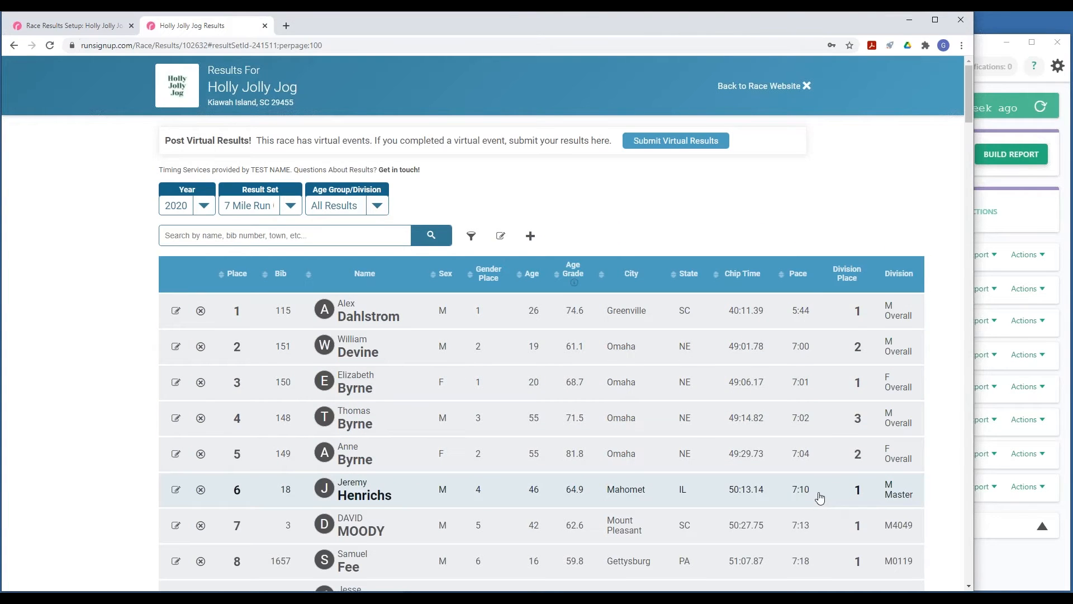
{"action": "scroll", "coordinate": [820, 496], "scroll_direction": "down", "scroll_amount": 2}
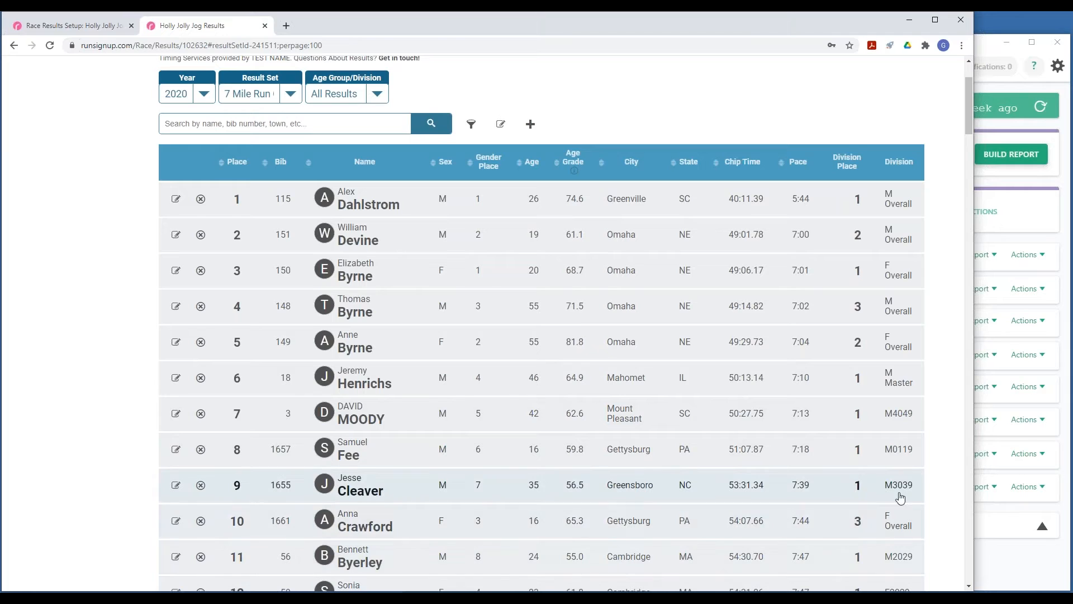
{"action": "scroll", "coordinate": [790, 451], "scroll_direction": "down", "scroll_amount": 1}
{"action": "scroll", "coordinate": [787, 465], "scroll_direction": "down", "scroll_amount": 1}
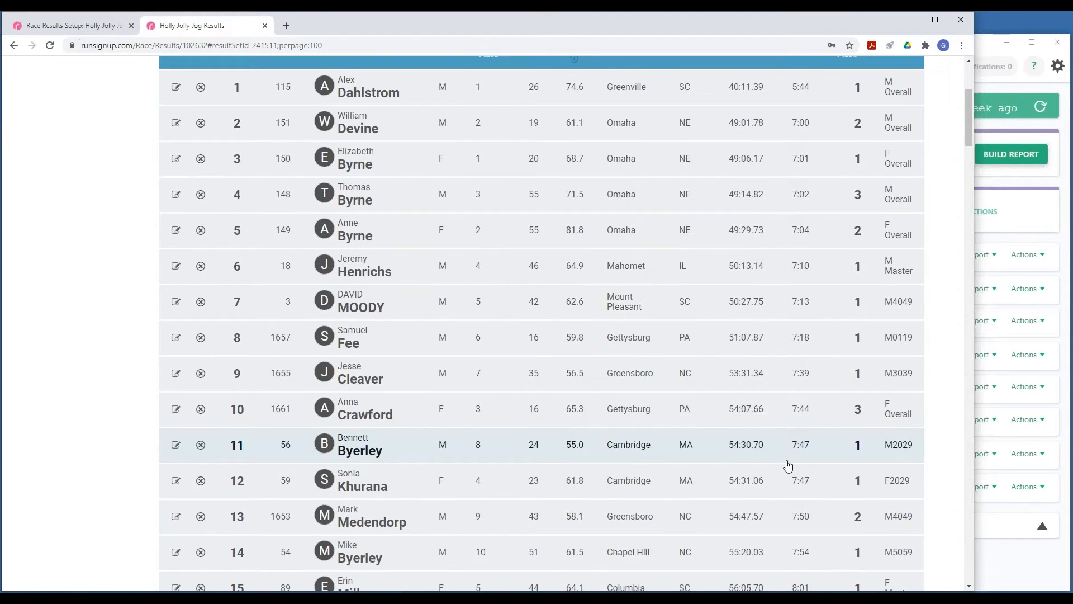
{"action": "scroll", "coordinate": [572, 229], "scroll_direction": "up", "scroll_amount": 3}
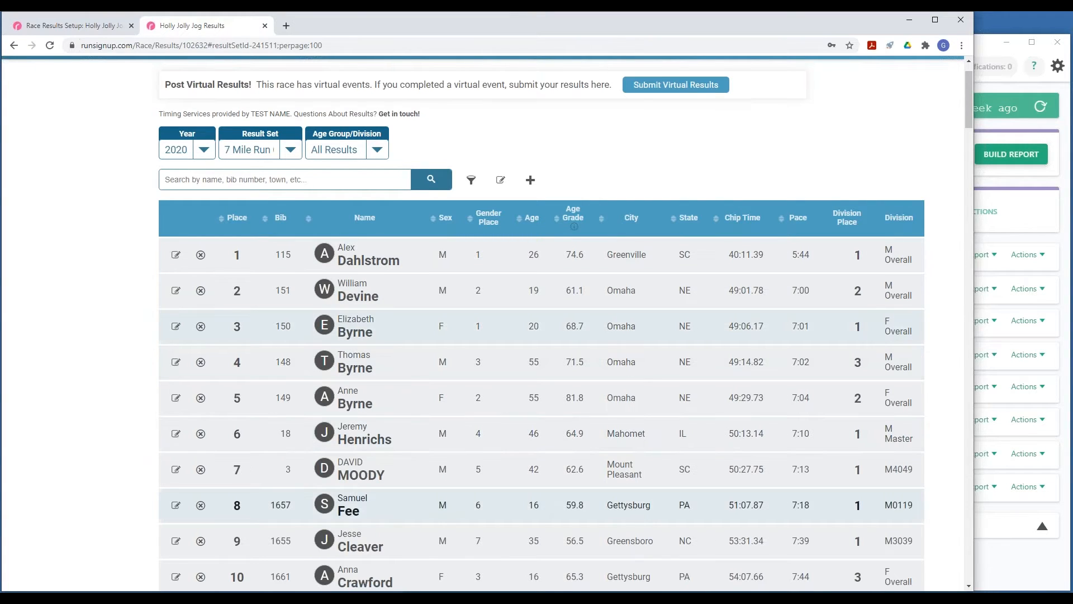
- In RaceDay Scoring, edit the 7 Mile Run Overall TEST report to remove its 7 Mile Run — Overall section, and return to the browser results
{"action": "left_click", "coordinate": [1039, 570]}
{"action": "left_click", "coordinate": [1026, 486]}
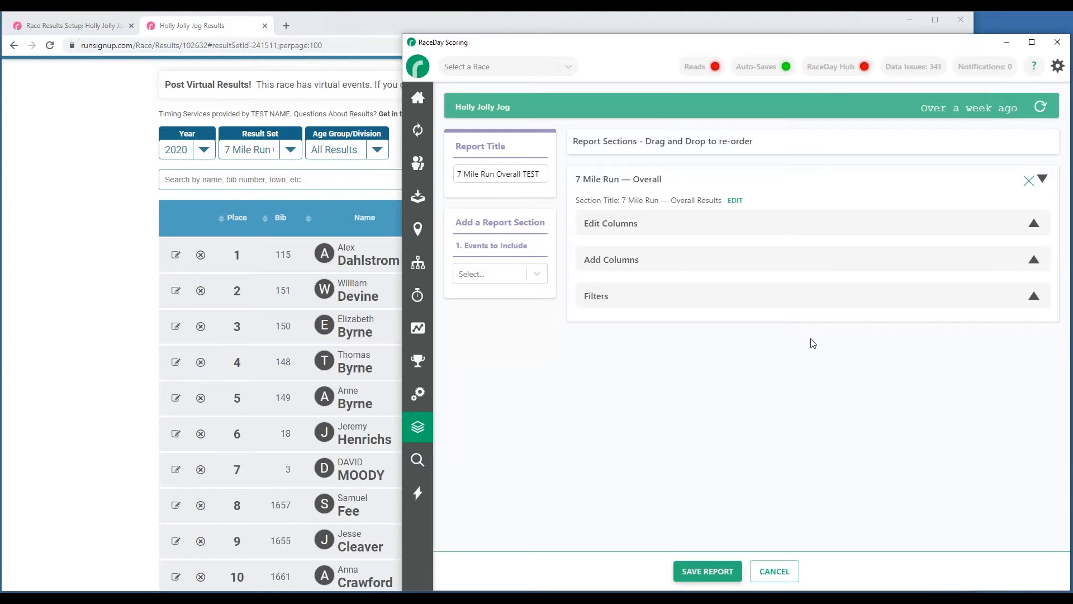
{"action": "left_click", "coordinate": [684, 263]}
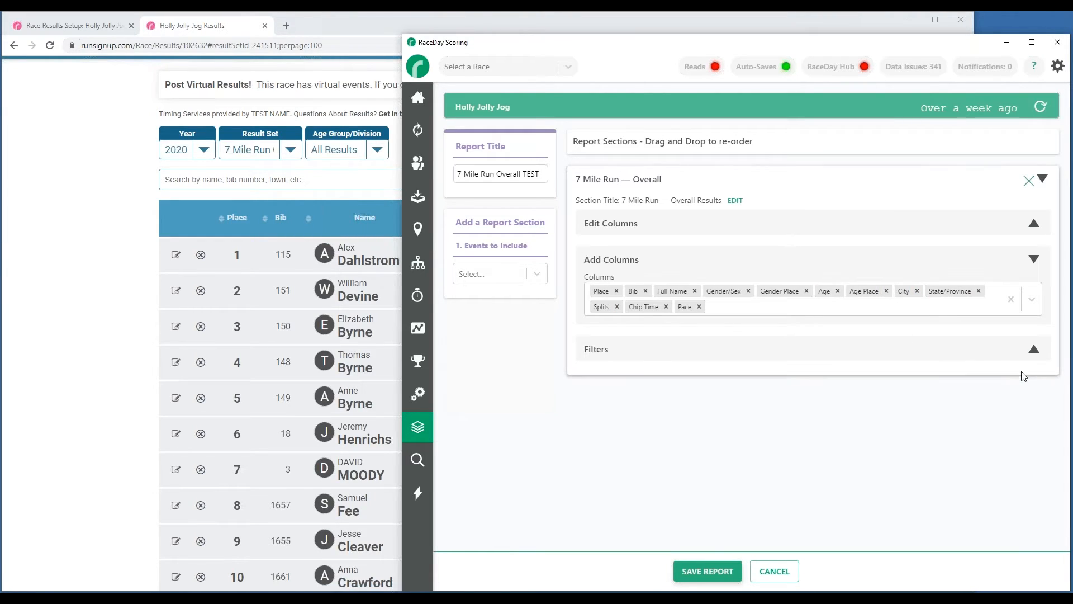
{"action": "left_click", "coordinate": [1029, 181]}
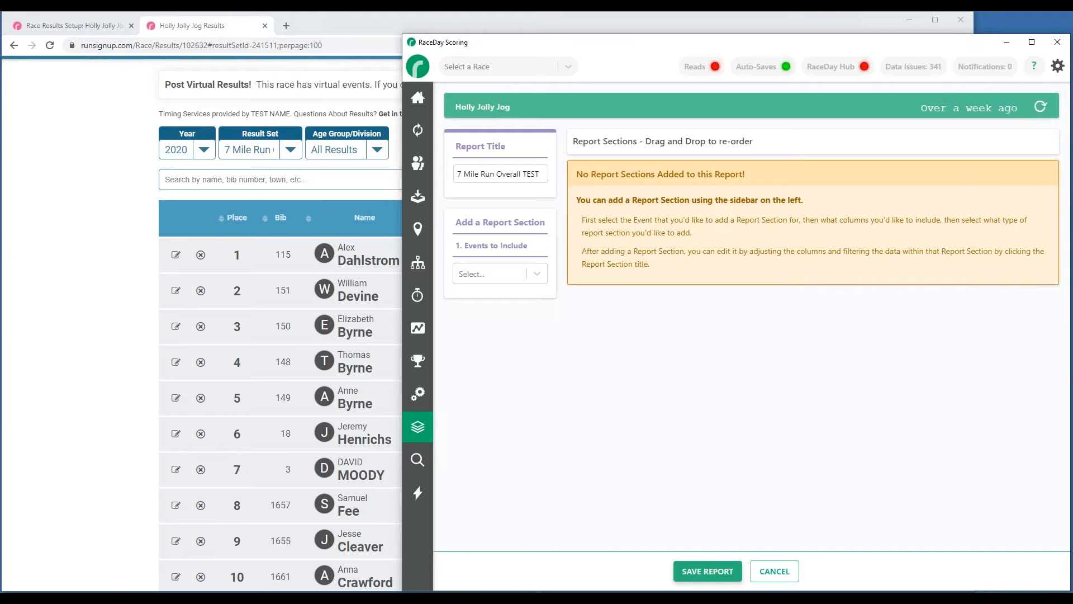
{"action": "left_click", "coordinate": [83, 336]}
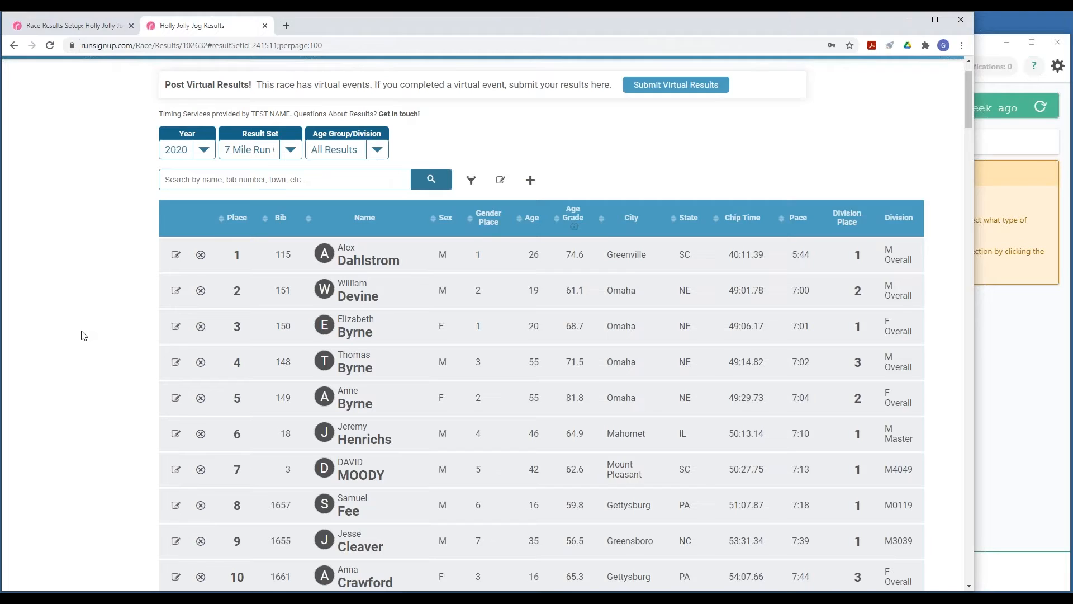
- Switch to RaceDay Scoring, leave the report editor without saving by opening the dashboard, and return to the browser results
{"action": "key", "text": "alt+Tab"}
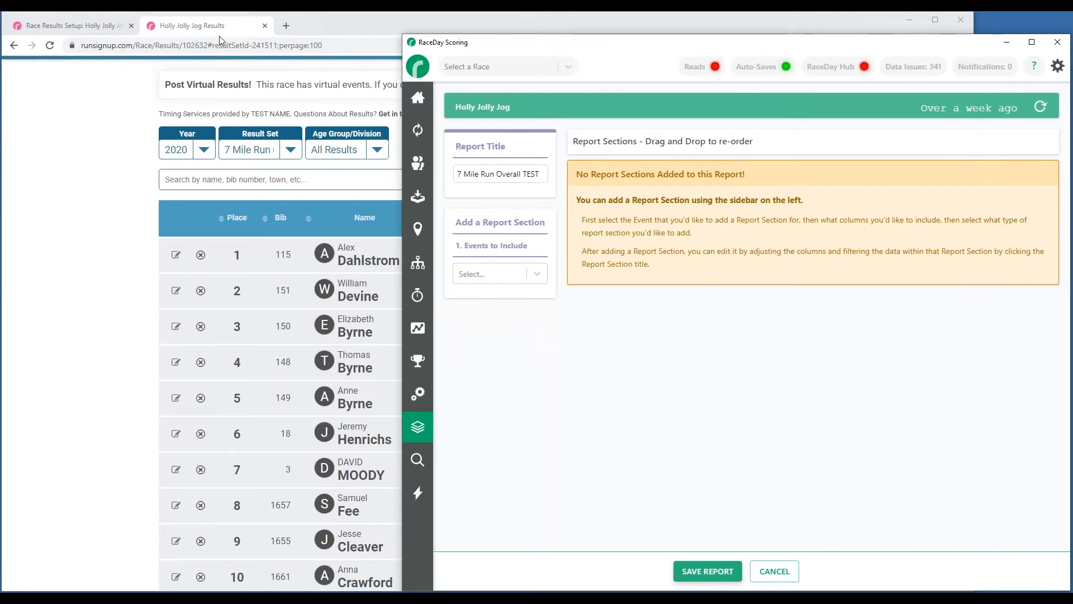
{"action": "left_click", "coordinate": [418, 98]}
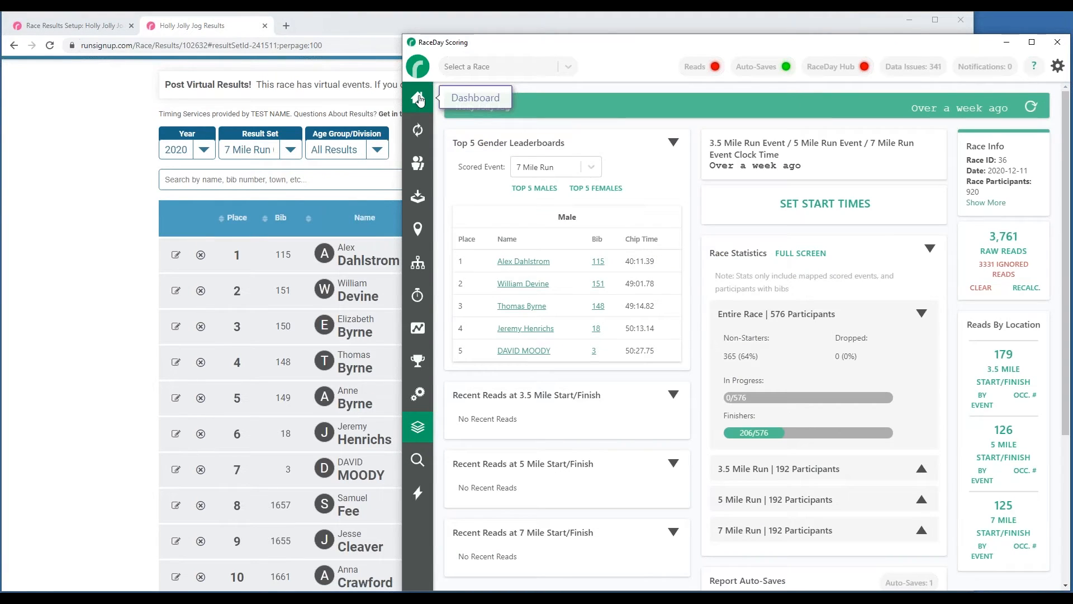
{"action": "left_click", "coordinate": [391, 170]}
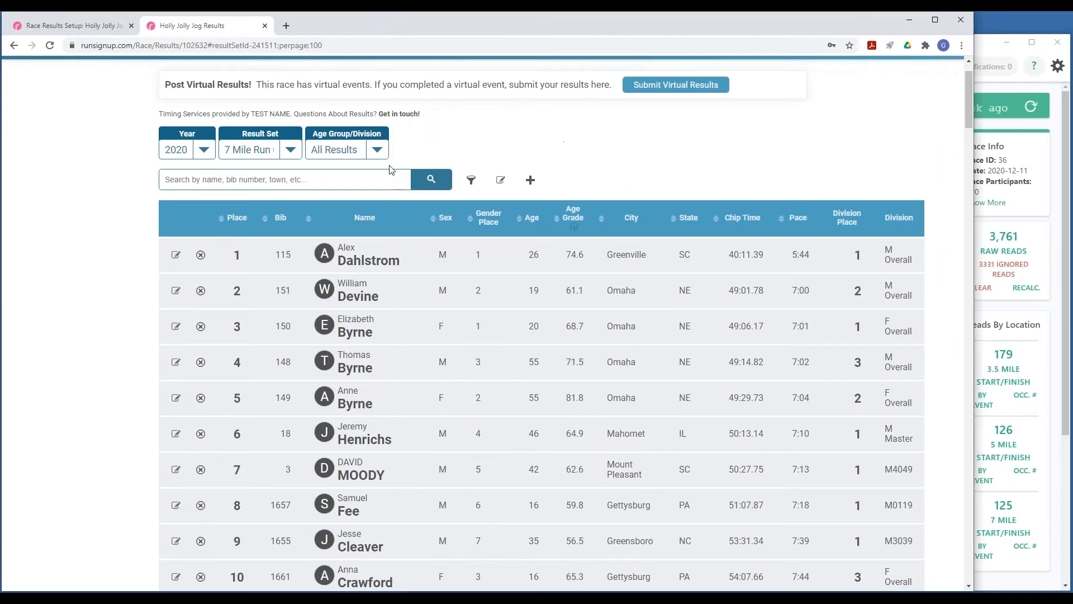
- Edit the online results columns: hide Gender Place, City and State, move Age directly after Name, and save the changes
{"action": "left_click", "coordinate": [501, 180]}
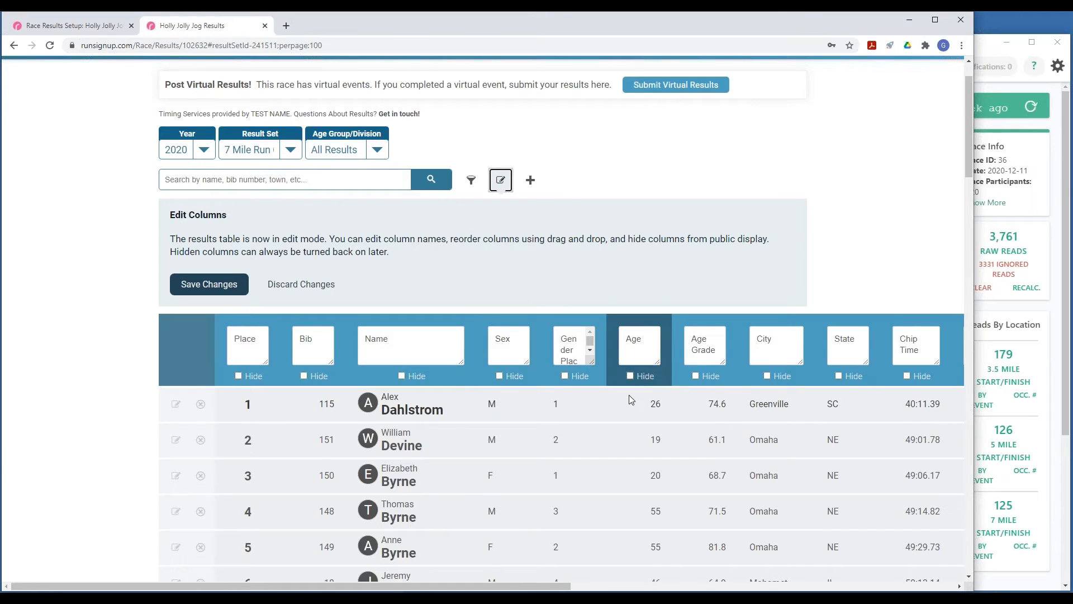
{"action": "left_click", "coordinate": [565, 376]}
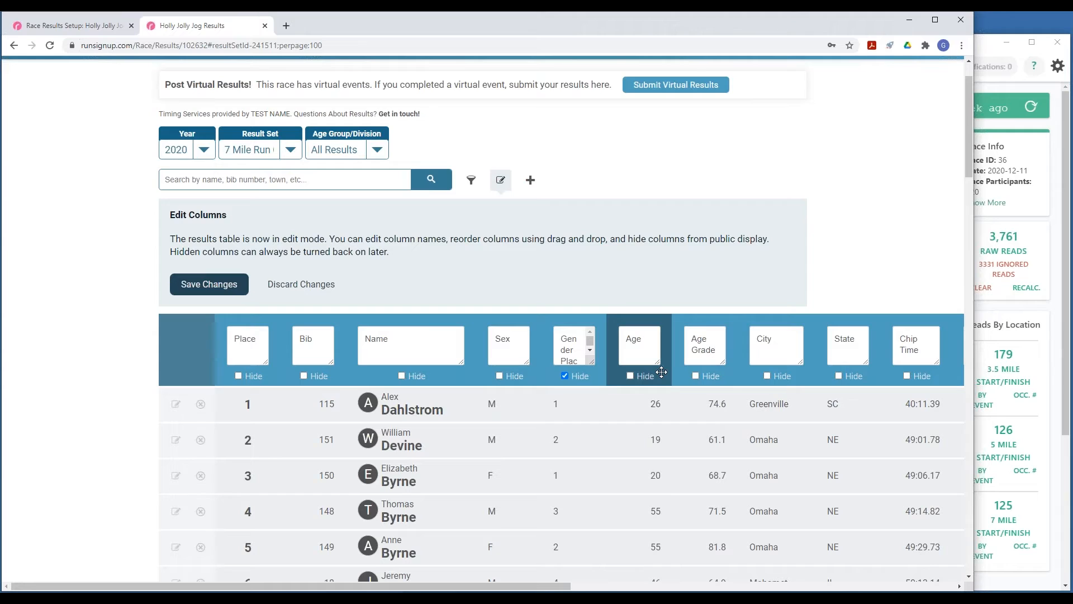
{"action": "left_click_drag", "start_coordinate": [661, 372], "coordinate": [518, 373]}
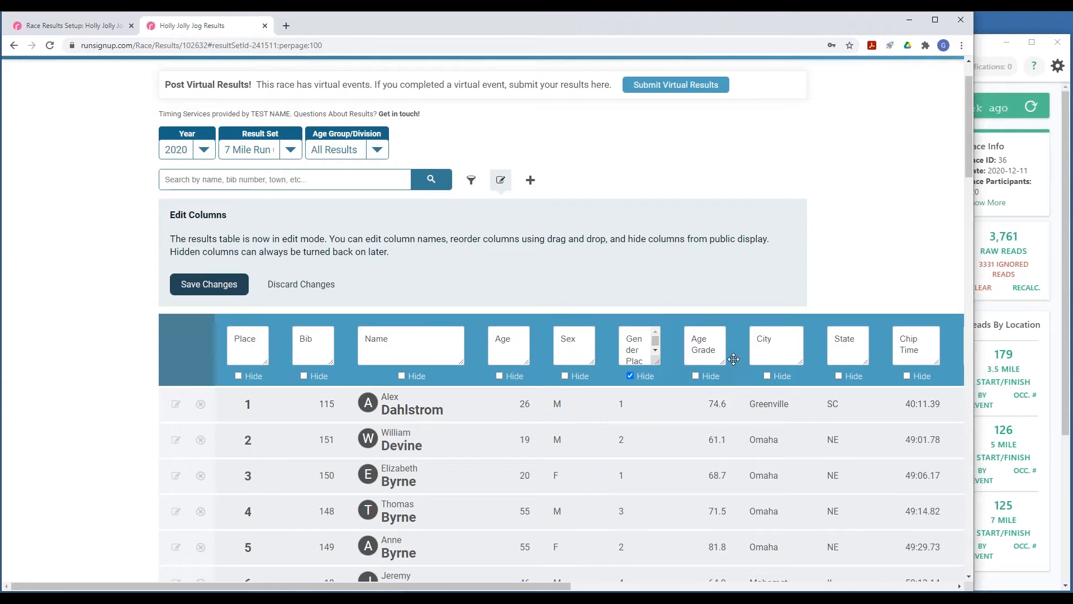
{"action": "left_click", "coordinate": [767, 376]}
{"action": "left_click", "coordinate": [839, 376]}
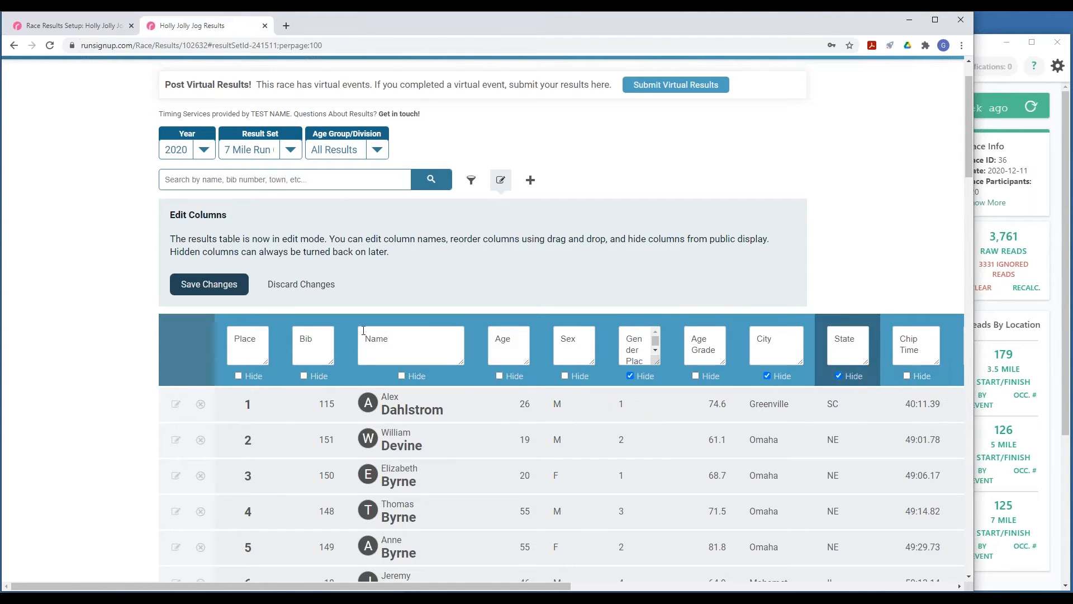
{"action": "left_click", "coordinate": [221, 286]}
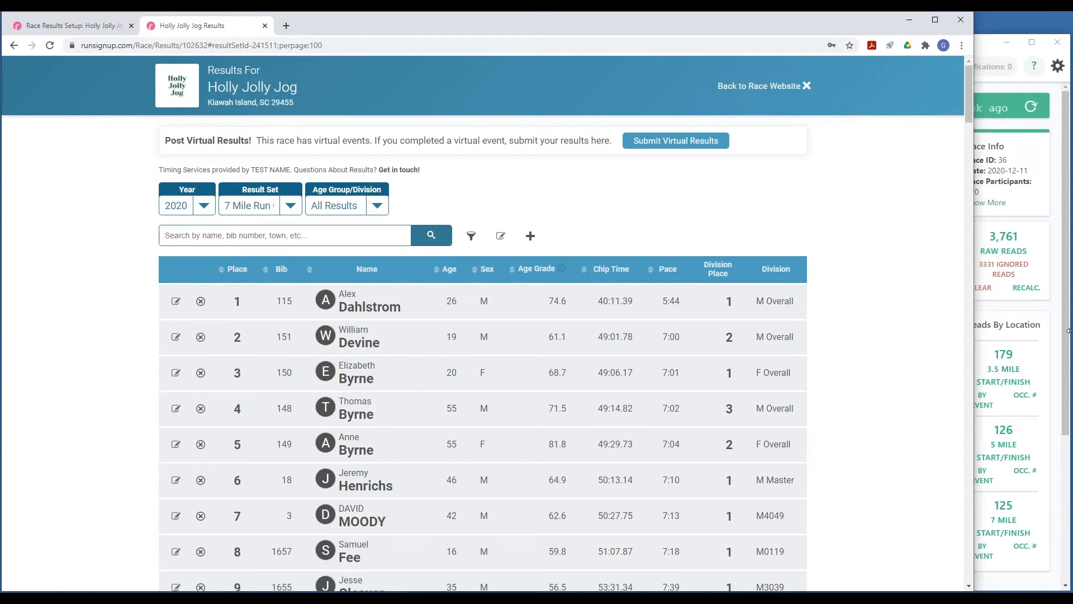
- In RaceDay Scoring, open the 7 Mile Run Age Group AWARDS report for editing, examine its age-group filters, and cancel
{"action": "left_click", "coordinate": [1067, 300]}
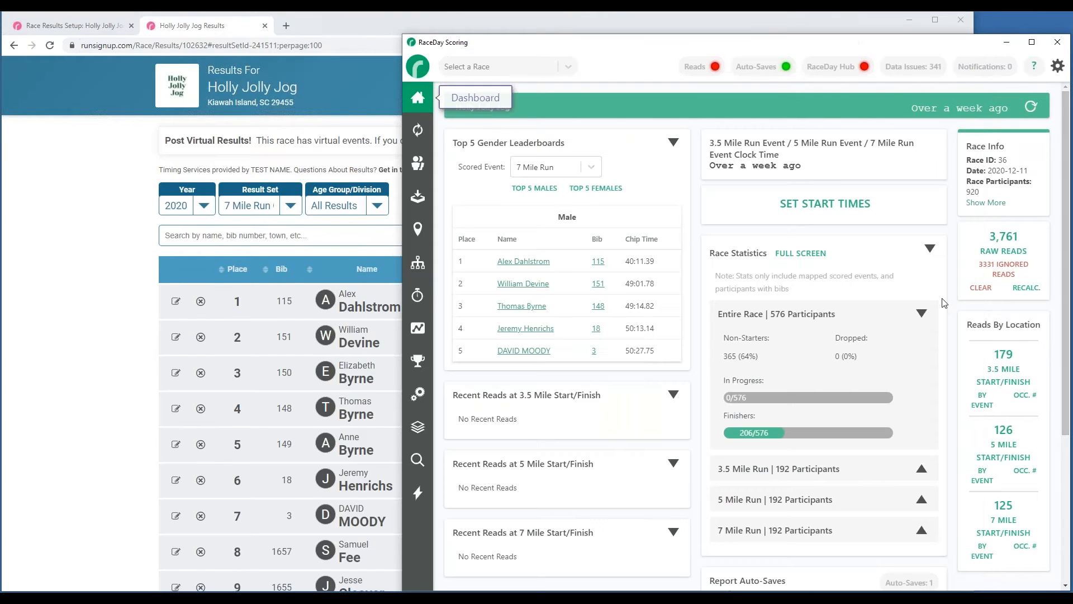
{"action": "left_click", "coordinate": [417, 428]}
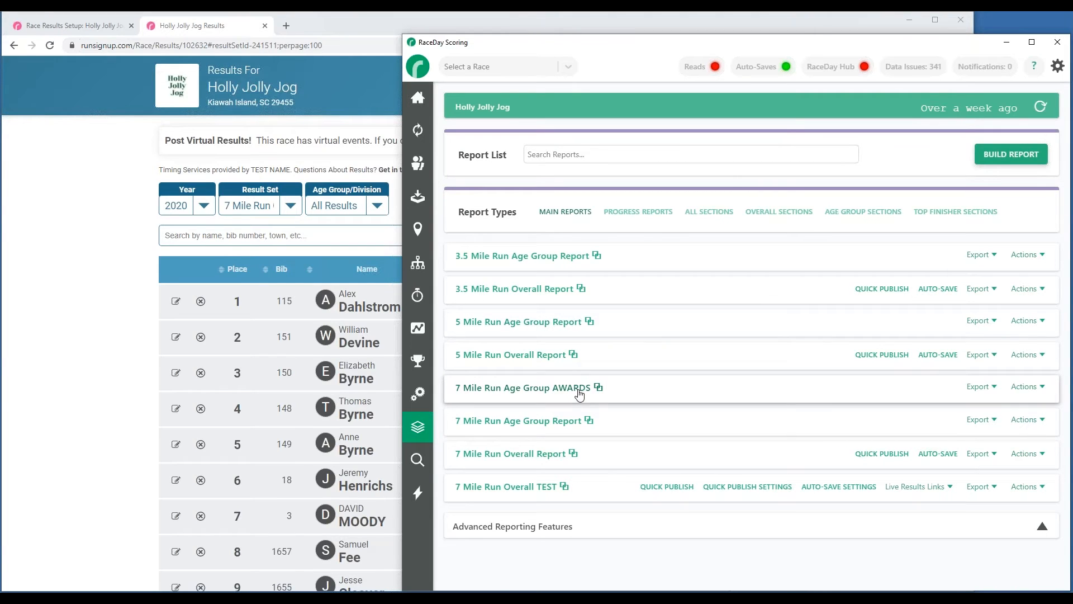
{"action": "left_click", "coordinate": [1023, 386]}
{"action": "left_click", "coordinate": [1027, 412]}
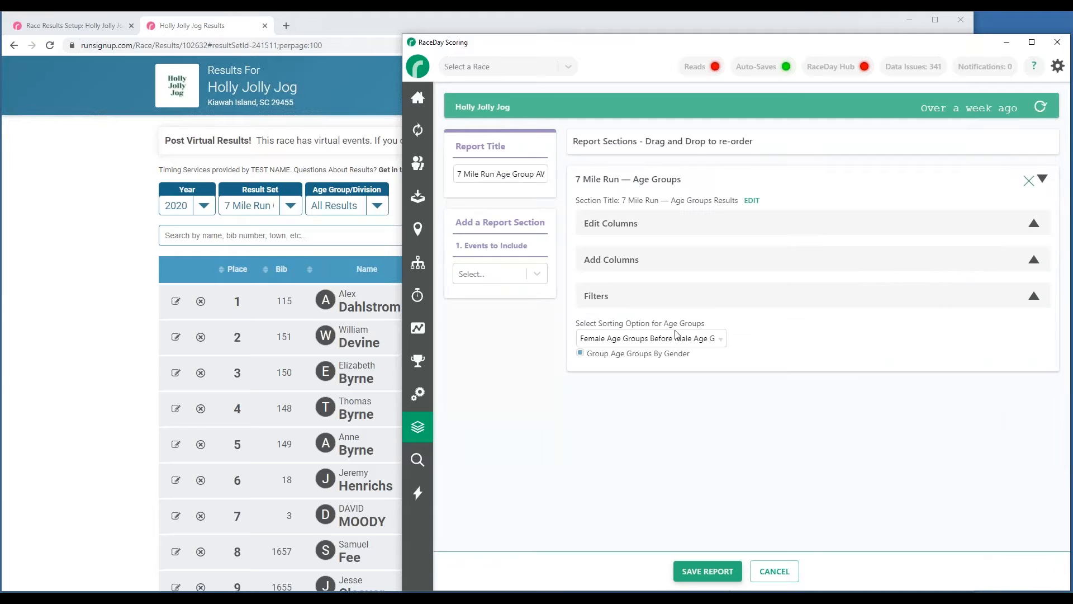
{"action": "left_click", "coordinate": [665, 301]}
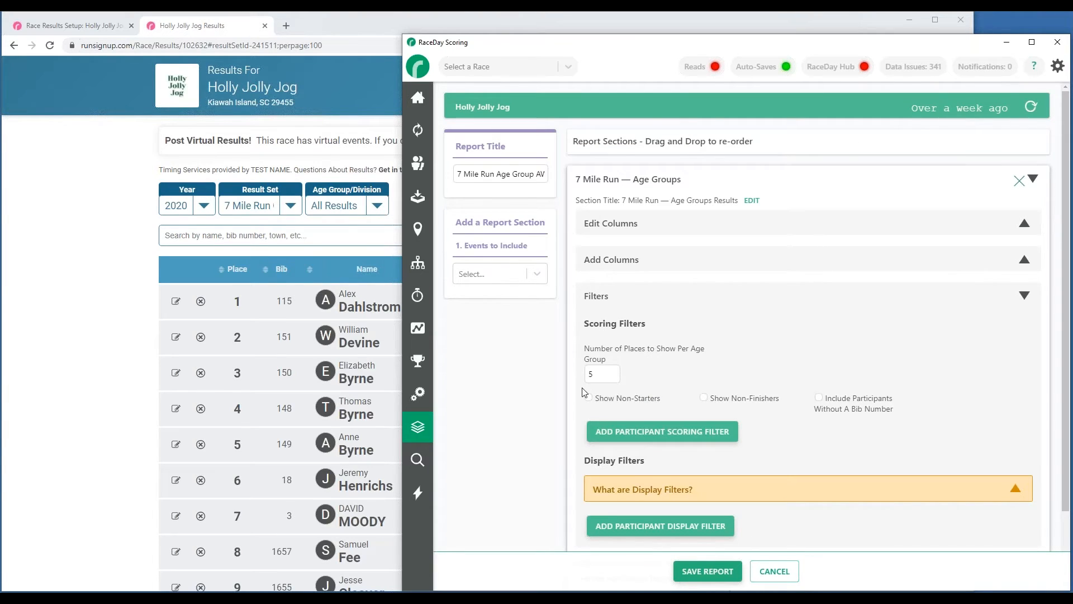
{"action": "left_click", "coordinate": [785, 571]}
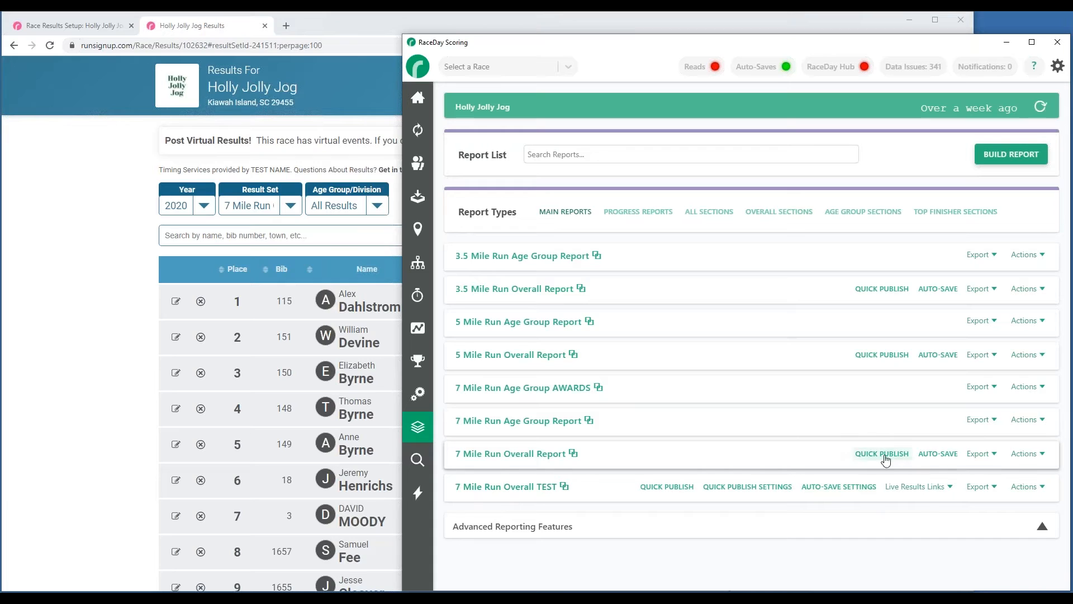
- Open the RunSignup stream in the 7 Mile Run Overall TEST auto-save settings and compare its result set ID with the browser address
{"action": "left_click", "coordinate": [844, 490]}
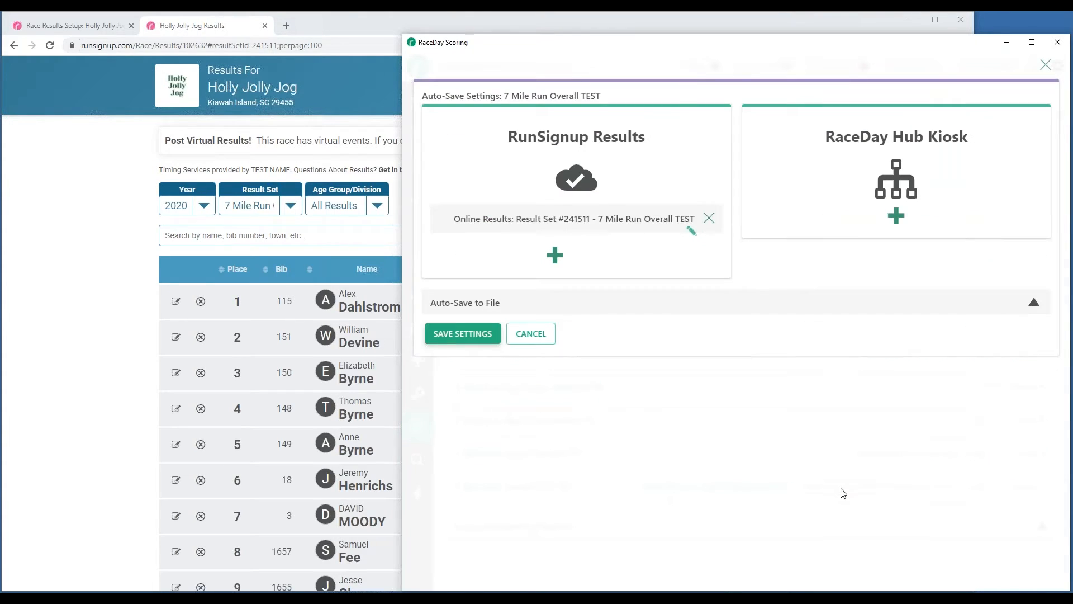
{"action": "left_click", "coordinate": [692, 231]}
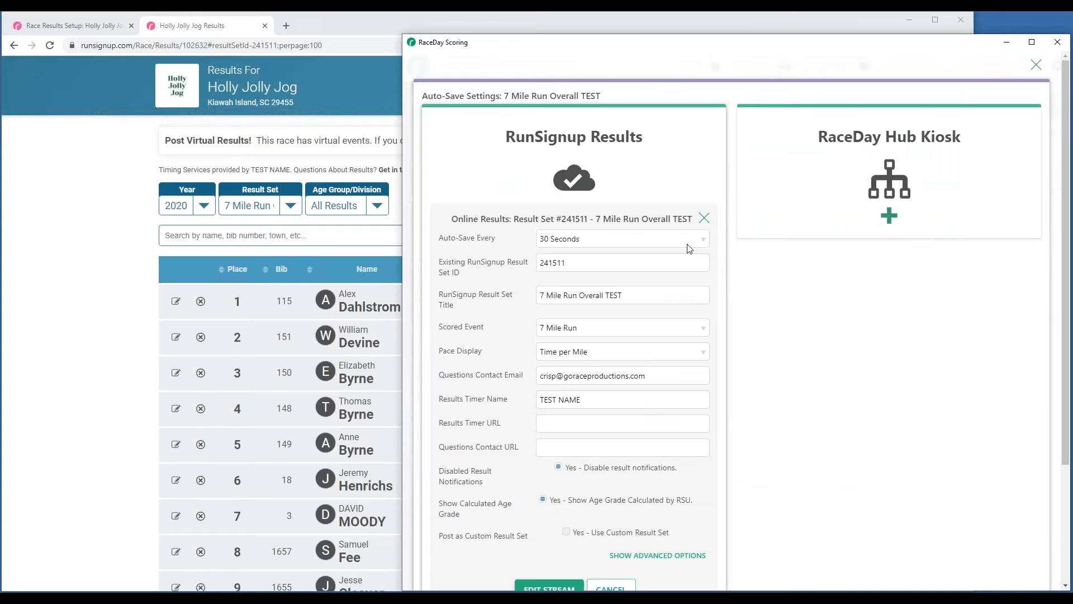
{"action": "double_click", "coordinate": [535, 263]}
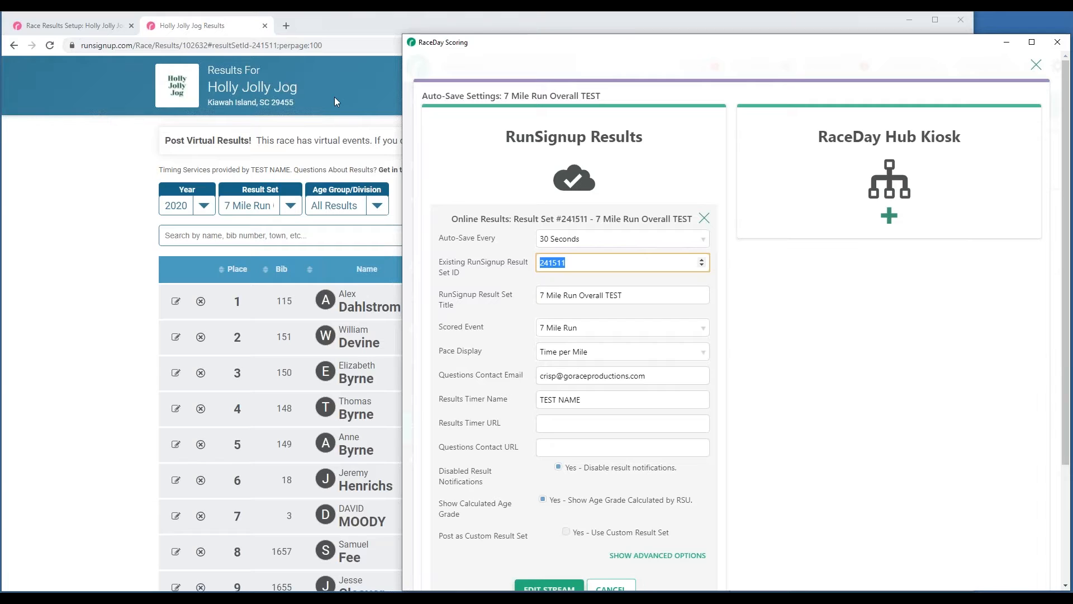
{"action": "left_click", "coordinate": [253, 45]}
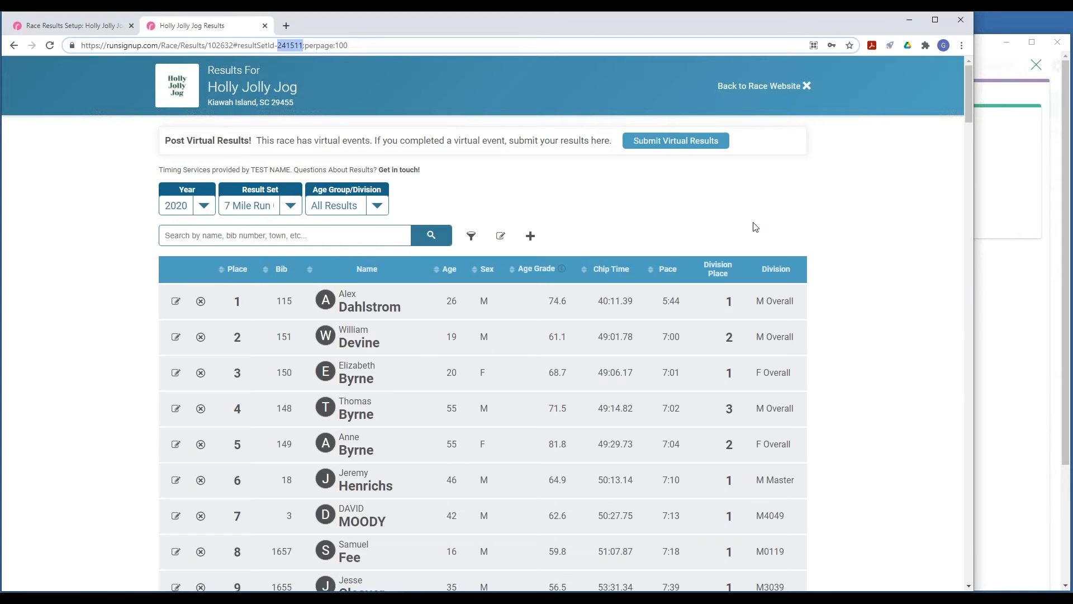
- Open Edit Results in the RunSignup race dashboard and examine the 7 Mile Run Overall TEST set's title, number of results and source name
{"action": "left_click", "coordinate": [70, 27]}
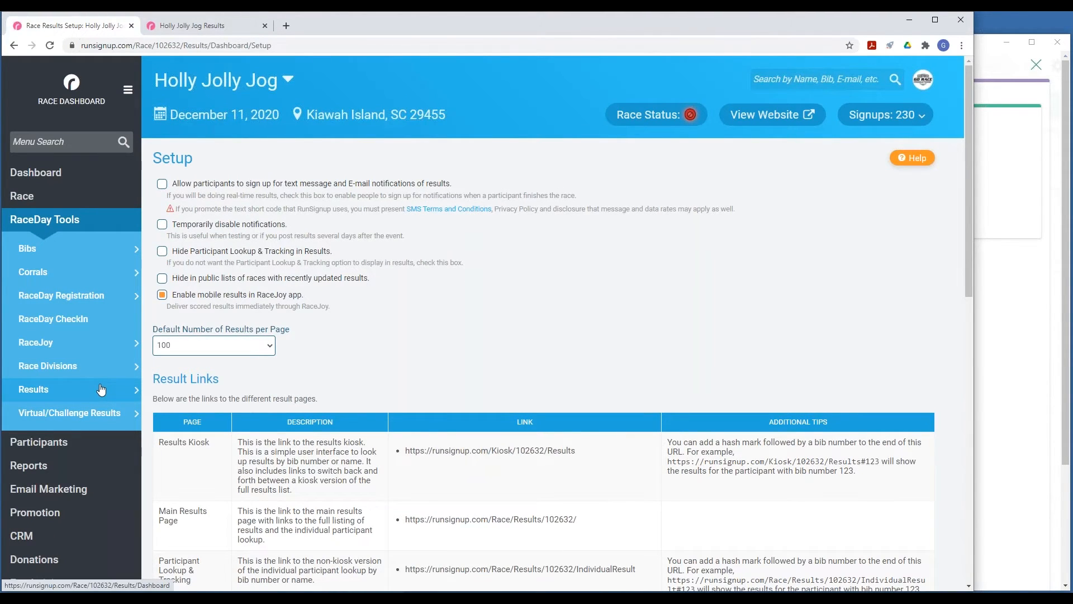
{"action": "mouse_move", "coordinate": [103, 390]}
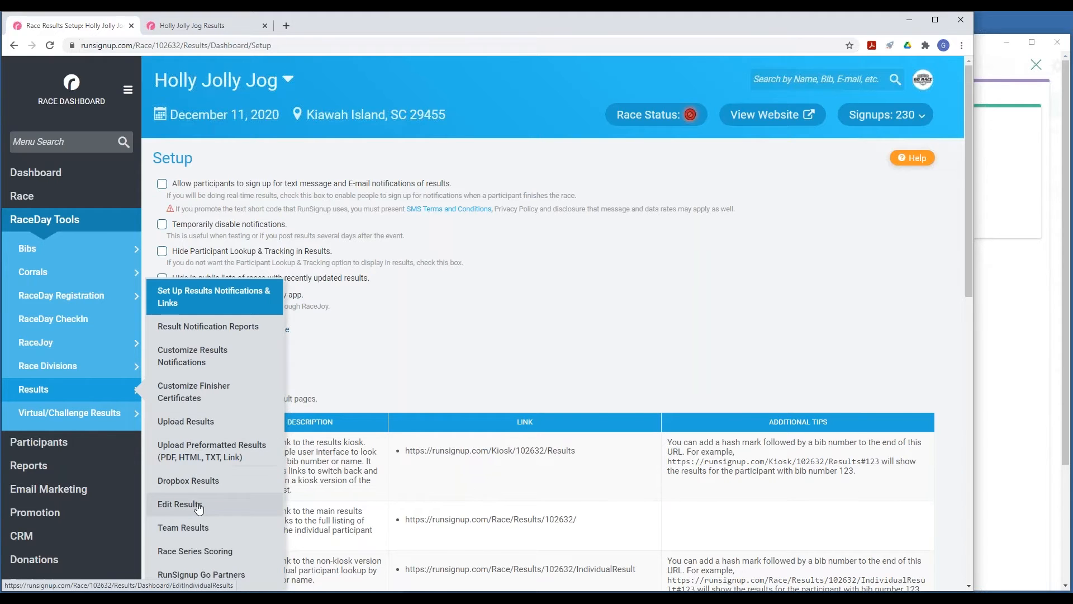
{"action": "left_click", "coordinate": [179, 504]}
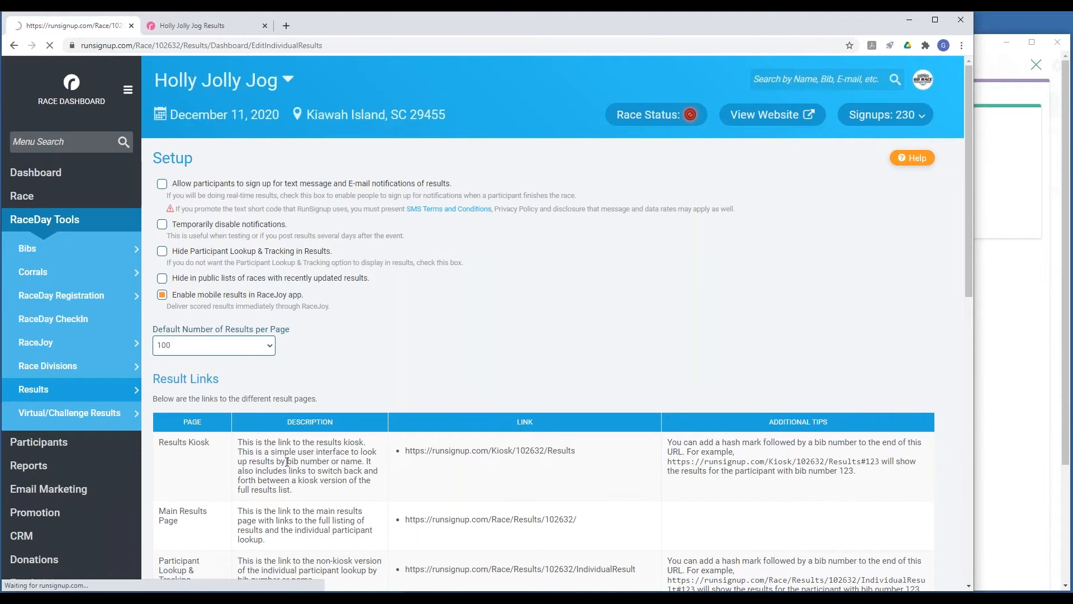
{"action": "scroll", "coordinate": [720, 413], "scroll_direction": "down", "scroll_amount": 12}
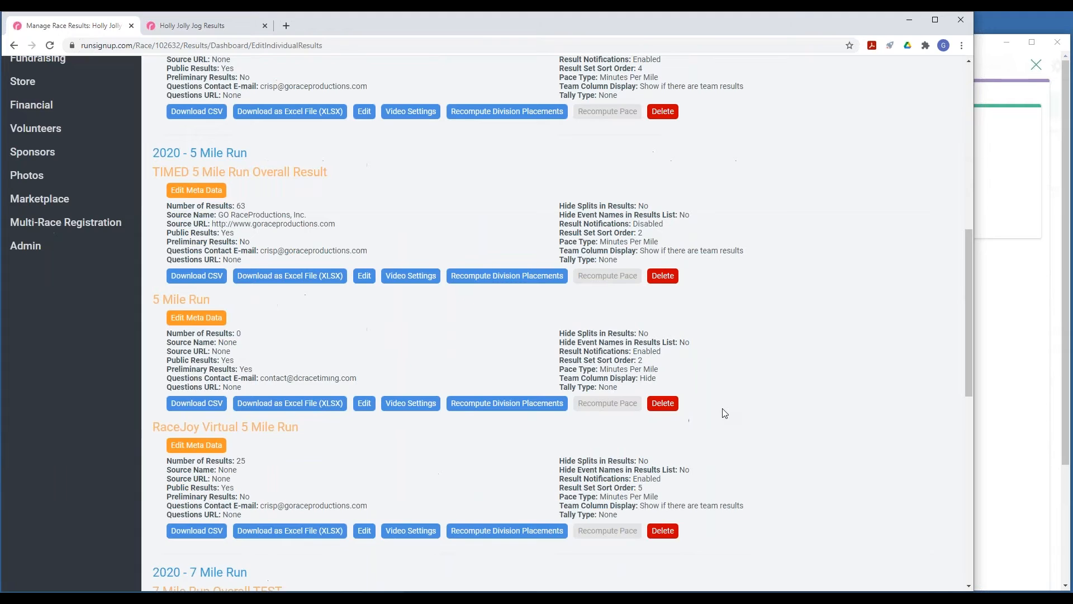
{"action": "scroll", "coordinate": [721, 413], "scroll_direction": "down", "scroll_amount": 2}
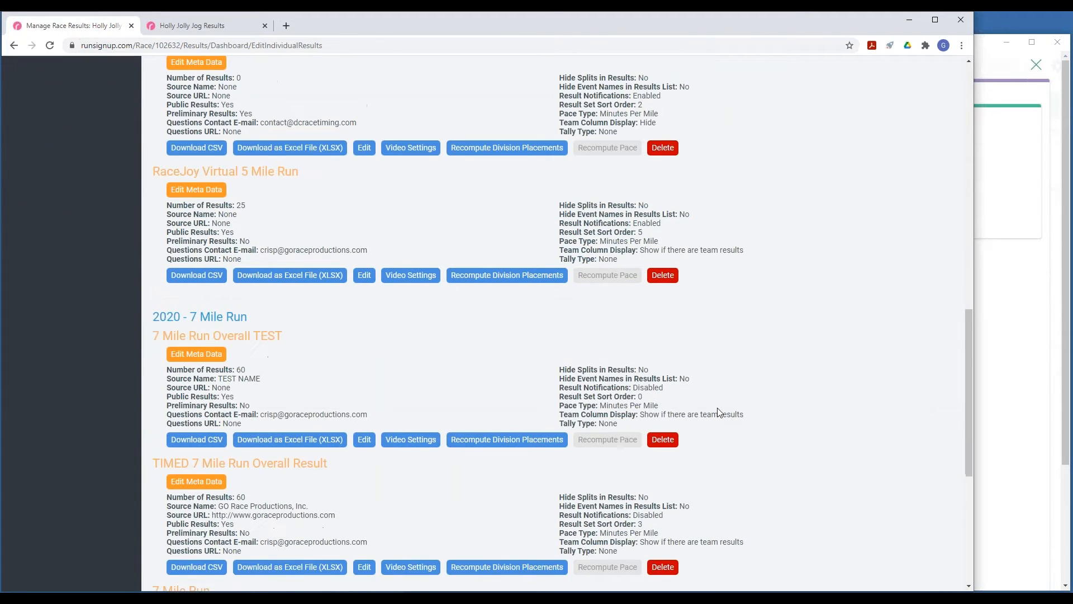
{"action": "scroll", "coordinate": [717, 413], "scroll_direction": "down", "scroll_amount": 3}
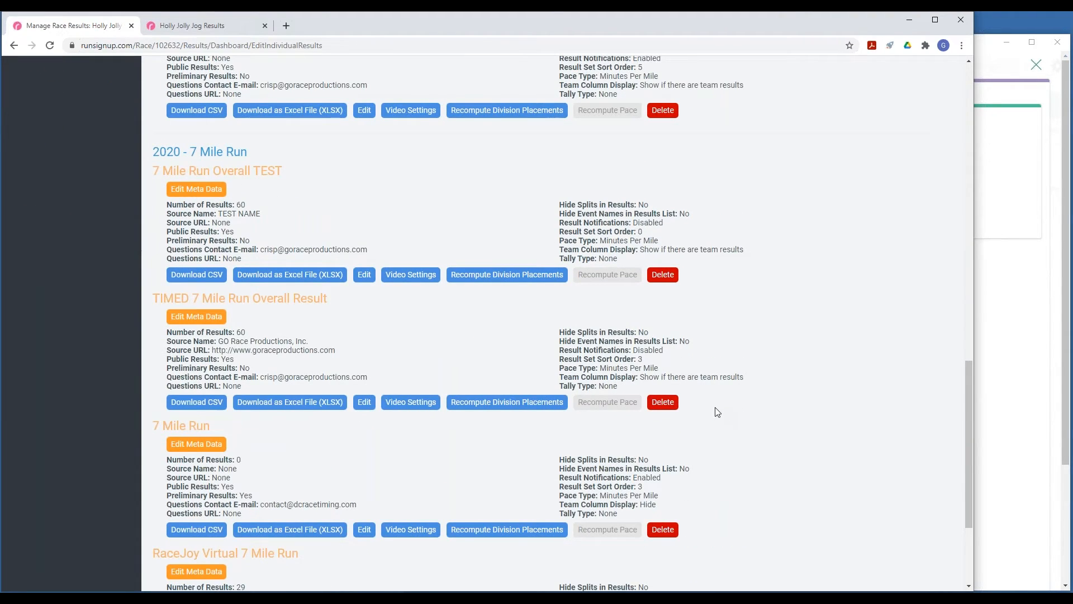
{"action": "left_click_drag", "start_coordinate": [284, 166], "coordinate": [151, 167]}
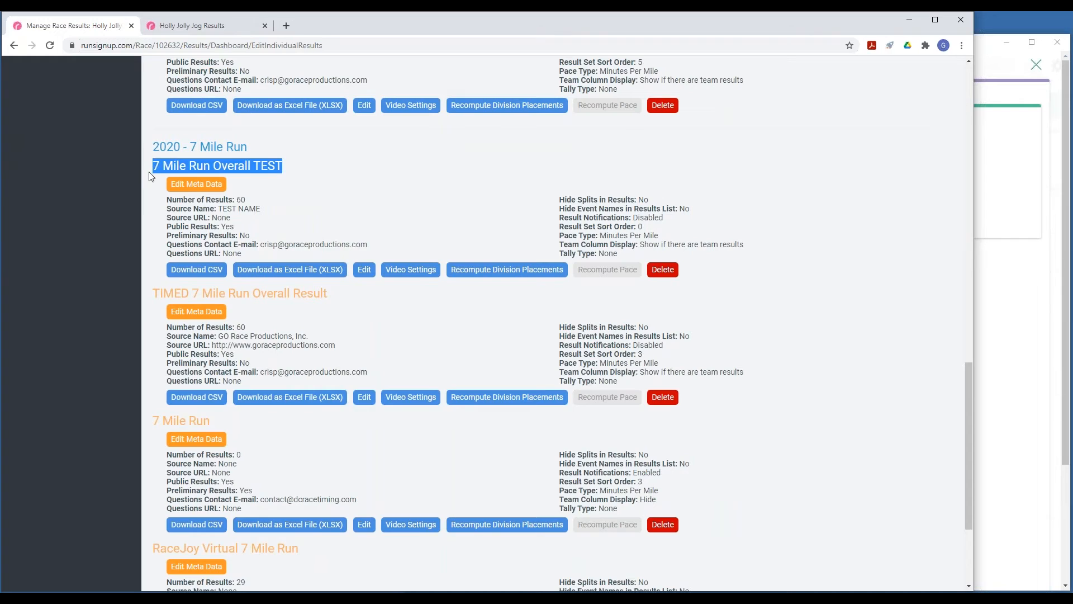
{"action": "left_click_drag", "start_coordinate": [245, 199], "coordinate": [231, 199]}
{"action": "left_click", "coordinate": [261, 209]}
{"action": "left_click_drag", "start_coordinate": [261, 209], "coordinate": [217, 209]}
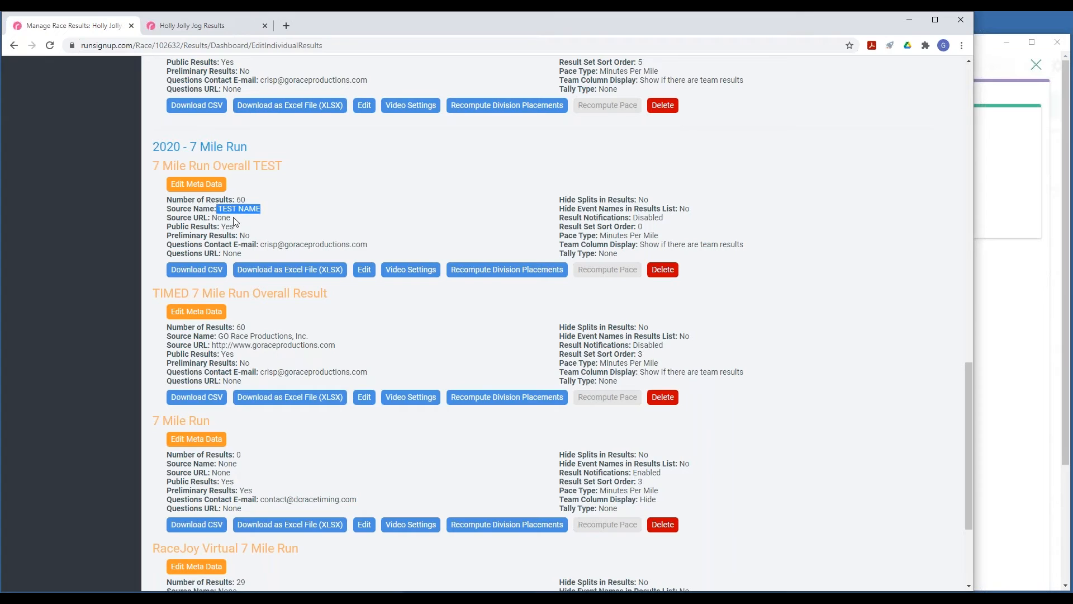
- Compare the timing services credit on the public results page with the stream's Results Timer Name in RaceDay Scoring, and close the auto-save settings
{"action": "left_click", "coordinate": [175, 29]}
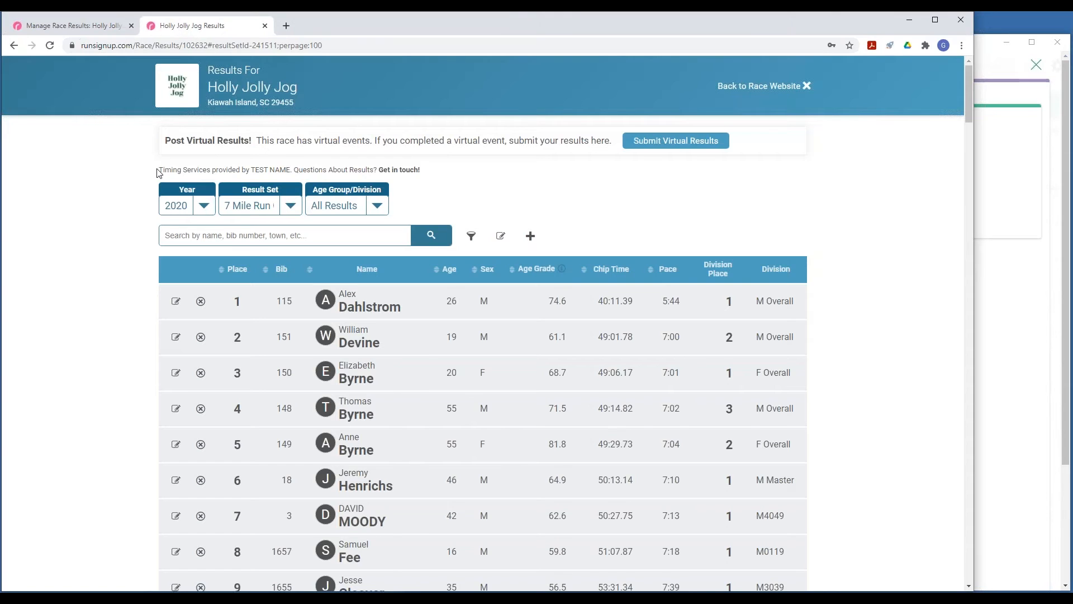
{"action": "left_click_drag", "start_coordinate": [159, 170], "coordinate": [290, 169]}
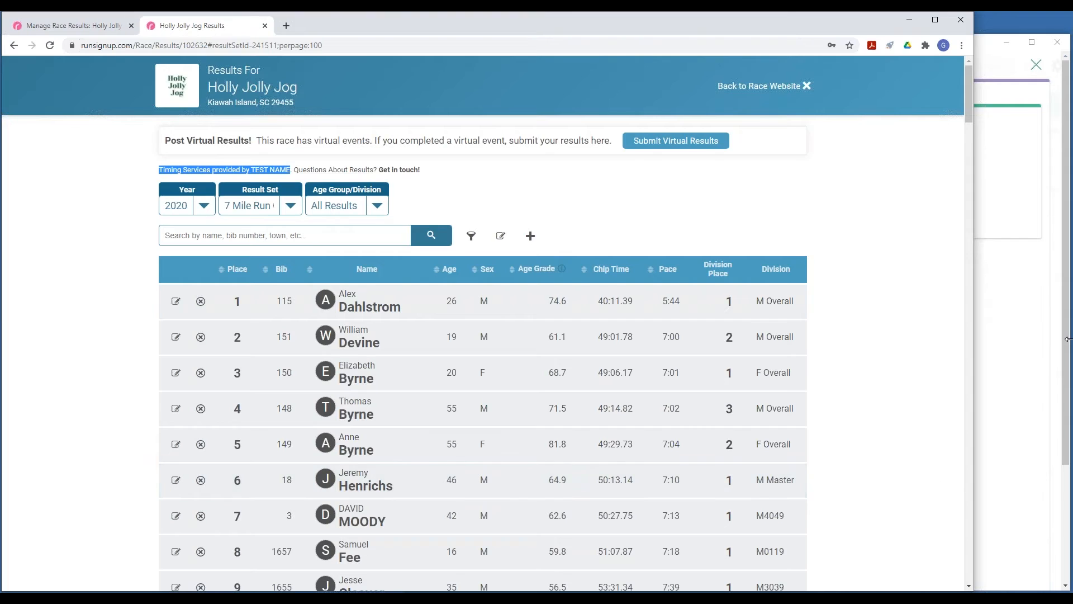
{"action": "left_click", "coordinate": [1050, 342]}
{"action": "left_click", "coordinate": [581, 400]}
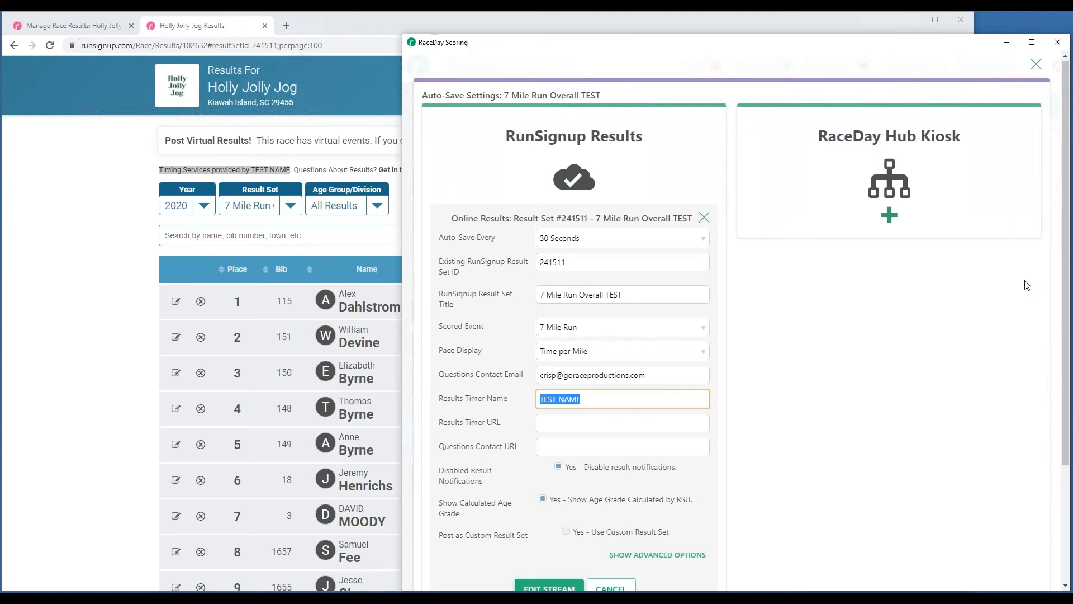
{"action": "left_click", "coordinate": [1036, 66]}
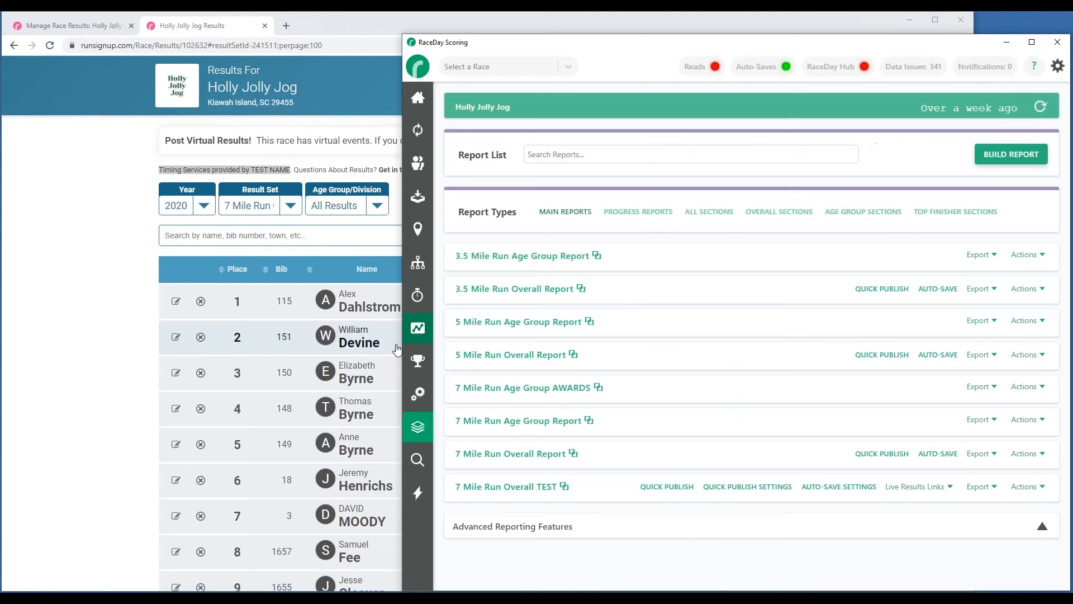
- Examine the 7 Mile Run top finisher settings for the Overall and Master bands, and compare them with the divisions in the browser results
{"action": "left_click", "coordinate": [418, 366]}
{"action": "left_click", "coordinate": [521, 328]}
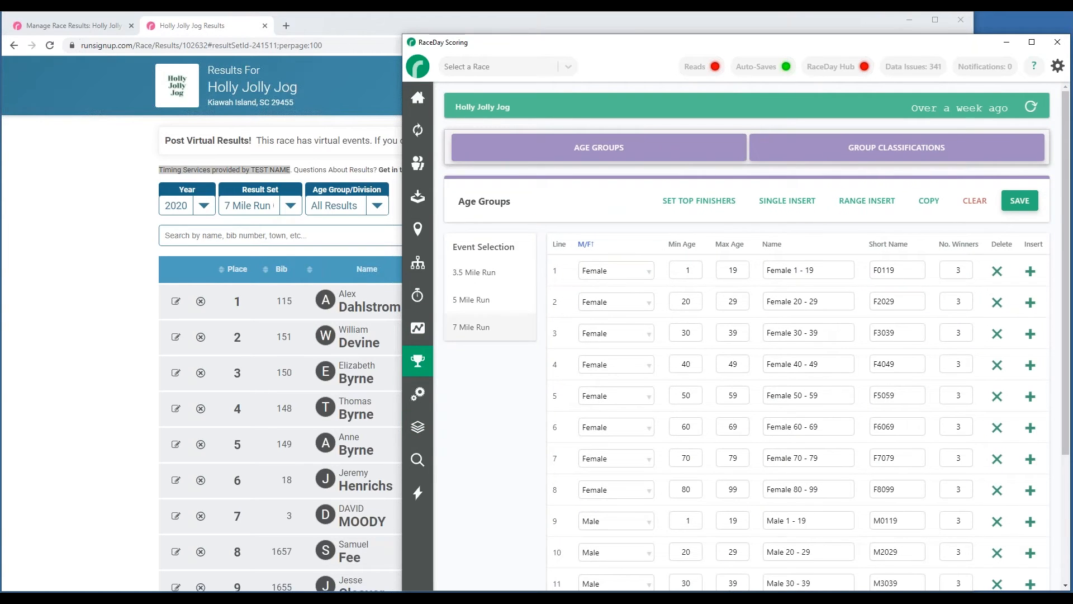
{"action": "left_click", "coordinate": [698, 200]}
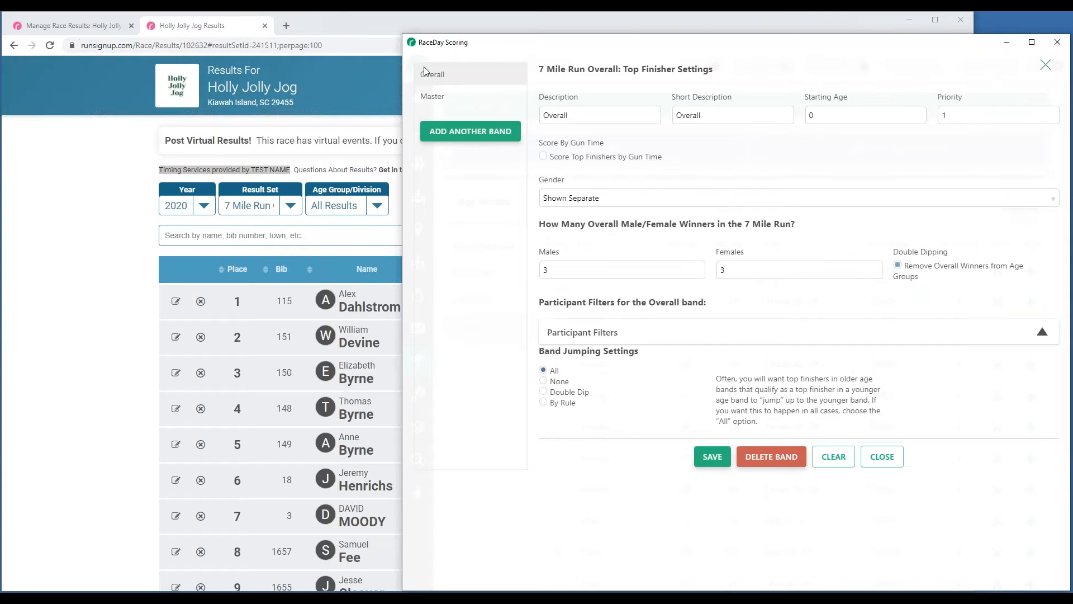
{"action": "left_click", "coordinate": [434, 95]}
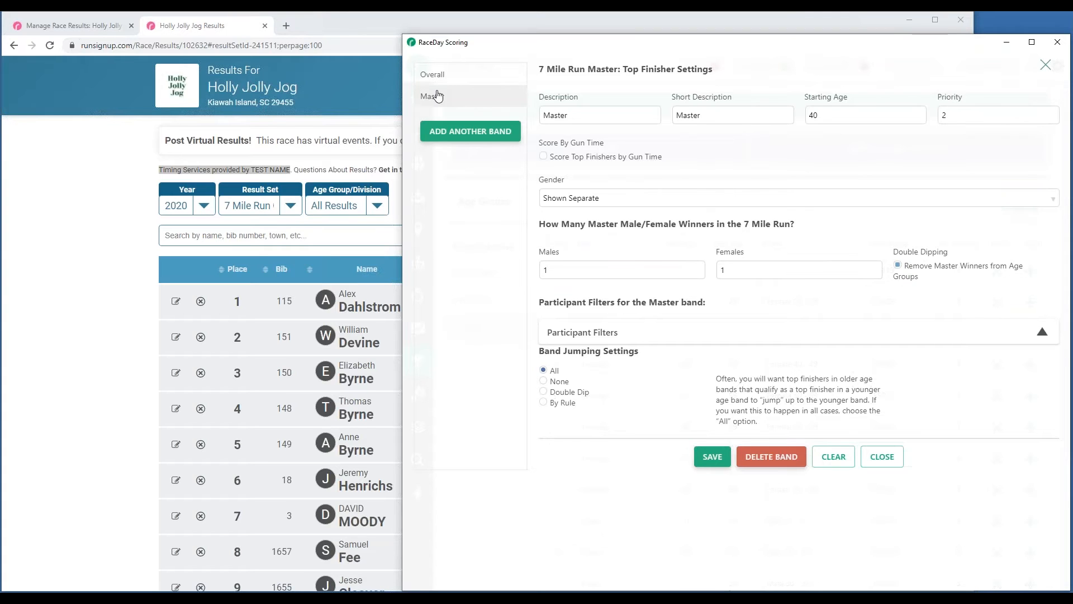
{"action": "left_click", "coordinate": [882, 457]}
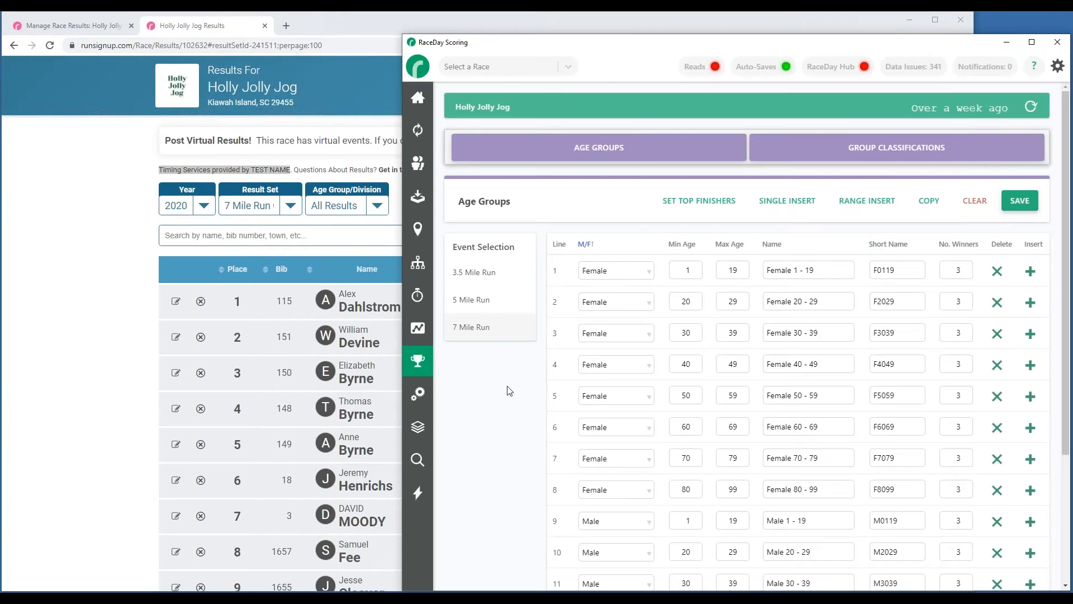
{"action": "left_click", "coordinate": [363, 305]}
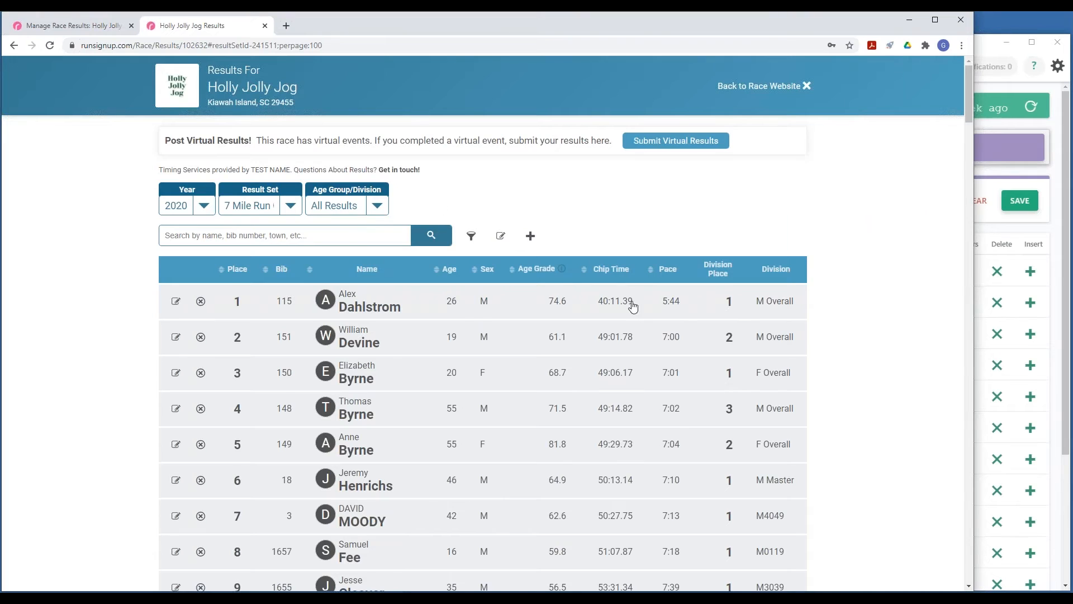
{"action": "scroll", "coordinate": [796, 311], "scroll_direction": "down", "scroll_amount": 1}
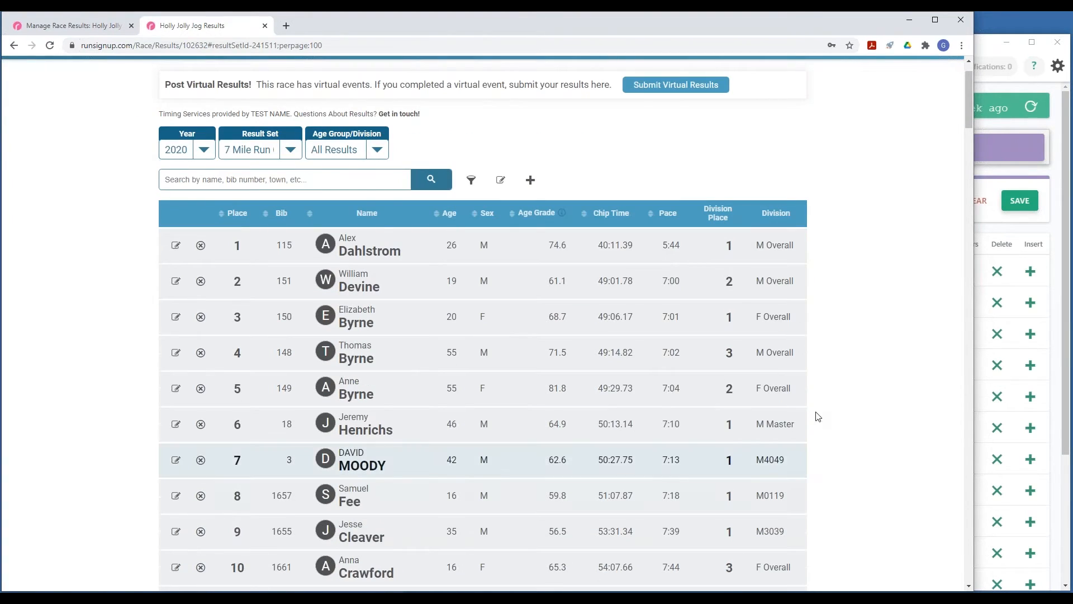
- Filter the public 7 Mile Run results by the Male 50 - 59 division
{"action": "left_click", "coordinate": [342, 149]}
{"action": "scroll", "coordinate": [336, 277], "scroll_direction": "down", "scroll_amount": 2}
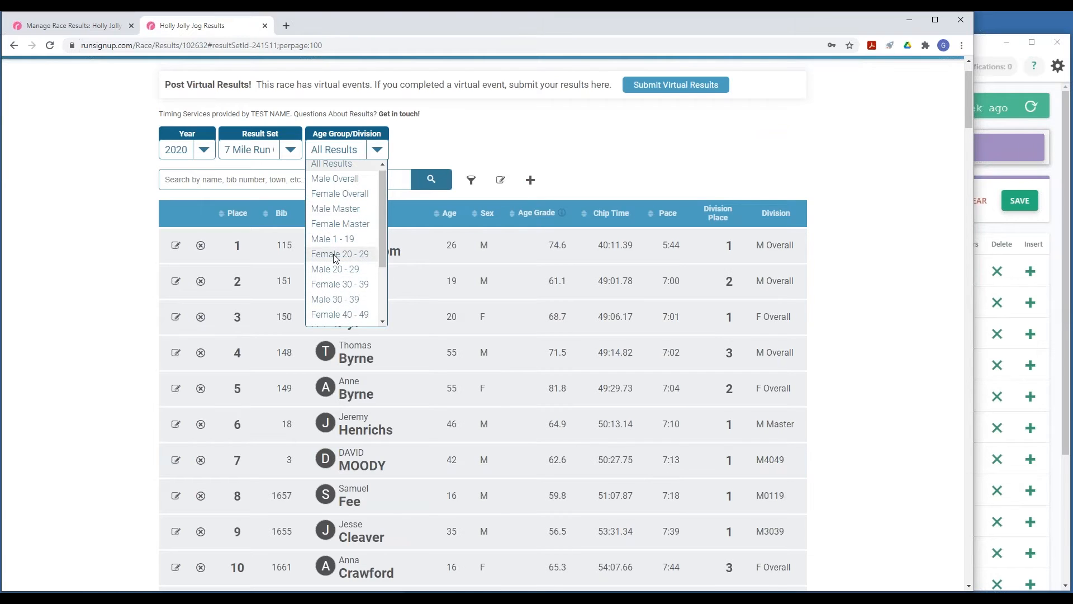
{"action": "scroll", "coordinate": [336, 259], "scroll_direction": "down", "scroll_amount": 2}
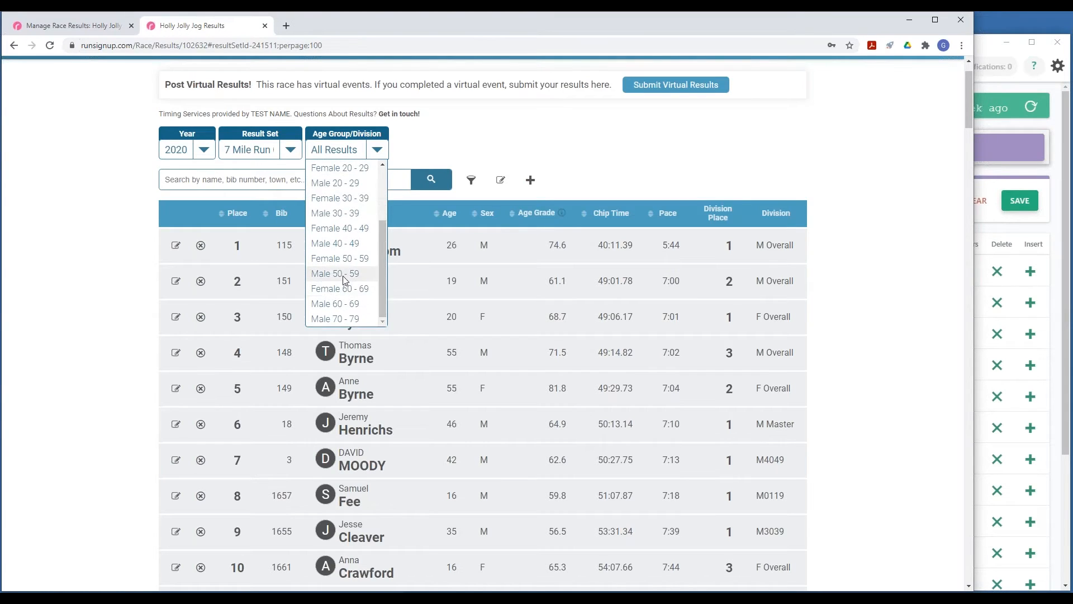
{"action": "left_click", "coordinate": [345, 274]}
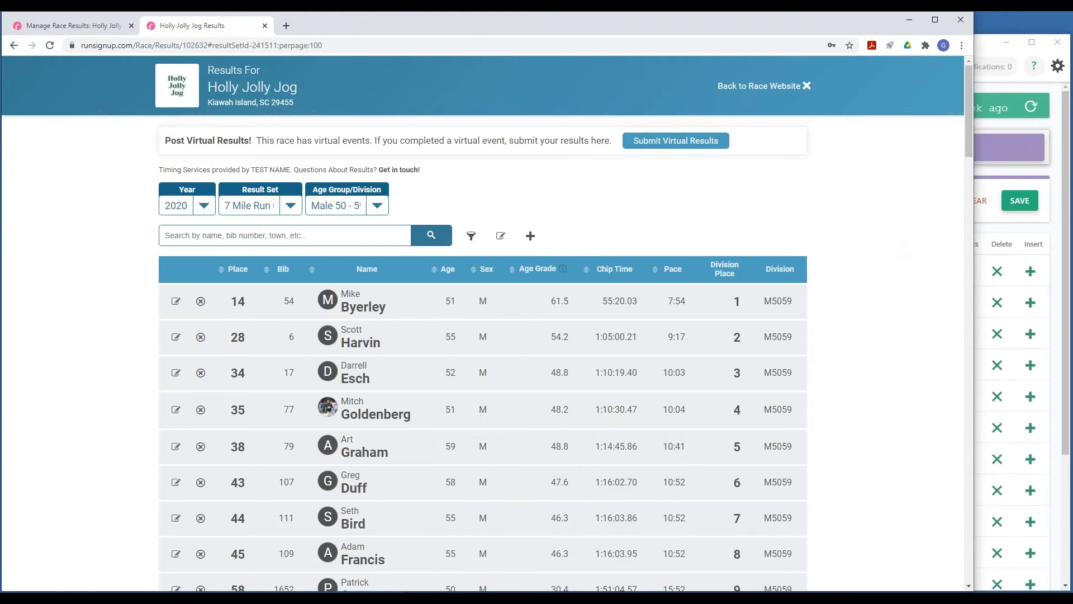
- Switch the age group/division filter on the public results page to Male Overall
{"action": "left_click", "coordinate": [299, 206]}
{"action": "left_click", "coordinate": [472, 189]}
{"action": "left_click", "coordinate": [382, 205]}
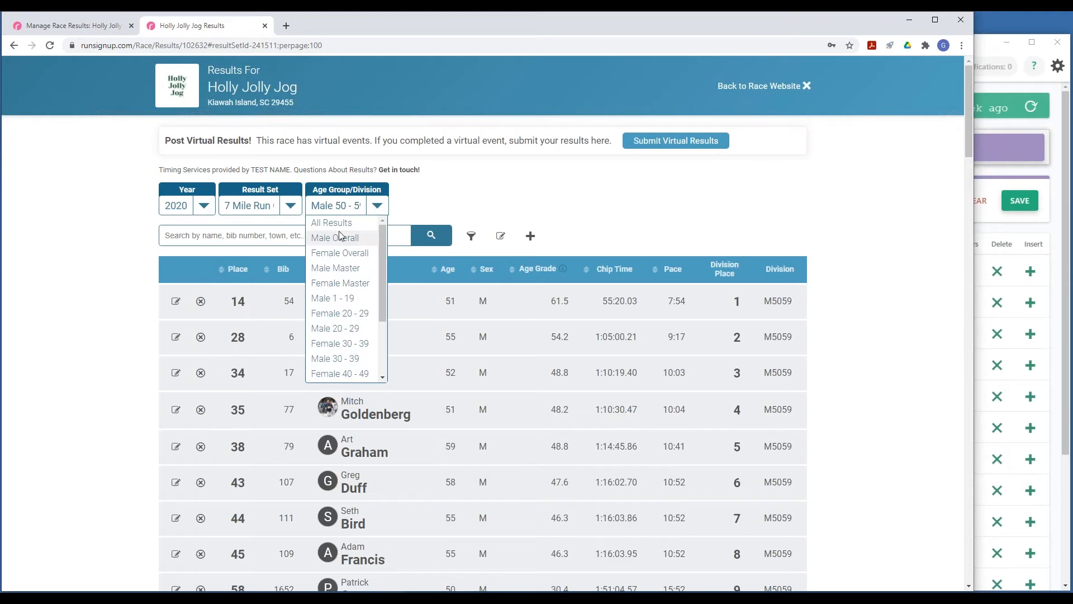
{"action": "left_click", "coordinate": [341, 237]}
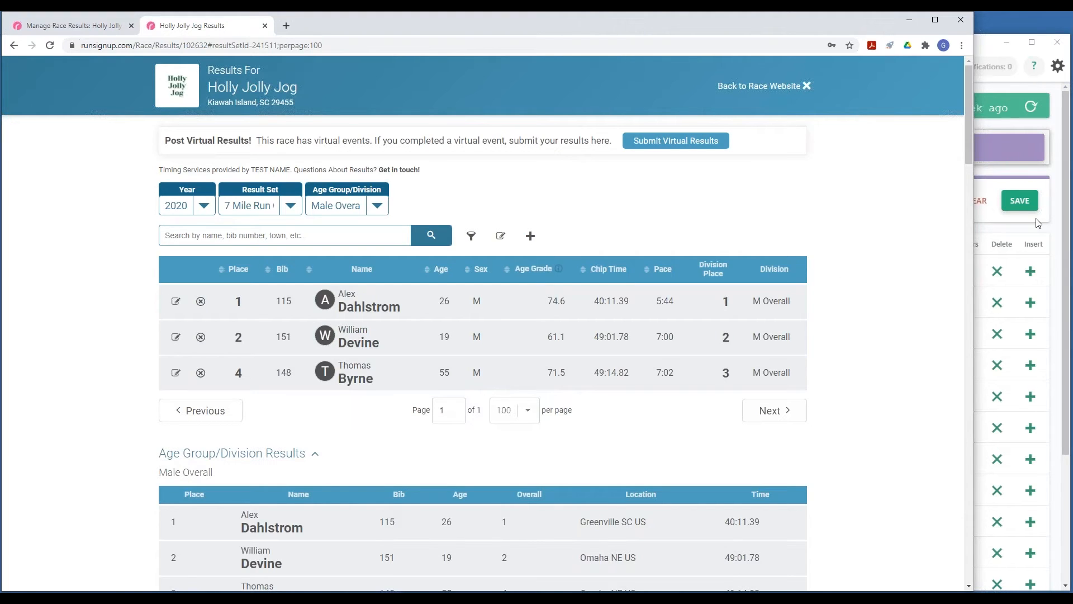
- In RaceDay Scoring, keep Remove Overall Winners from Age Groups enabled in the 7 Mile Run Overall top finisher settings, and save and close them
{"action": "left_click", "coordinate": [1069, 208]}
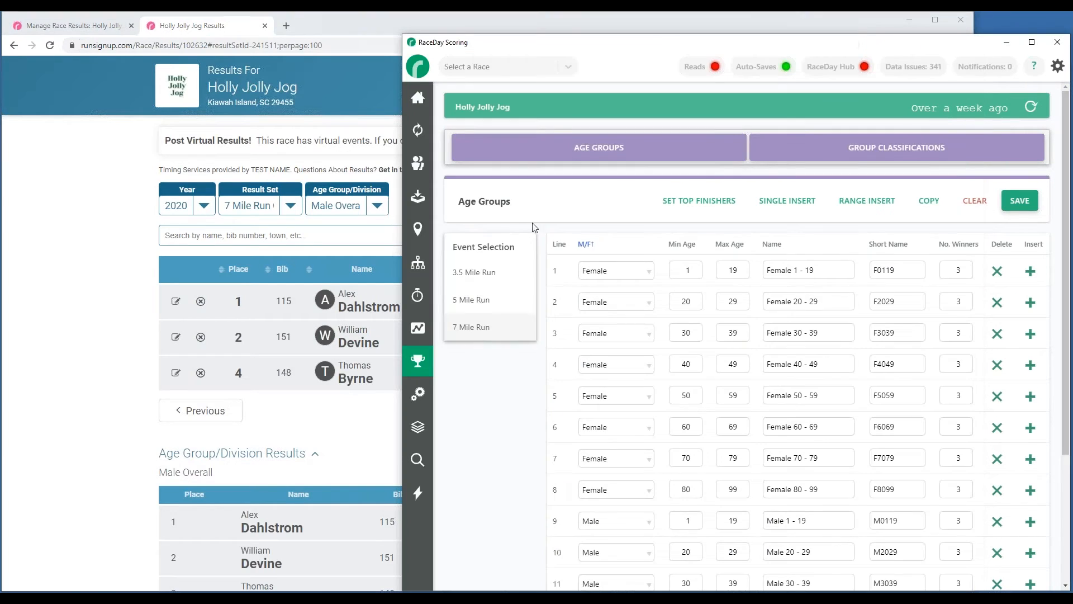
{"action": "left_click", "coordinate": [643, 201]}
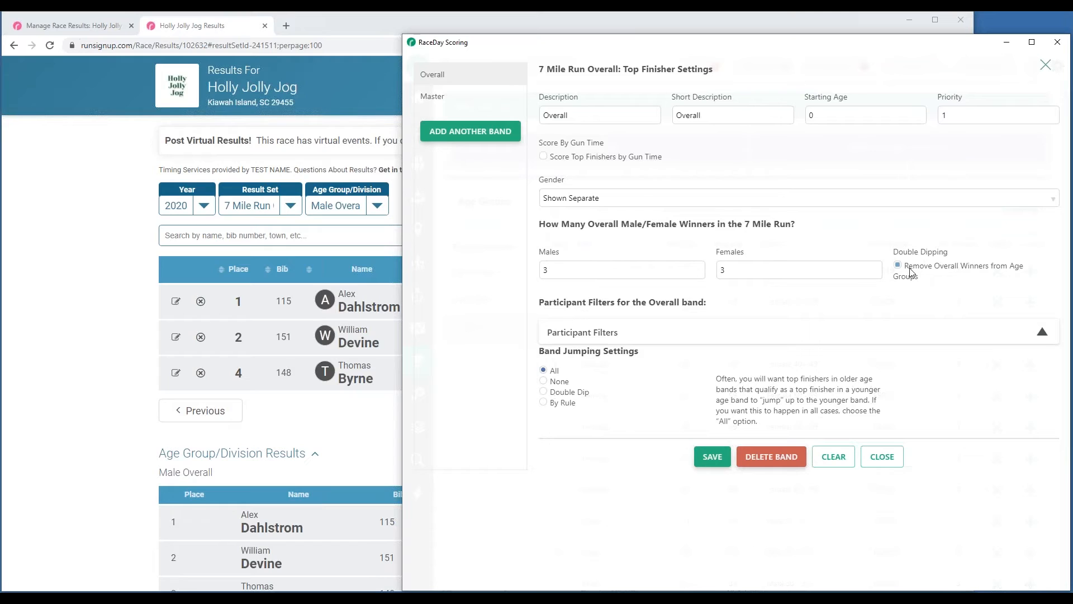
{"action": "left_click_drag", "start_coordinate": [907, 267], "coordinate": [951, 284]}
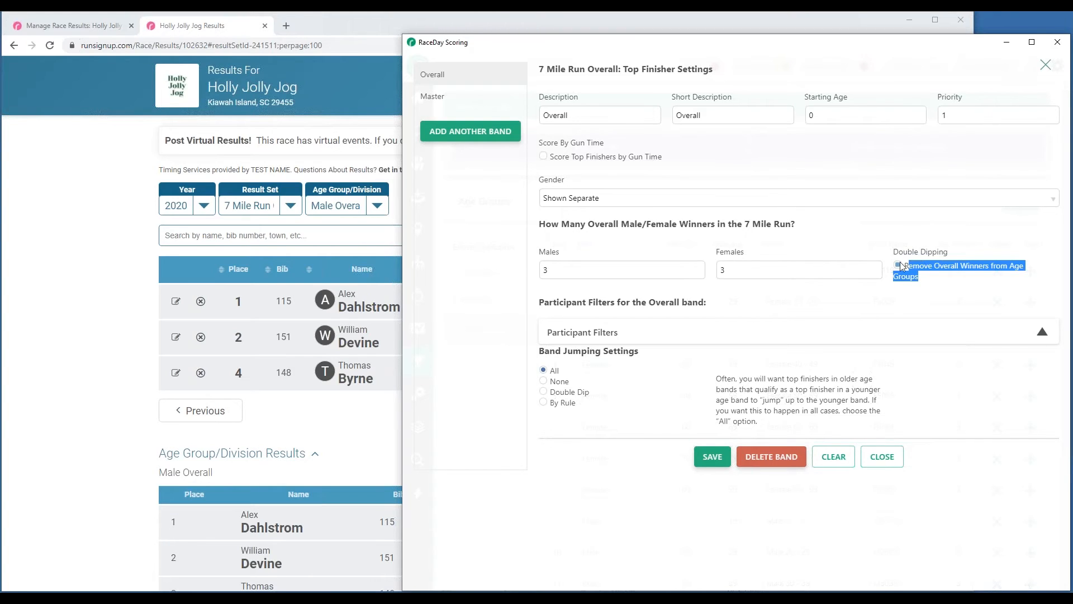
{"action": "left_click", "coordinate": [924, 268]}
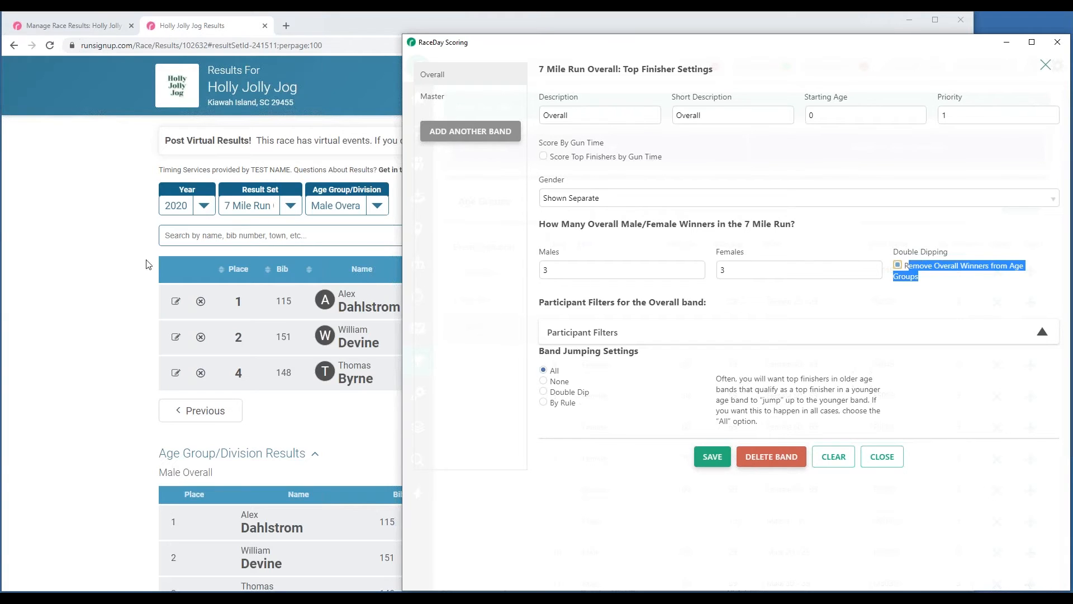
{"action": "left_click", "coordinate": [1048, 66]}
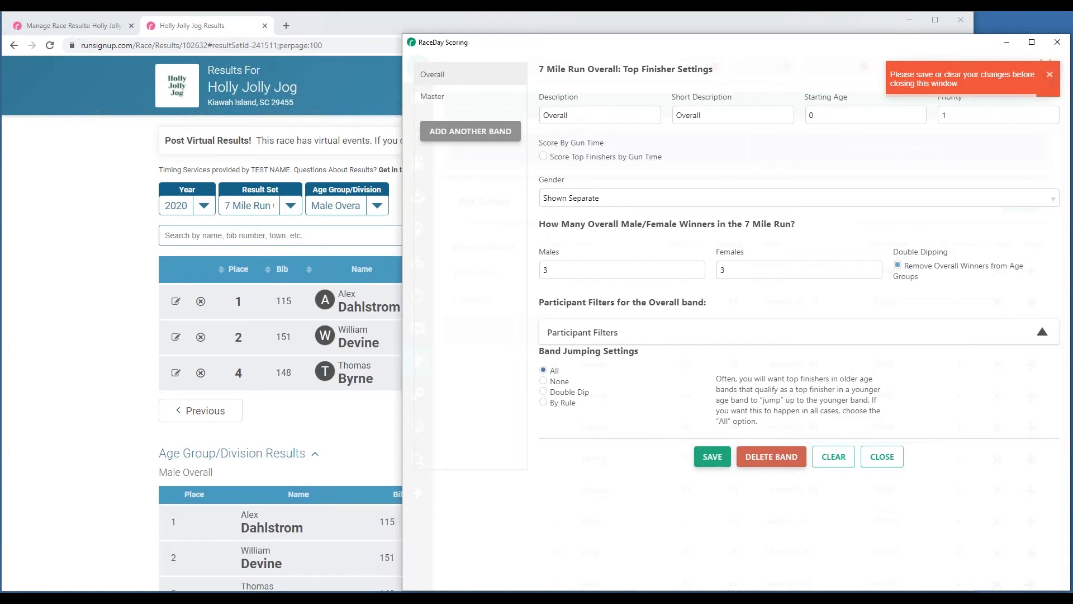
{"action": "left_click", "coordinate": [883, 457]}
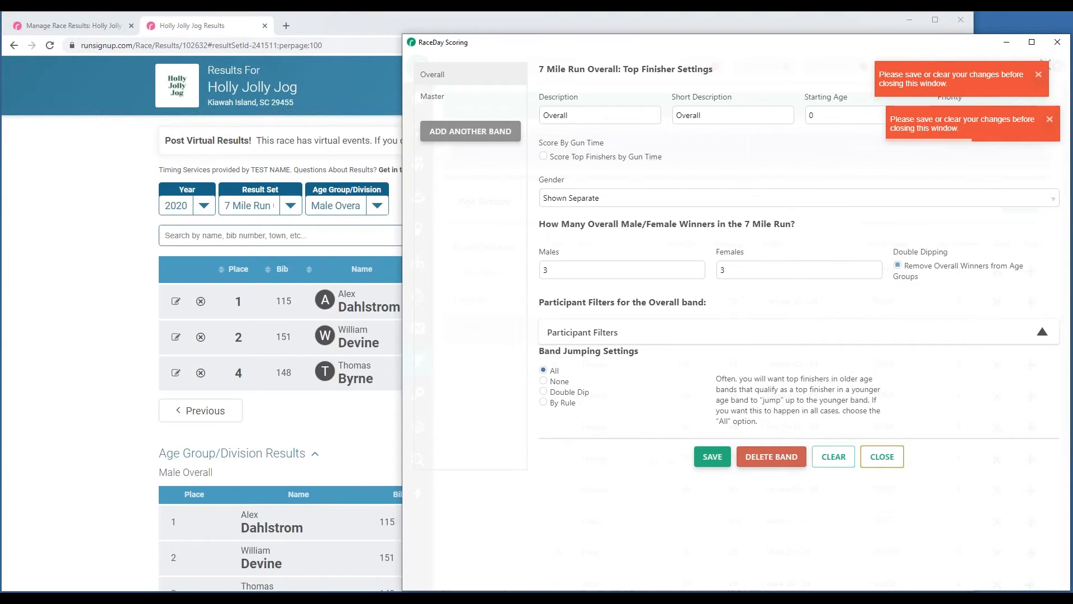
{"action": "left_click", "coordinate": [713, 456]}
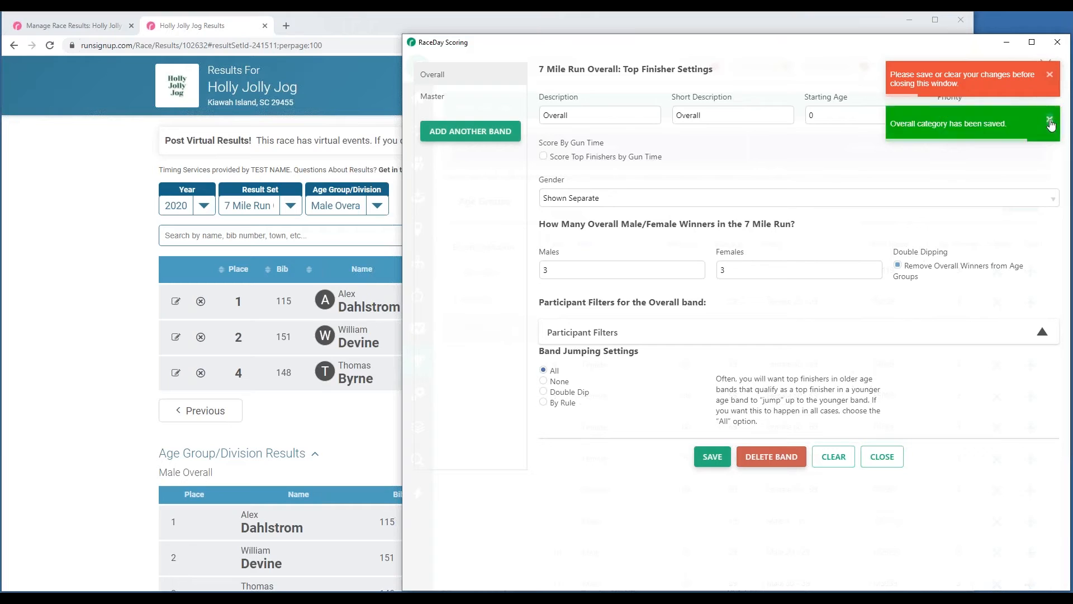
{"action": "left_click", "coordinate": [1050, 120]}
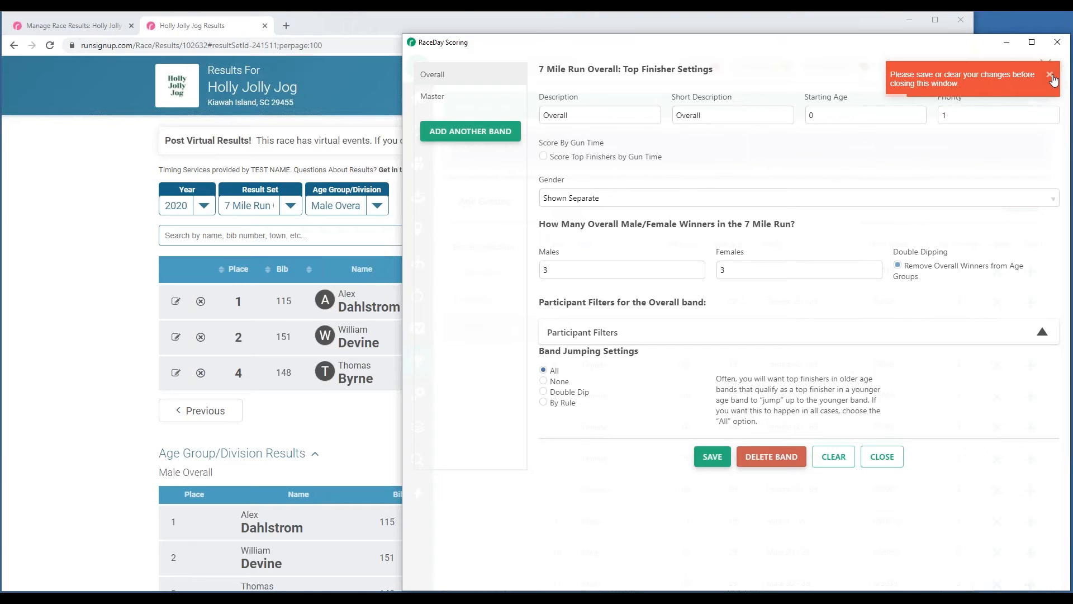
{"action": "left_click", "coordinate": [1050, 74]}
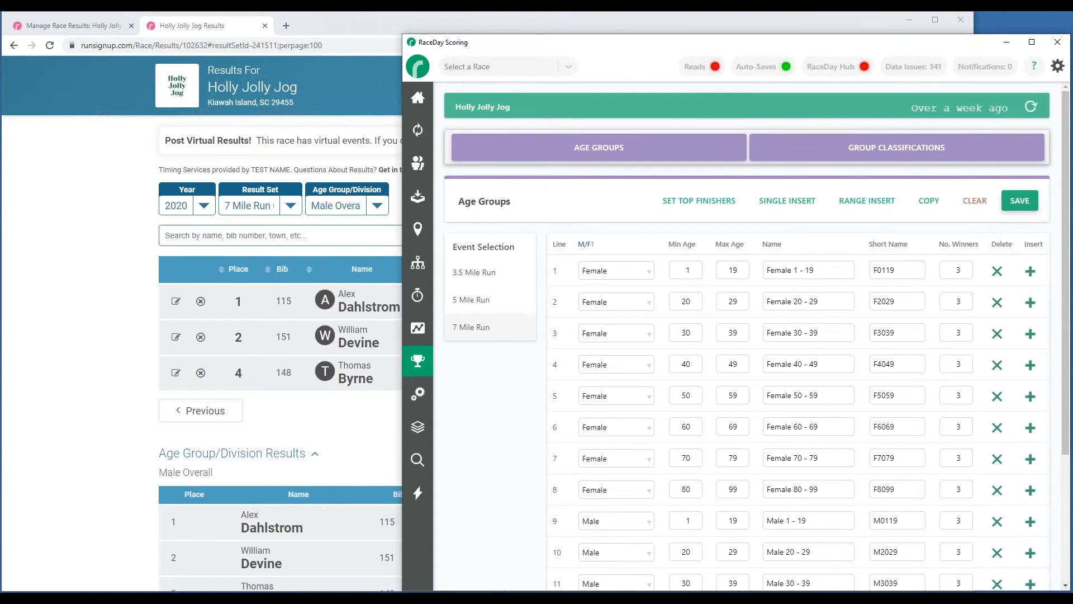
- Return to the browser, set the public results back to All Results and reload the page
{"action": "left_click", "coordinate": [101, 217]}
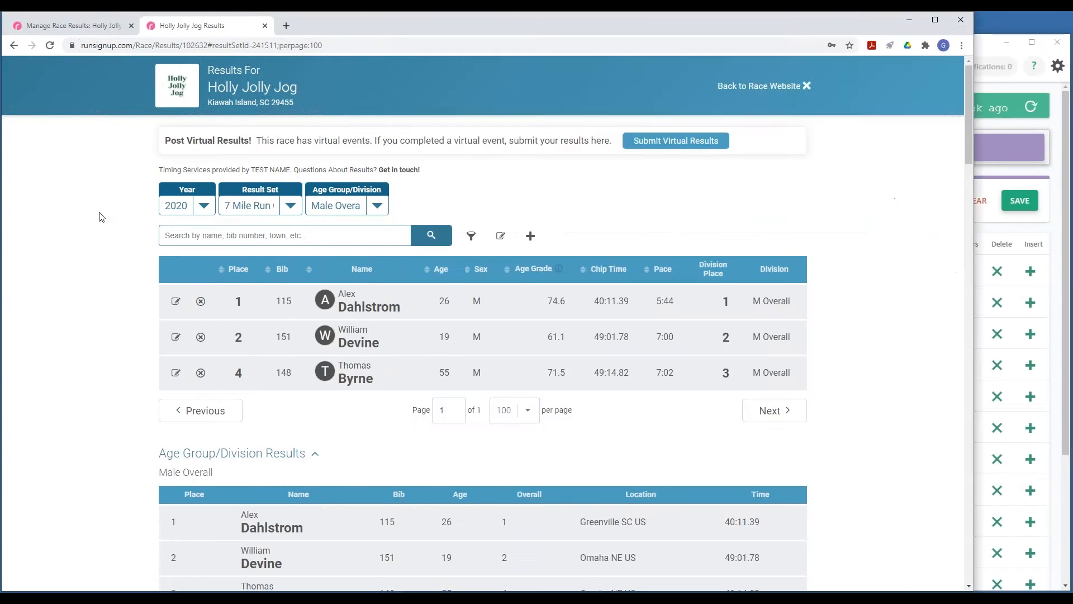
{"action": "scroll", "coordinate": [69, 320], "scroll_direction": "down", "scroll_amount": 1}
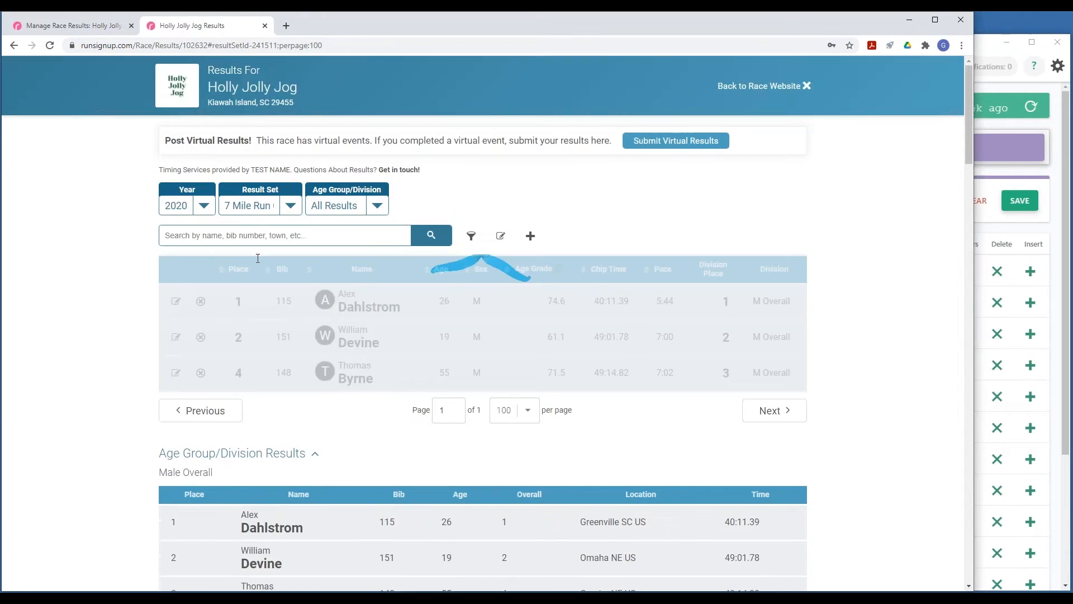
{"action": "left_click", "coordinate": [50, 45]}
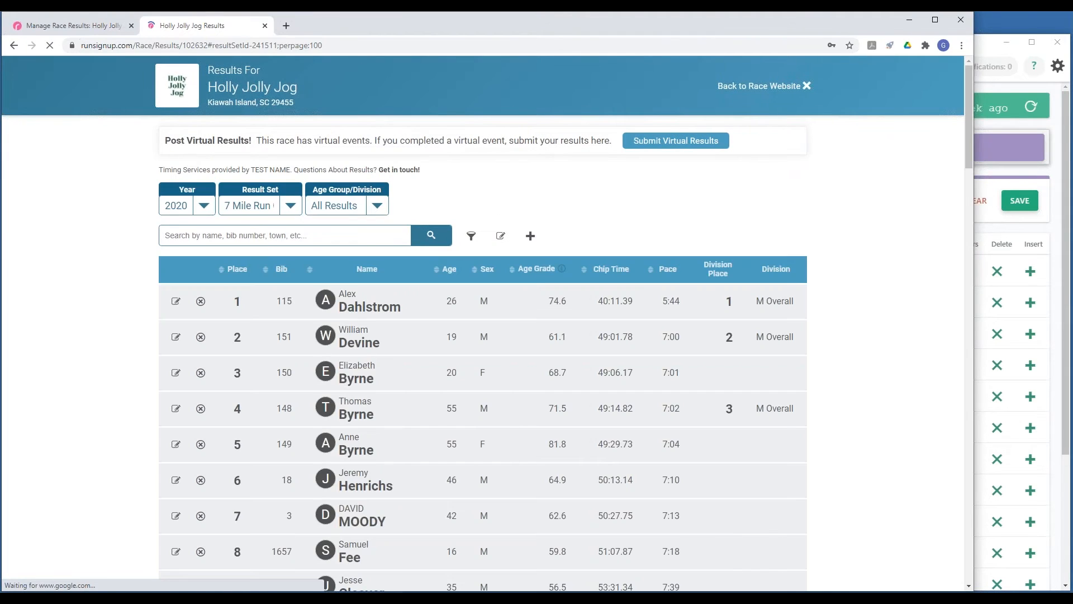
- In RaceDay Scoring, save the 7 Mile Run age groups and resave the RunSignup stream in the 7 Mile Run Overall TEST auto-save settings
{"action": "left_click", "coordinate": [1068, 260]}
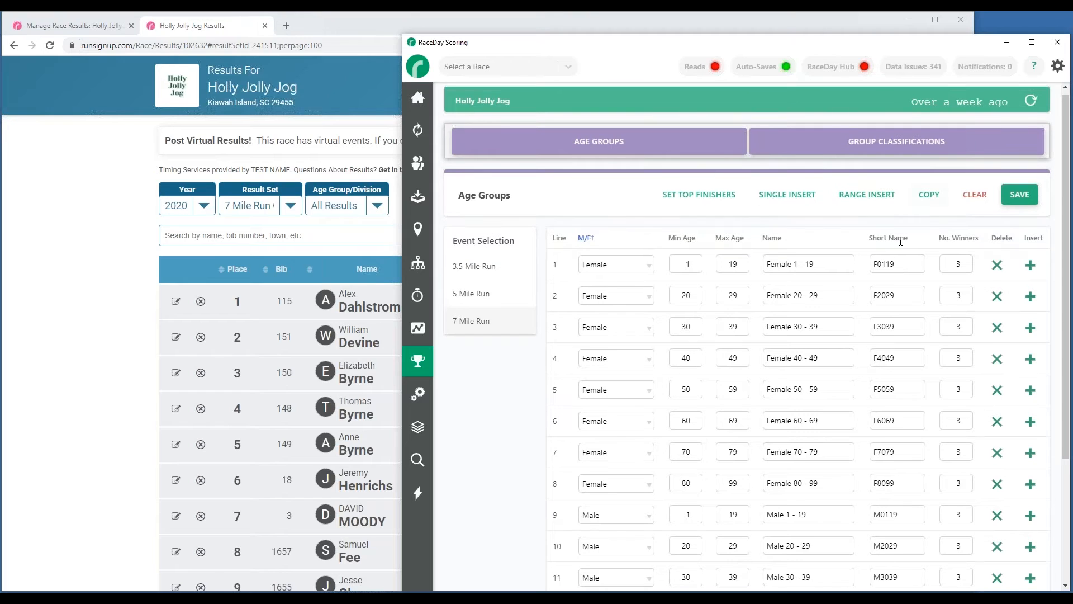
{"action": "left_click", "coordinate": [1019, 194]}
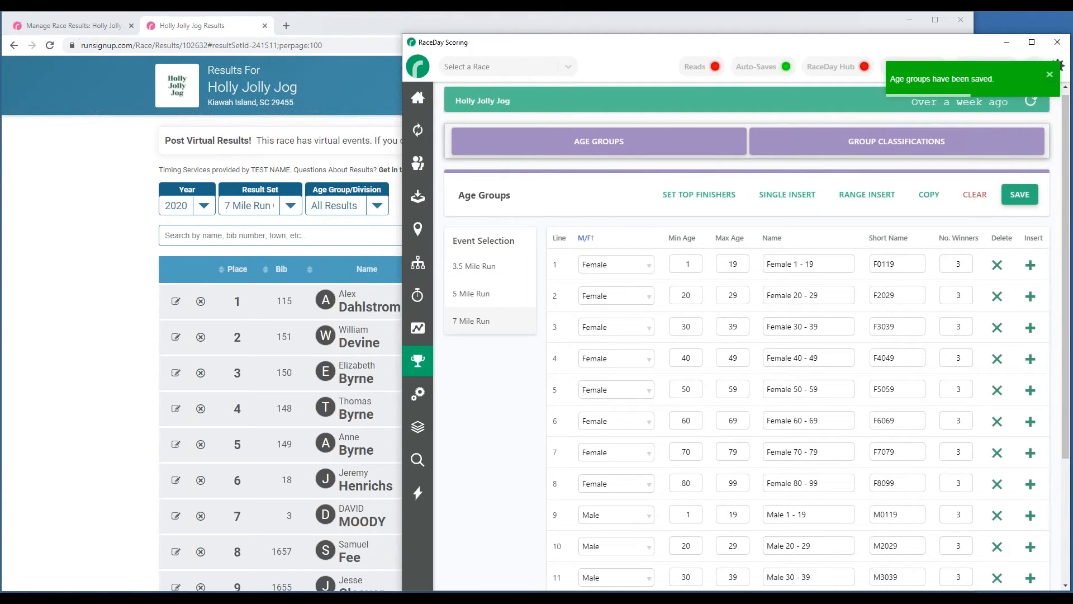
{"action": "left_click", "coordinate": [418, 428]}
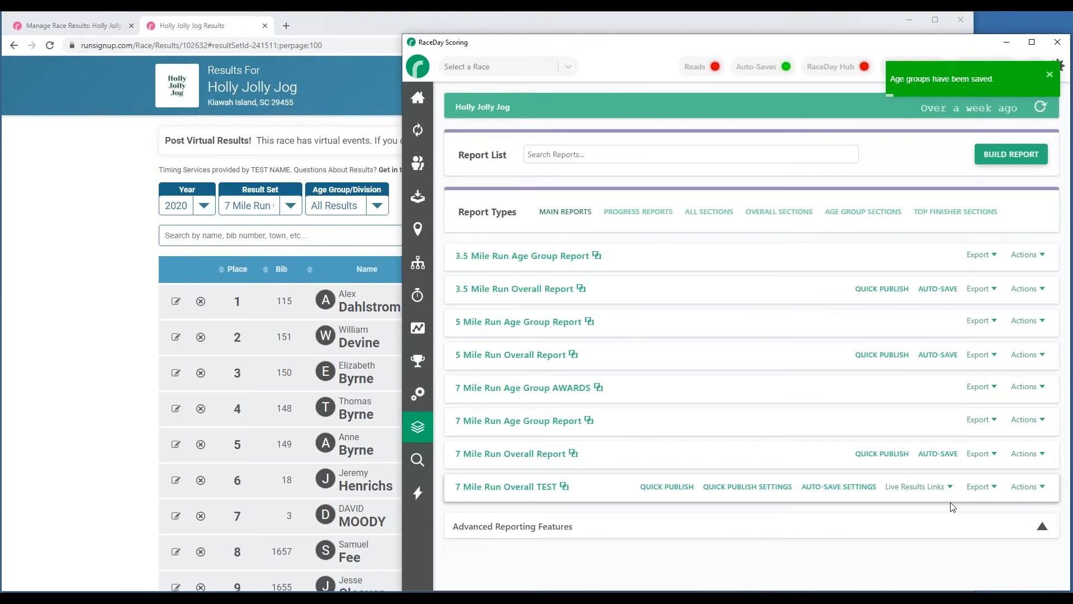
{"action": "left_click", "coordinate": [857, 490]}
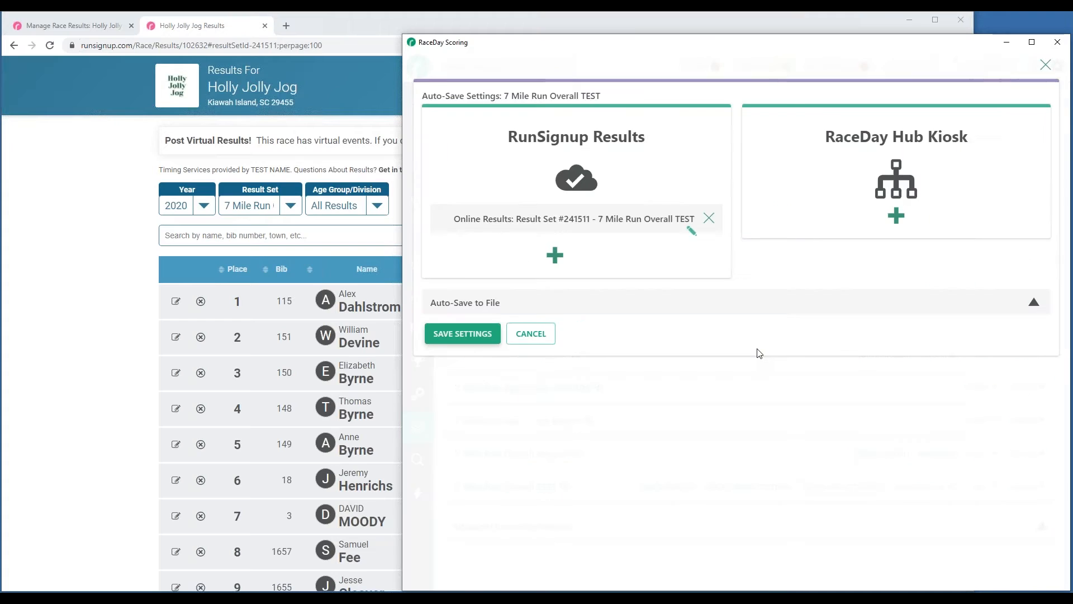
{"action": "left_click", "coordinate": [691, 232]}
{"action": "scroll", "coordinate": [732, 313], "scroll_direction": "down", "scroll_amount": 2}
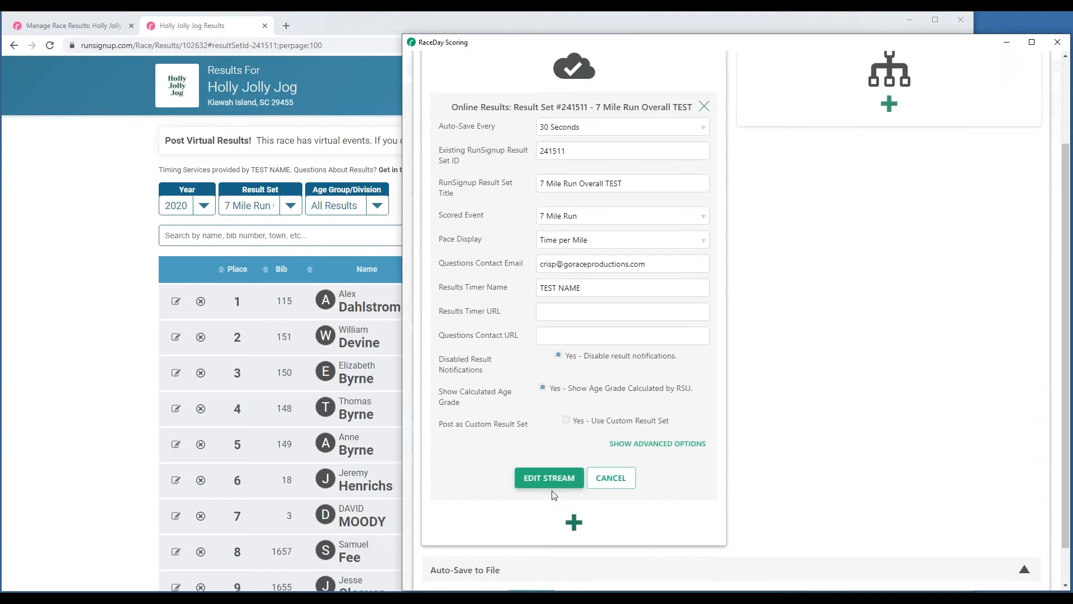
{"action": "left_click", "coordinate": [549, 477]}
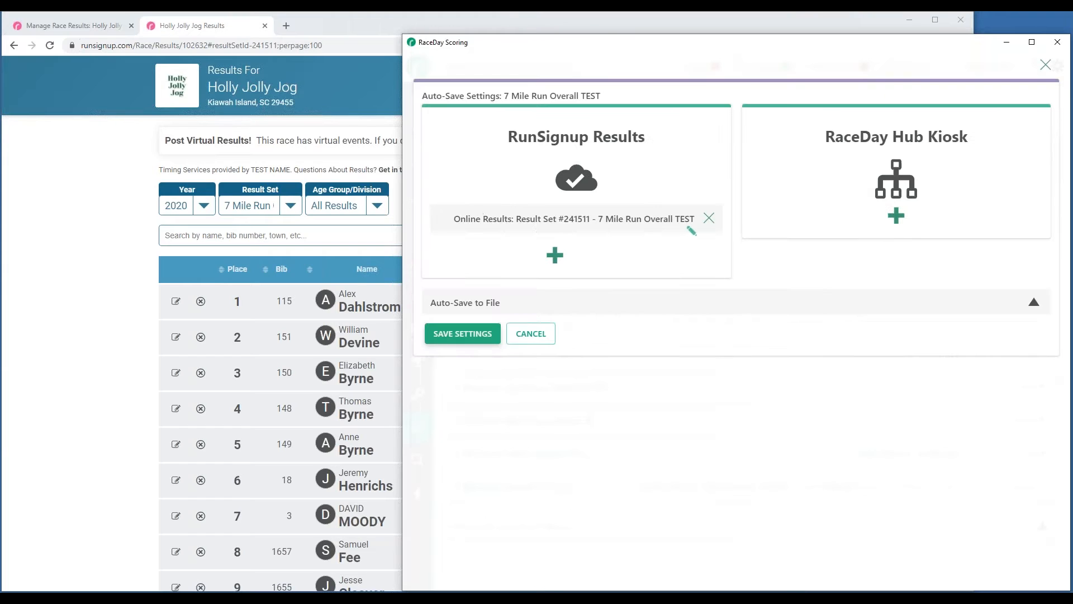
{"action": "left_click", "coordinate": [467, 332]}
- Reload the public results page in the browser and select the 7 Mile Run Overall TEST result set
{"action": "left_click", "coordinate": [48, 46]}
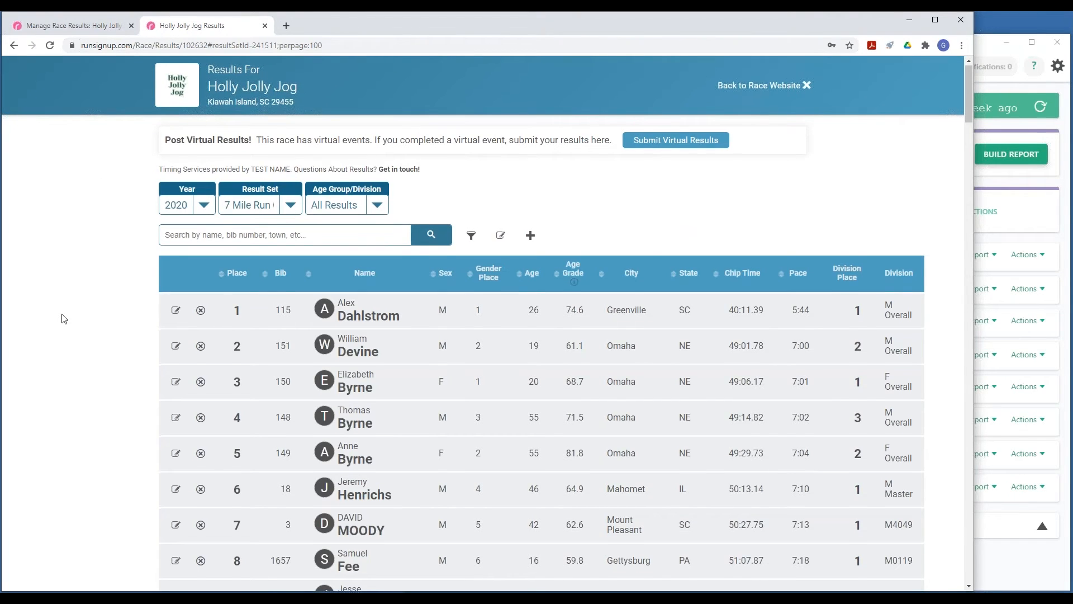
{"action": "scroll", "coordinate": [63, 319], "scroll_direction": "down", "scroll_amount": 2}
{"action": "left_click", "coordinate": [254, 93]}
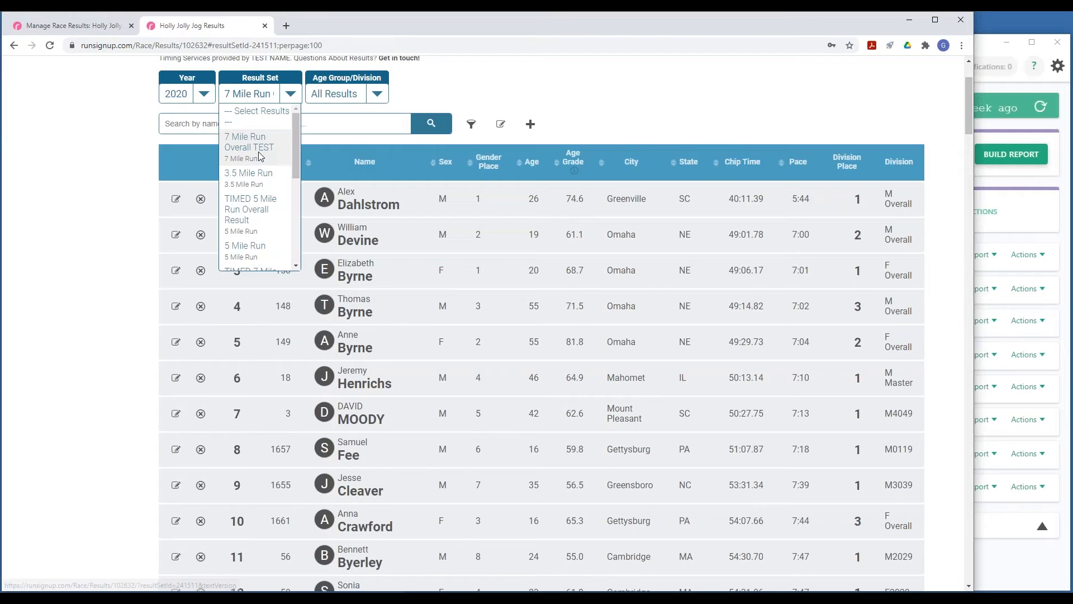
{"action": "left_click", "coordinate": [260, 157]}
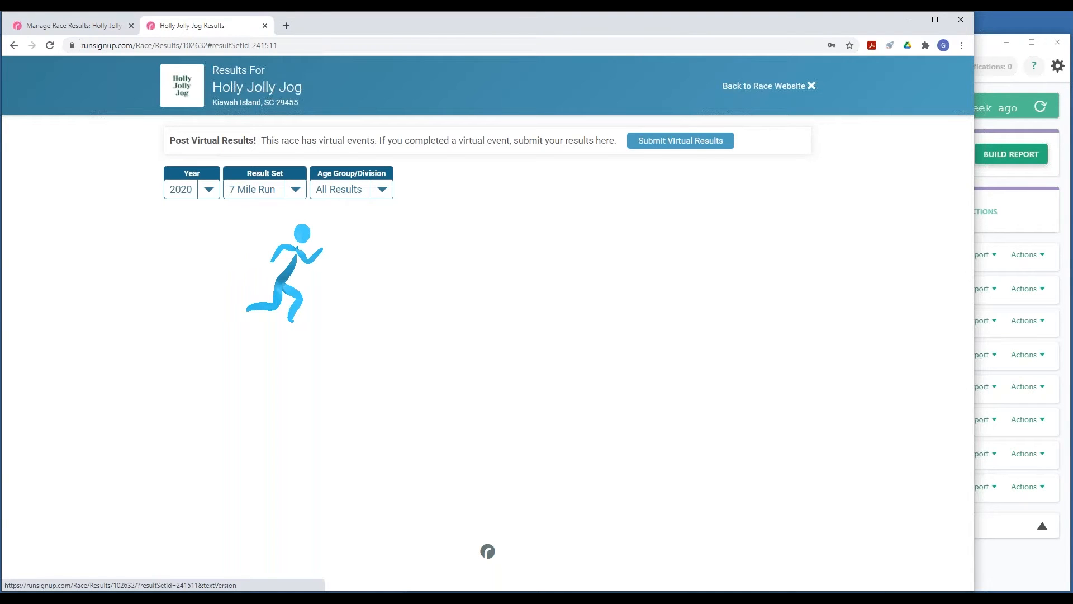
- Examine the columns and division places in the full 7 Mile Run results list, and the age group/division tables below it
{"action": "scroll", "coordinate": [100, 336], "scroll_direction": "down", "scroll_amount": 2}
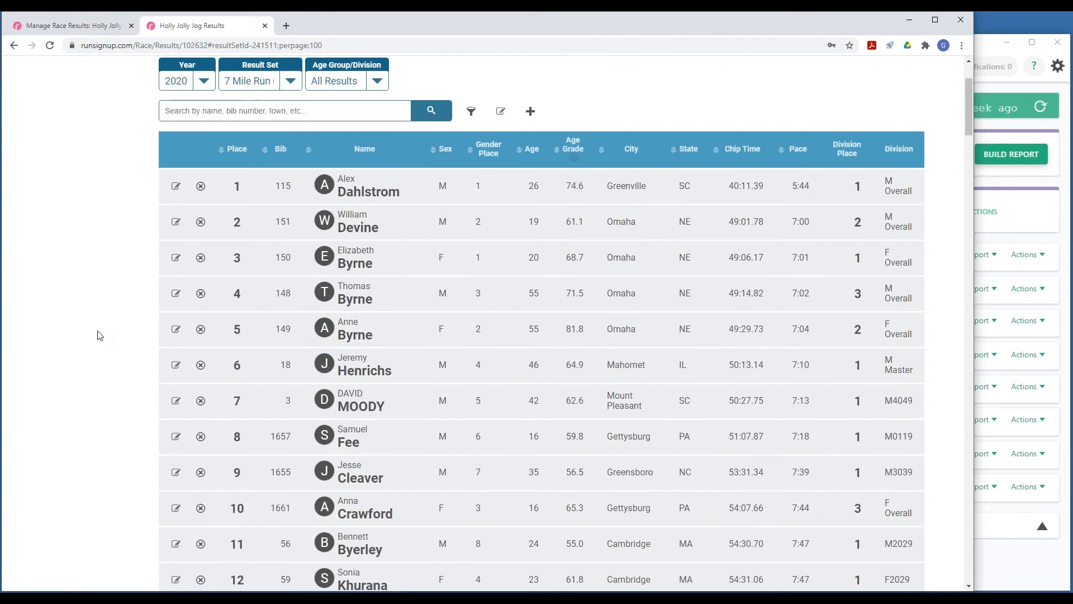
{"action": "scroll", "coordinate": [99, 336], "scroll_direction": "down", "scroll_amount": 15}
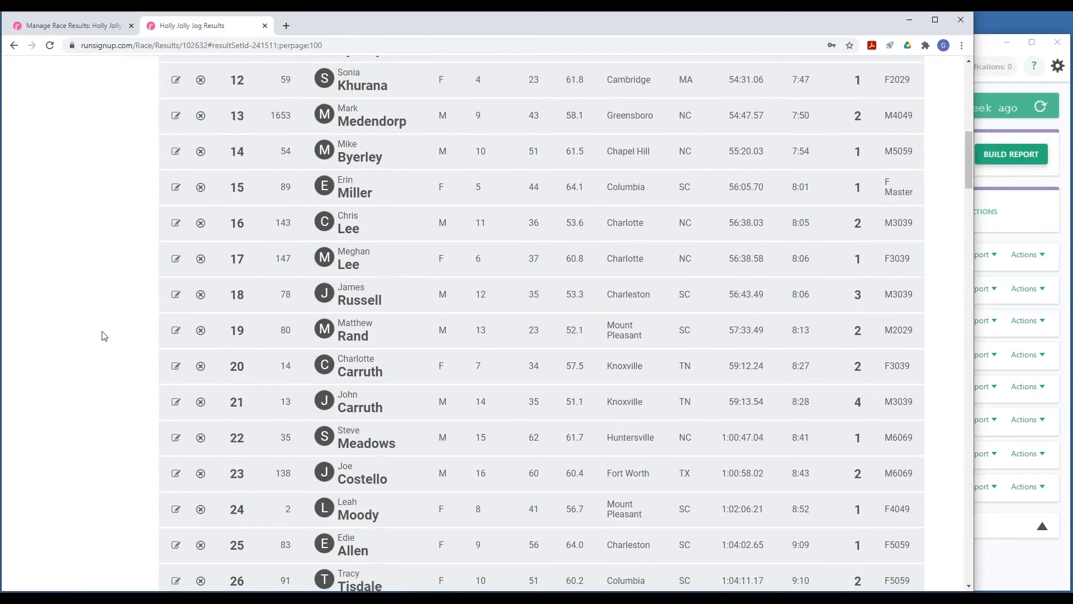
{"action": "scroll", "coordinate": [102, 337], "scroll_direction": "down", "scroll_amount": 8}
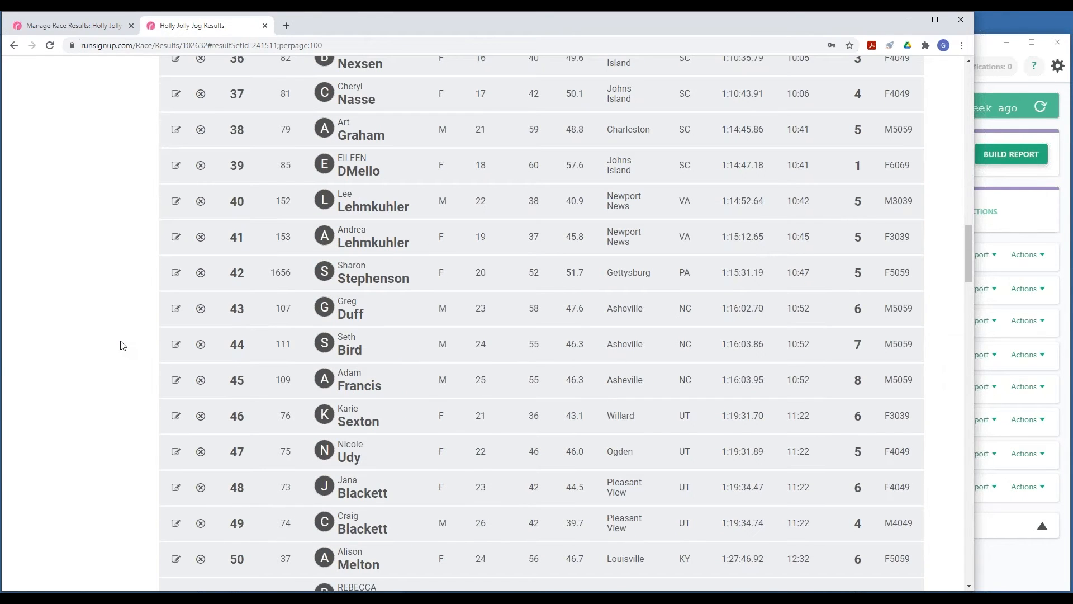
{"action": "scroll", "coordinate": [122, 345], "scroll_direction": "down", "scroll_amount": 3}
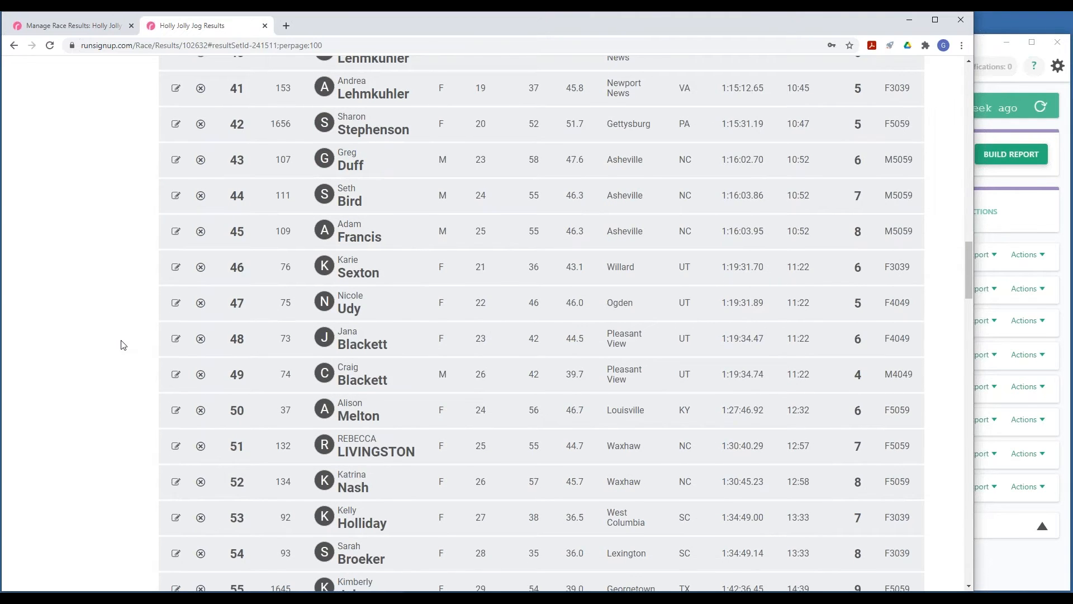
{"action": "scroll", "coordinate": [122, 345], "scroll_direction": "down", "scroll_amount": 6}
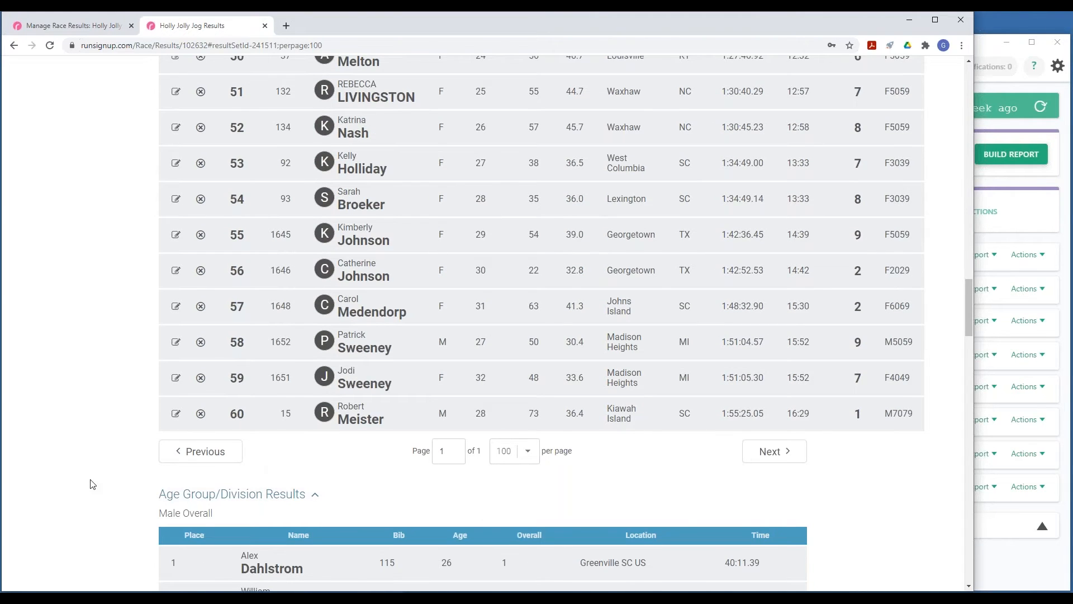
{"action": "scroll", "coordinate": [44, 470], "scroll_direction": "down", "scroll_amount": 2}
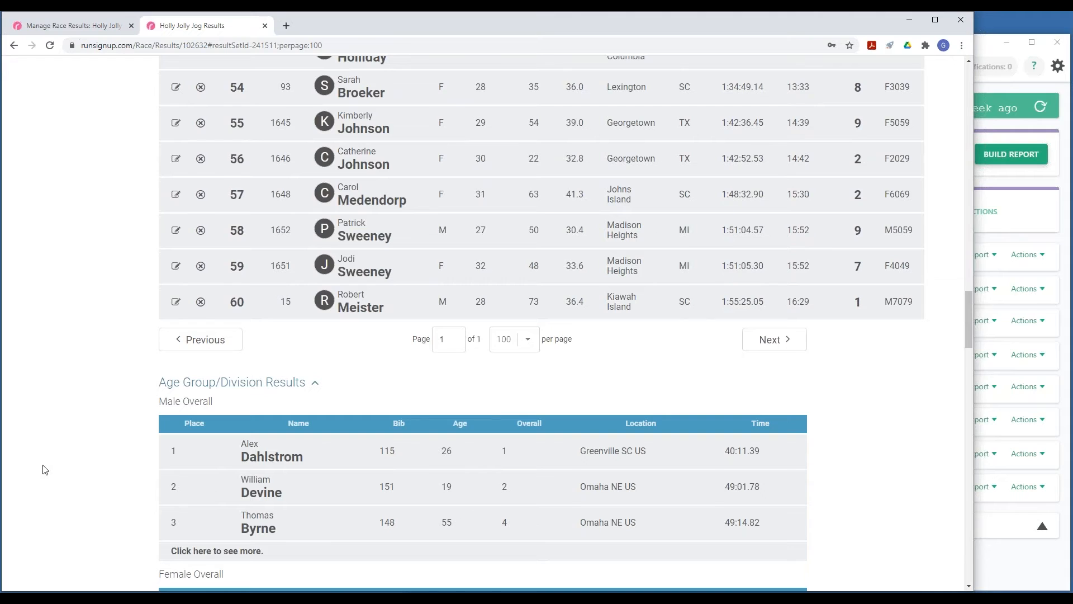
{"action": "scroll", "coordinate": [122, 298], "scroll_direction": "down", "scroll_amount": 2}
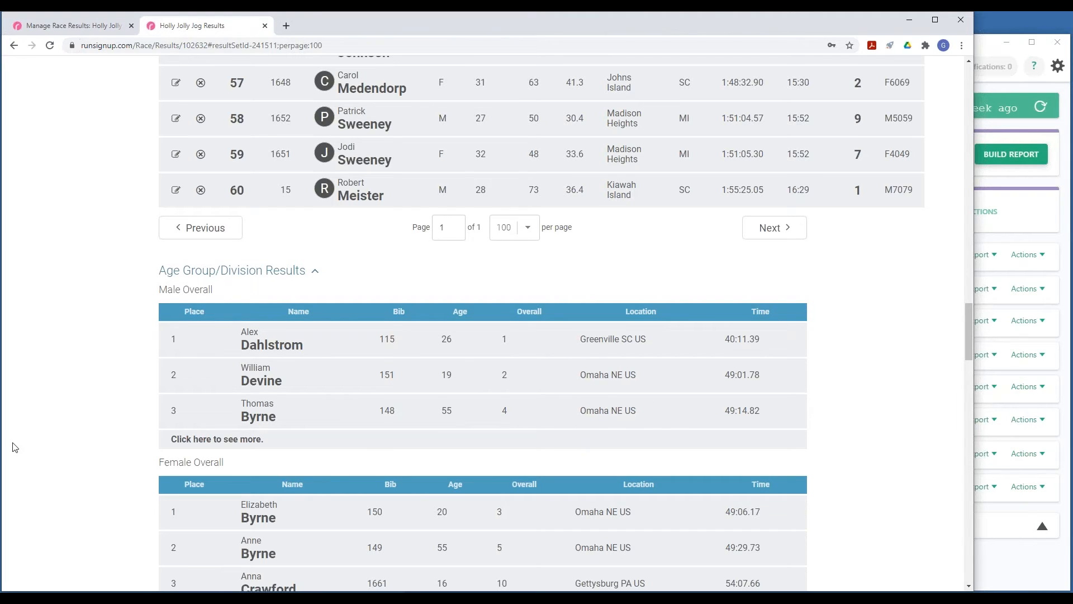
{"action": "scroll", "coordinate": [14, 447], "scroll_direction": "down", "scroll_amount": 3}
{"action": "scroll", "coordinate": [63, 434], "scroll_direction": "down", "scroll_amount": 3}
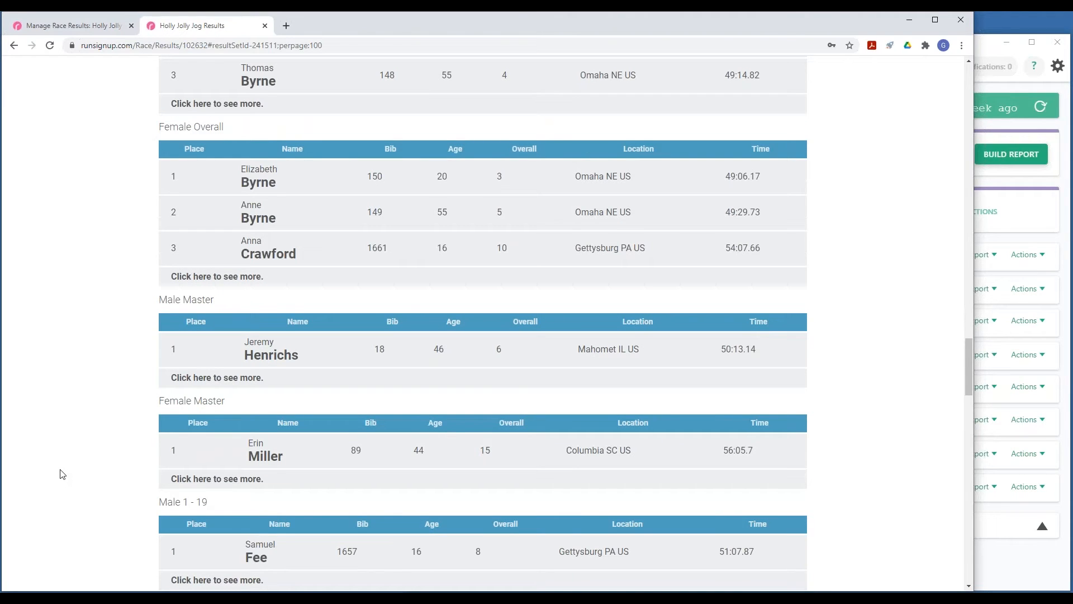
{"action": "scroll", "coordinate": [95, 464], "scroll_direction": "down", "scroll_amount": 3}
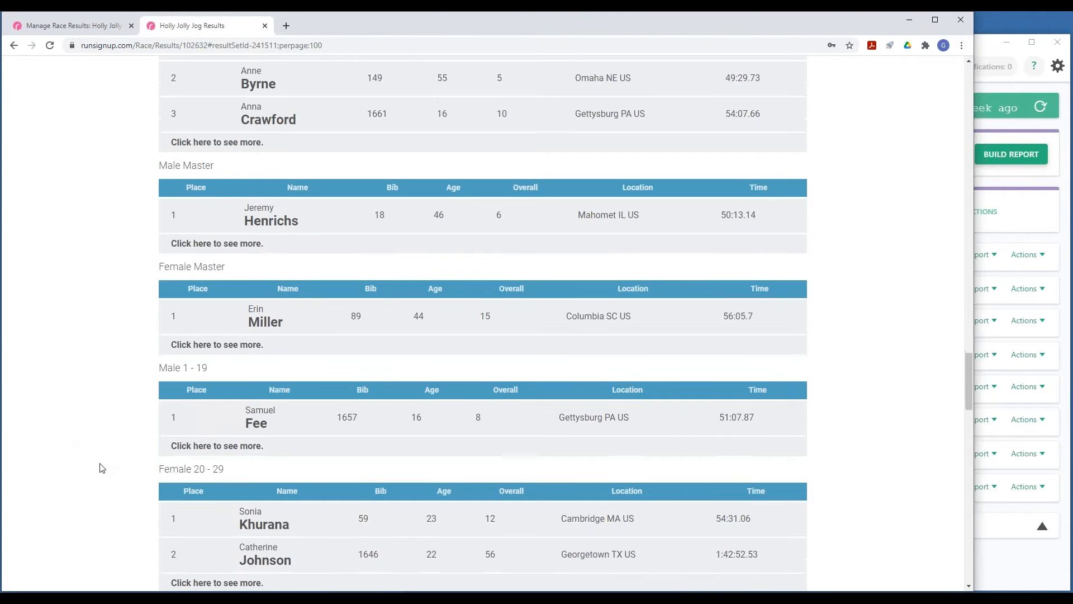
- Review the age group/division tables and open the full Female 40 - 49 results list
{"action": "scroll", "coordinate": [102, 467], "scroll_direction": "down", "scroll_amount": 1}
{"action": "scroll", "coordinate": [103, 464], "scroll_direction": "down", "scroll_amount": 2}
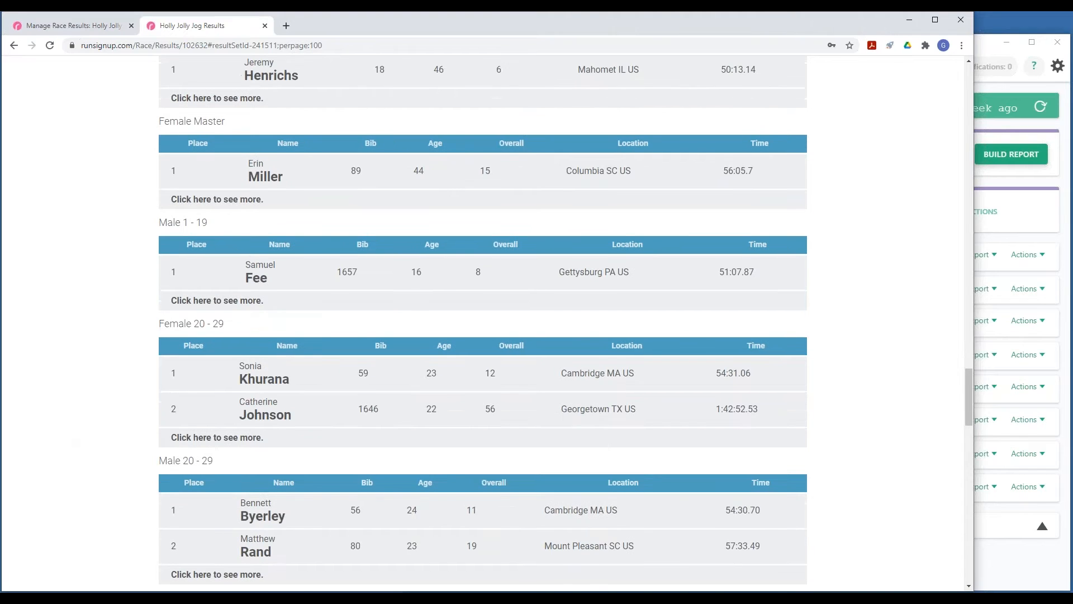
{"action": "scroll", "coordinate": [126, 438], "scroll_direction": "down", "scroll_amount": 1}
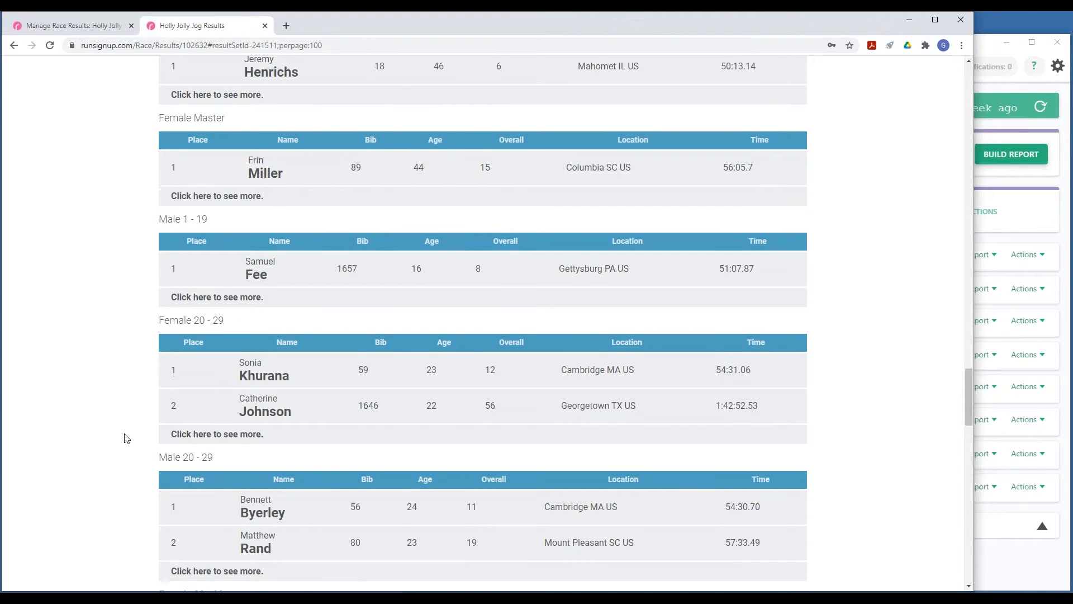
{"action": "scroll", "coordinate": [126, 438], "scroll_direction": "down", "scroll_amount": 2}
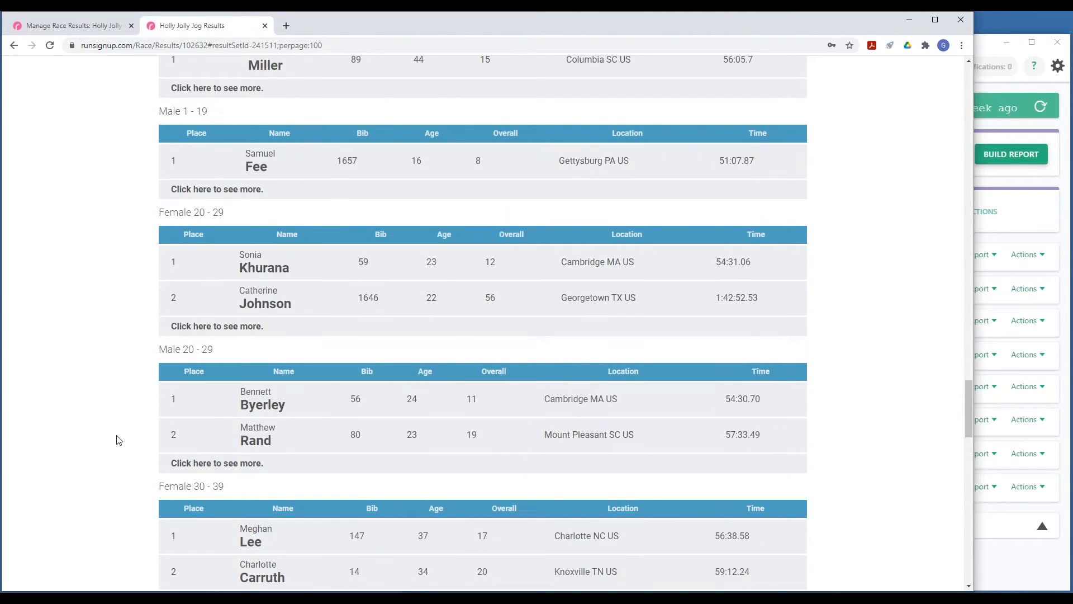
{"action": "scroll", "coordinate": [129, 402], "scroll_direction": "down", "scroll_amount": 4}
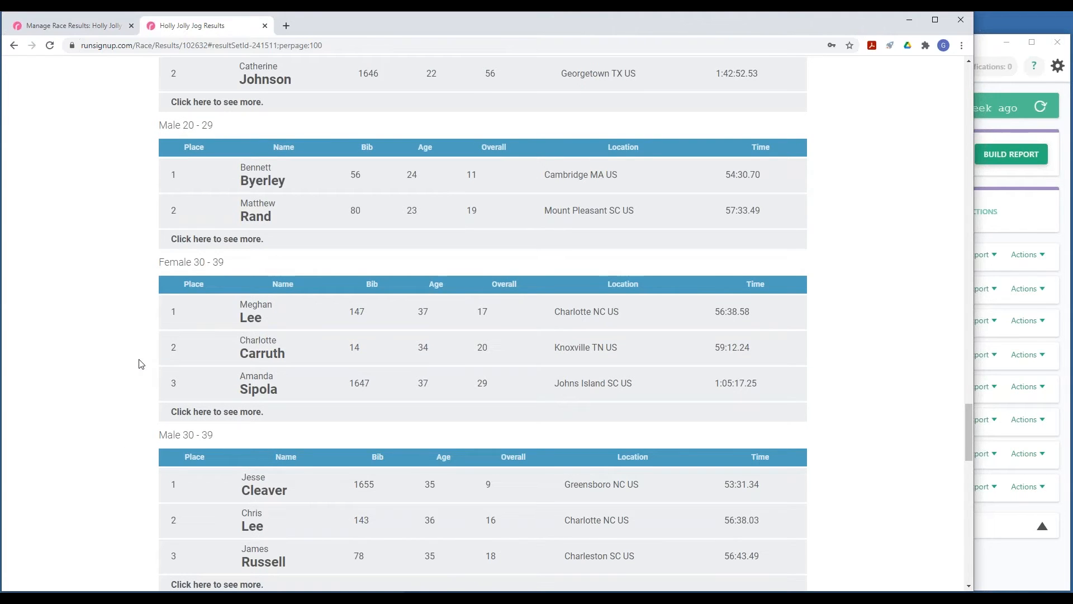
{"action": "scroll", "coordinate": [141, 364], "scroll_direction": "down", "scroll_amount": 5}
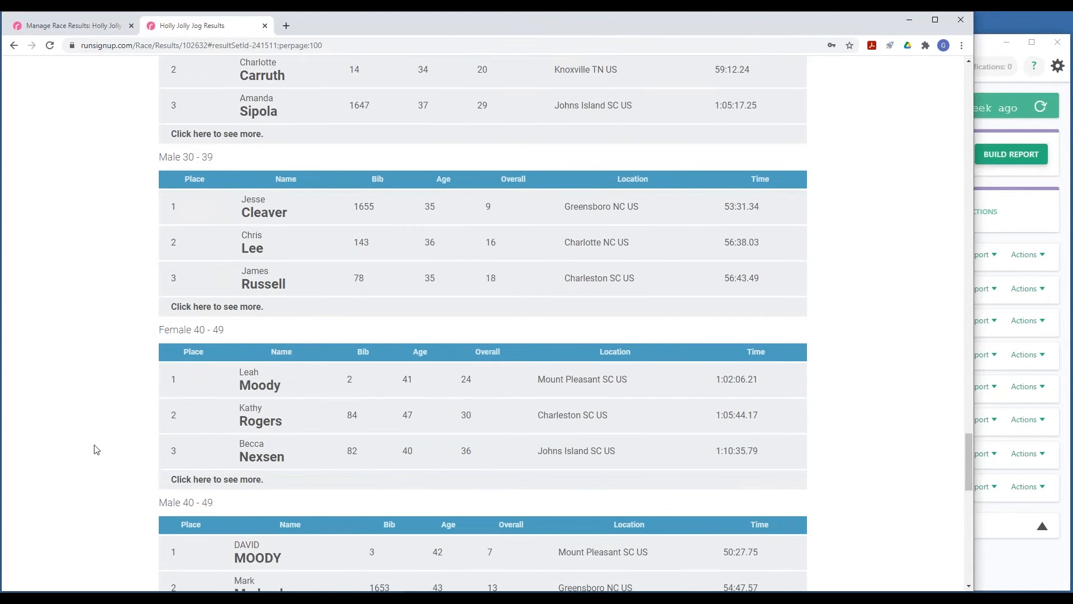
{"action": "left_click", "coordinate": [216, 479]}
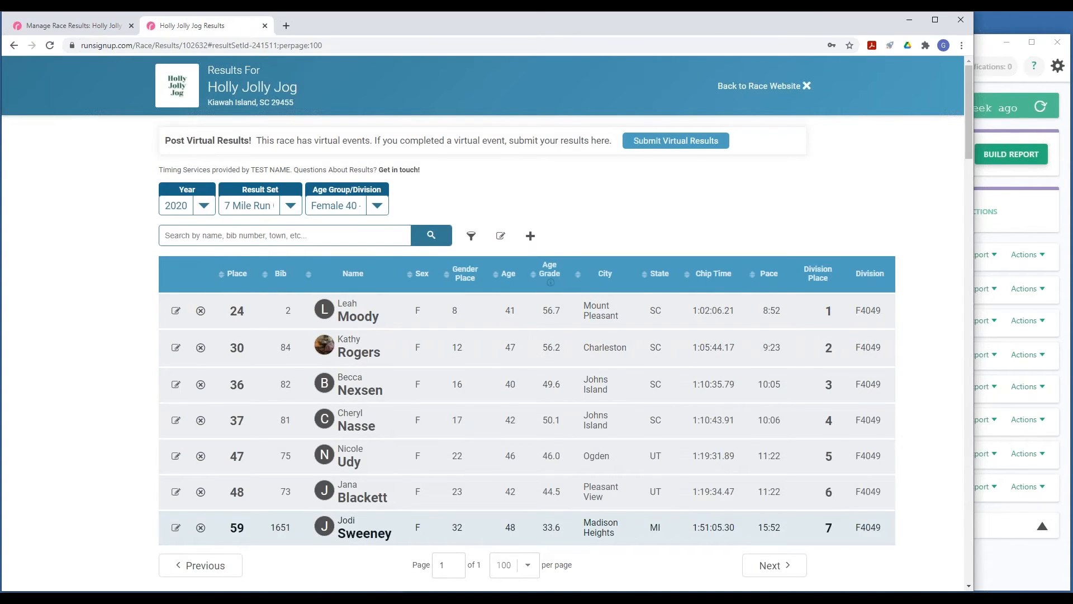
- Set the age group/division filter of the public results back to All Results
{"action": "left_click", "coordinate": [381, 211]}
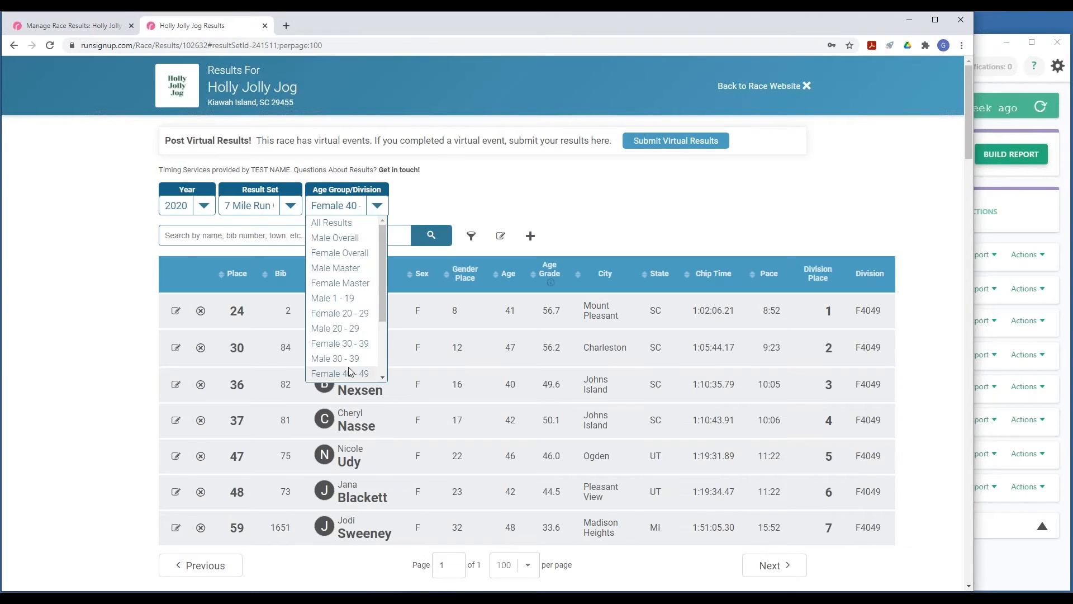
{"action": "left_click", "coordinate": [12, 45]}
{"action": "left_click", "coordinate": [377, 205]}
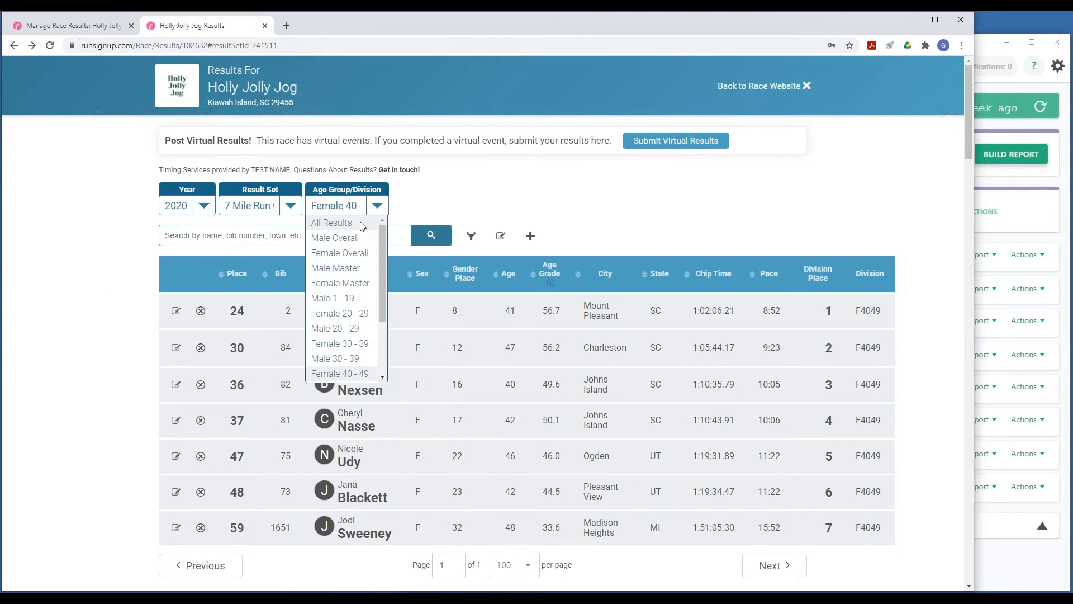
{"action": "left_click", "coordinate": [336, 222]}
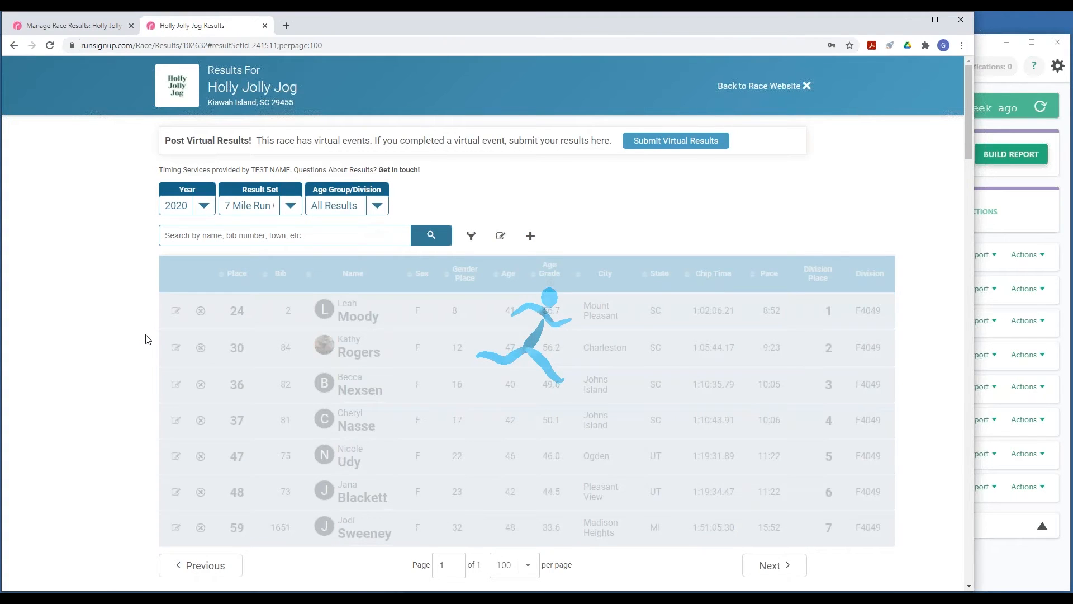
- Examine the end of the 7 Mile Run results list and the division tables from Male Overall through Male 70 - 79
{"action": "scroll", "coordinate": [96, 363], "scroll_direction": "down", "scroll_amount": 20}
{"action": "scroll", "coordinate": [100, 373], "scroll_direction": "up", "scroll_amount": 6}
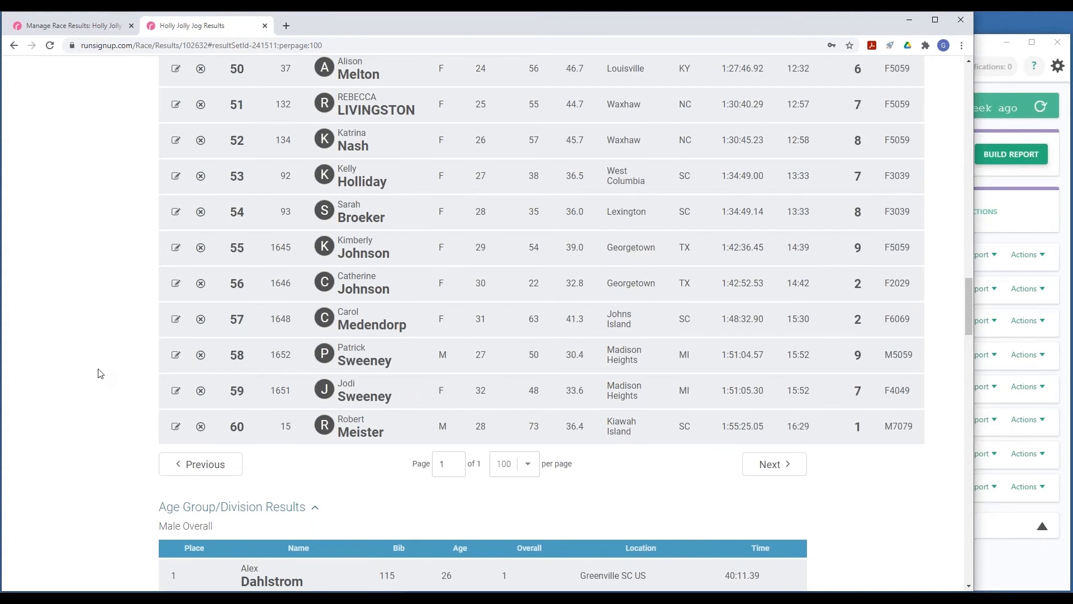
{"action": "scroll", "coordinate": [100, 374], "scroll_direction": "up", "scroll_amount": 1}
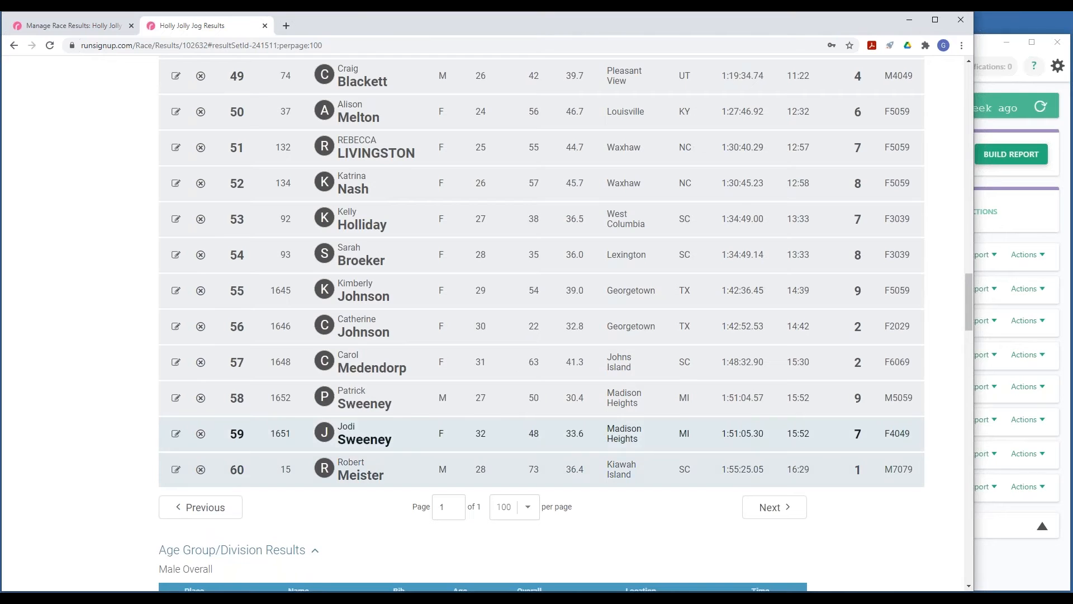
{"action": "scroll", "coordinate": [66, 413], "scroll_direction": "down", "scroll_amount": 20}
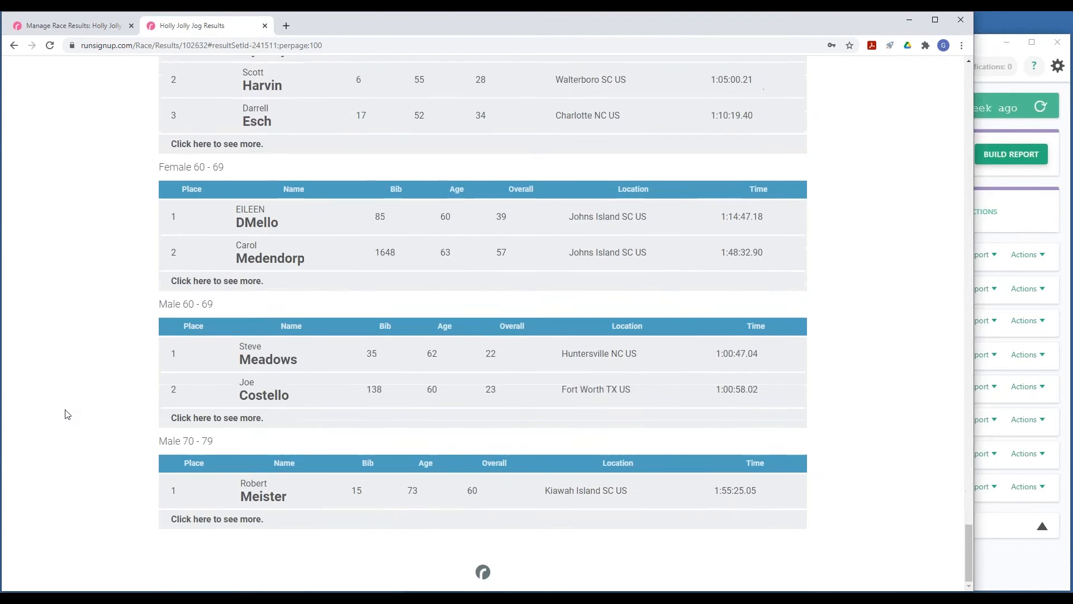
{"action": "scroll", "coordinate": [65, 416], "scroll_direction": "up", "scroll_amount": 3}
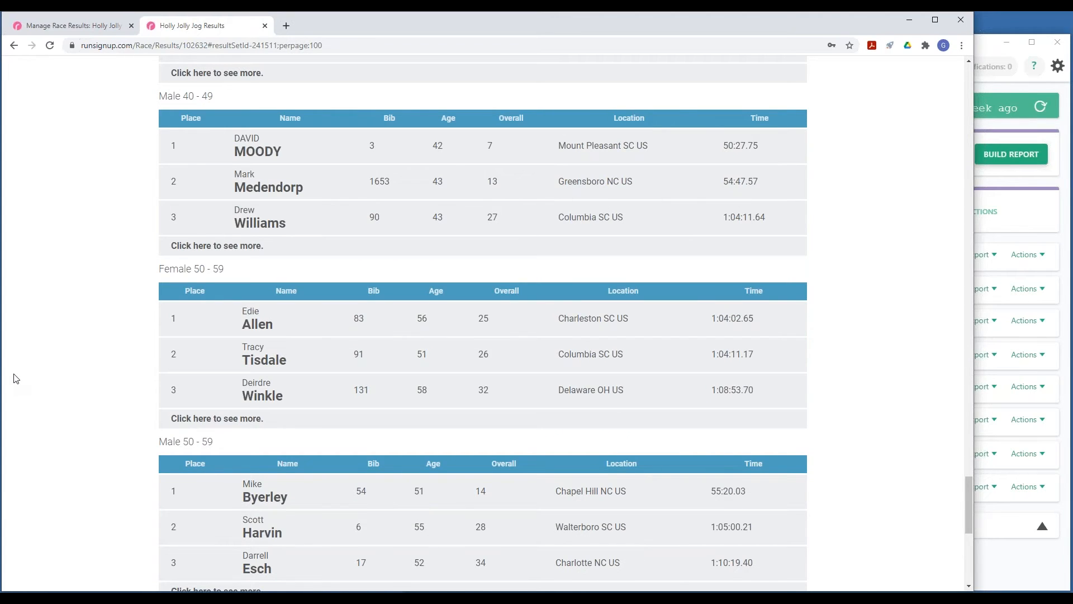
{"action": "scroll", "coordinate": [61, 441], "scroll_direction": "up", "scroll_amount": 5}
{"action": "scroll", "coordinate": [62, 441], "scroll_direction": "up", "scroll_amount": 10}
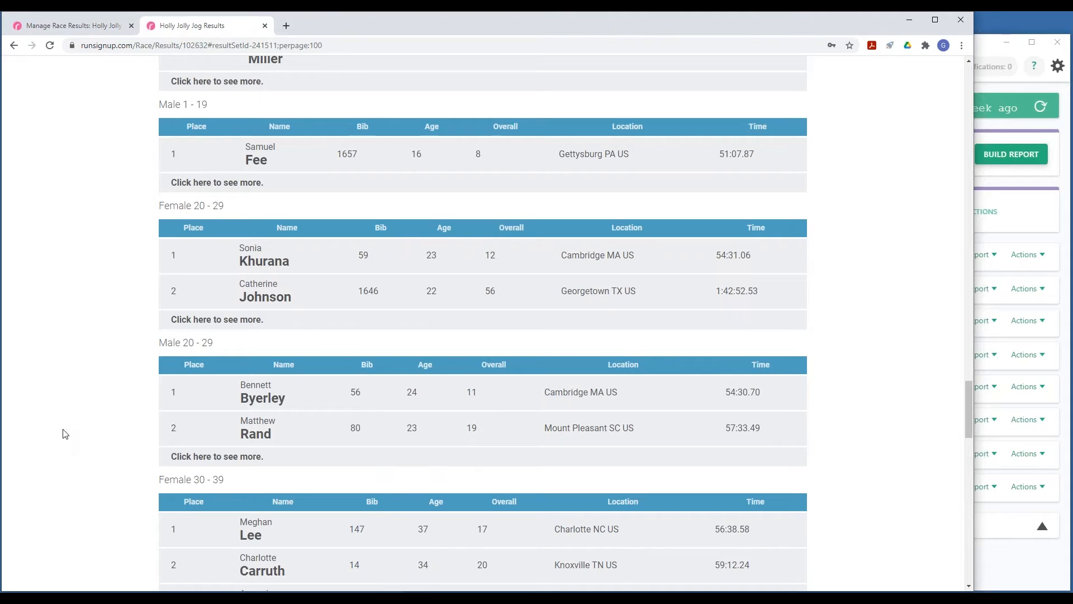
{"action": "scroll", "coordinate": [68, 435], "scroll_direction": "up", "scroll_amount": 4}
{"action": "scroll", "coordinate": [71, 435], "scroll_direction": "up", "scroll_amount": 10}
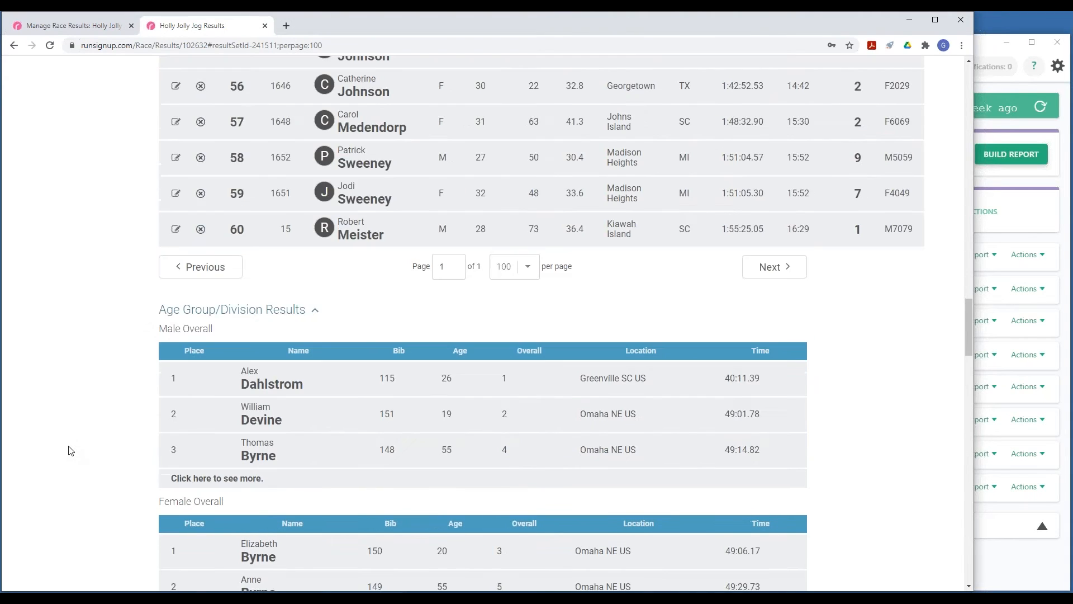
{"action": "scroll", "coordinate": [130, 282], "scroll_direction": "down", "scroll_amount": 2}
{"action": "scroll", "coordinate": [95, 274], "scroll_direction": "up", "scroll_amount": 1}
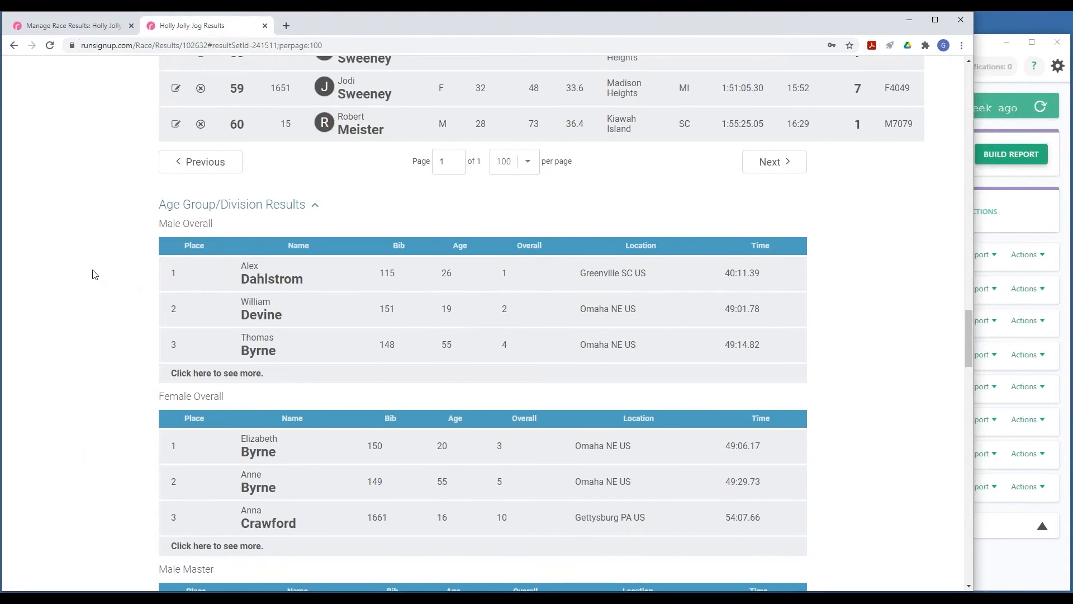
{"action": "scroll", "coordinate": [137, 311], "scroll_direction": "up", "scroll_amount": 1}
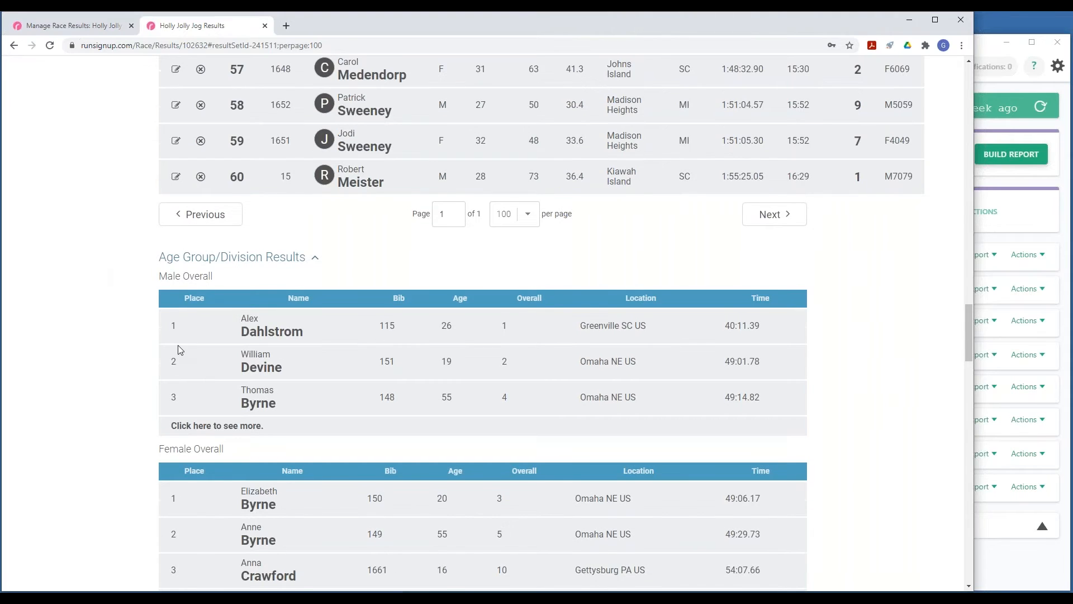
{"action": "scroll", "coordinate": [177, 351], "scroll_direction": "down", "scroll_amount": 2}
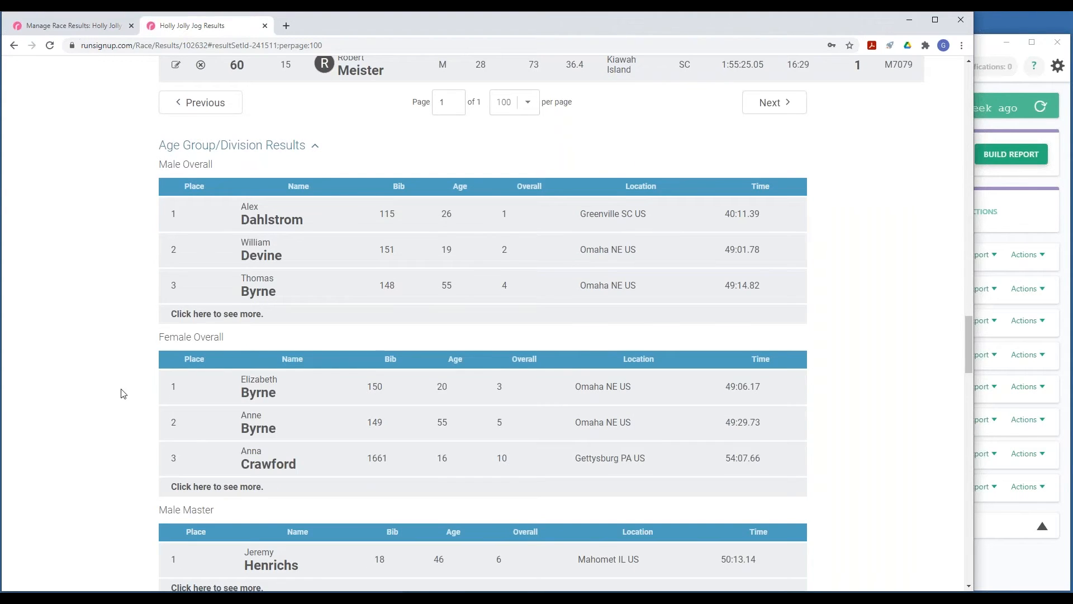
{"action": "scroll", "coordinate": [106, 410], "scroll_direction": "down", "scroll_amount": 3}
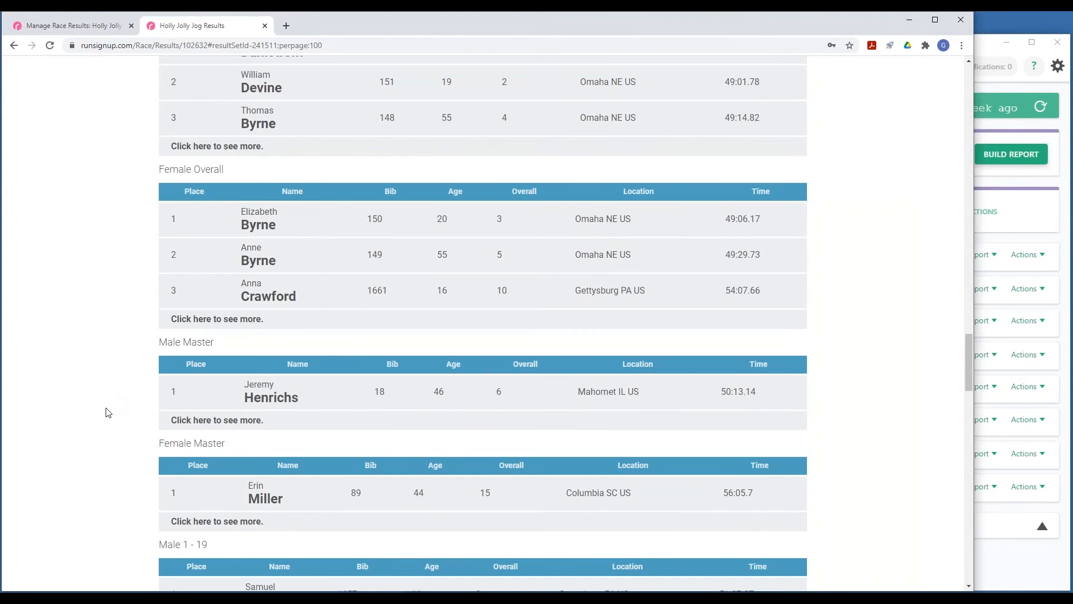
{"action": "scroll", "coordinate": [144, 386], "scroll_direction": "down", "scroll_amount": 20}
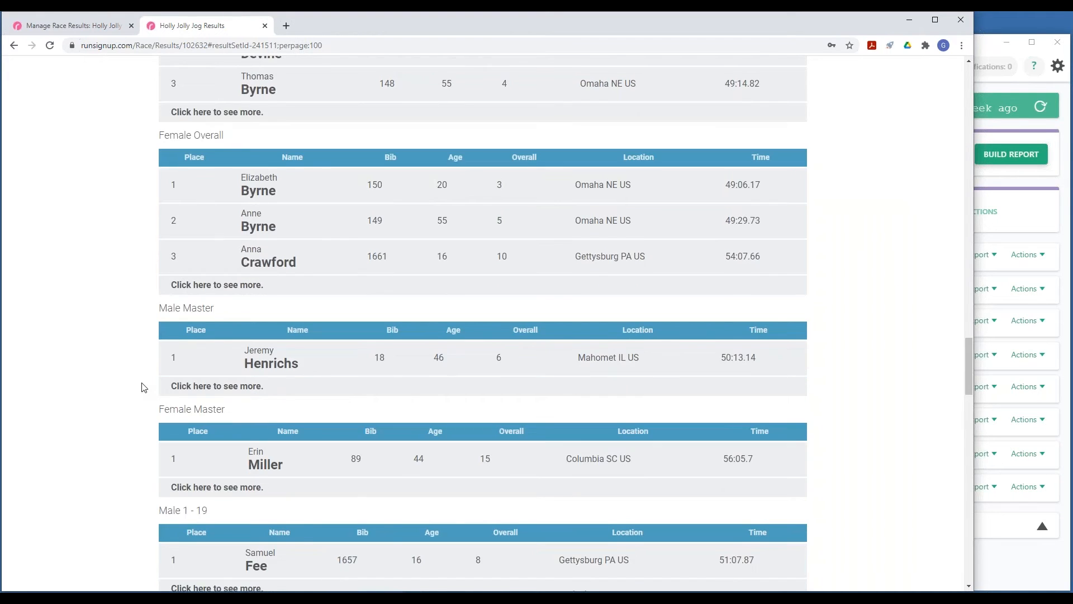
{"action": "scroll", "coordinate": [143, 386], "scroll_direction": "down", "scroll_amount": 3}
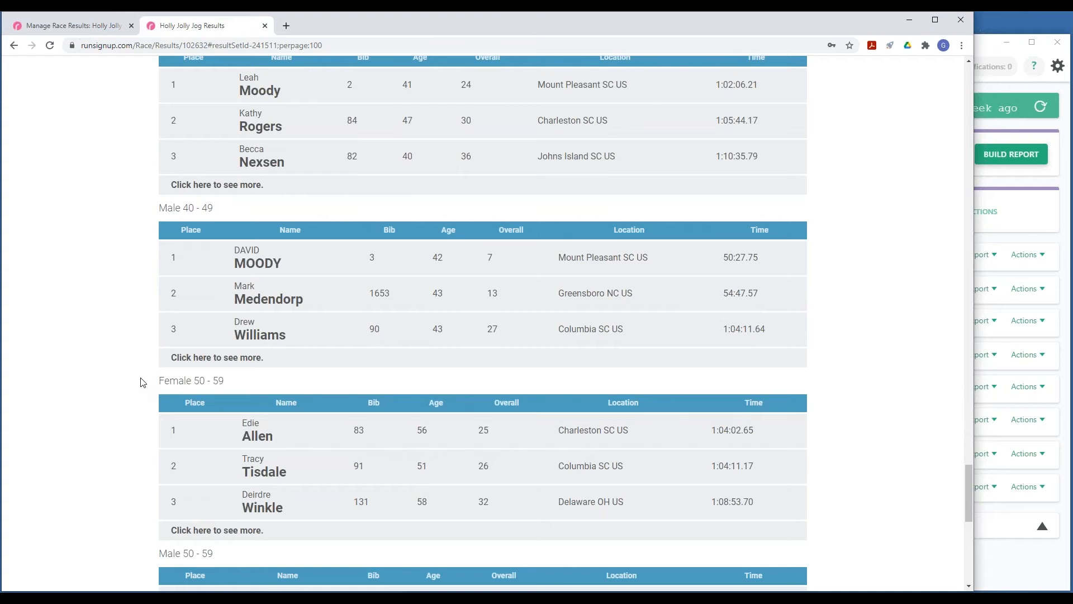
{"action": "scroll", "coordinate": [144, 383], "scroll_direction": "up", "scroll_amount": 20}
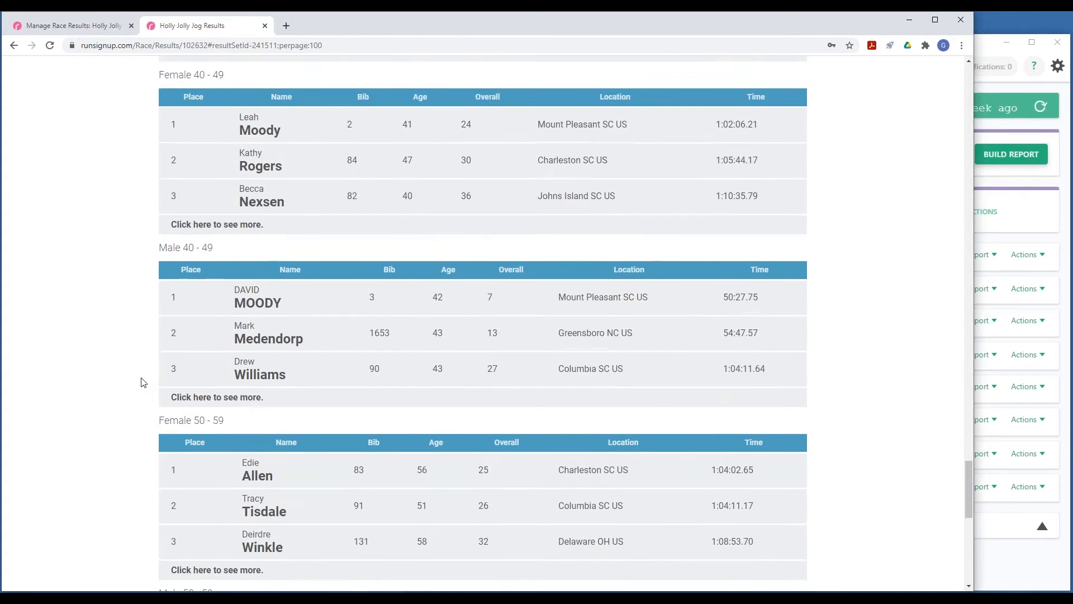
{"action": "scroll", "coordinate": [144, 382], "scroll_direction": "up", "scroll_amount": 6}
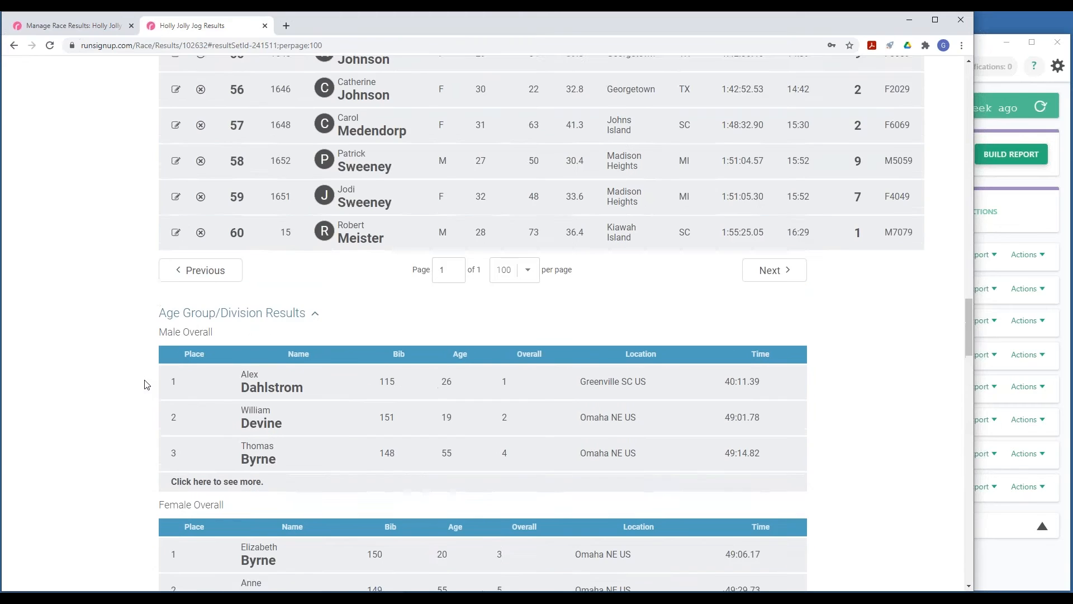
- Set the 7 Mile Run results list to show All results per page and look through the full list
{"action": "scroll", "coordinate": [144, 379], "scroll_direction": "up", "scroll_amount": 3}
{"action": "left_click", "coordinate": [514, 437]}
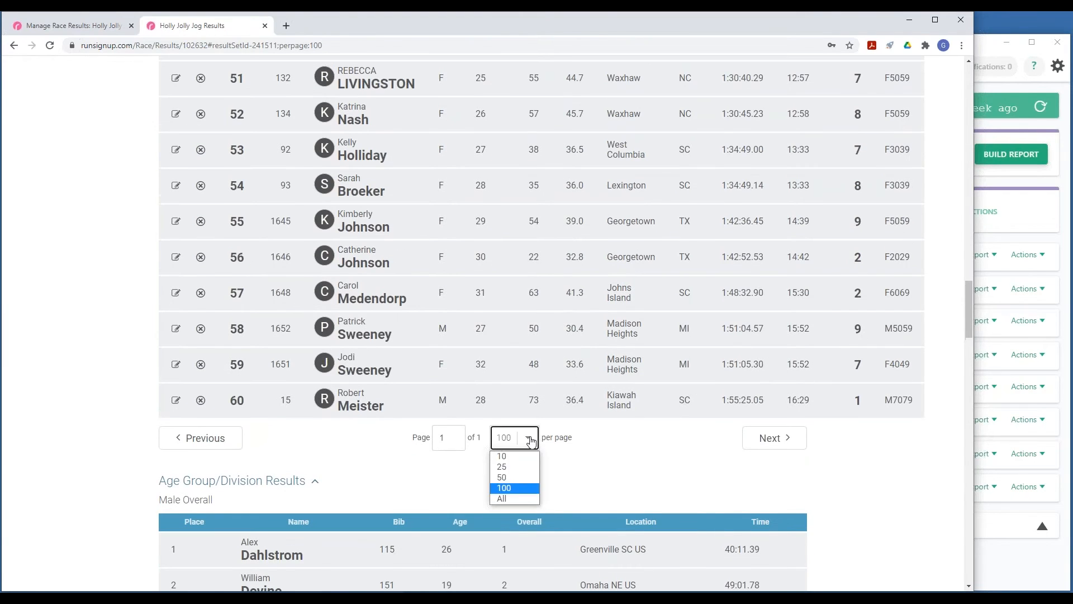
{"action": "left_click", "coordinate": [521, 497]}
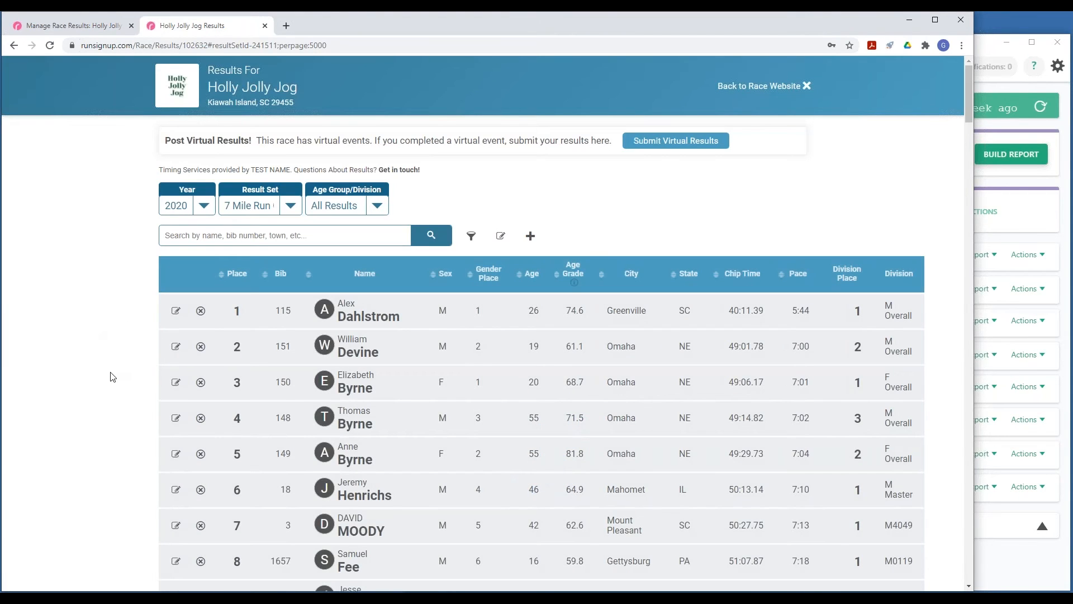
{"action": "scroll", "coordinate": [106, 360], "scroll_direction": "down", "scroll_amount": 20}
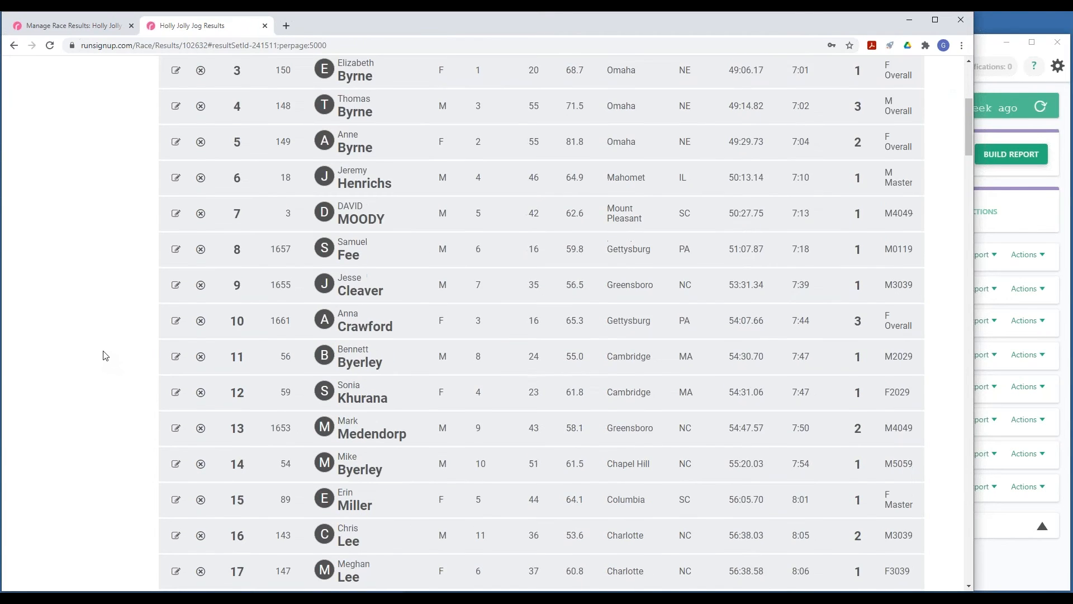
{"action": "scroll", "coordinate": [105, 356], "scroll_direction": "down", "scroll_amount": 13}
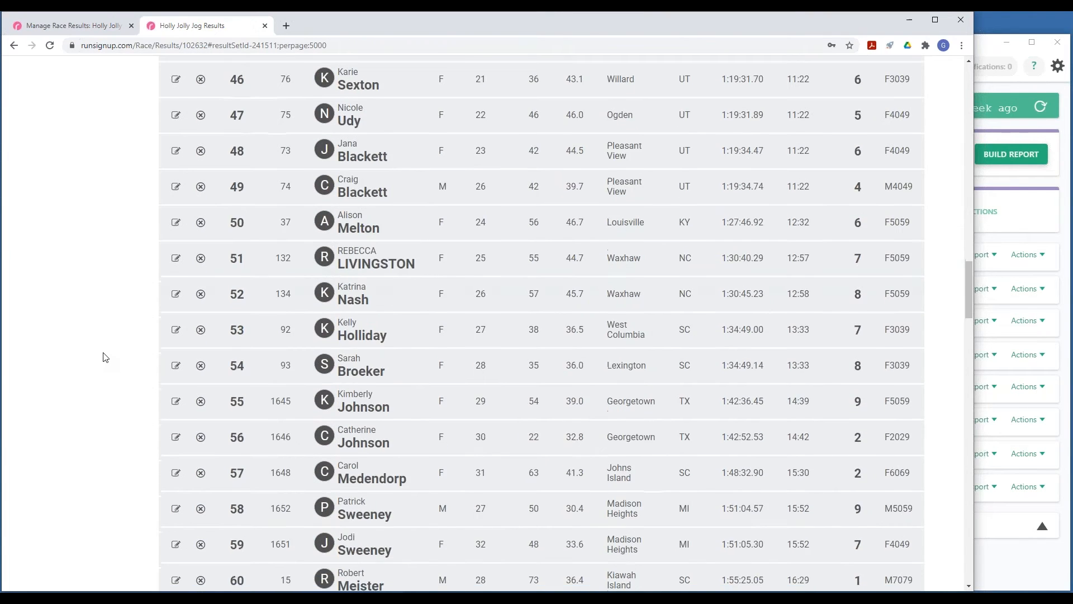
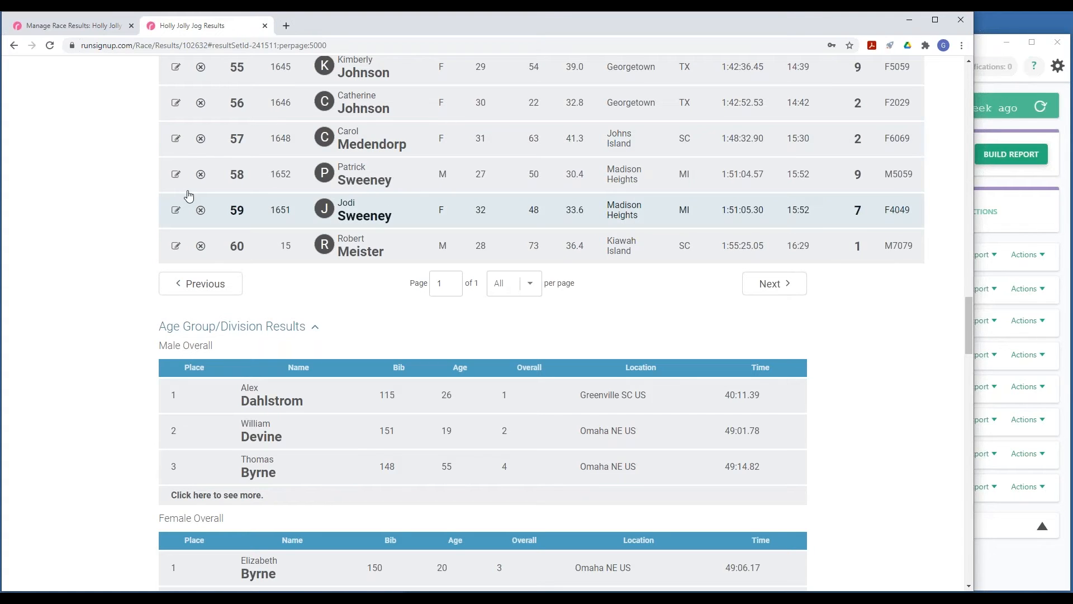
- On the Manage Race Results page, download the 7 Mile Run Overall TEST results as a CSV file and open it in Excel
{"action": "key", "text": "ctrl+Tab"}
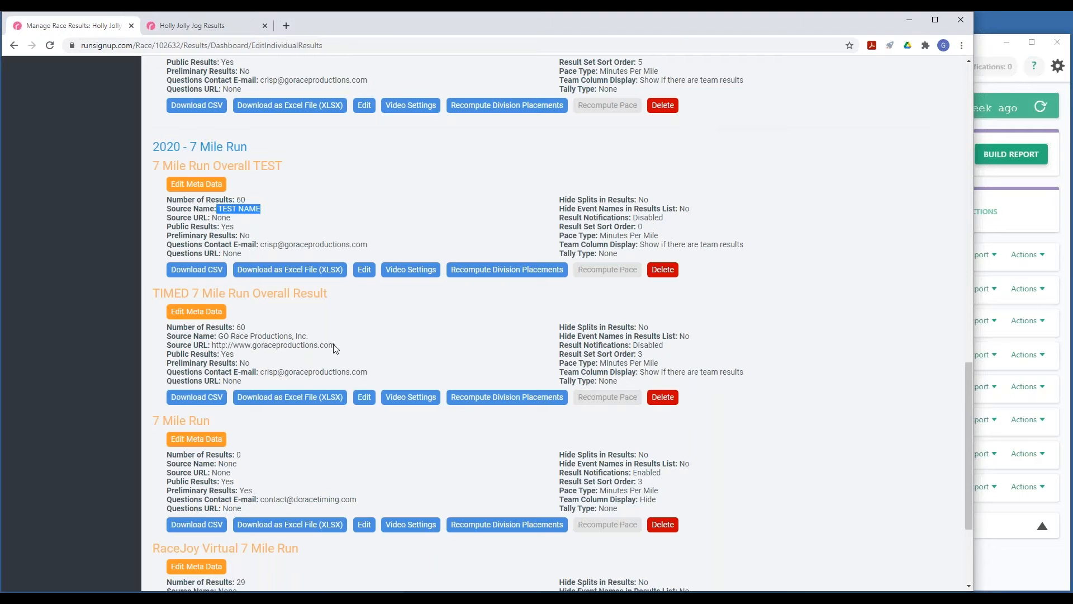
{"action": "scroll", "coordinate": [257, 151], "scroll_direction": "up", "scroll_amount": 8}
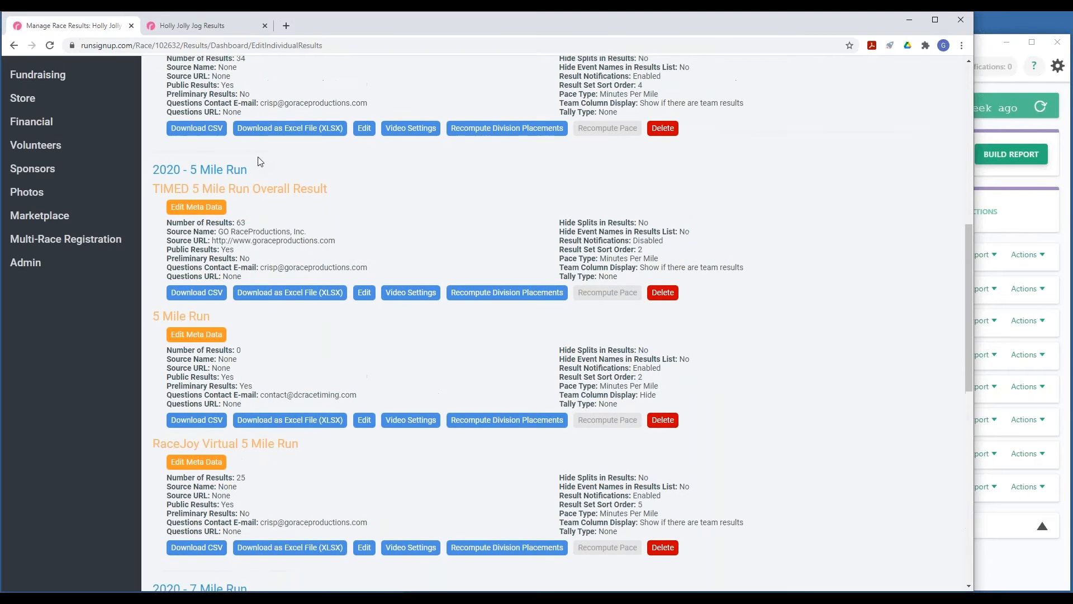
{"action": "scroll", "coordinate": [260, 162], "scroll_direction": "up", "scroll_amount": 5}
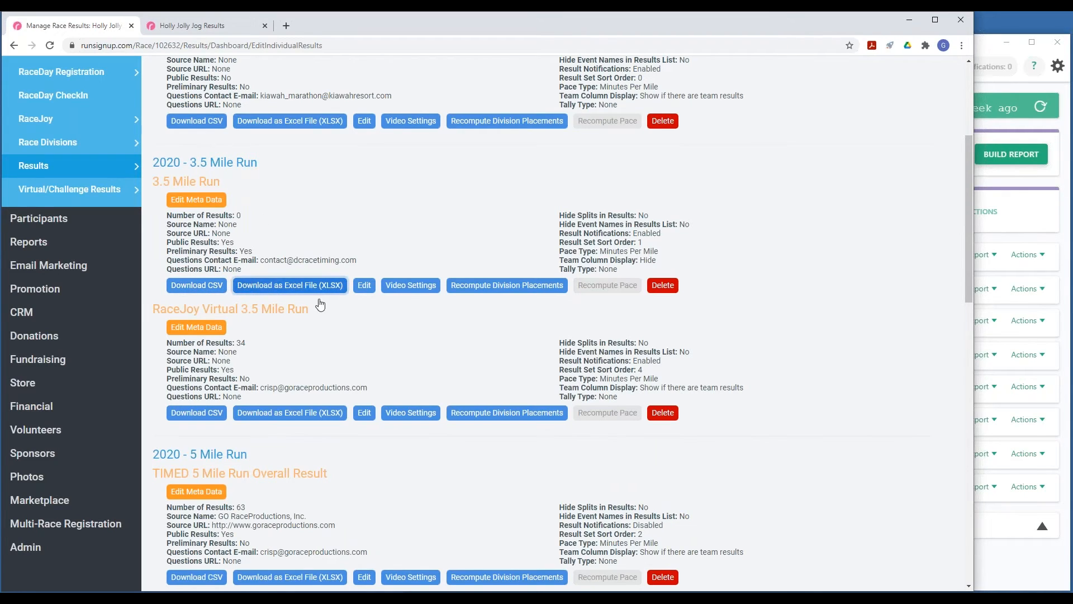
{"action": "scroll", "coordinate": [309, 328], "scroll_direction": "down", "scroll_amount": 8}
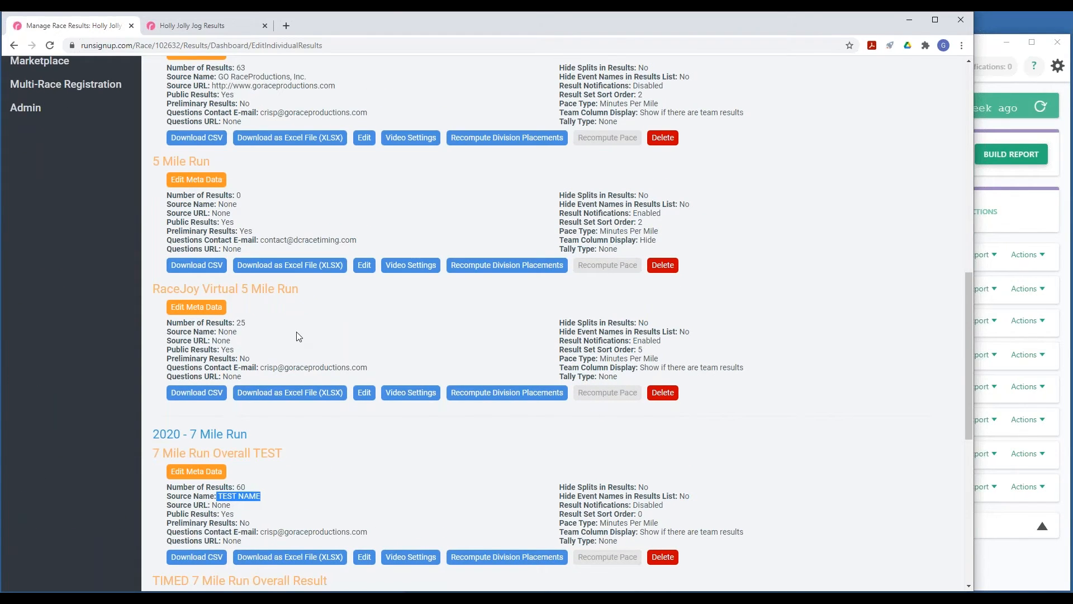
{"action": "scroll", "coordinate": [330, 324], "scroll_direction": "down", "scroll_amount": 1}
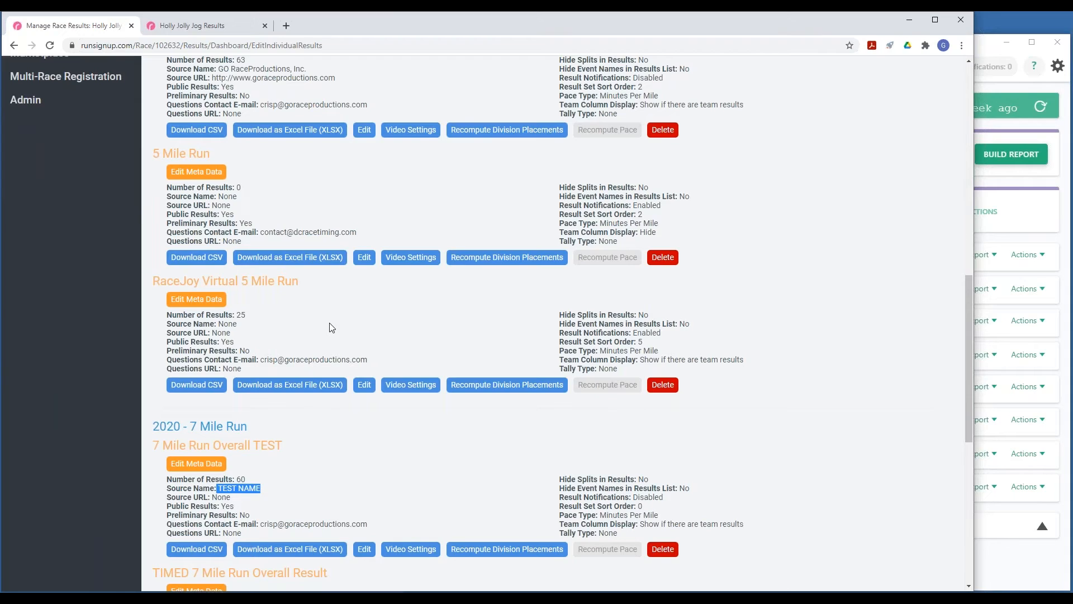
{"action": "scroll", "coordinate": [332, 328], "scroll_direction": "down", "scroll_amount": 4}
{"action": "left_click", "coordinate": [197, 326]}
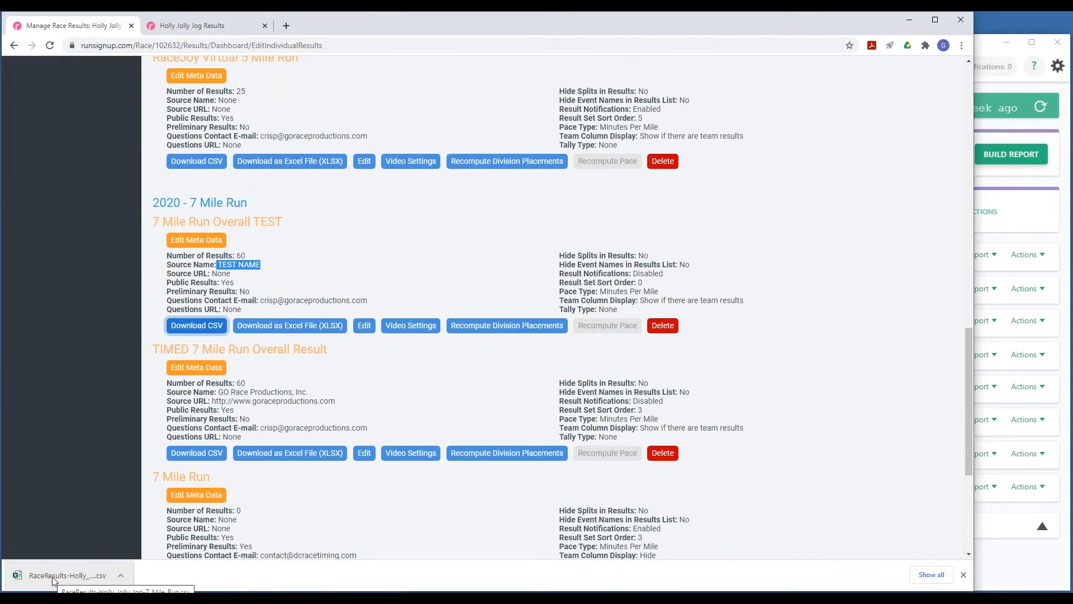
{"action": "left_click", "coordinate": [53, 578]}
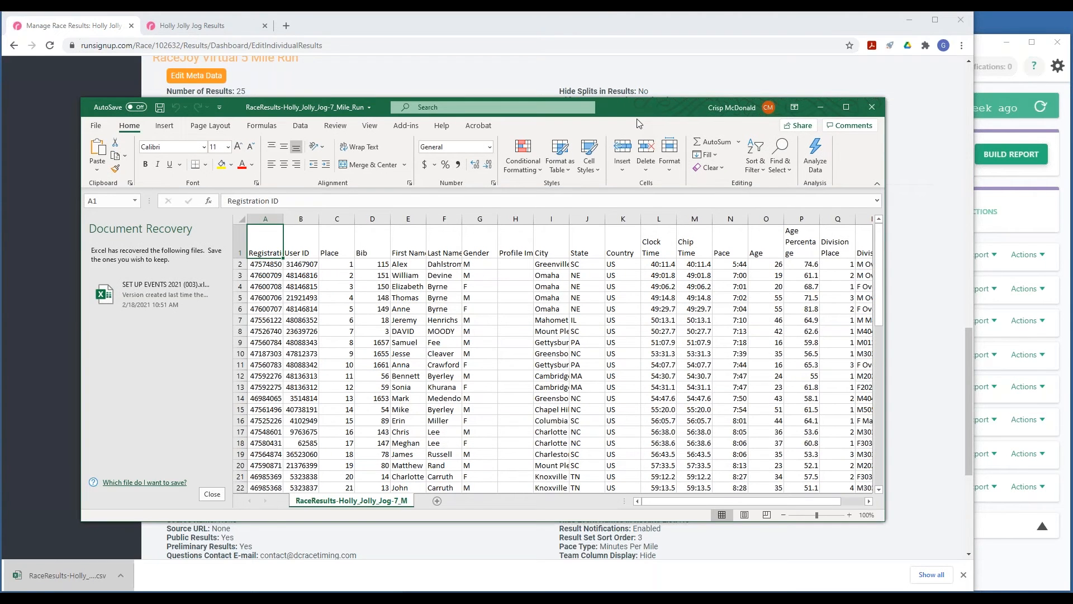
- Look across the columns of the exported 7 Mile Run results in Excel, and minimize the workbook
{"action": "left_click", "coordinate": [711, 501]}
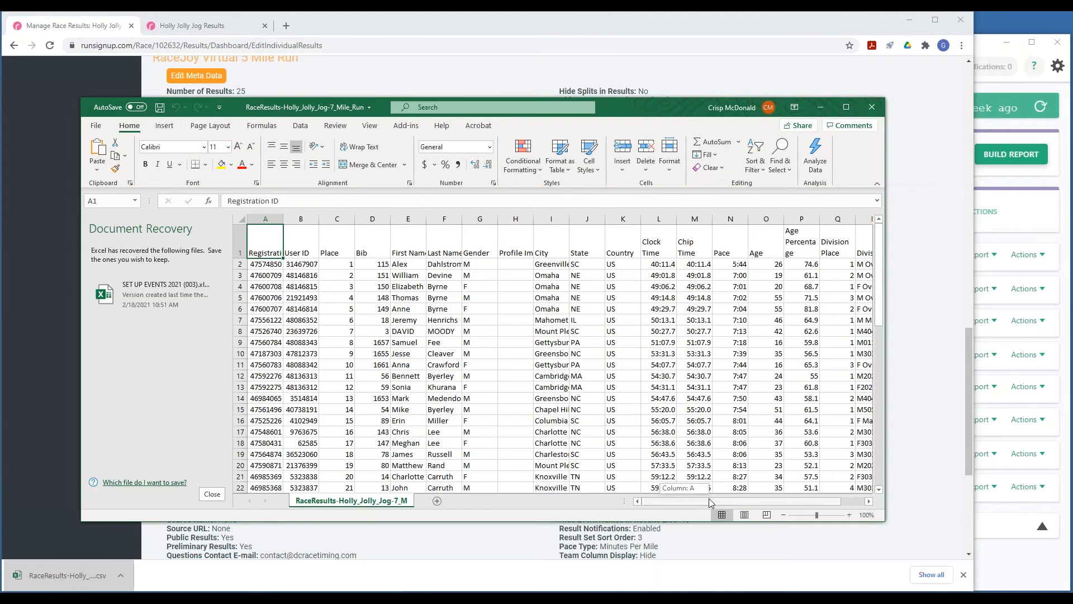
{"action": "left_click_drag", "start_coordinate": [711, 501], "coordinate": [813, 48]}
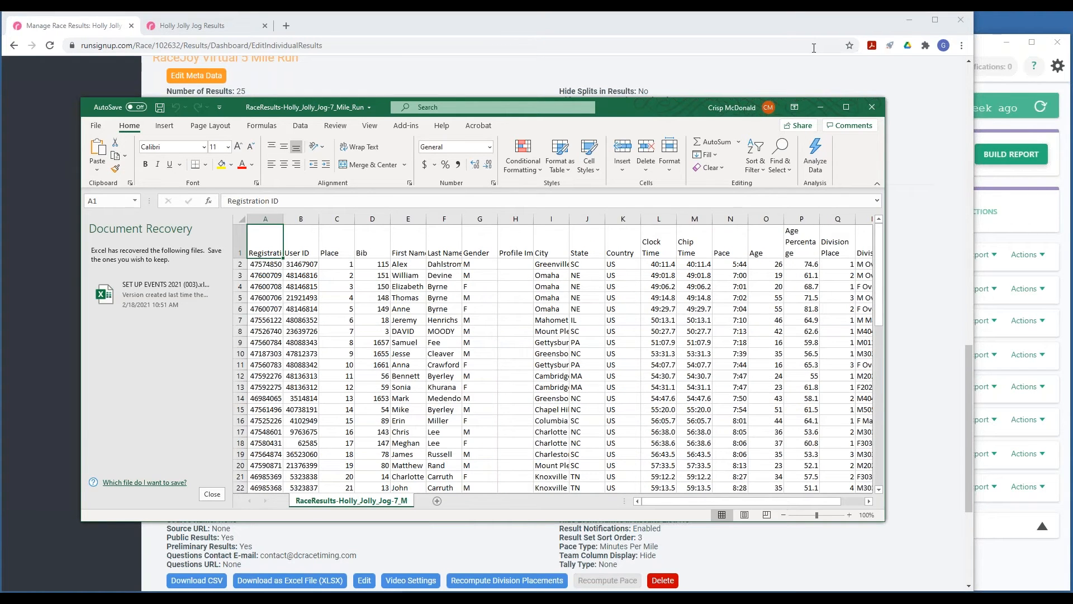
{"action": "left_click", "coordinate": [821, 108]}
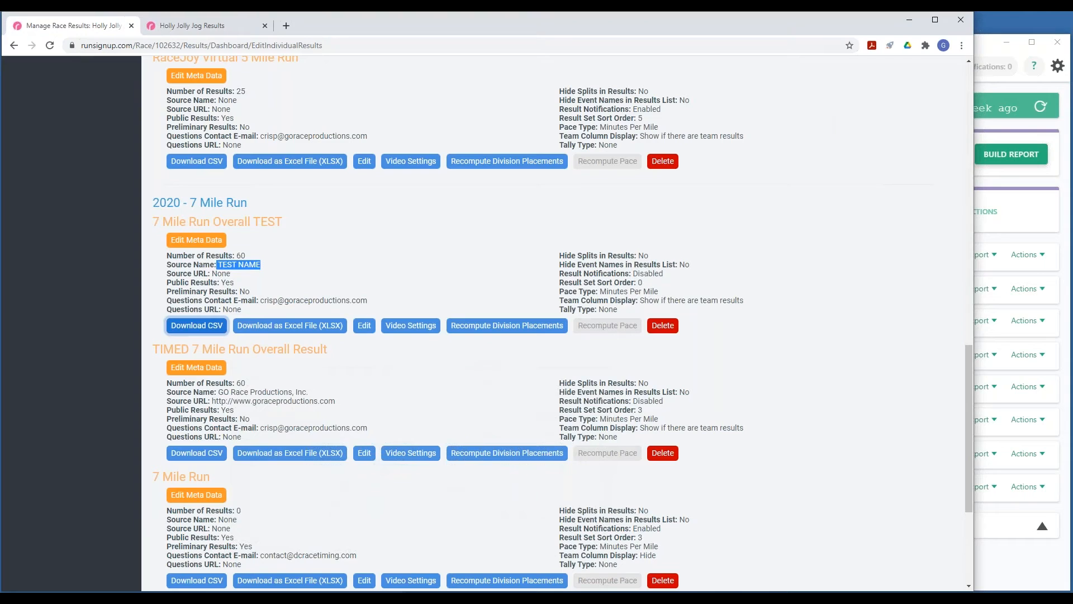
- Switch to RaceDay Scoring, load the Holly Jolly Jog race, and view the age groups of the 7 Mile Run
{"action": "left_click", "coordinate": [1011, 577]}
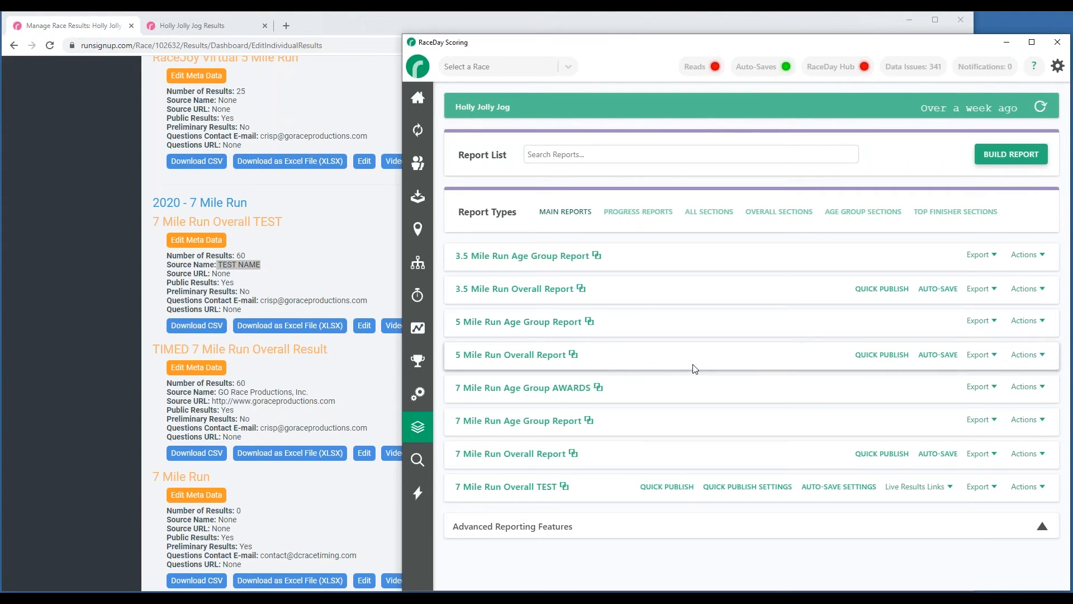
{"action": "left_click", "coordinate": [417, 70]}
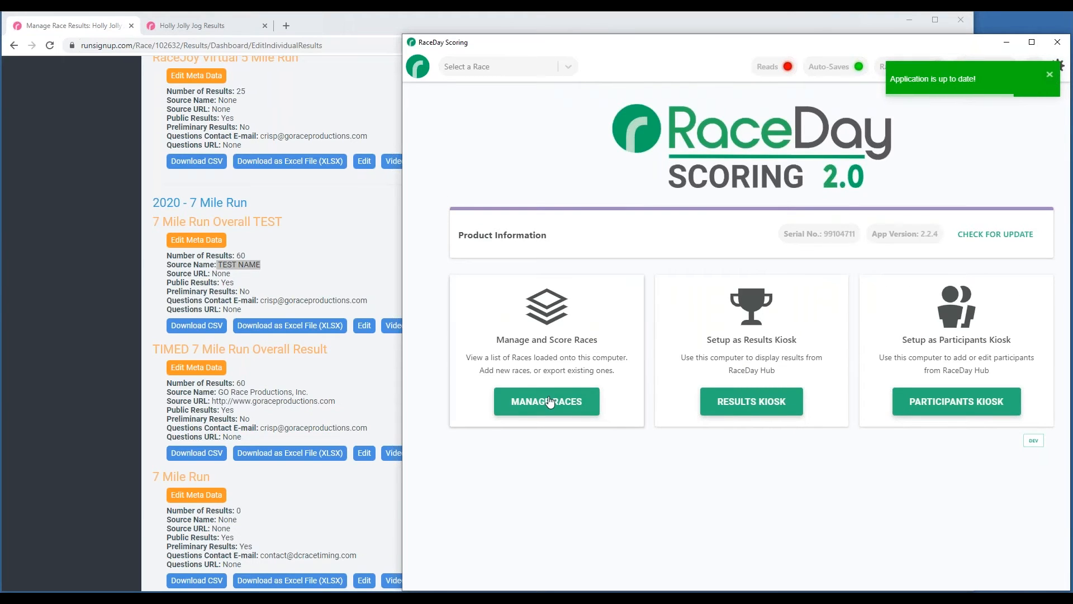
{"action": "left_click", "coordinate": [551, 402]}
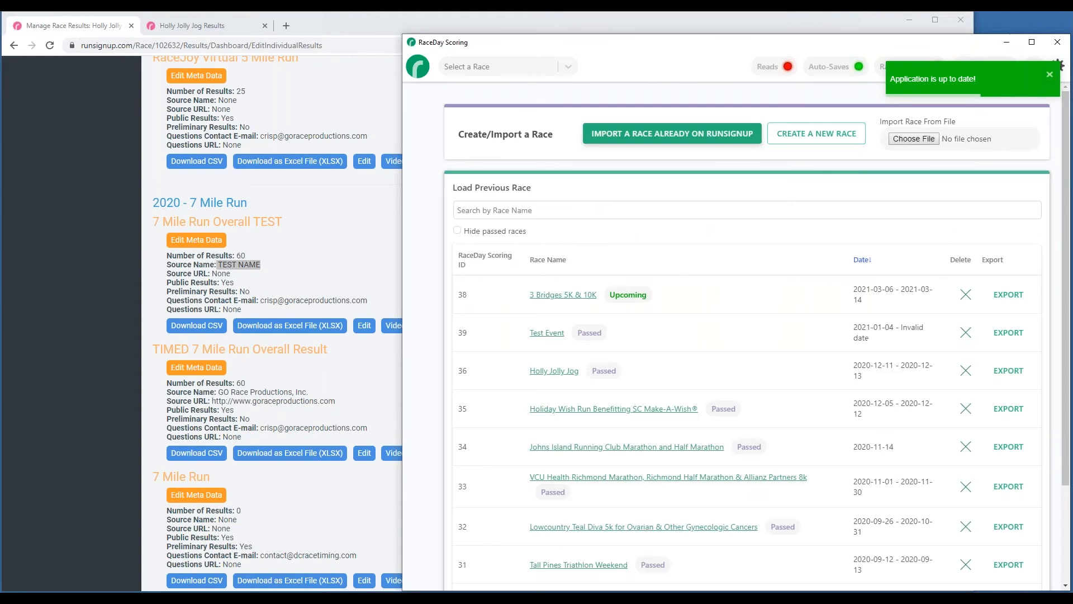
{"action": "left_click", "coordinate": [556, 370]}
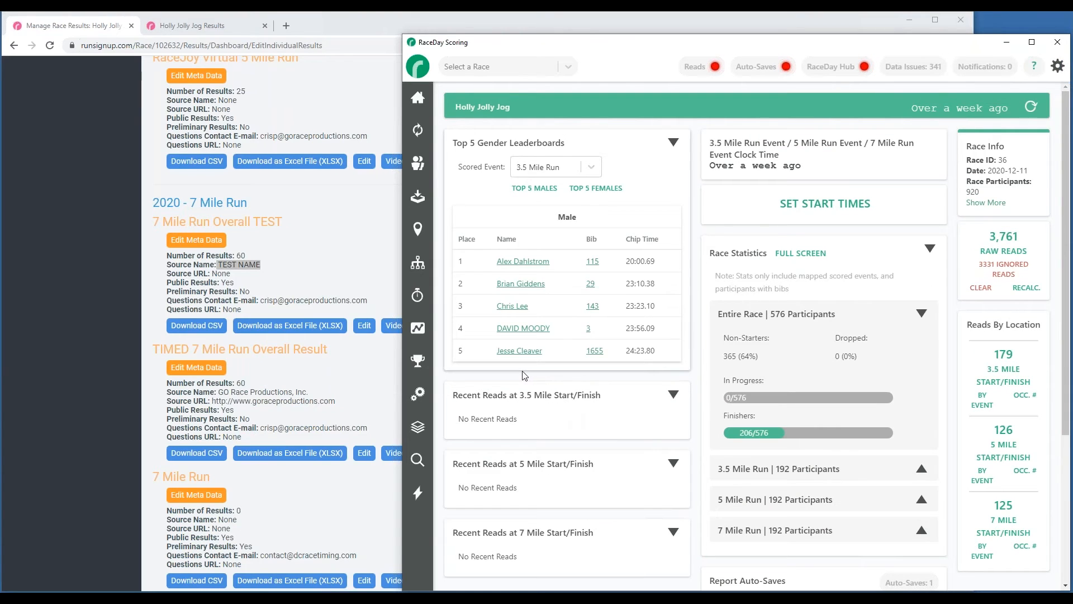
{"action": "left_click", "coordinate": [420, 360]}
{"action": "left_click", "coordinate": [474, 327]}
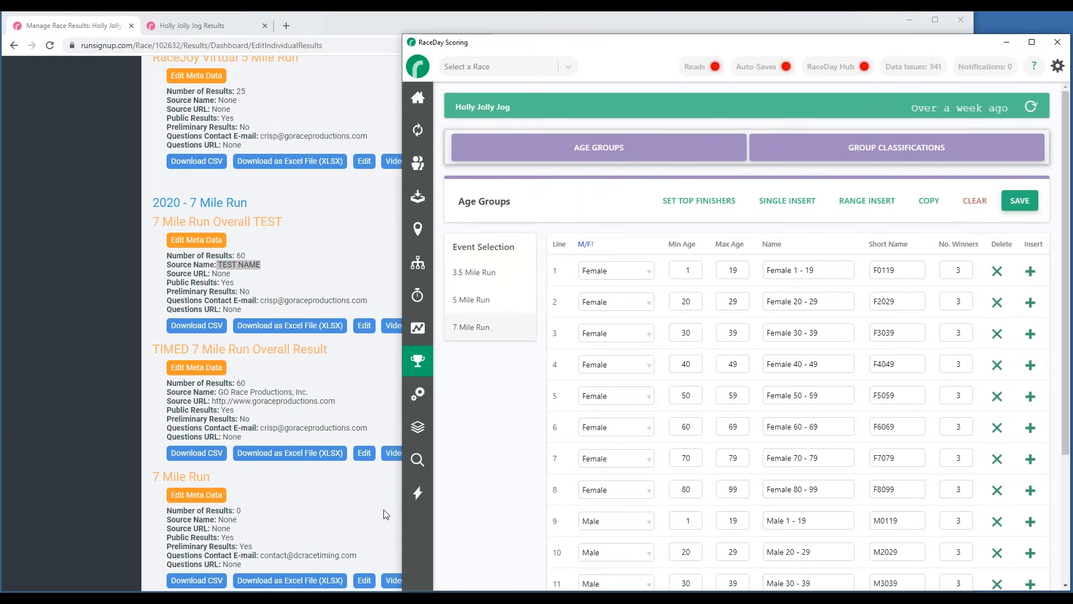
- Edit the 7 Mile Run Age Group AWARDS report with Female Age Groups Before Male Age Groups sorting and Group Age Groups By Gender off, and save it
{"action": "left_click", "coordinate": [418, 427]}
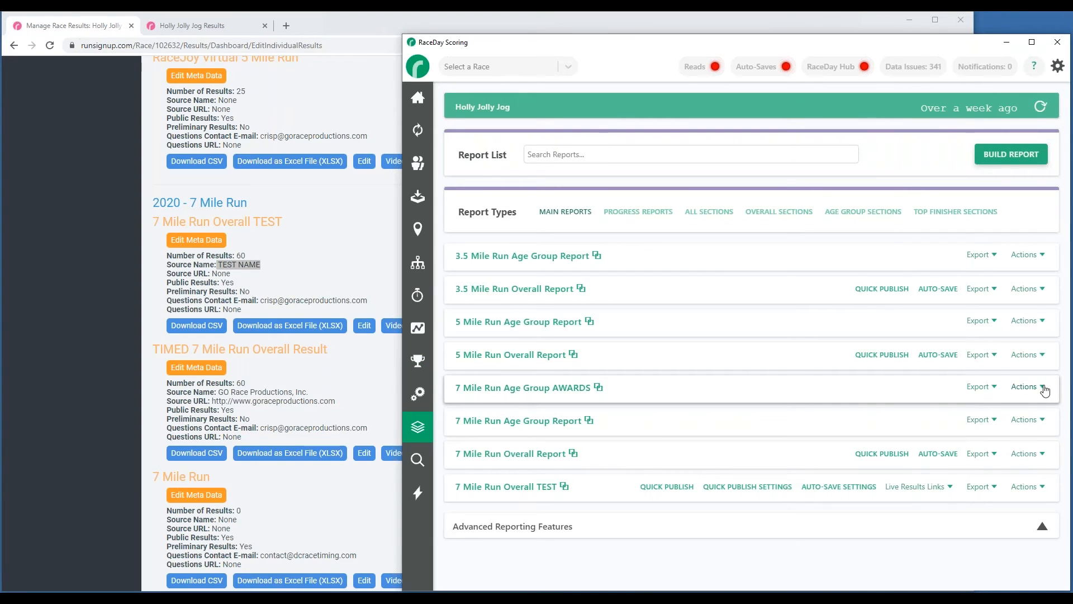
{"action": "left_click", "coordinate": [1015, 387]}
{"action": "left_click", "coordinate": [1018, 405]}
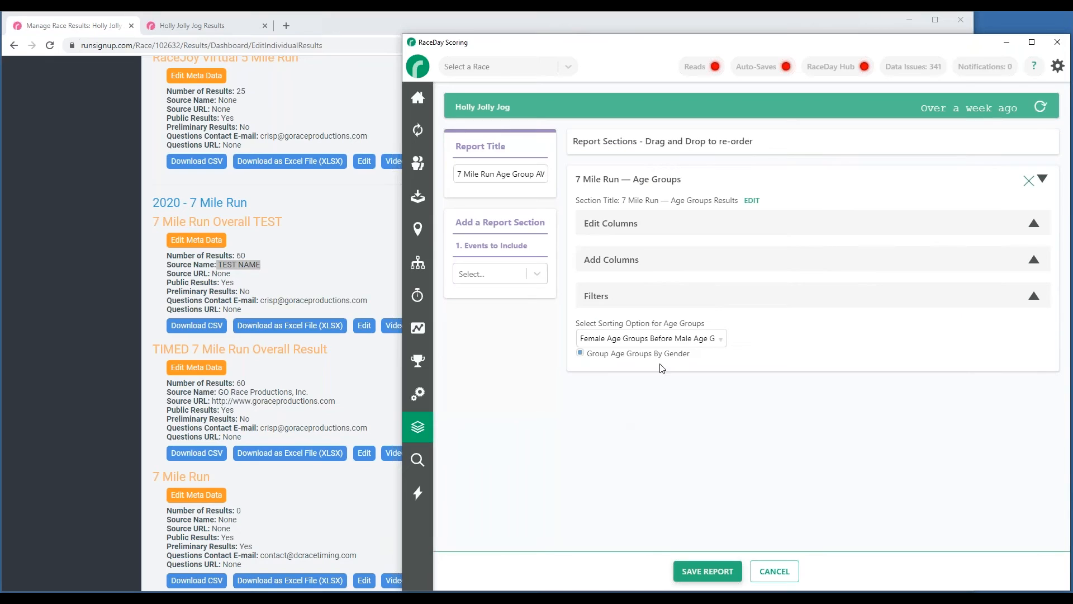
{"action": "left_click", "coordinate": [721, 340]}
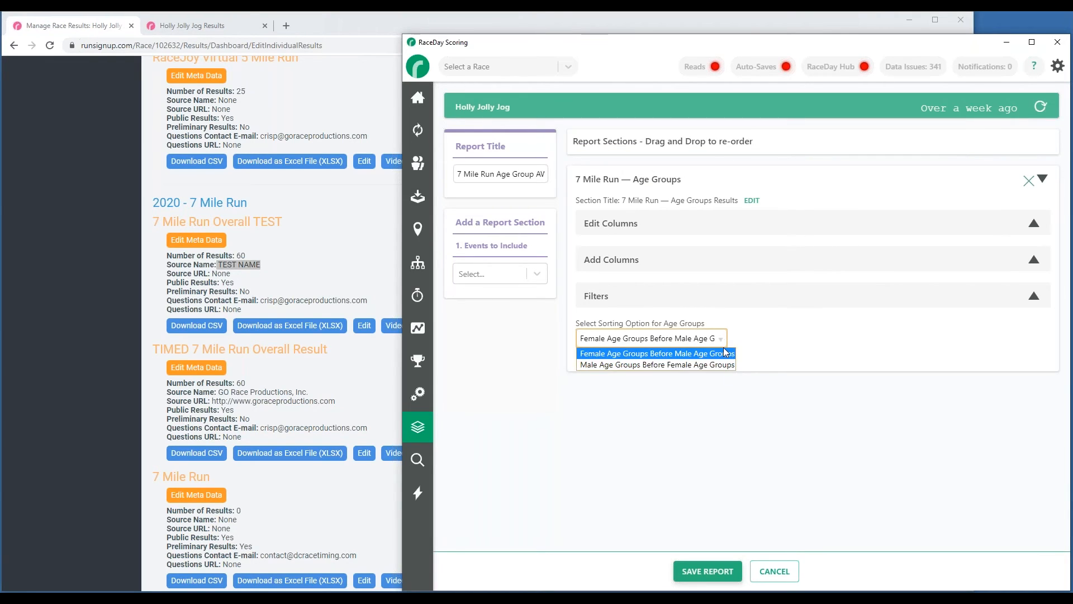
{"action": "left_click", "coordinate": [726, 353]}
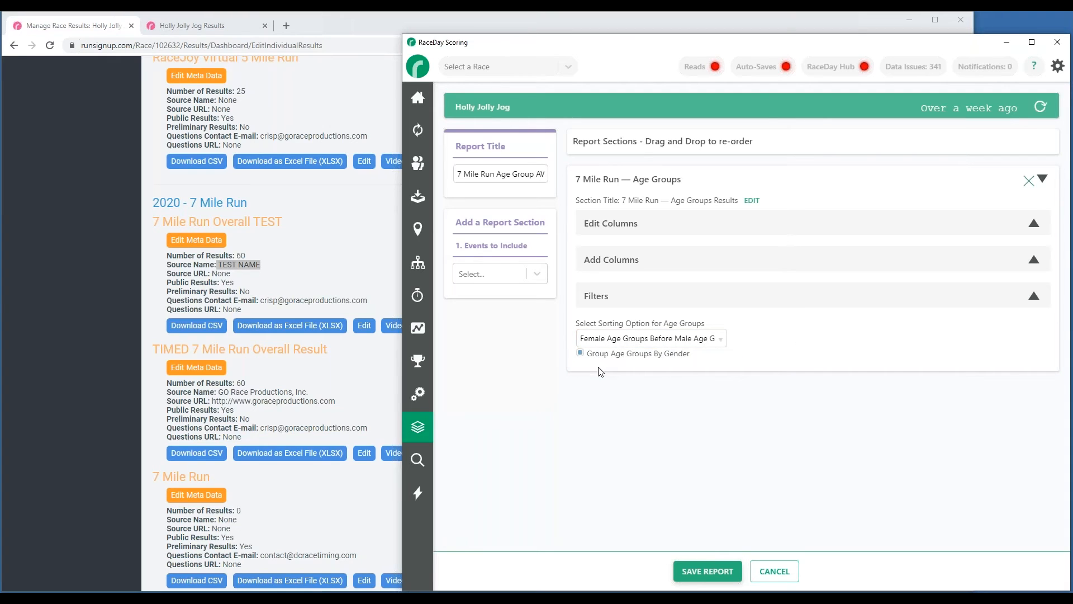
{"action": "left_click", "coordinate": [602, 356]}
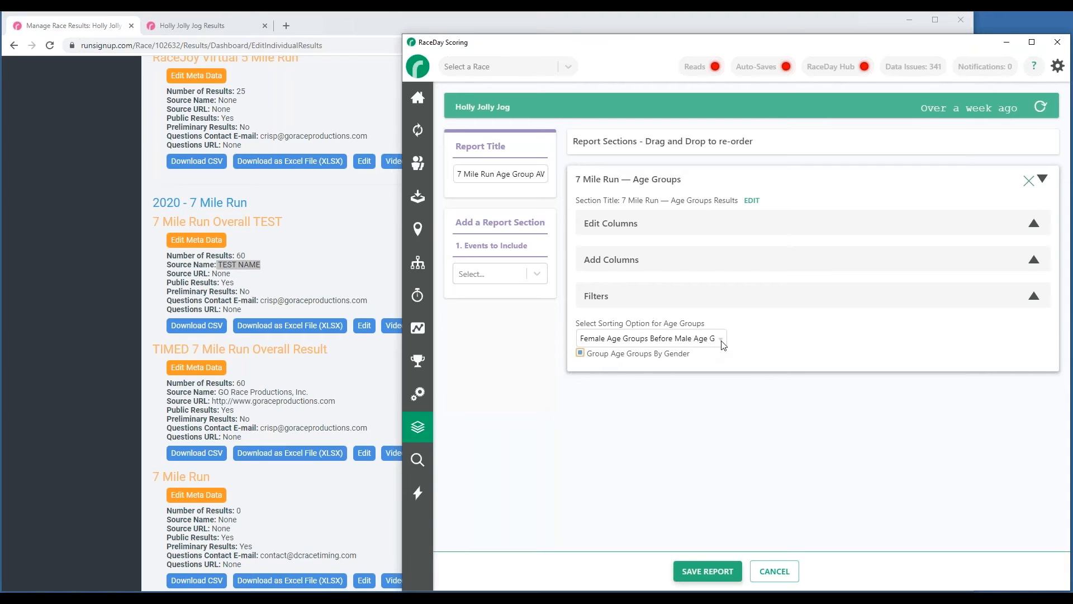
{"action": "left_click", "coordinate": [594, 356]}
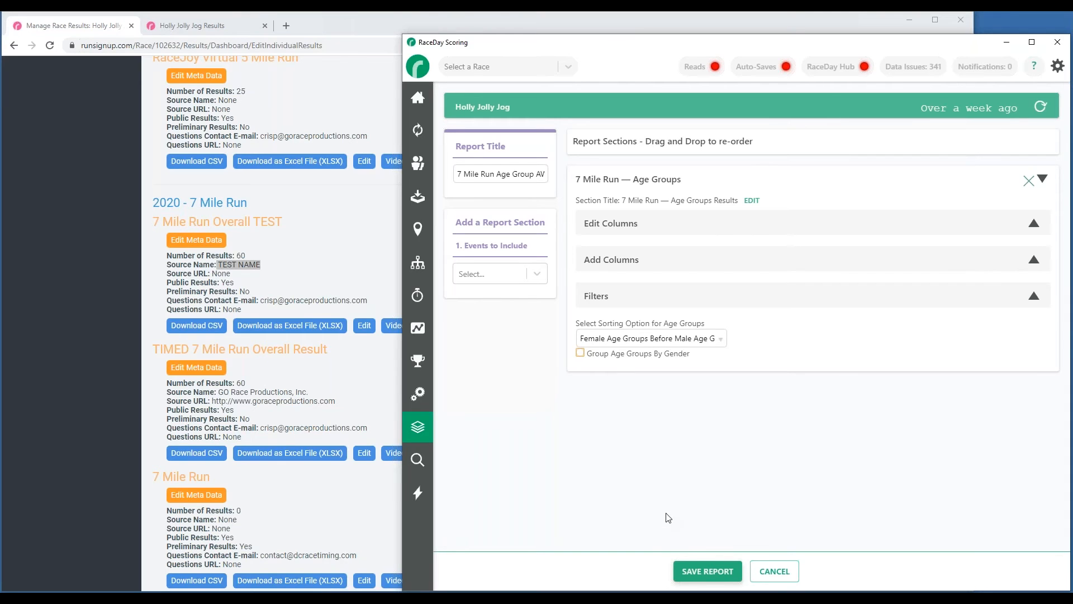
{"action": "left_click", "coordinate": [715, 575]}
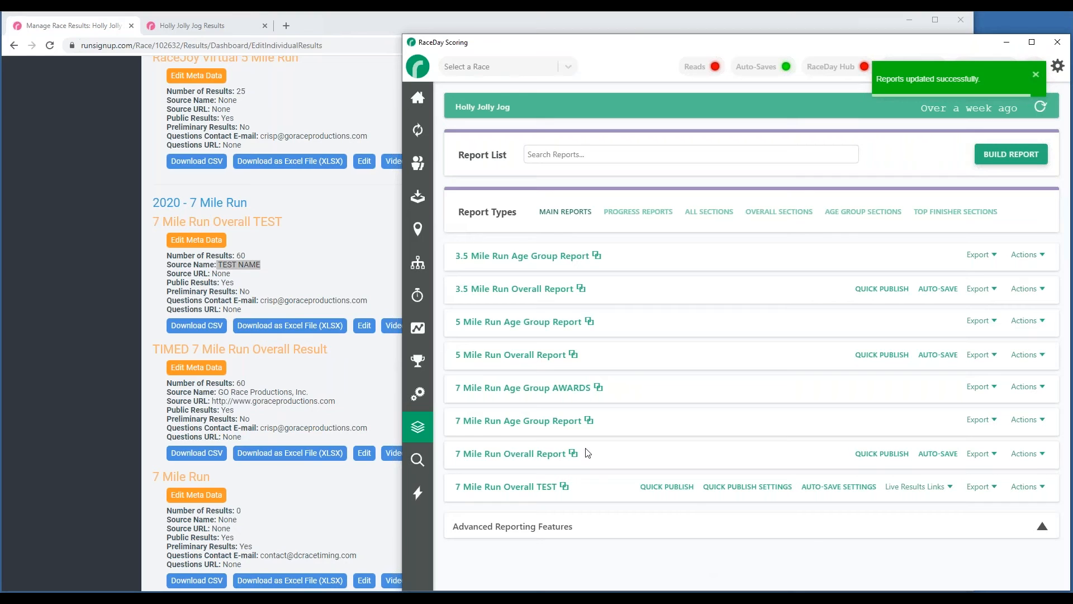
- Open the 7 Mile Run Age Group AWARDS report, examine the order of its overall, master and age group sections, and close it
{"action": "left_click", "coordinate": [526, 390]}
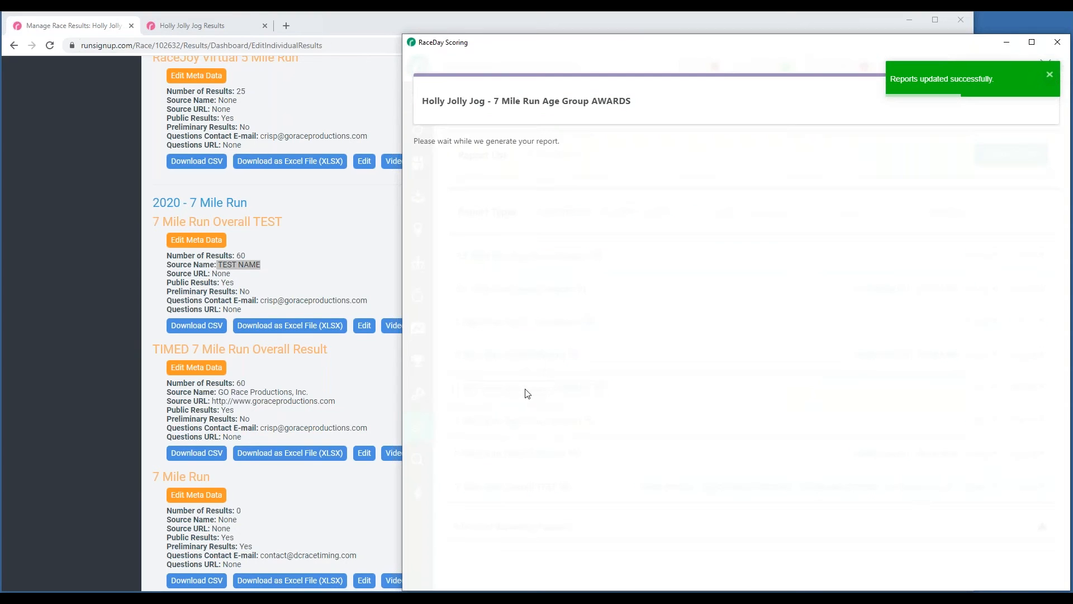
{"action": "scroll", "coordinate": [738, 447], "scroll_direction": "down", "scroll_amount": 7}
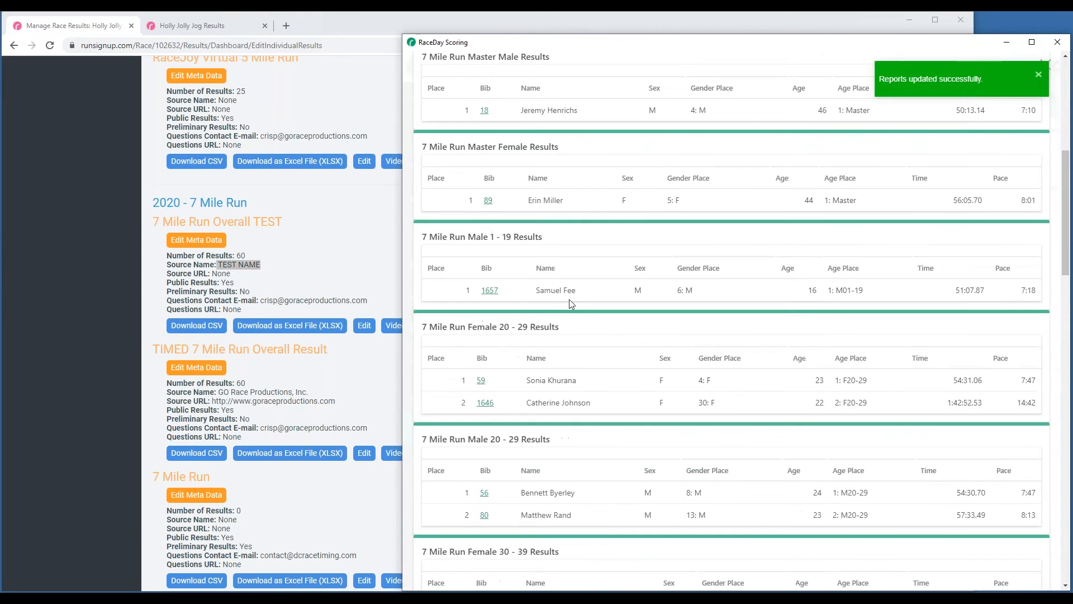
{"action": "scroll", "coordinate": [656, 438], "scroll_direction": "down", "scroll_amount": 1}
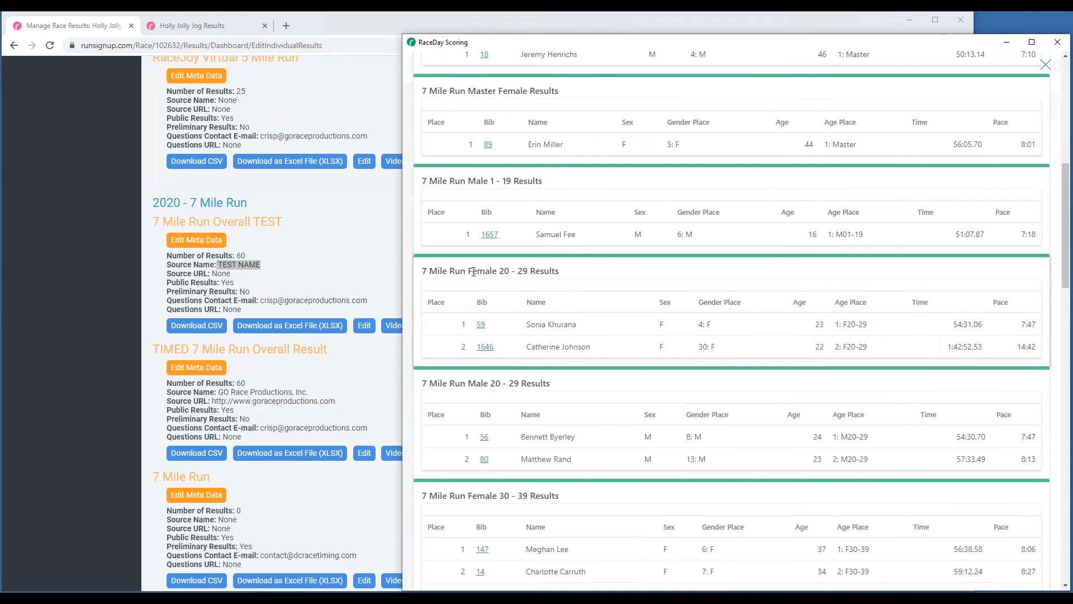
{"action": "scroll", "coordinate": [562, 272], "scroll_direction": "up", "scroll_amount": 3}
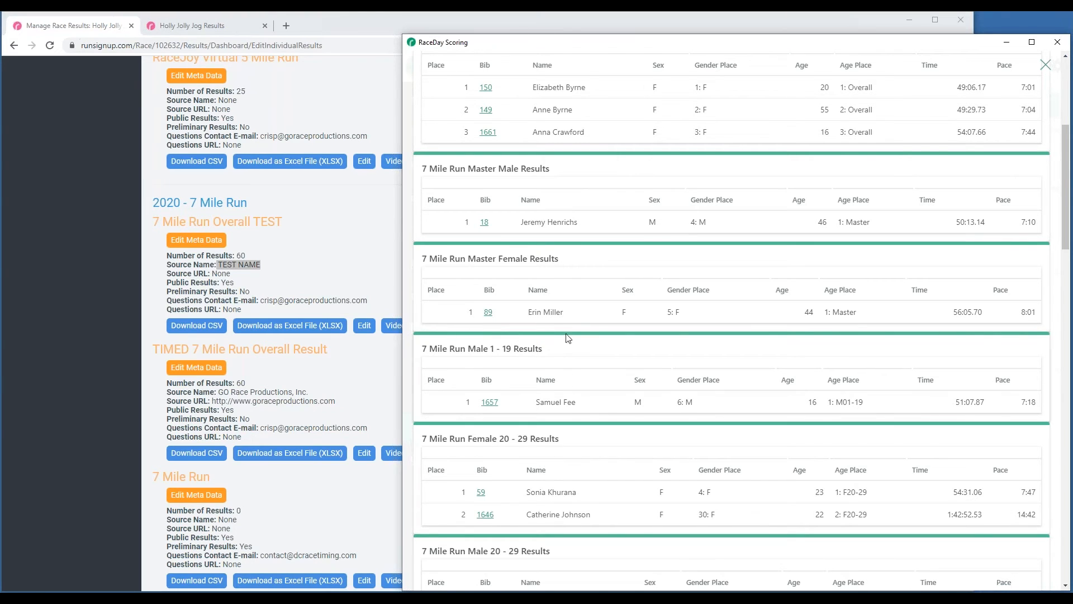
{"action": "scroll", "coordinate": [754, 403], "scroll_direction": "up", "scroll_amount": 4}
{"action": "scroll", "coordinate": [757, 414], "scroll_direction": "down", "scroll_amount": 7}
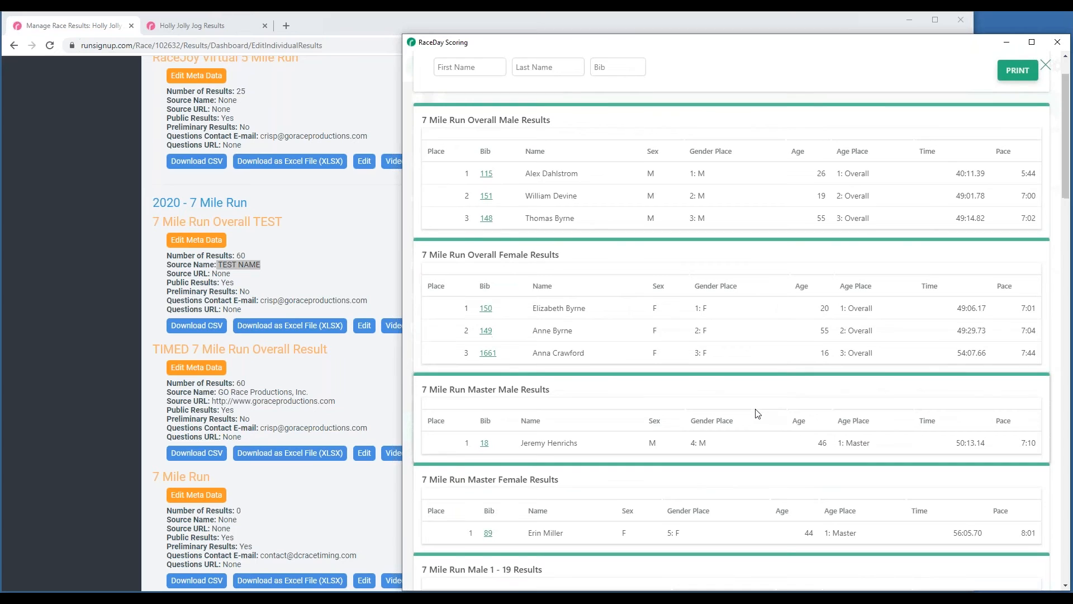
{"action": "scroll", "coordinate": [877, 335], "scroll_direction": "up", "scroll_amount": 8}
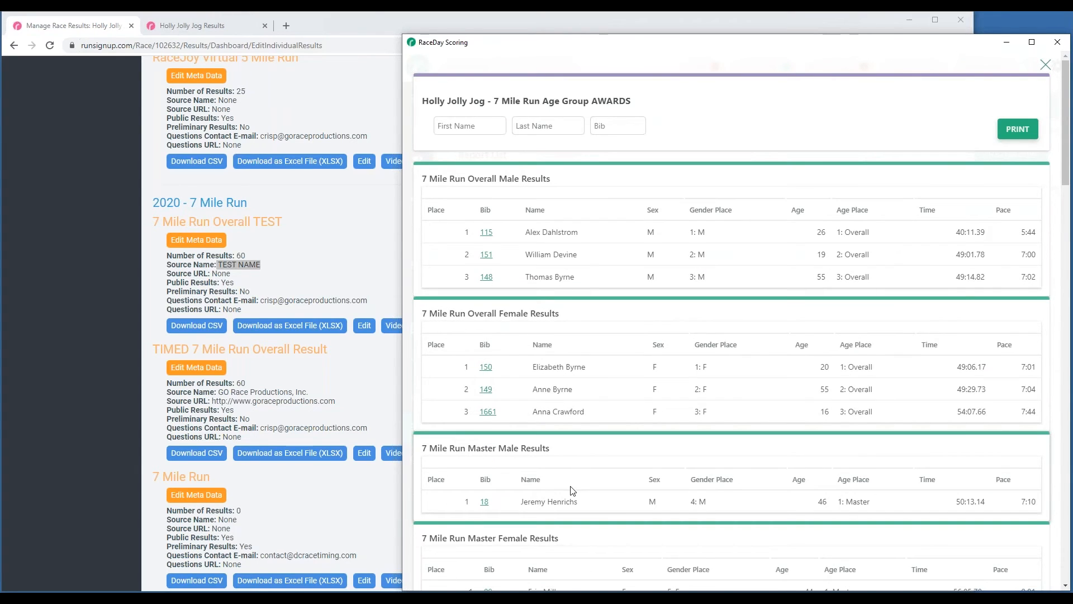
{"action": "scroll", "coordinate": [559, 469], "scroll_direction": "down", "scroll_amount": 5}
{"action": "scroll", "coordinate": [557, 481], "scroll_direction": "down", "scroll_amount": 6}
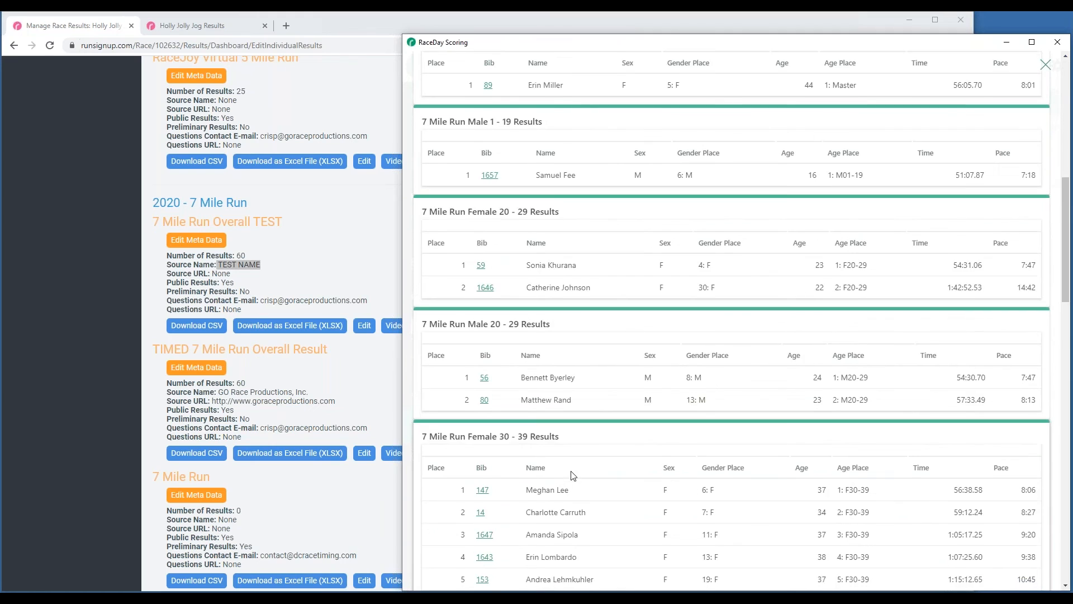
{"action": "scroll", "coordinate": [922, 468], "scroll_direction": "up", "scroll_amount": 10}
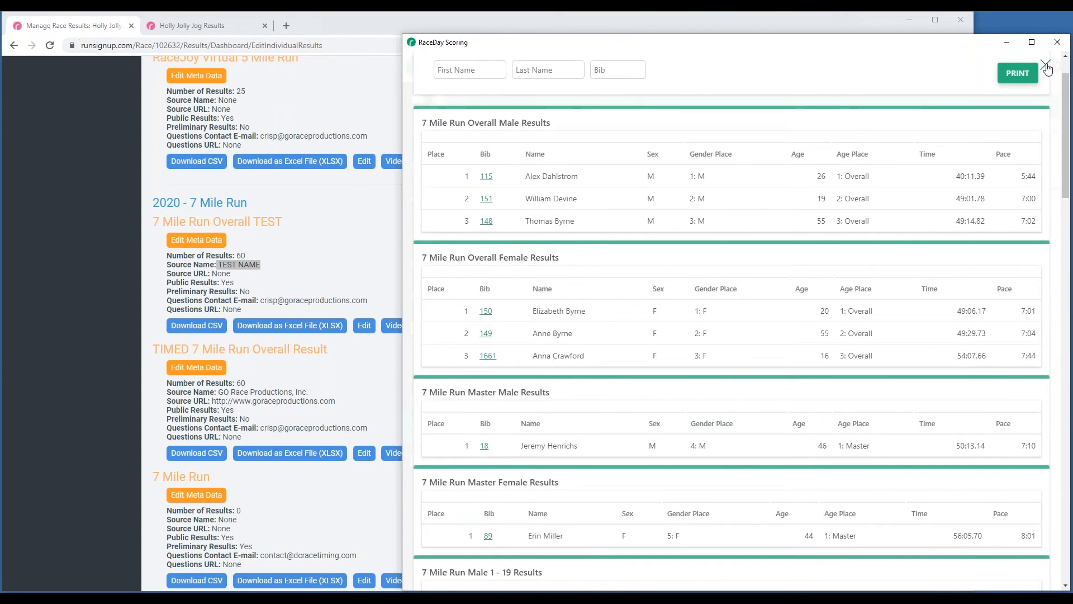
{"action": "left_click", "coordinate": [1045, 66]}
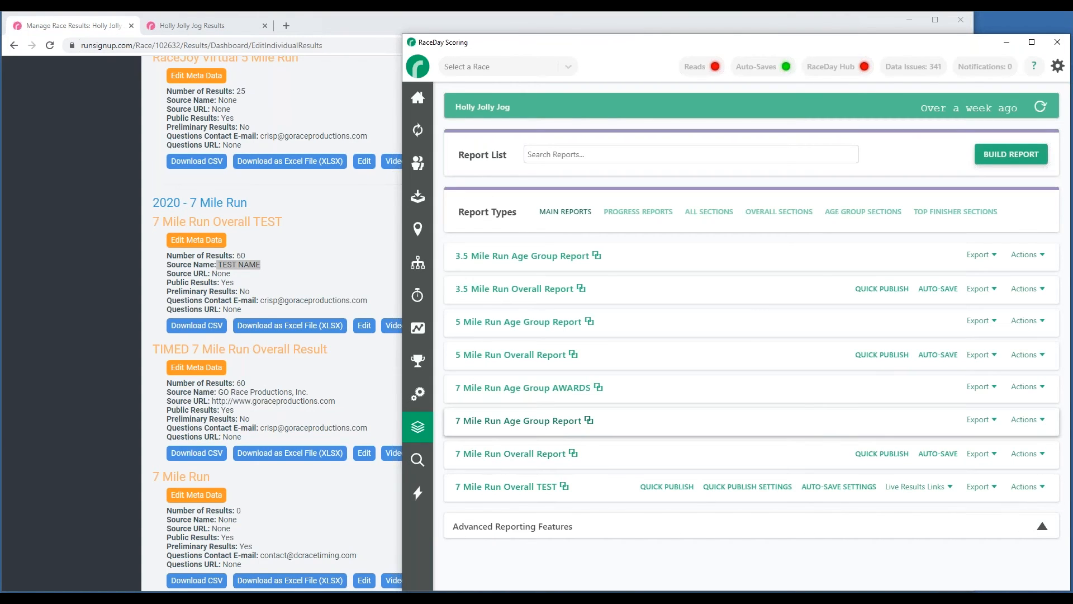
- Open the print preview of the 7 Mile Run Age Group AWARDS report and examine the landscape page enlarged
{"action": "left_click", "coordinate": [1026, 386]}
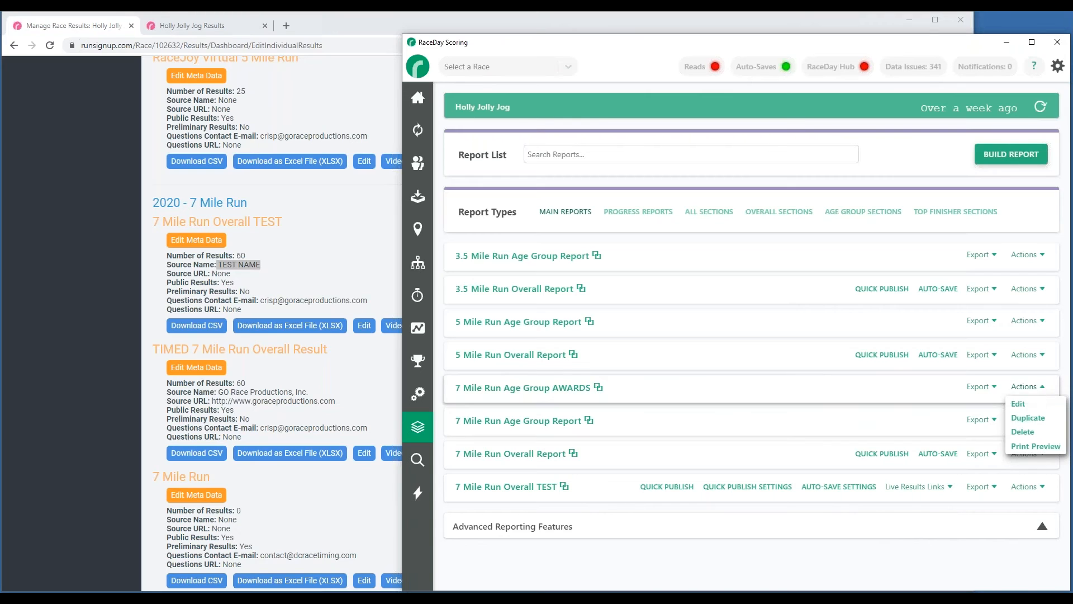
{"action": "left_click", "coordinate": [1025, 450]}
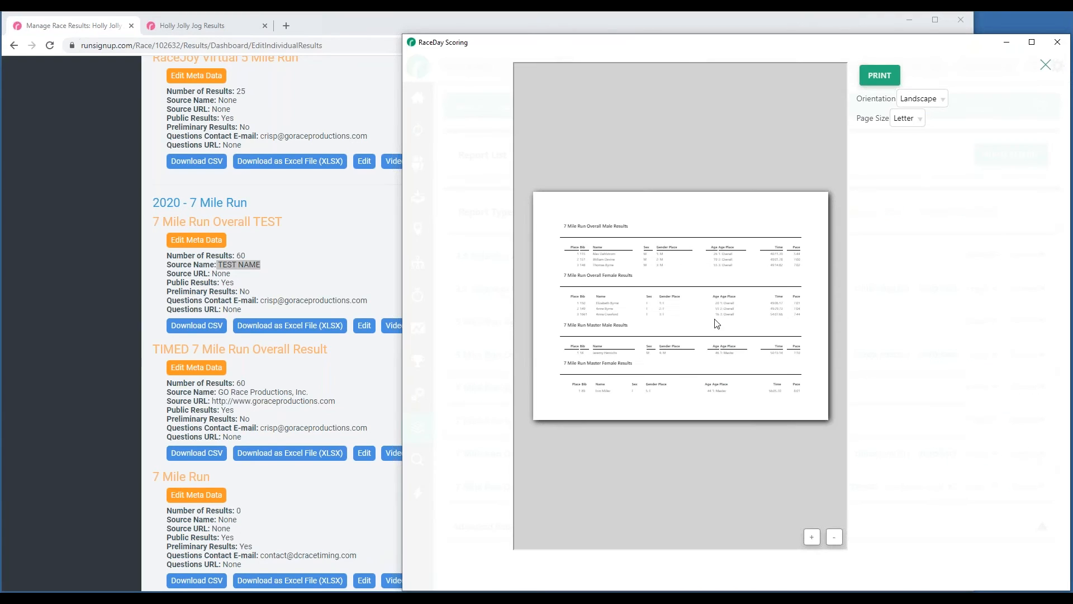
{"action": "left_click", "coordinate": [811, 537]}
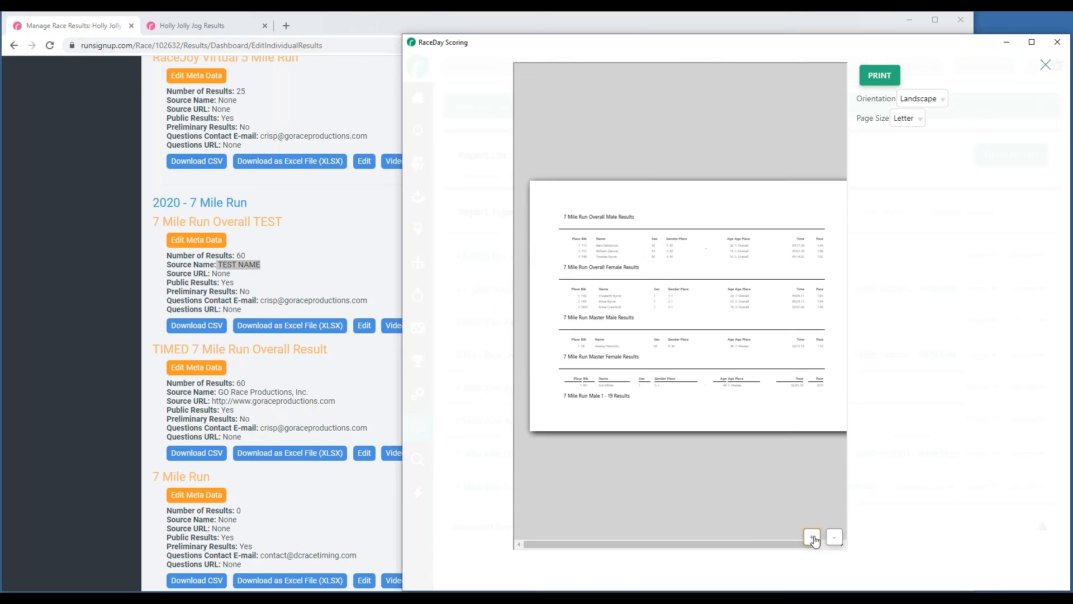
{"action": "left_click", "coordinate": [813, 537]}
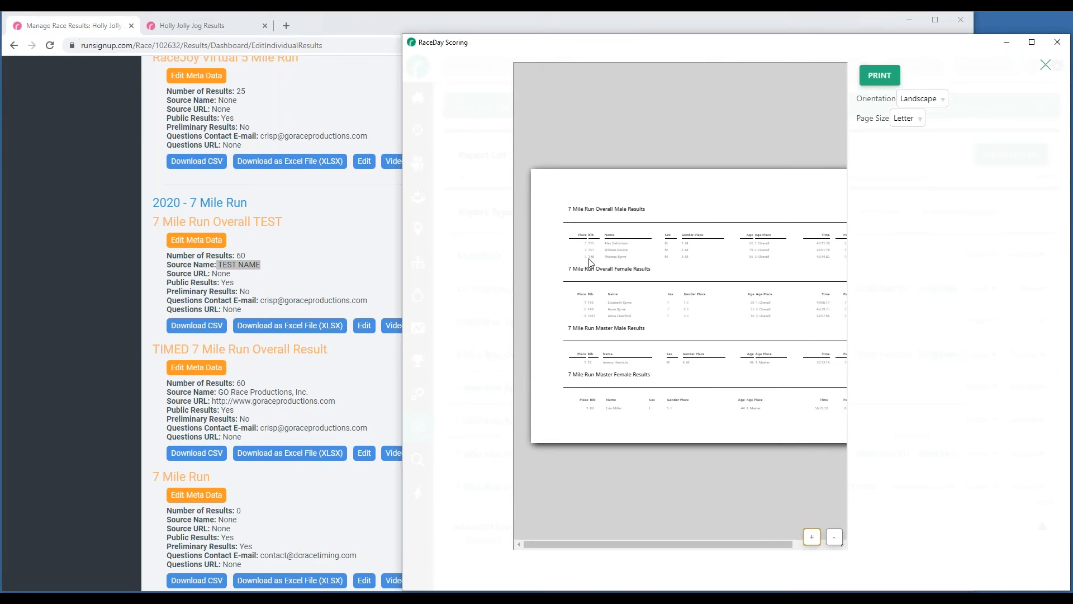
{"action": "left_click_drag", "start_coordinate": [777, 545], "coordinate": [801, 547]}
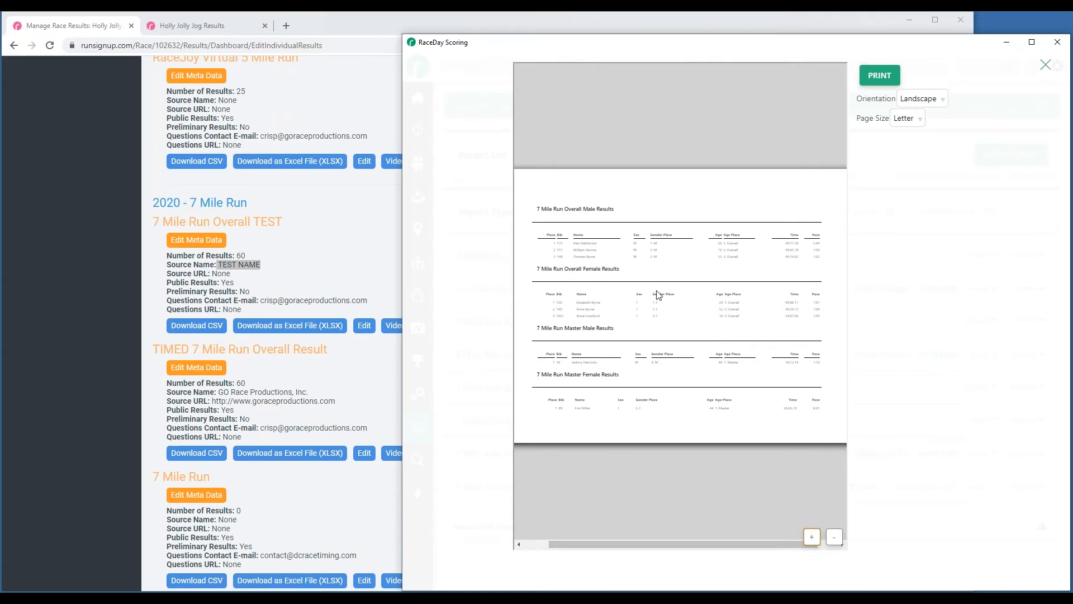
- Set the print preview's orientation to Portrait, examine the enlarged page, and close the preview
{"action": "left_click", "coordinate": [942, 105]}
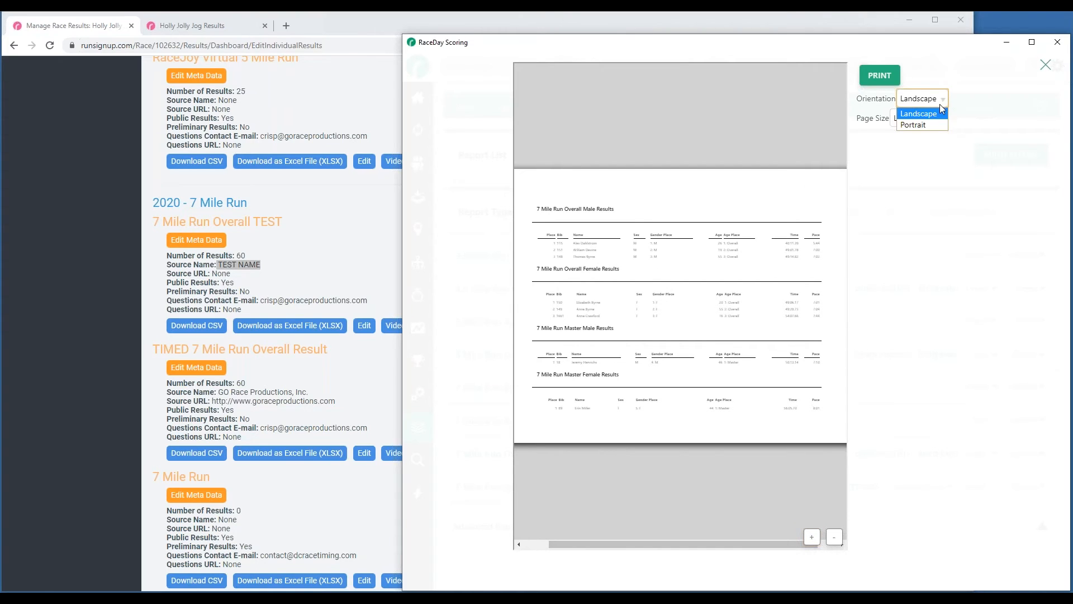
{"action": "left_click", "coordinate": [917, 119]}
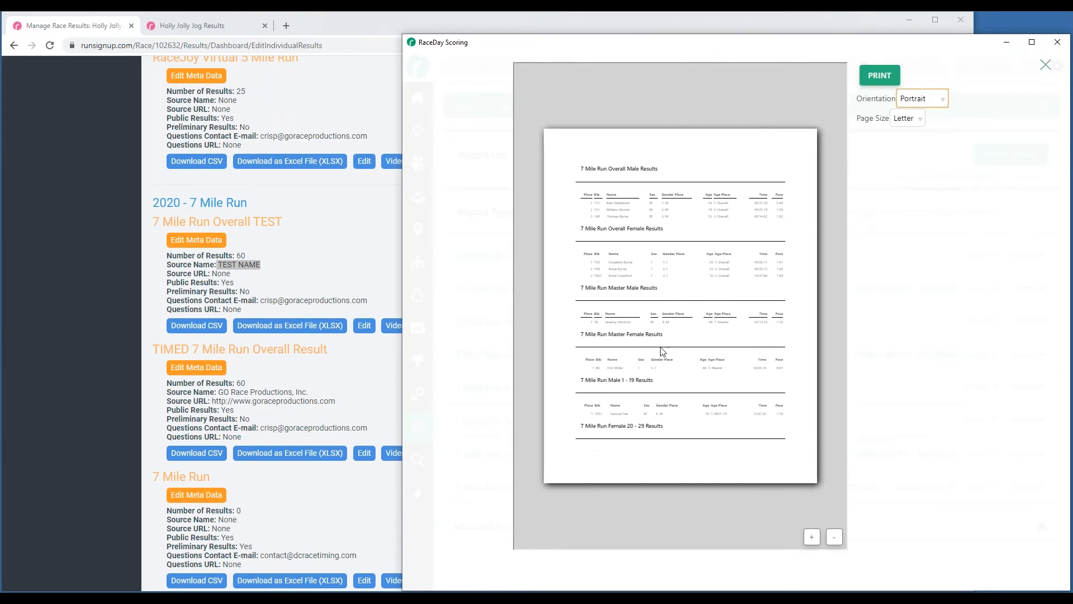
{"action": "left_click", "coordinate": [812, 537]}
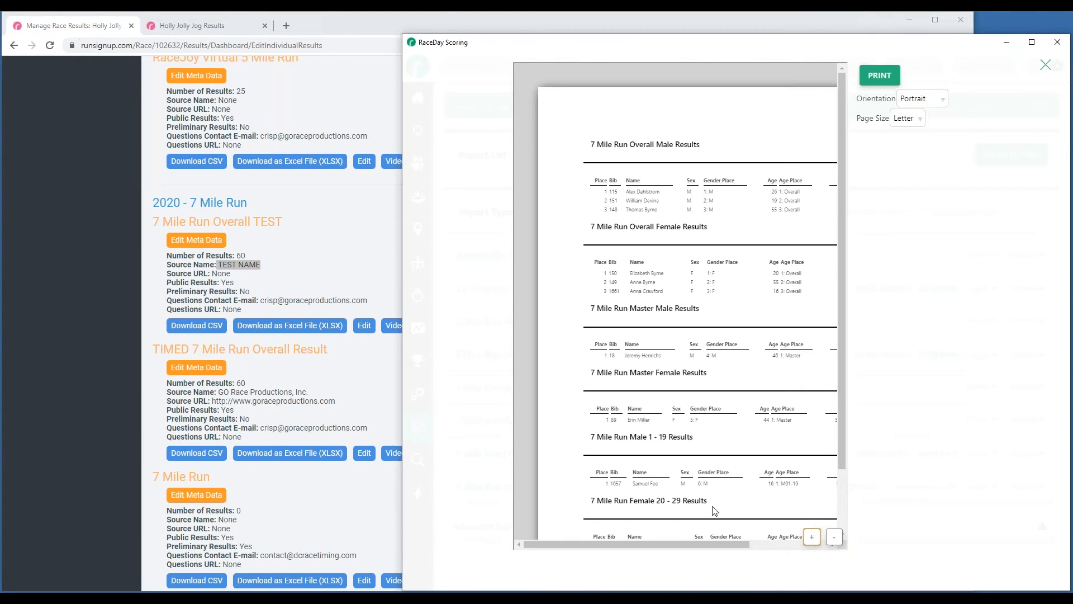
{"action": "mouse_move", "coordinate": [712, 544]}
{"action": "left_mouse_down"}
{"action": "mouse_move", "coordinate": [777, 553]}
{"action": "mouse_move", "coordinate": [705, 549]}
{"action": "left_mouse_up"}
{"action": "scroll", "coordinate": [697, 314], "scroll_direction": "down", "scroll_amount": 3}
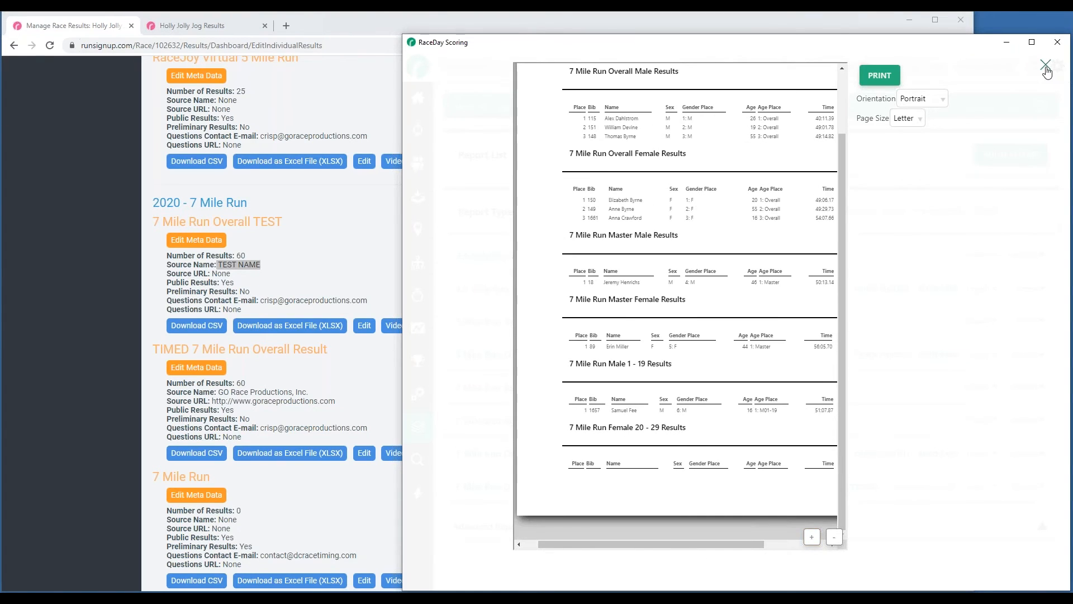
{"action": "left_click", "coordinate": [1045, 65]}
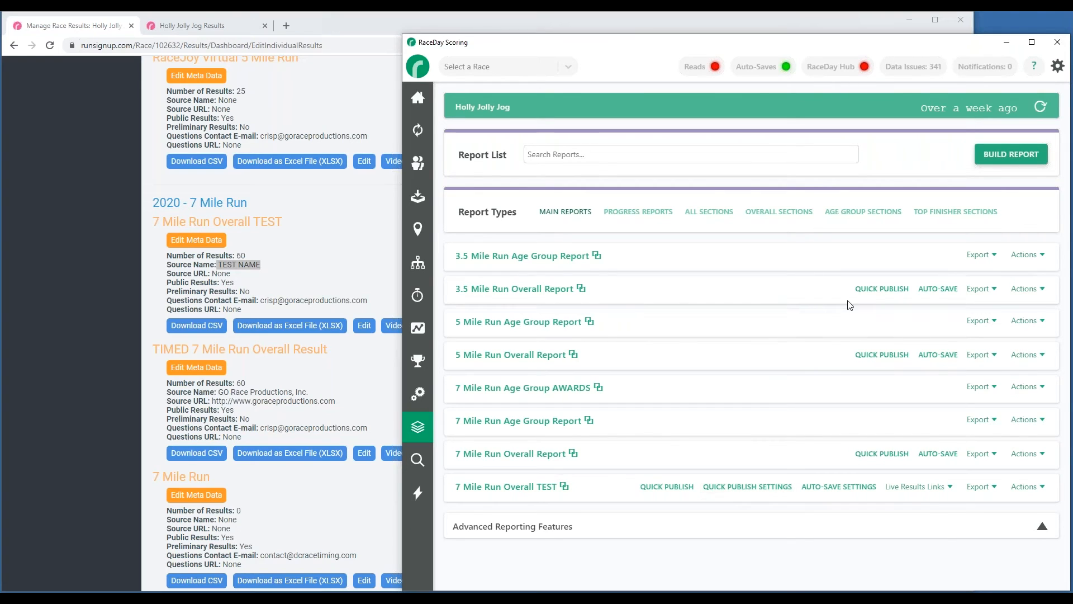
{"action": "left_click", "coordinate": [682, 486]}
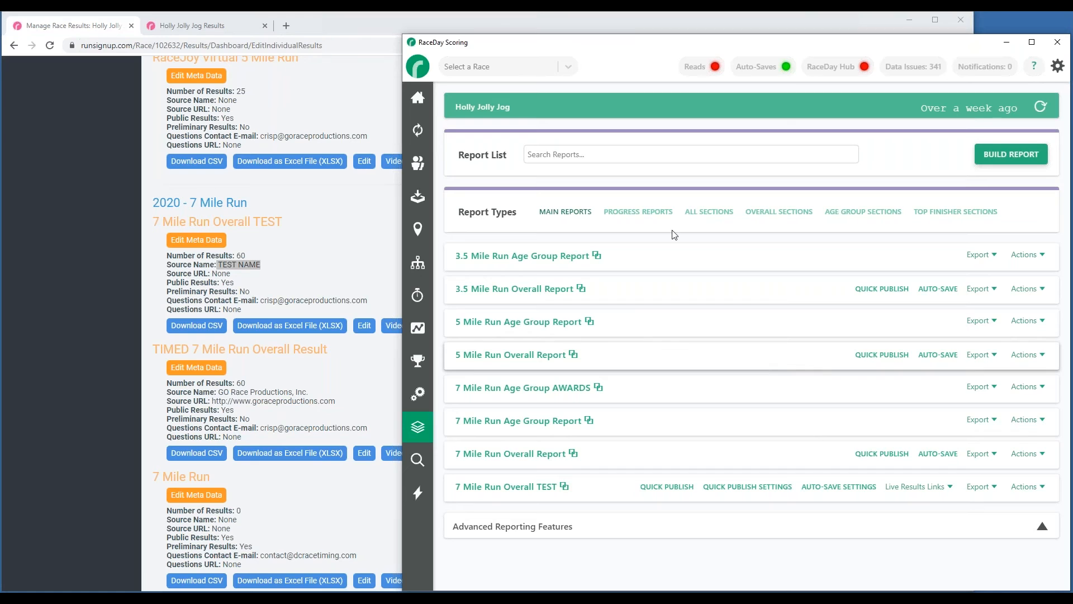
- Return to the list of previous races and open Charleston Sprint Triathlon Series Race 5
{"action": "left_click", "coordinate": [418, 67]}
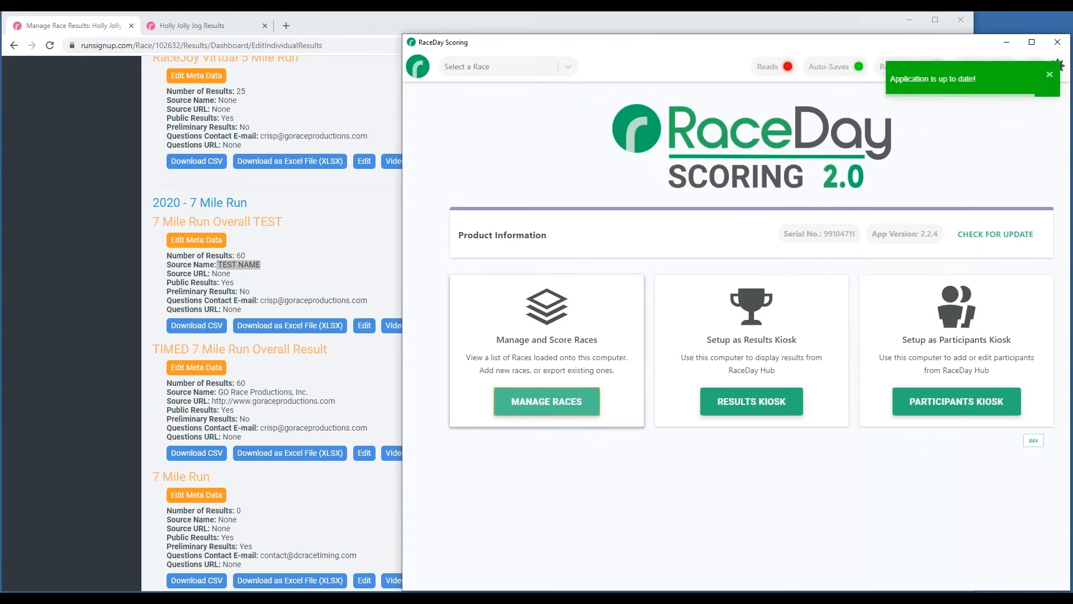
{"action": "left_click", "coordinate": [563, 420]}
{"action": "scroll", "coordinate": [749, 447], "scroll_direction": "down", "scroll_amount": 3}
{"action": "left_click", "coordinate": [781, 558]}
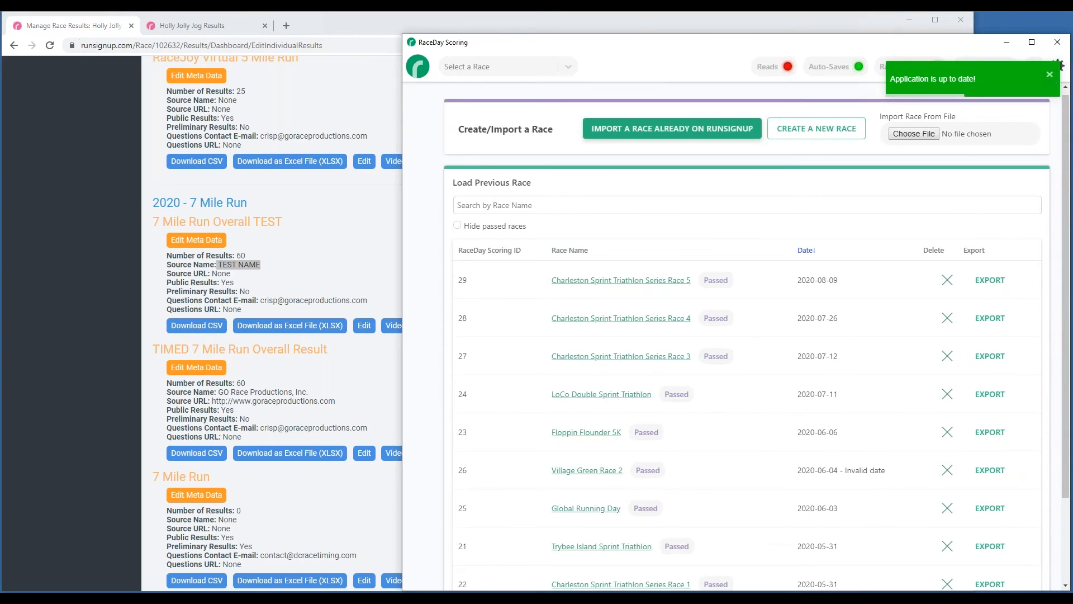
{"action": "scroll", "coordinate": [633, 178], "scroll_direction": "down", "scroll_amount": 2}
{"action": "left_click", "coordinate": [633, 179]}
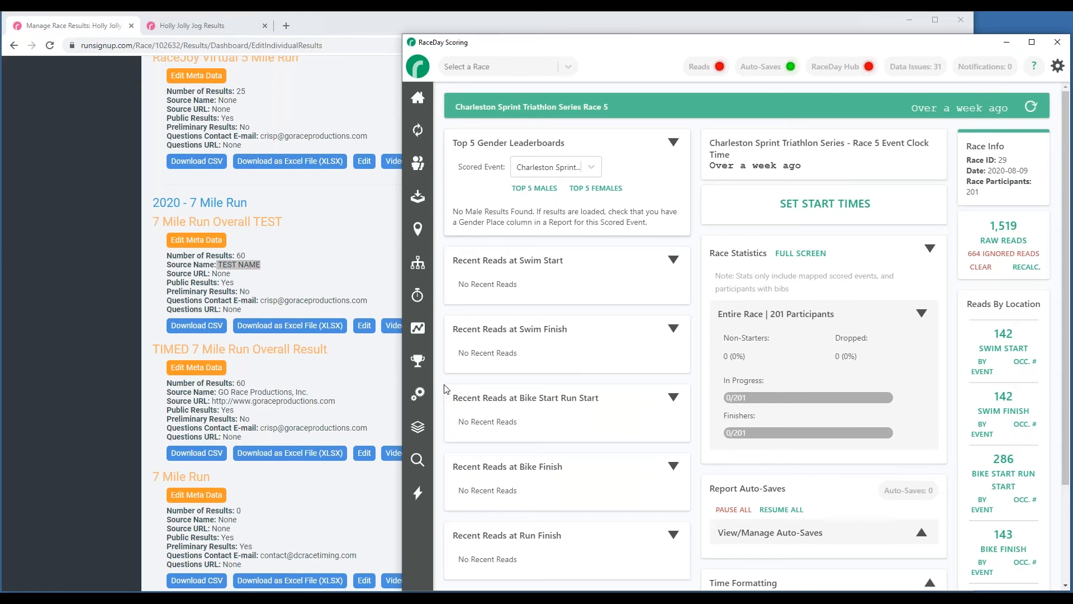
- Review the age groups of Charleston Sprint Triathlon Series Race 5 and open its top finisher settings
{"action": "left_click", "coordinate": [418, 360]}
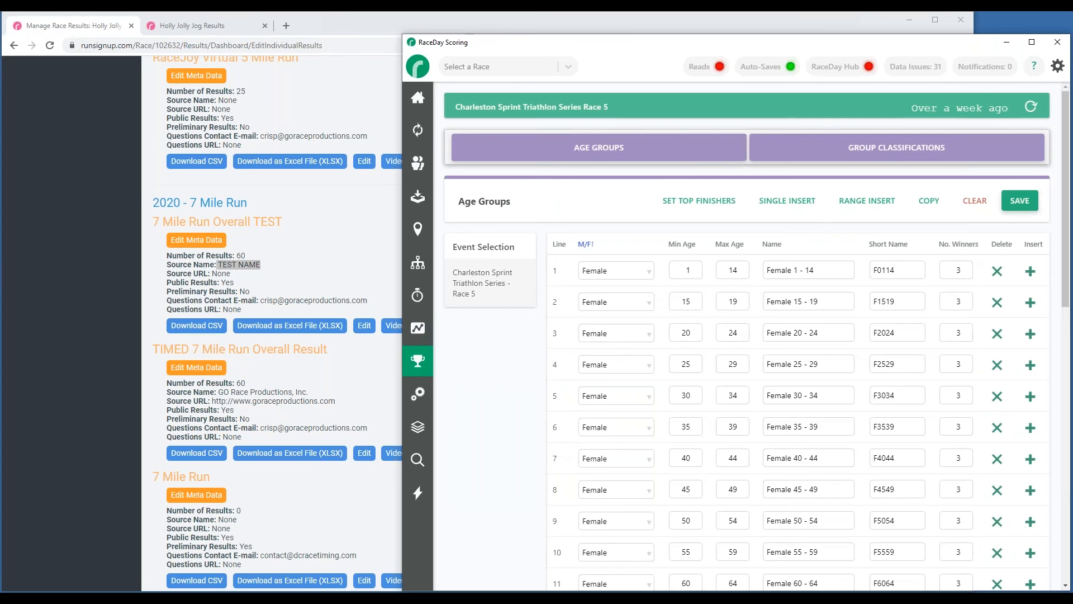
{"action": "scroll", "coordinate": [758, 506], "scroll_direction": "down", "scroll_amount": 1}
{"action": "scroll", "coordinate": [758, 505], "scroll_direction": "down", "scroll_amount": 8}
{"action": "scroll", "coordinate": [728, 182], "scroll_direction": "up", "scroll_amount": 10}
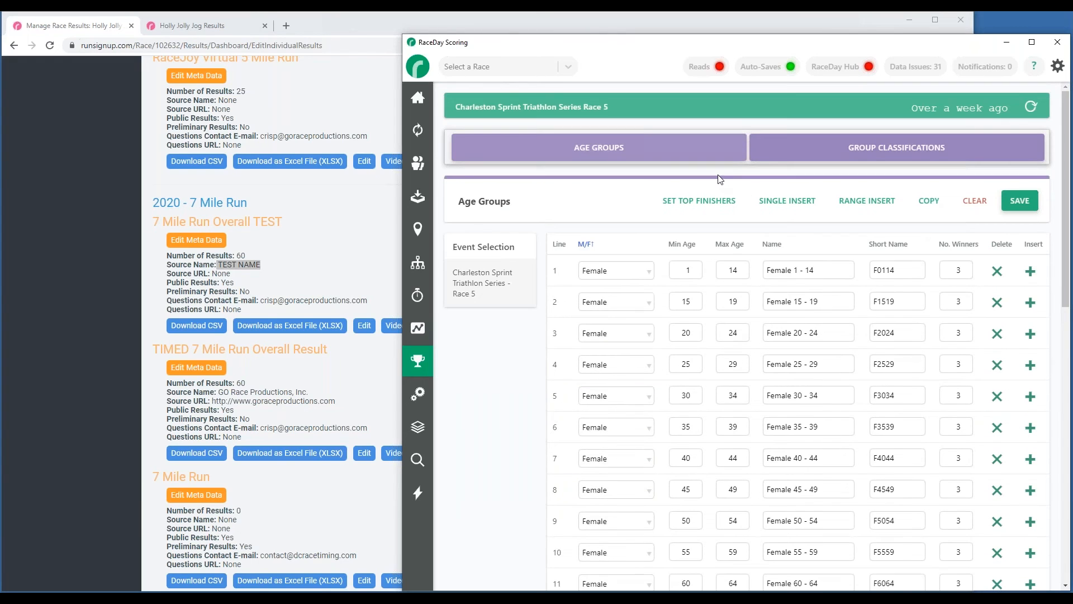
{"action": "left_click", "coordinate": [701, 201]}
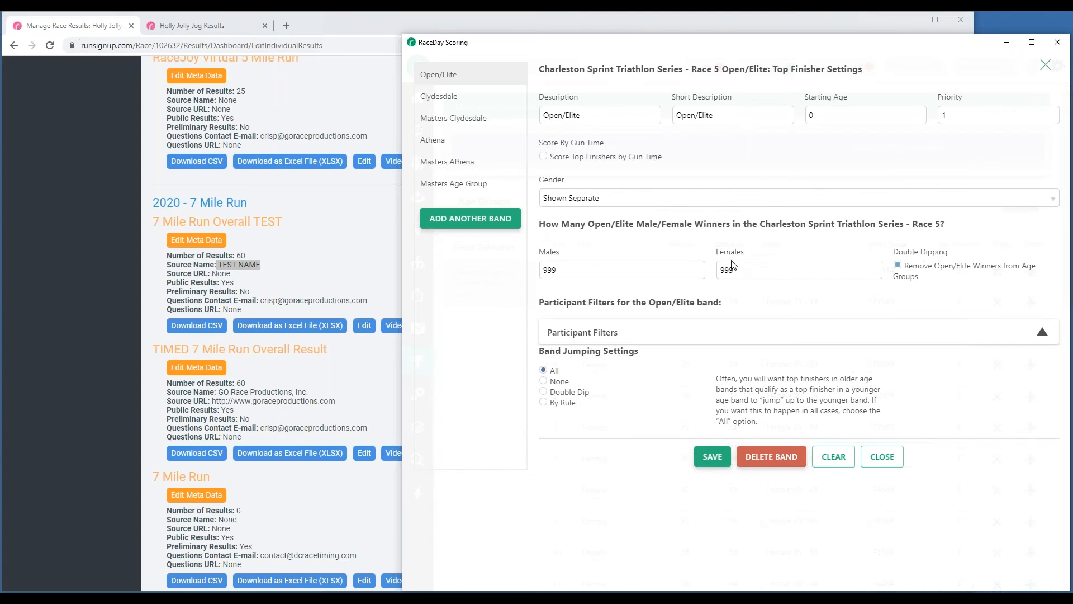
- Examine the Open/Elite band's participant filter and look through the fields available for it
{"action": "left_click", "coordinate": [440, 99]}
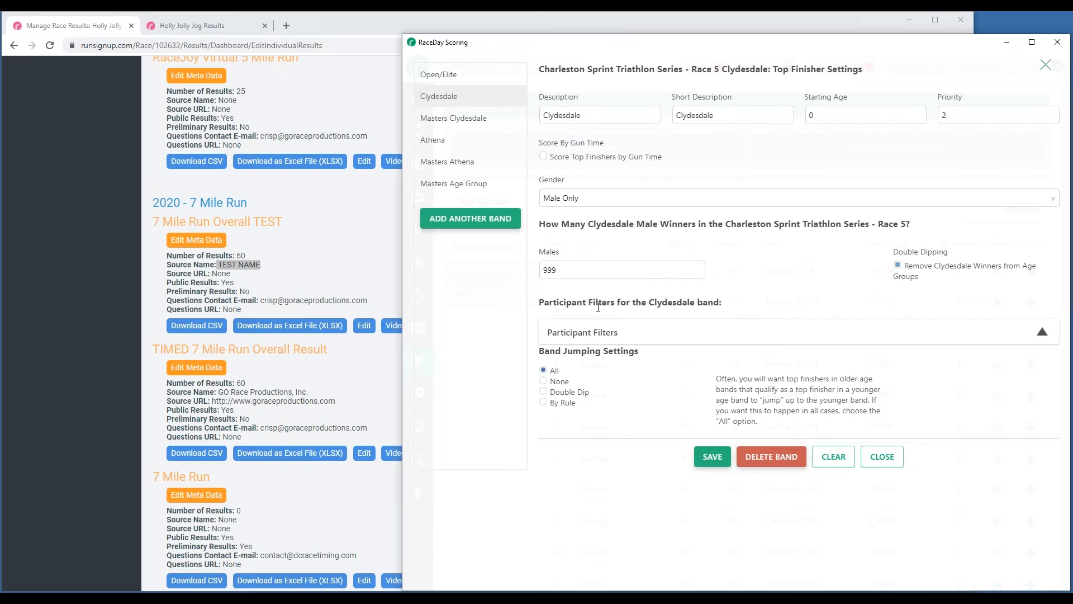
{"action": "left_click", "coordinate": [771, 335]}
{"action": "left_click", "coordinate": [447, 73]}
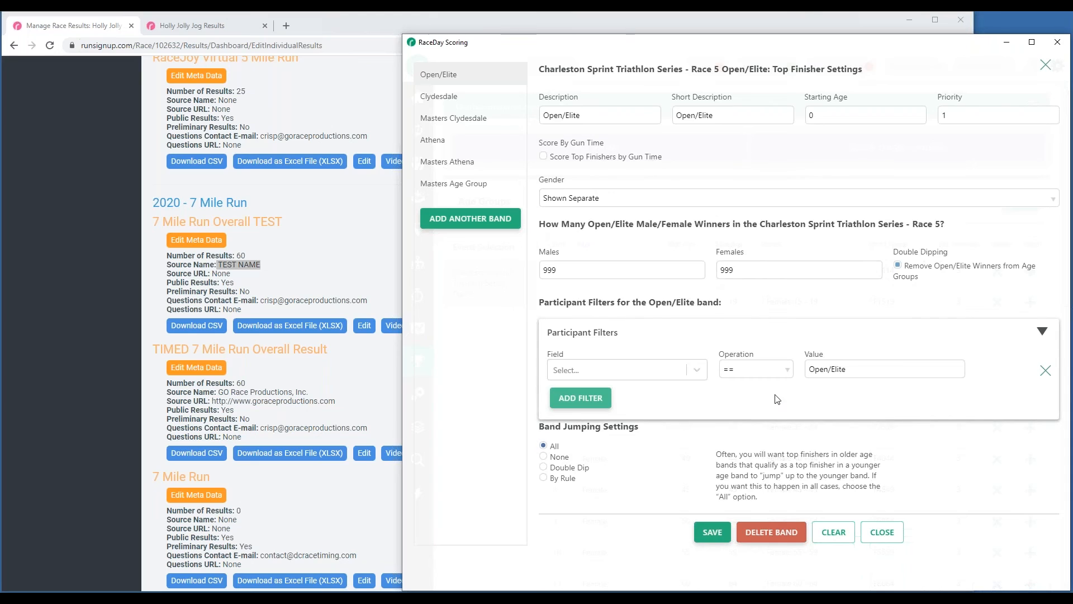
{"action": "left_click", "coordinate": [702, 372]}
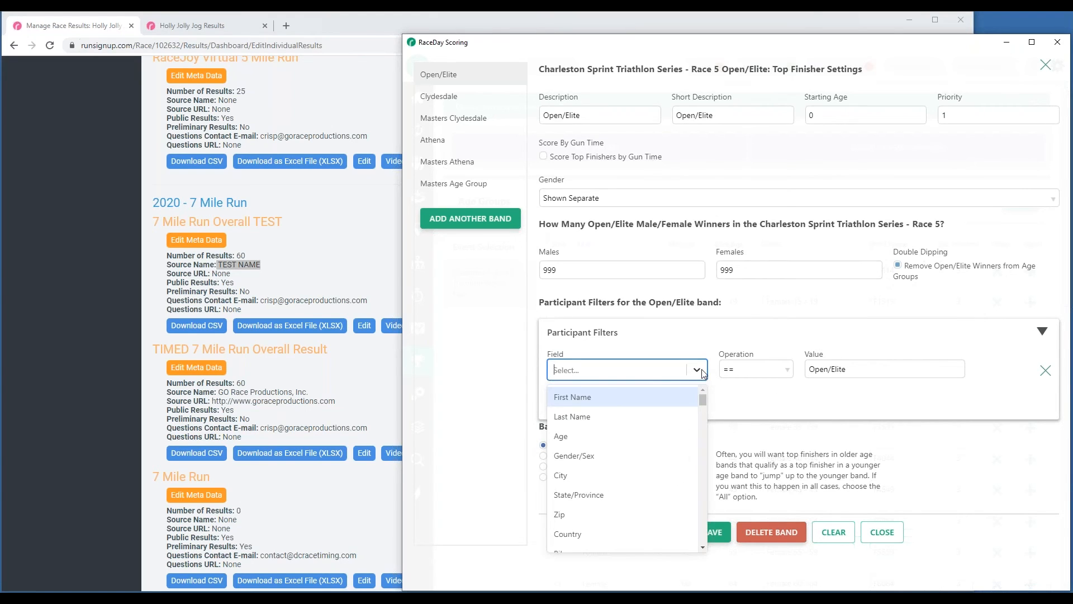
{"action": "left_click", "coordinate": [697, 339]}
{"action": "left_click", "coordinate": [733, 331]}
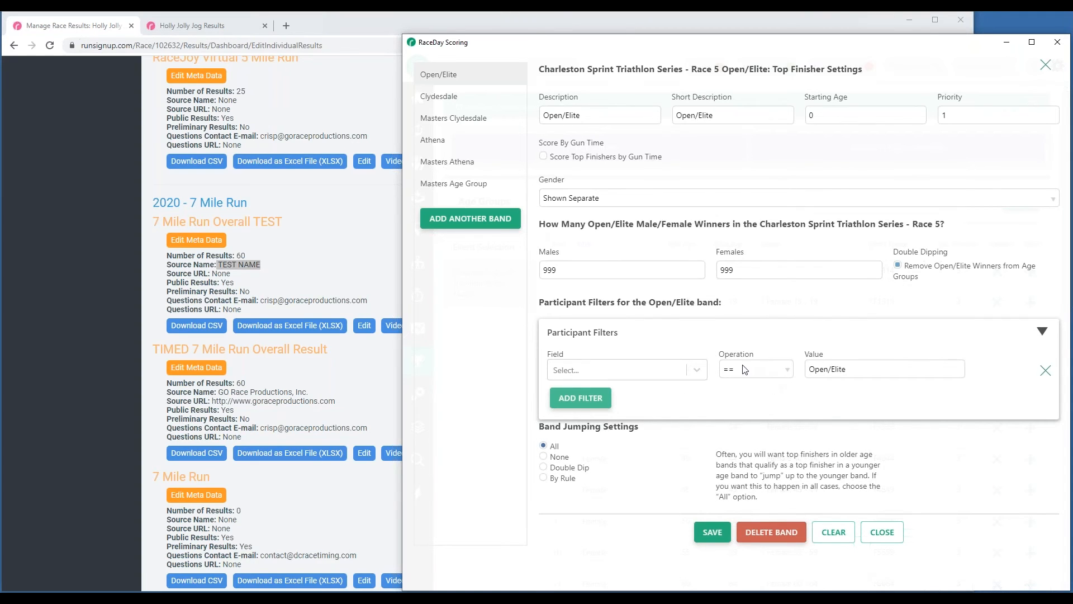
{"action": "left_click", "coordinate": [696, 370]}
{"action": "scroll", "coordinate": [691, 420], "scroll_direction": "down", "scroll_amount": 4}
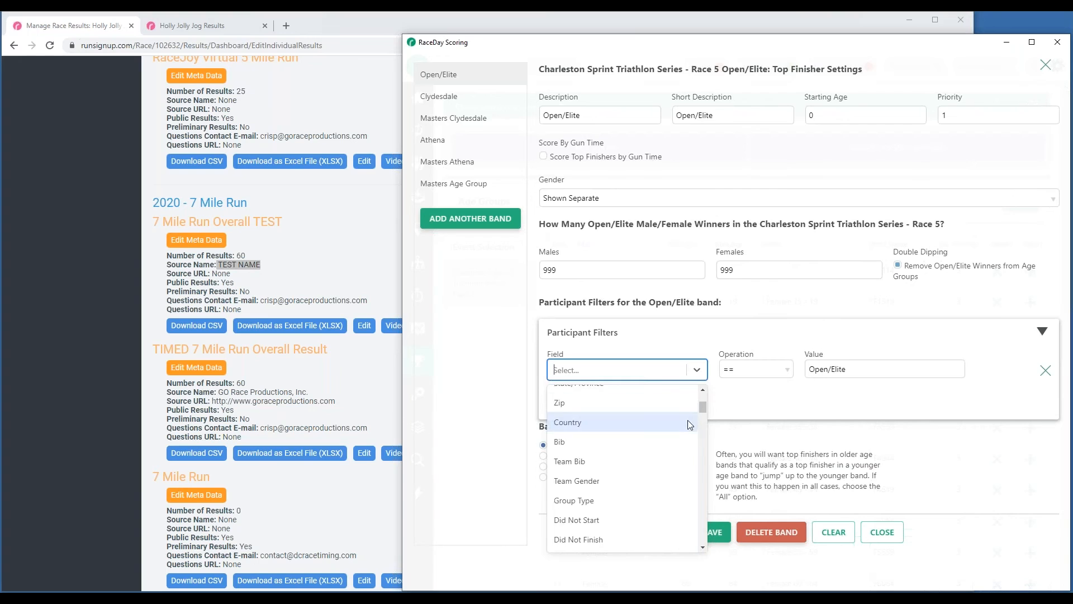
{"action": "left_click_drag", "start_coordinate": [703, 416], "coordinate": [705, 429]}
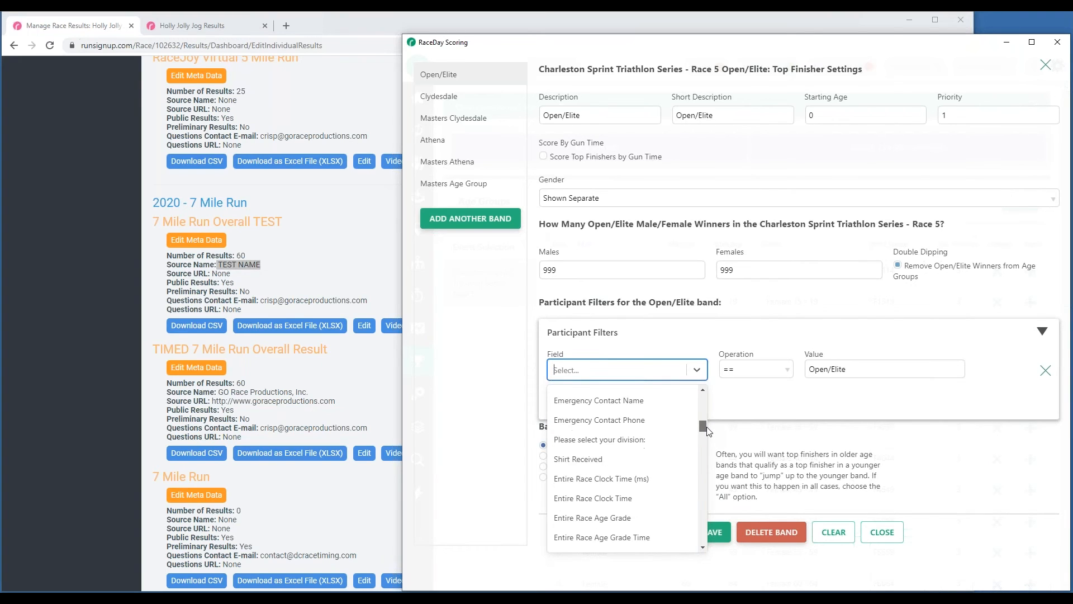
{"action": "left_click", "coordinate": [769, 418]}
{"action": "left_click", "coordinate": [1042, 331]}
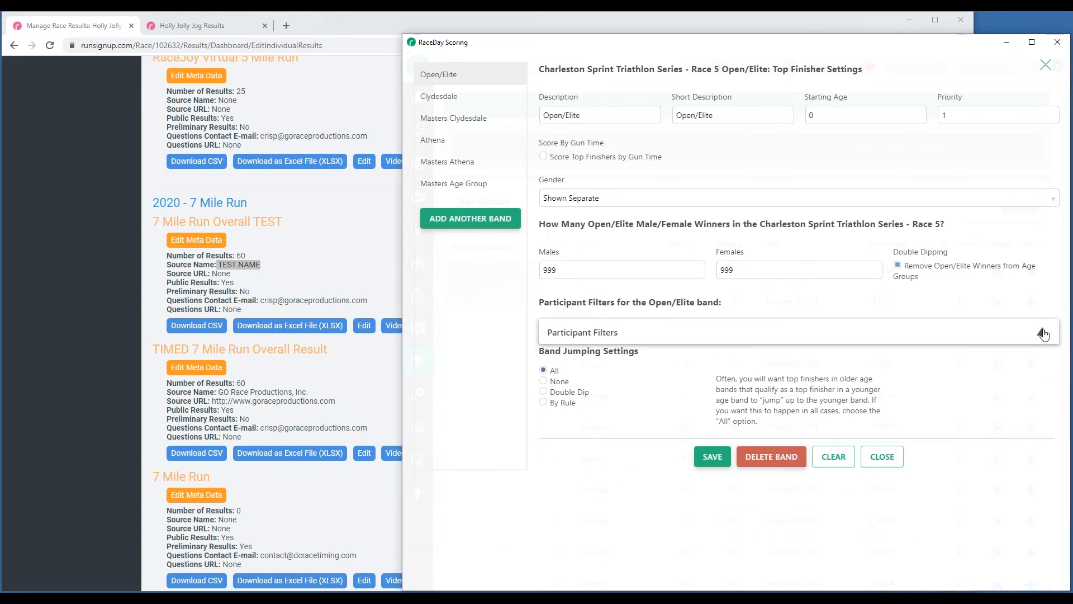
- Check the Clydesdale band's participant filters, and search the Open/Elite filter's fields for "c"
{"action": "left_click", "coordinate": [443, 97]}
{"action": "left_click", "coordinate": [694, 334]}
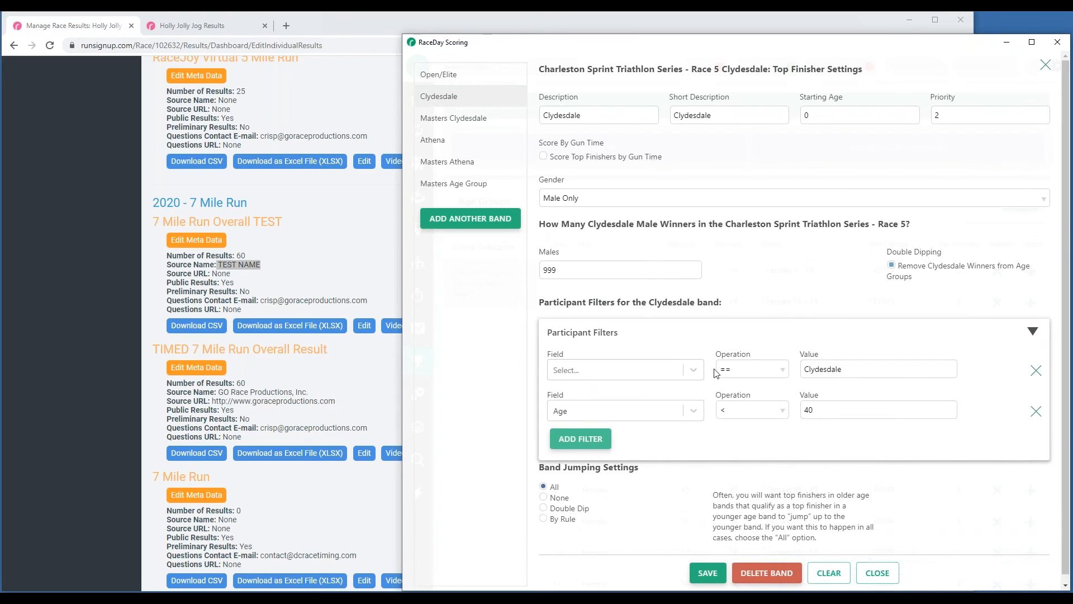
{"action": "left_click", "coordinate": [433, 77]}
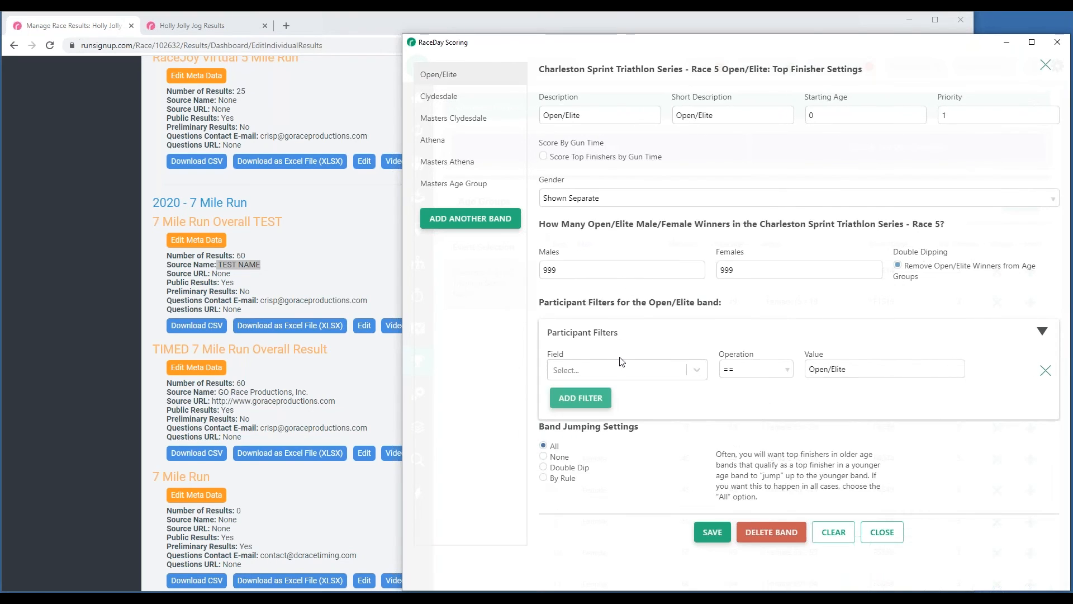
{"action": "left_click", "coordinate": [695, 370]}
{"action": "scroll", "coordinate": [682, 453], "scroll_direction": "down", "scroll_amount": 5}
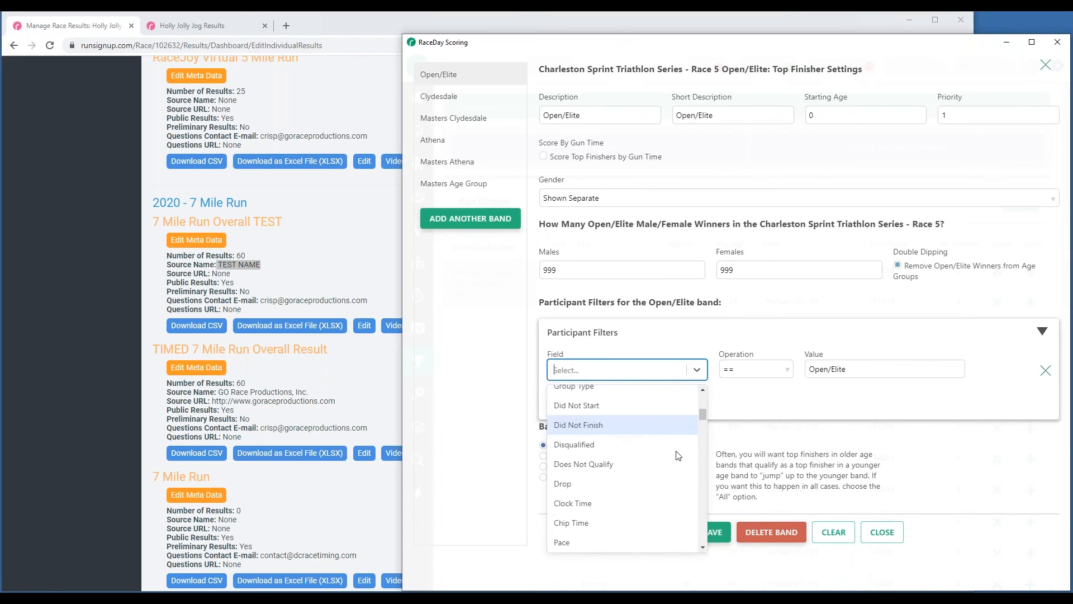
{"action": "left_click_drag", "start_coordinate": [703, 421], "coordinate": [698, 460]}
{"action": "type", "text": "c"}
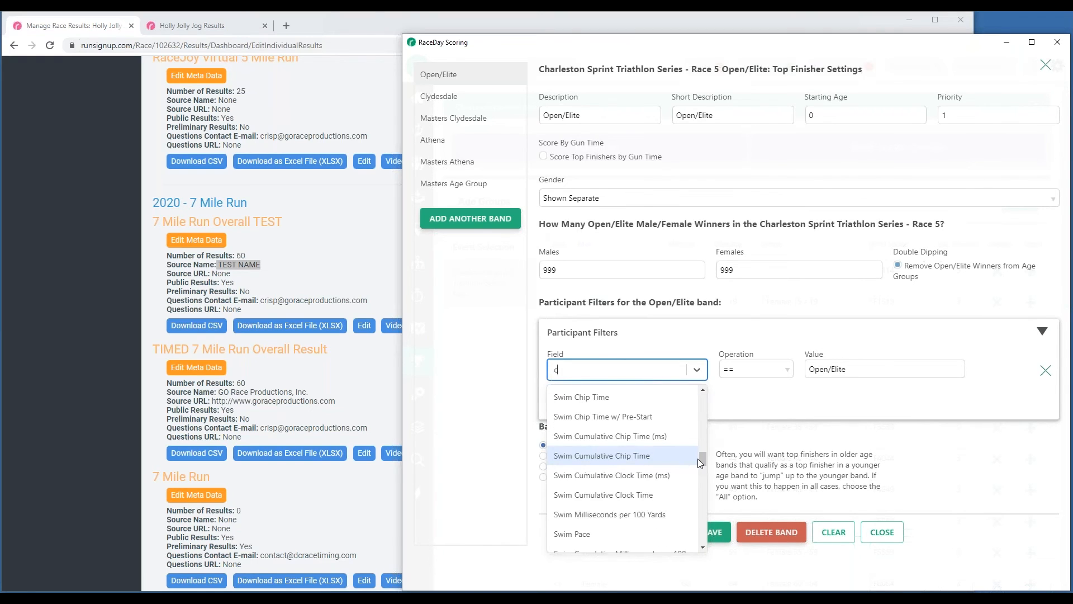
{"action": "type", "text": "a"}
{"action": "key", "text": "BackSpace"}
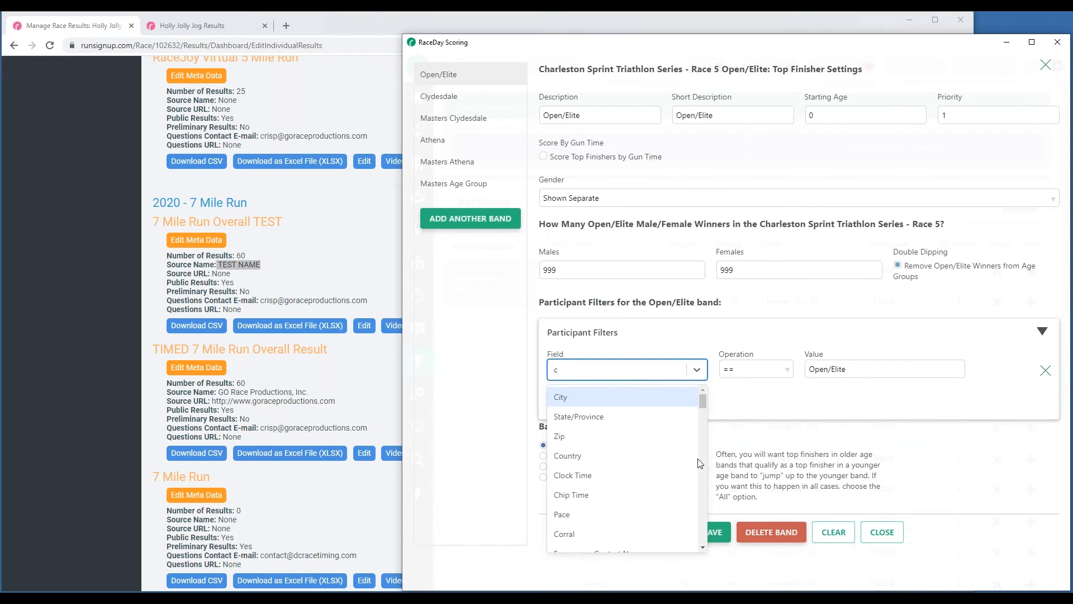
{"action": "key", "text": "BackSpace"}
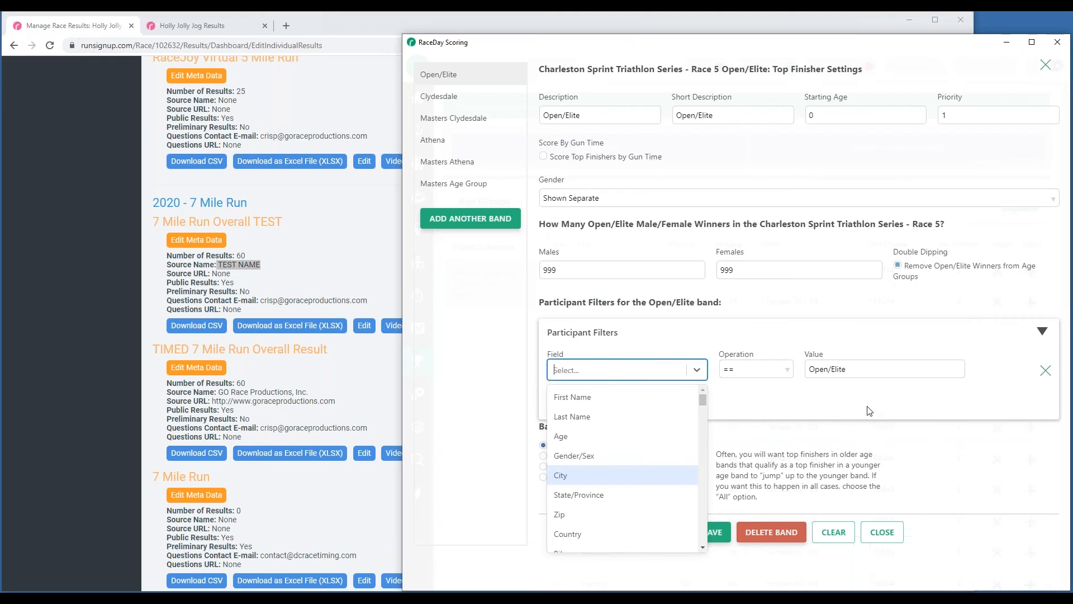
{"action": "triple_click", "coordinate": [827, 369]}
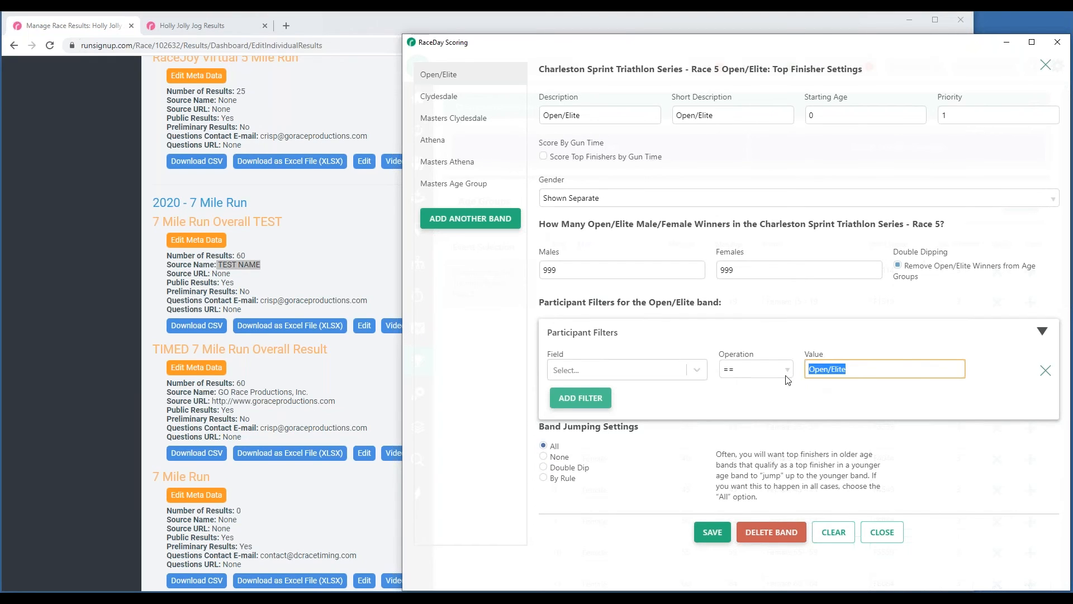
- Compare the gender, winner and participant filter settings of the Clydesdale, Athena and Masters bands, and close the top finisher settings
{"action": "left_click", "coordinate": [450, 97]}
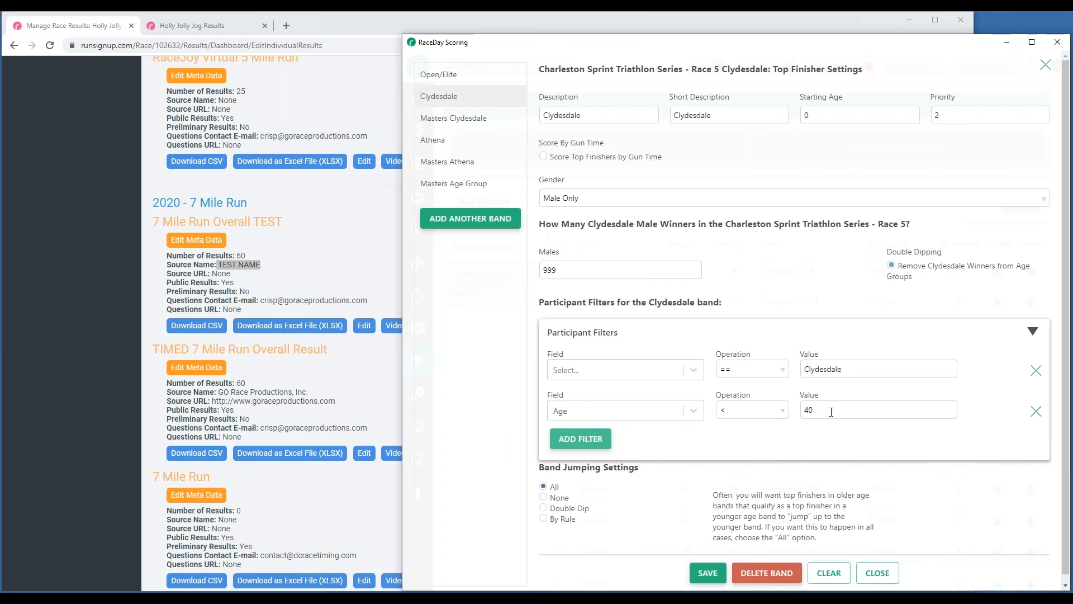
{"action": "left_click", "coordinate": [470, 128]}
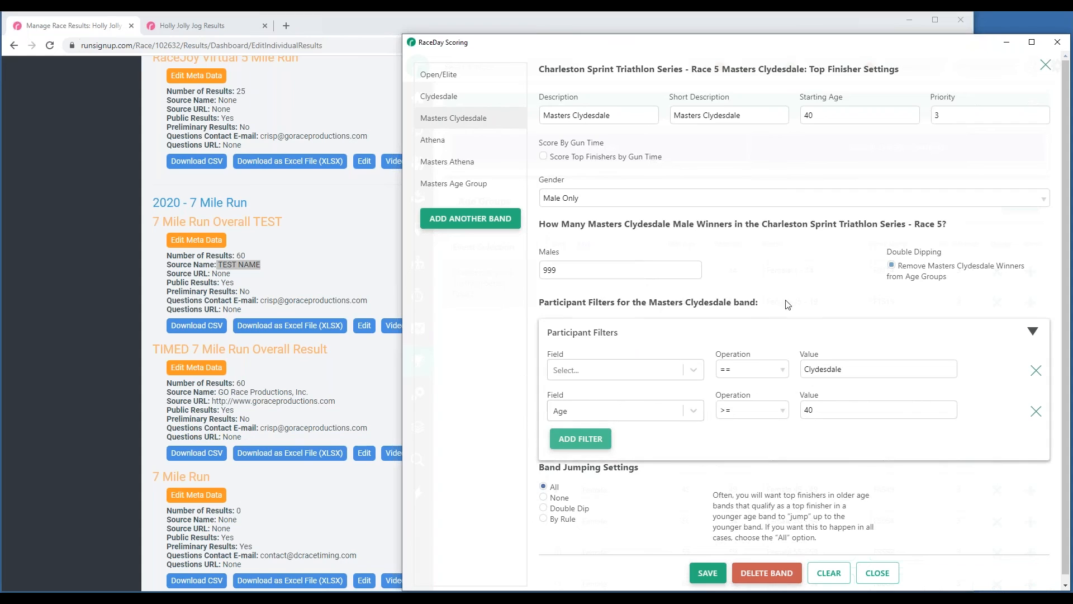
{"action": "left_click", "coordinate": [441, 139]}
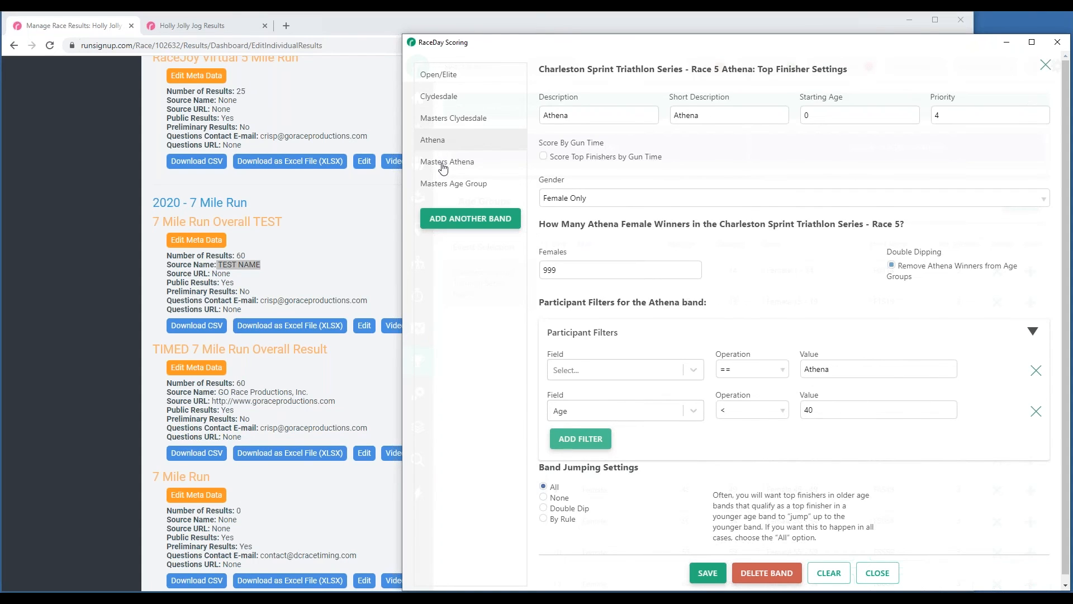
{"action": "left_click", "coordinate": [443, 168]}
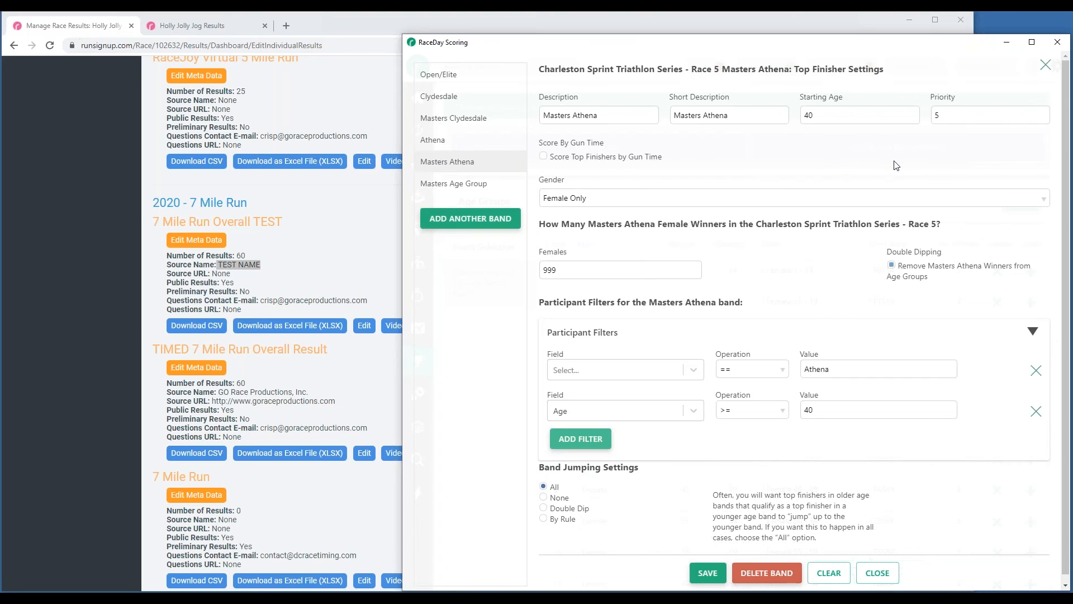
{"action": "left_click", "coordinate": [437, 190]}
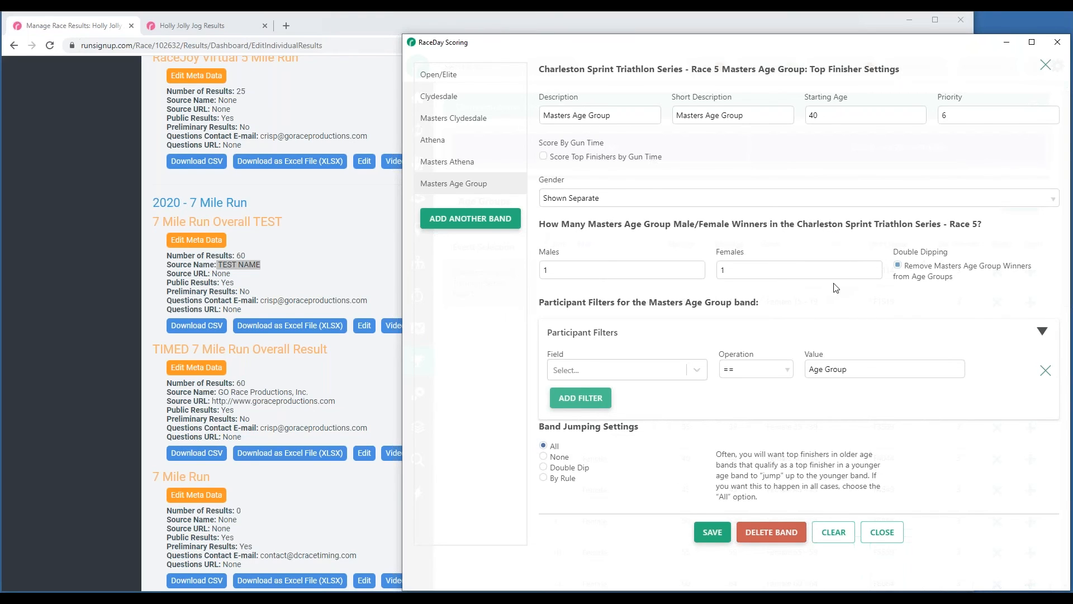
{"action": "left_click", "coordinate": [445, 167]}
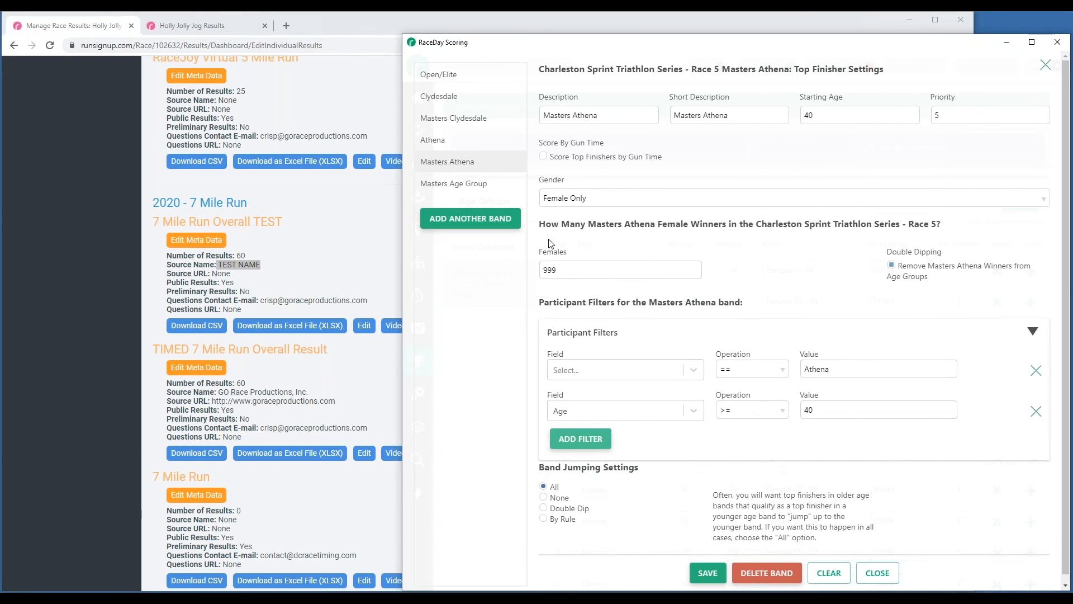
{"action": "left_click", "coordinate": [439, 141]}
{"action": "left_click", "coordinate": [461, 119]}
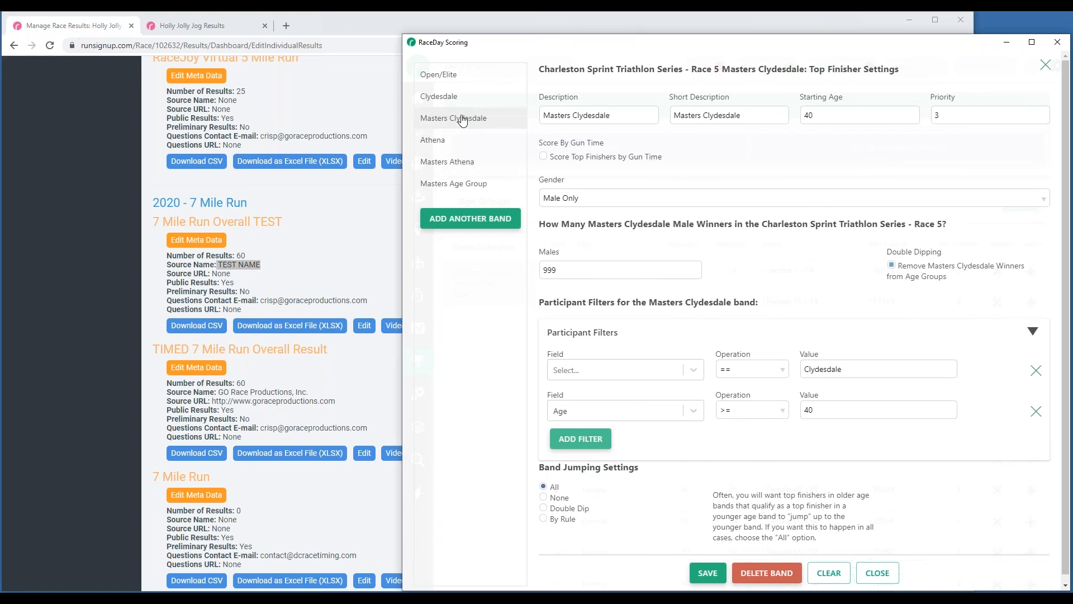
{"action": "left_click", "coordinate": [1045, 65]}
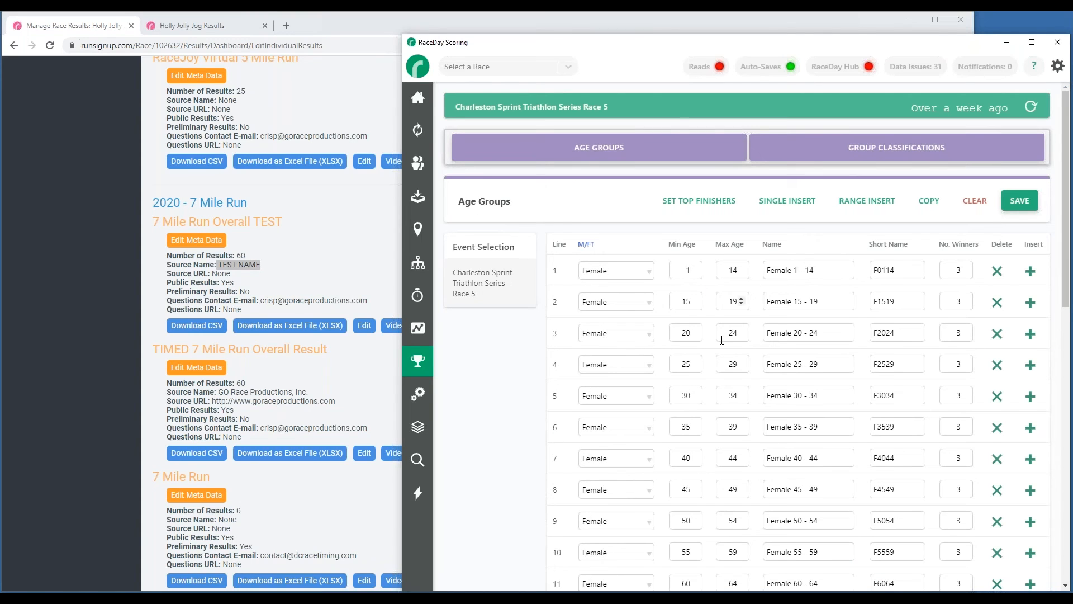
- Review the remaining age groups, open the Race 5 Age Group AWARDS report and examine its Open/Elite male and female results
{"action": "scroll", "coordinate": [729, 349], "scroll_direction": "down", "scroll_amount": 10}
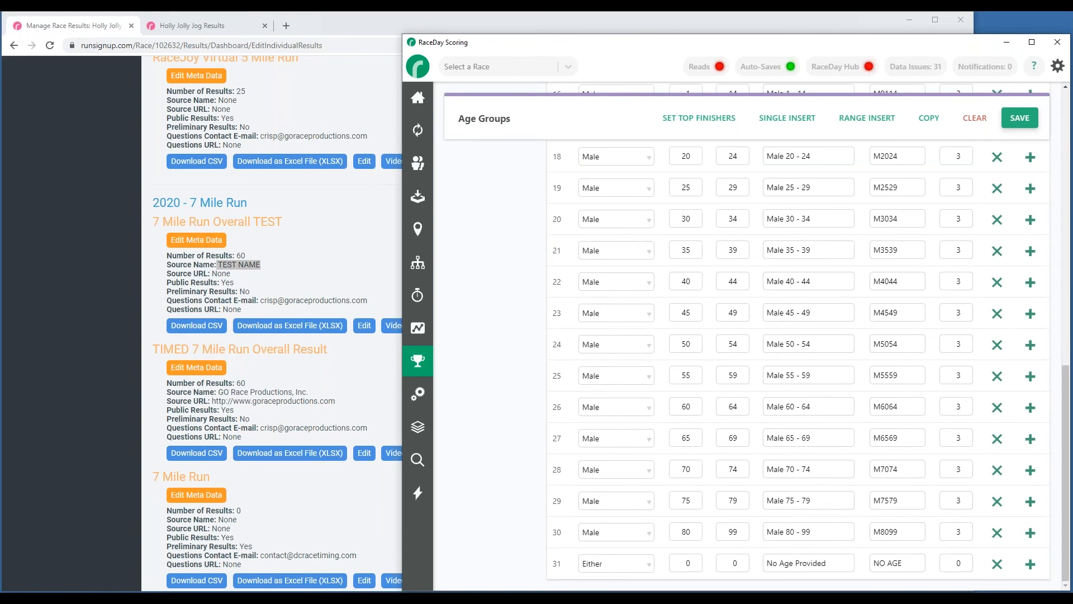
{"action": "left_click", "coordinate": [417, 426]}
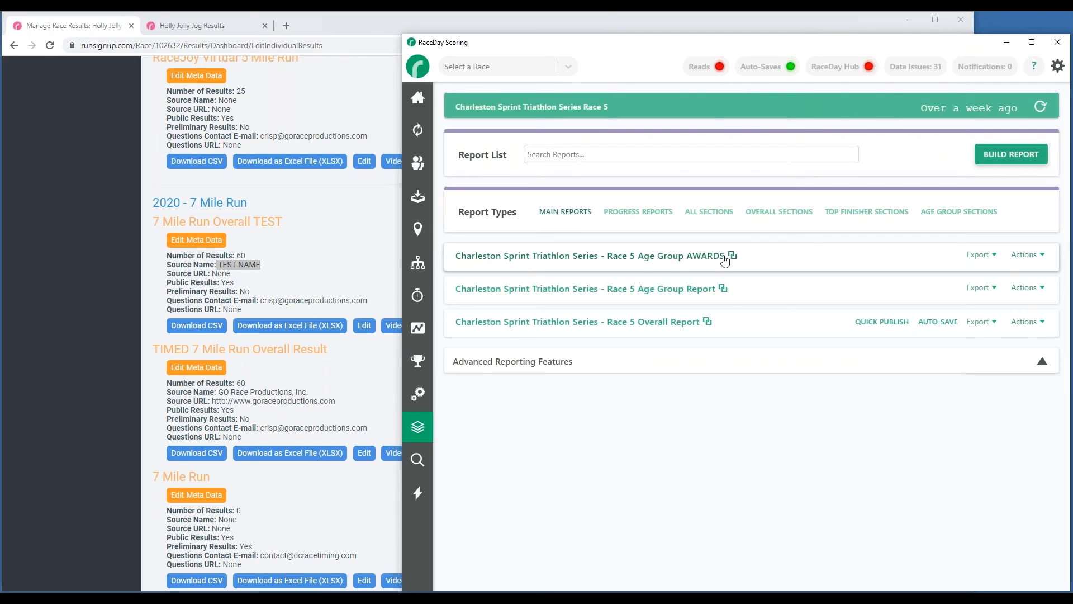
{"action": "left_click", "coordinate": [697, 258]}
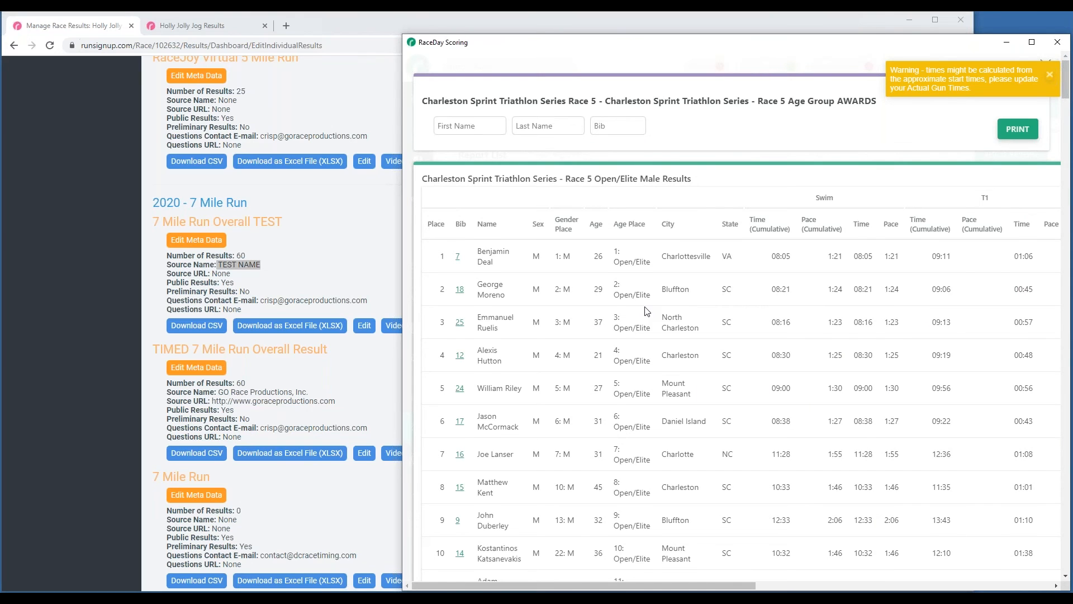
{"action": "scroll", "coordinate": [637, 356], "scroll_direction": "down", "scroll_amount": 5}
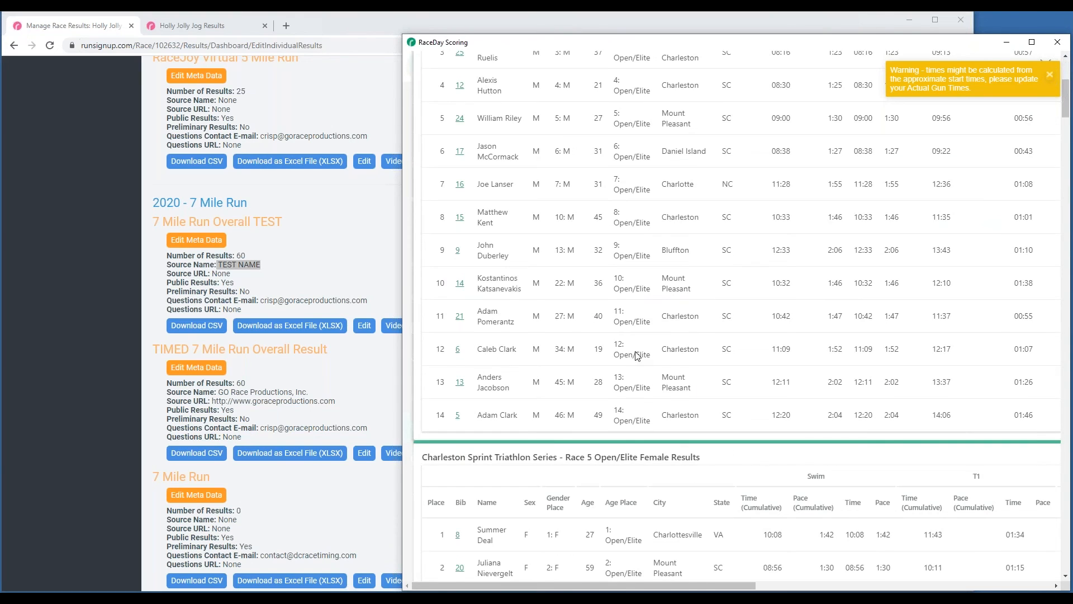
{"action": "scroll", "coordinate": [637, 356], "scroll_direction": "up", "scroll_amount": 5}
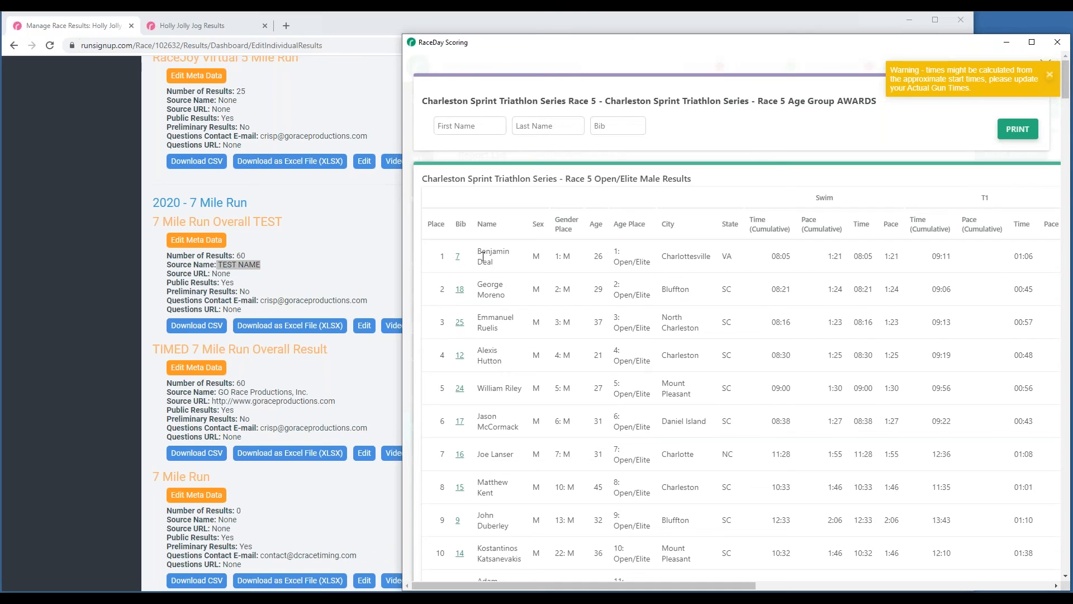
{"action": "scroll", "coordinate": [617, 304], "scroll_direction": "down", "scroll_amount": 4}
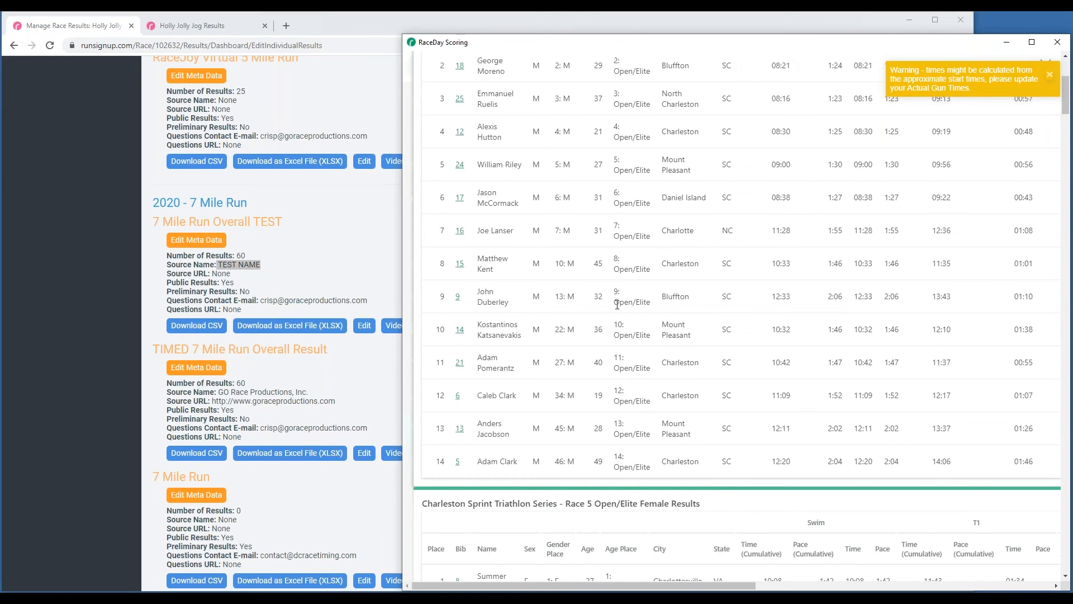
{"action": "scroll", "coordinate": [617, 304], "scroll_direction": "down", "scroll_amount": 5}
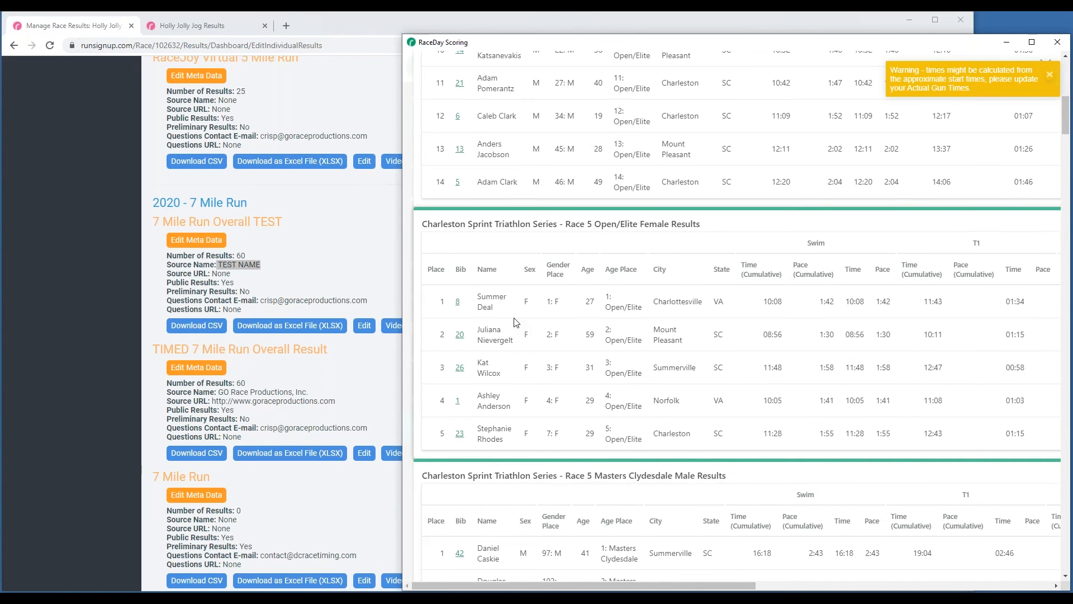
{"action": "scroll", "coordinate": [514, 319], "scroll_direction": "down", "scroll_amount": 1}
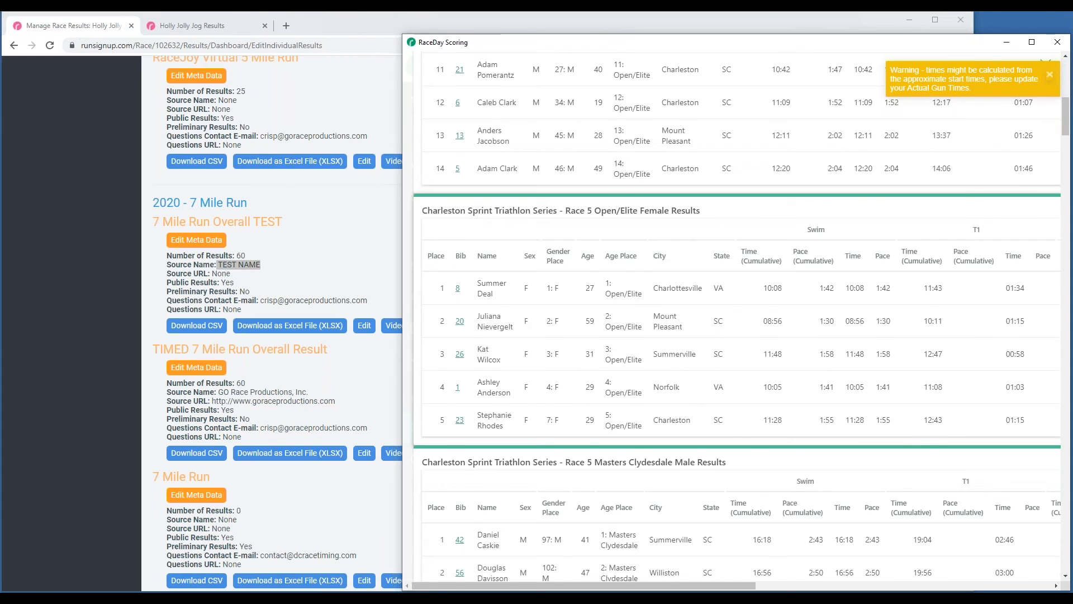
- Examine the Masters Clydesdale, Athena, Masters Age Group and younger female age group results, and close the awards report
{"action": "scroll", "coordinate": [736, 318], "scroll_direction": "down", "scroll_amount": 3}
{"action": "scroll", "coordinate": [736, 318], "scroll_direction": "down", "scroll_amount": 3}
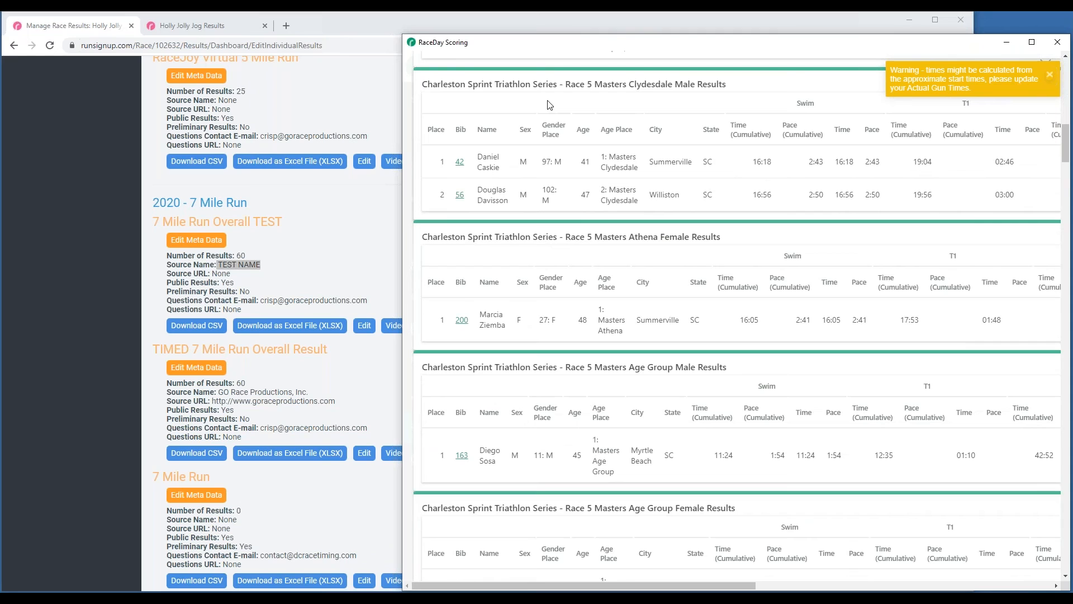
{"action": "scroll", "coordinate": [647, 344], "scroll_direction": "up", "scroll_amount": 5}
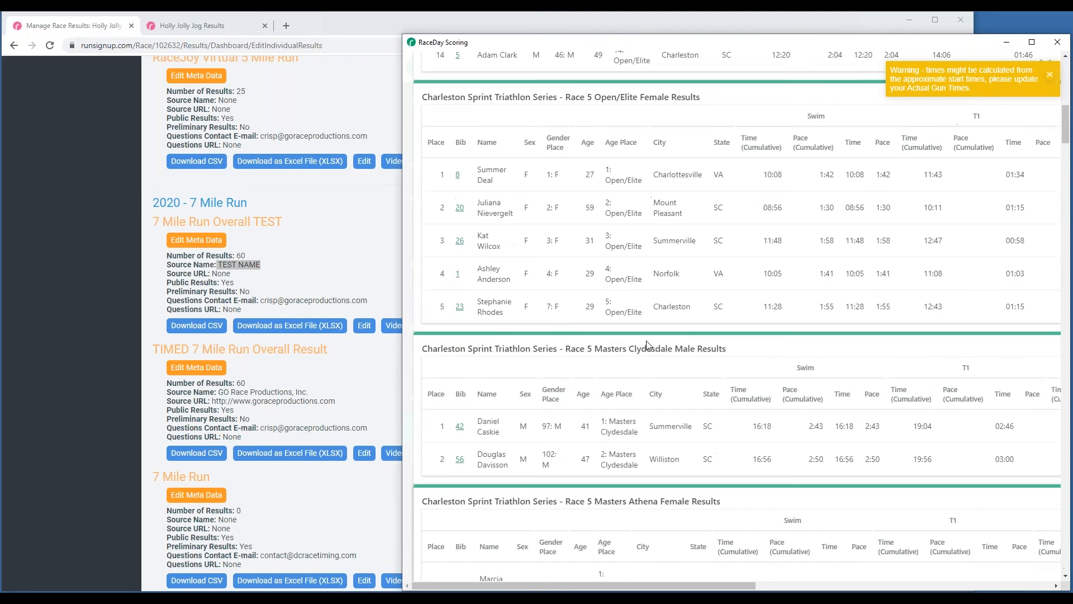
{"action": "scroll", "coordinate": [647, 344], "scroll_direction": "down", "scroll_amount": 6}
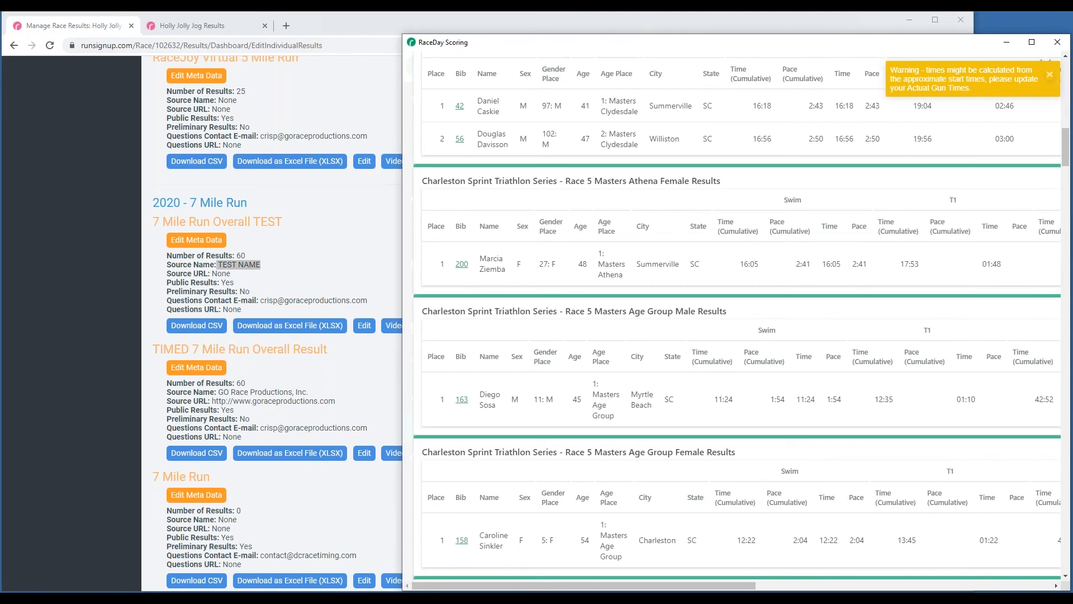
{"action": "scroll", "coordinate": [551, 333], "scroll_direction": "down", "scroll_amount": 4}
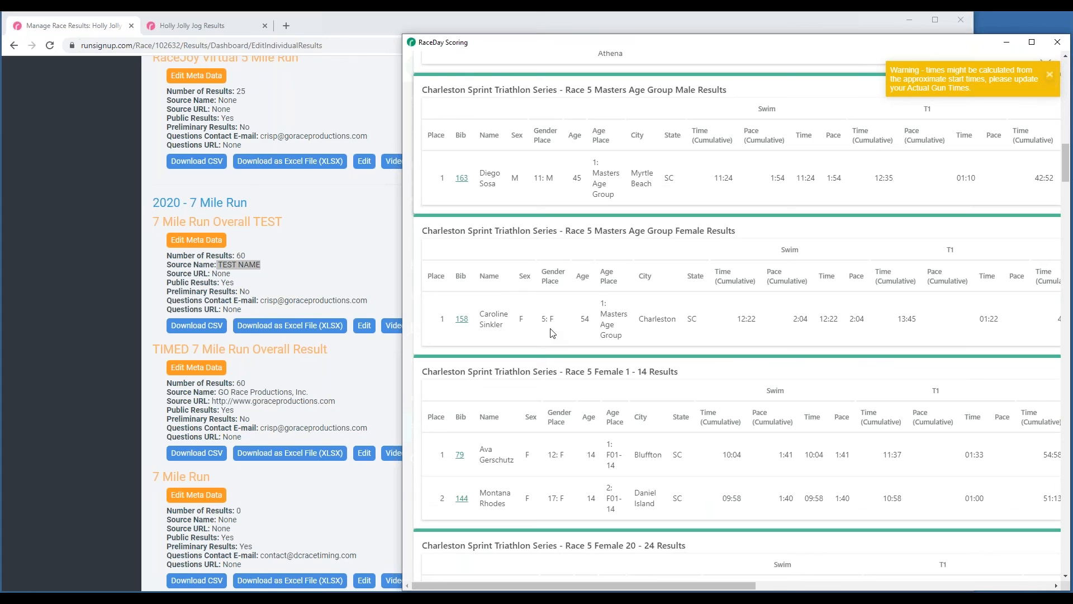
{"action": "scroll", "coordinate": [552, 333], "scroll_direction": "down", "scroll_amount": 6}
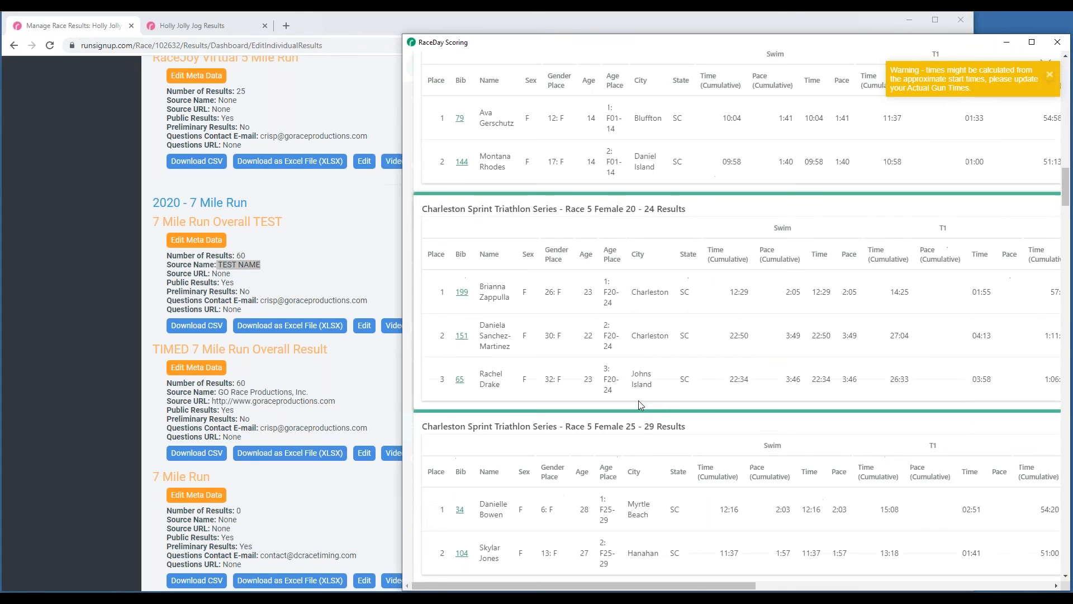
{"action": "key", "text": "Escape"}
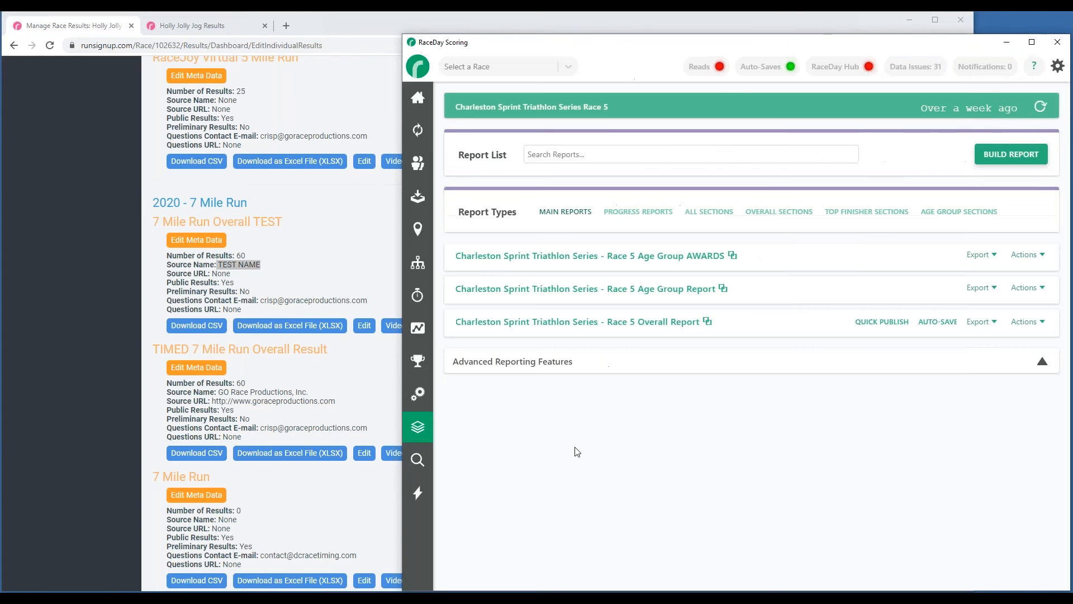
- Check the filters of the Age Groups section in the Age Group AWARDS report, and leave its editor without saving
{"action": "left_click", "coordinate": [1024, 258]}
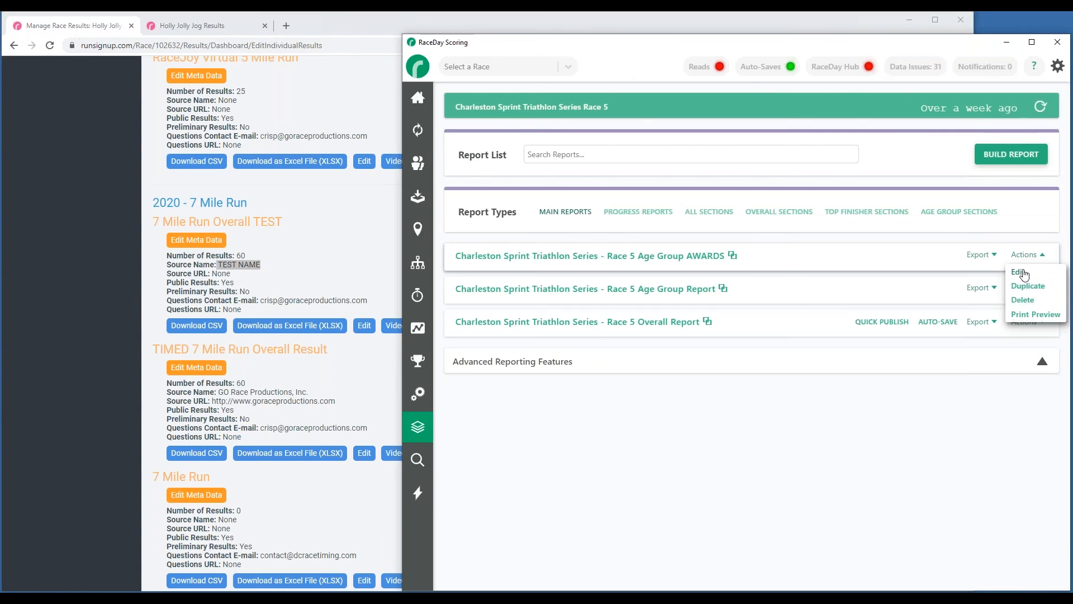
{"action": "left_click", "coordinate": [1019, 271]}
{"action": "left_click", "coordinate": [677, 297]}
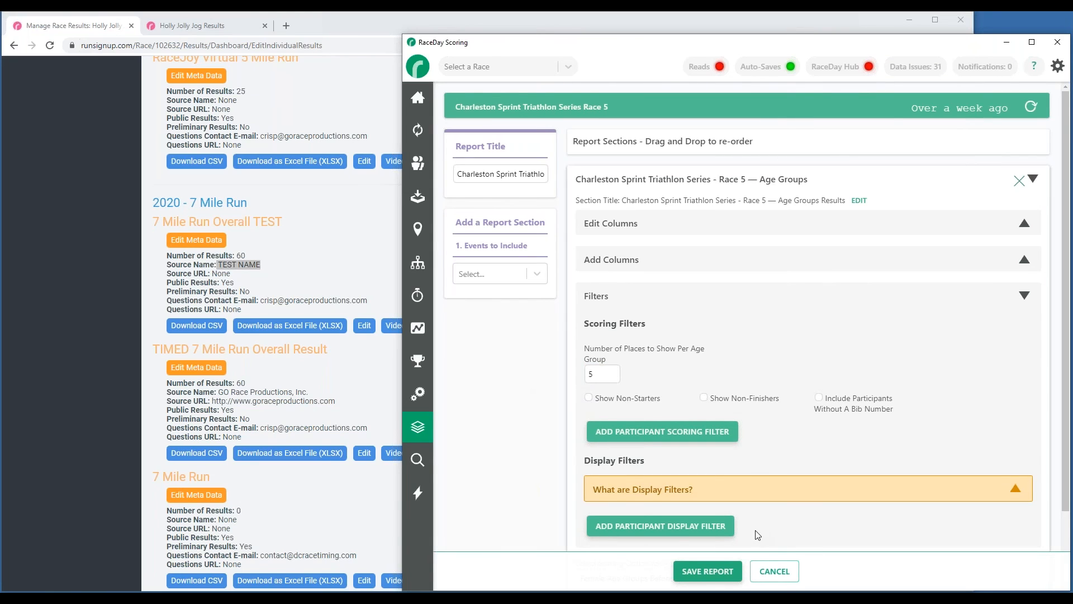
{"action": "left_click", "coordinate": [774, 571]}
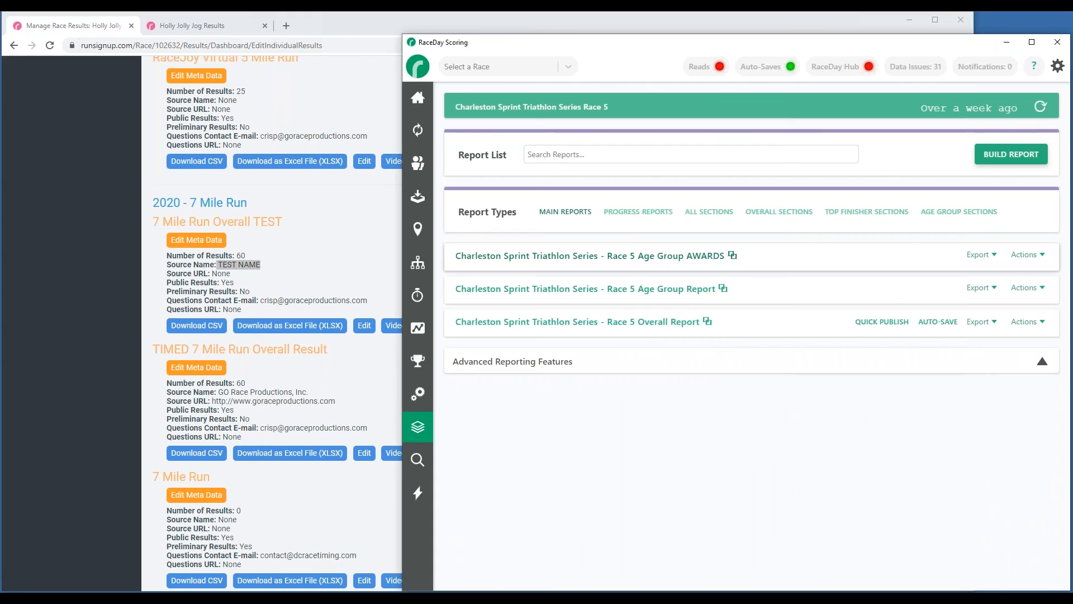
- Reopen the Age Group AWARDS report, examine how many places each band and female age group lists, and close it
{"action": "left_click", "coordinate": [674, 256]}
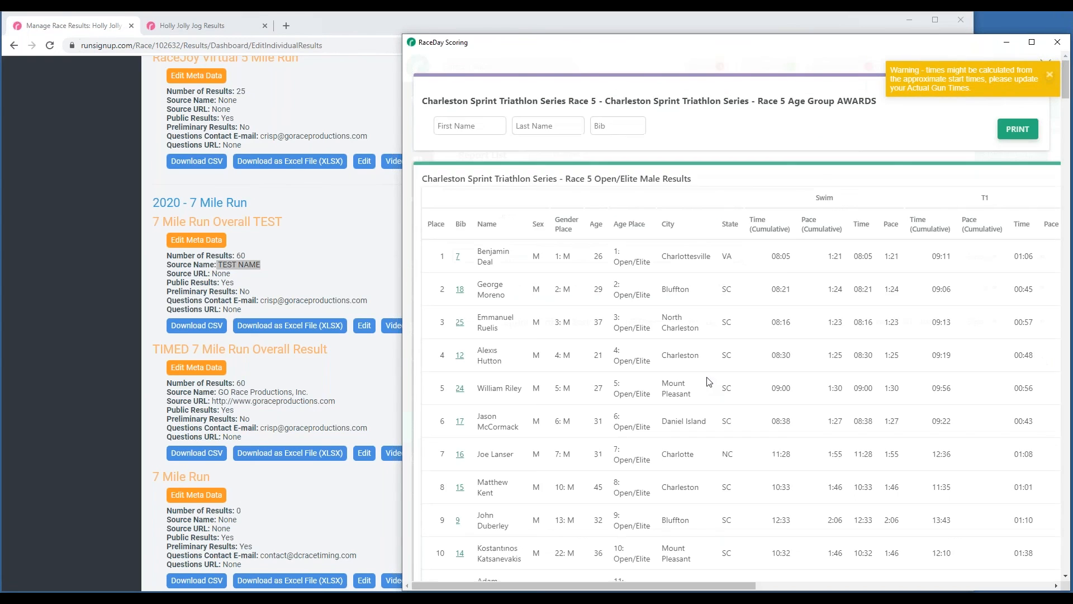
{"action": "scroll", "coordinate": [708, 381], "scroll_direction": "down", "scroll_amount": 9}
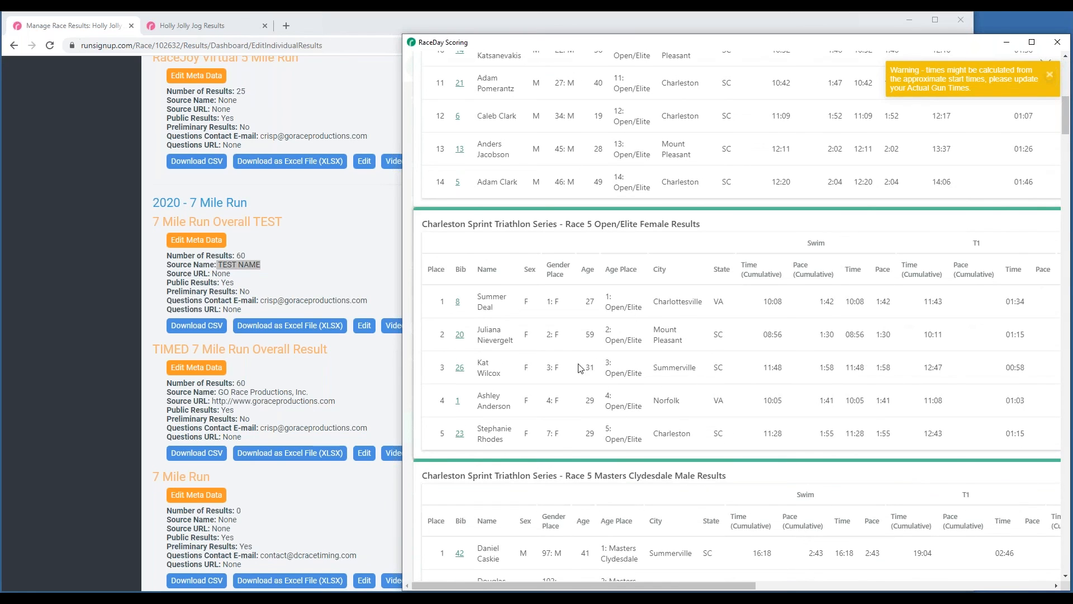
{"action": "scroll", "coordinate": [579, 368], "scroll_direction": "down", "scroll_amount": 5}
{"action": "scroll", "coordinate": [577, 431], "scroll_direction": "down", "scroll_amount": 20}
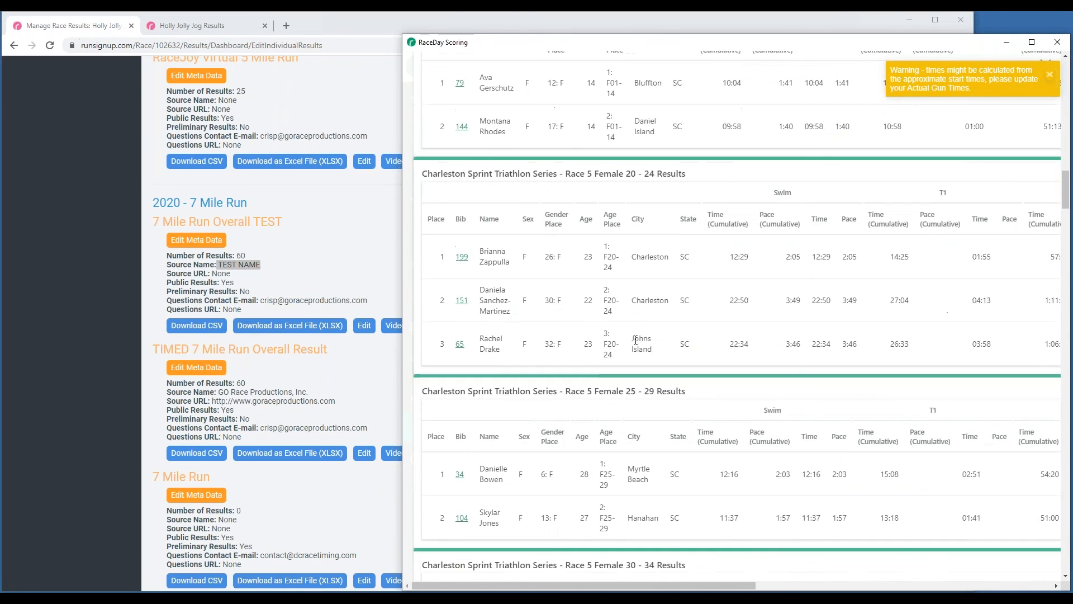
{"action": "scroll", "coordinate": [592, 366], "scroll_direction": "down", "scroll_amount": 5}
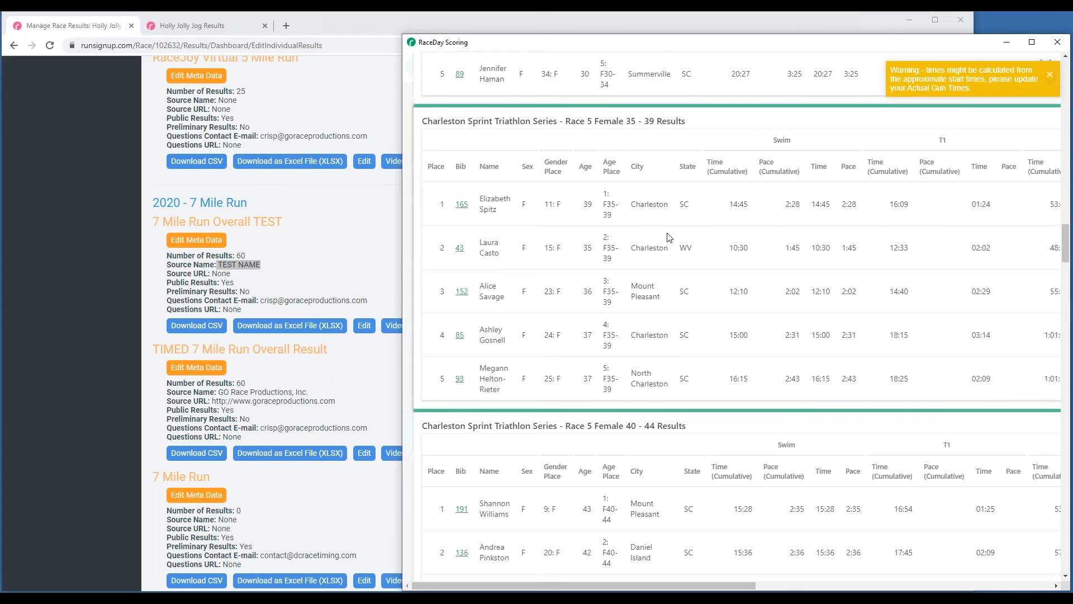
{"action": "scroll", "coordinate": [669, 237], "scroll_direction": "up", "scroll_amount": 2}
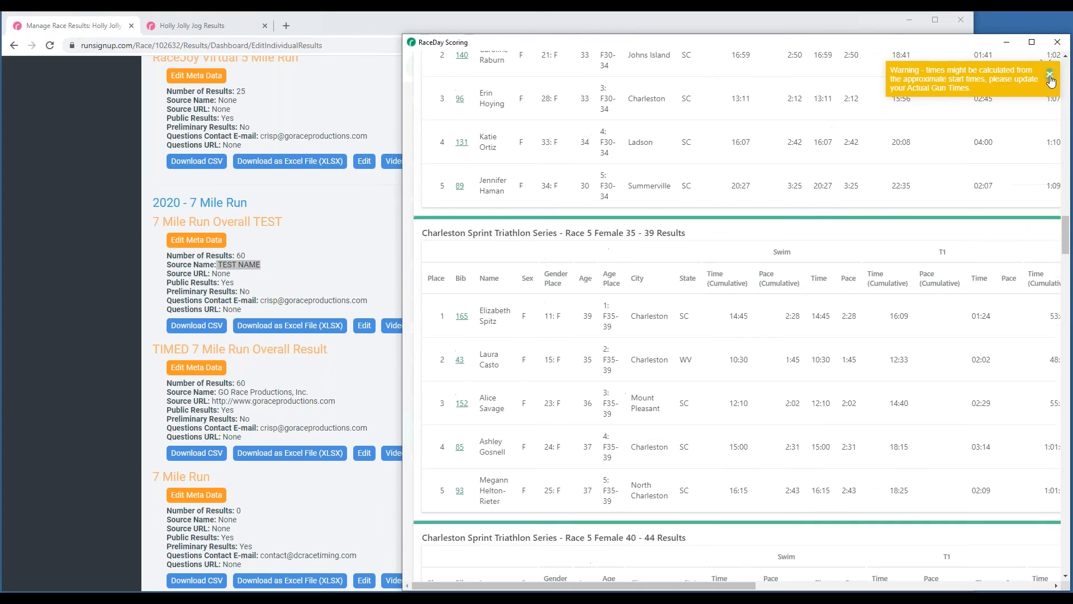
{"action": "left_click", "coordinate": [1049, 74]}
{"action": "left_click", "coordinate": [1045, 64]}
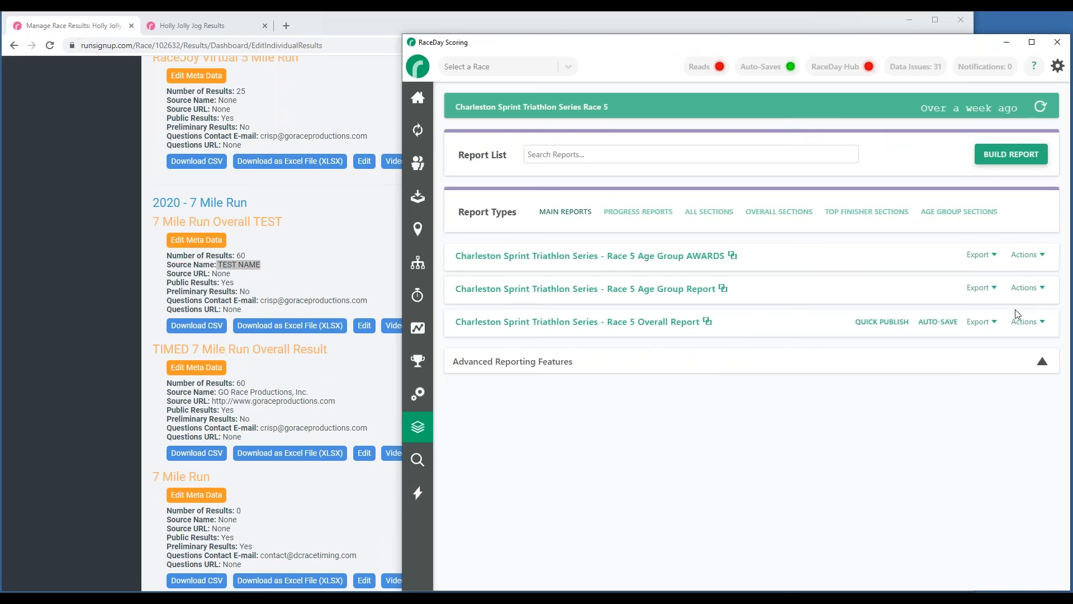
- Try removing the Age Groups section from the Age Group AWARDS report, and return to the race dashboard without saving
{"action": "left_click", "coordinate": [1026, 255]}
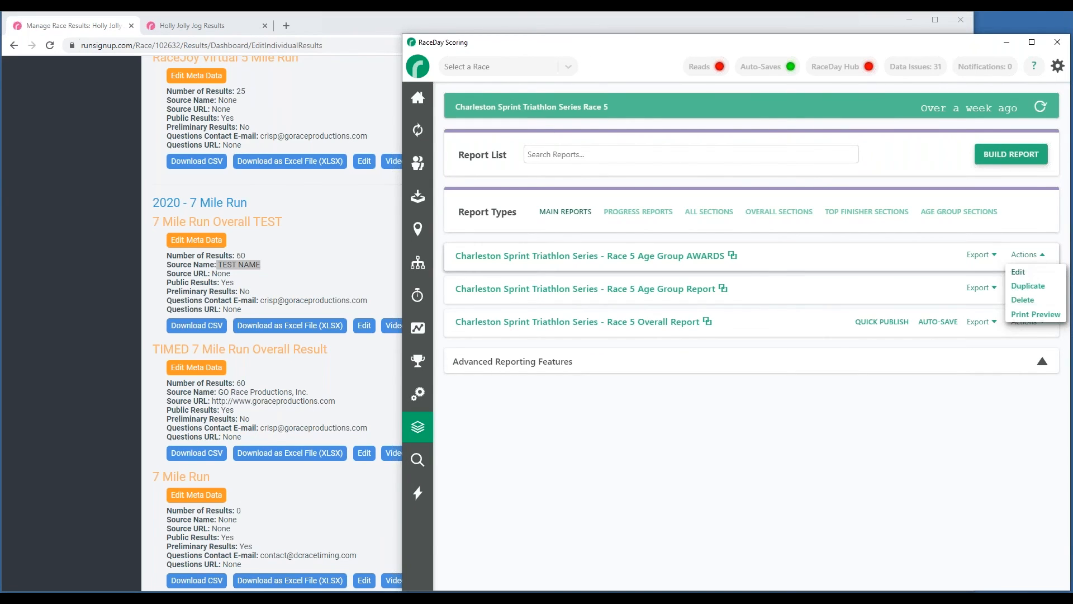
{"action": "left_click", "coordinate": [1021, 271]}
{"action": "left_click", "coordinate": [839, 230]}
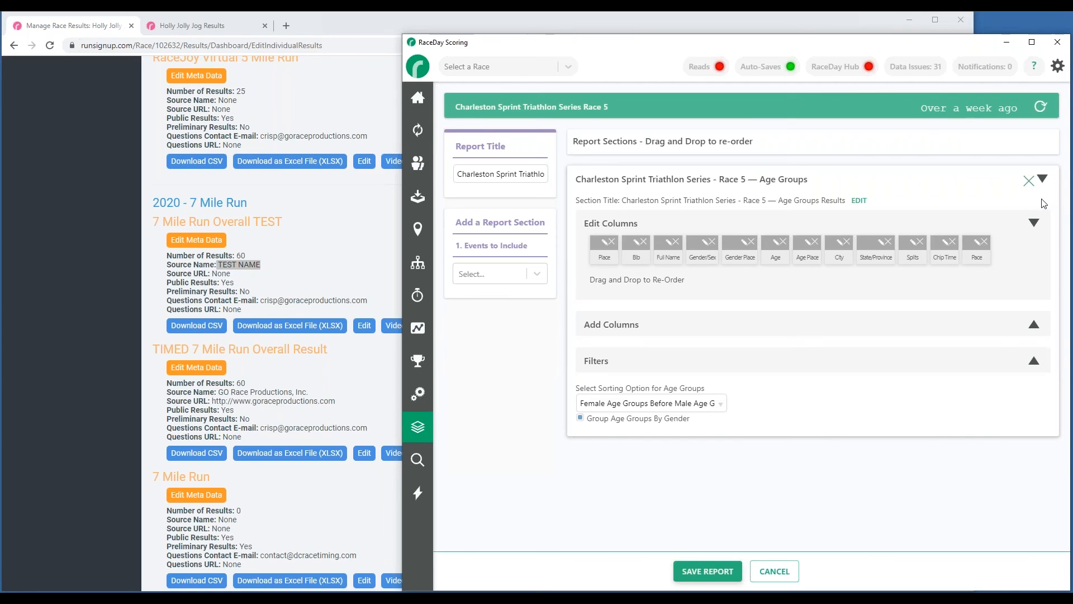
{"action": "left_click", "coordinate": [1028, 181]}
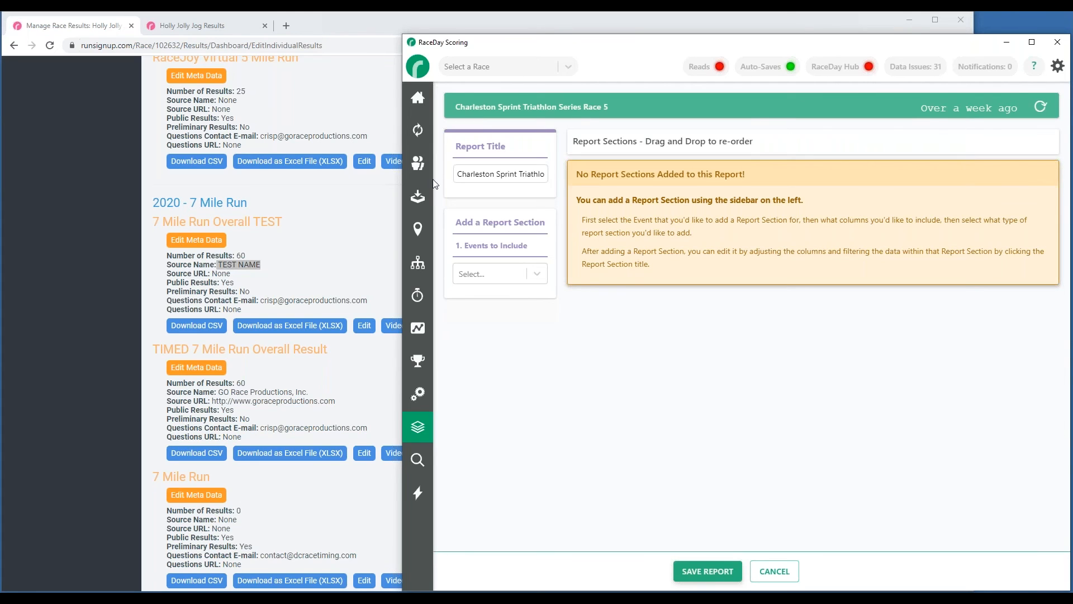
{"action": "left_click", "coordinate": [416, 100]}
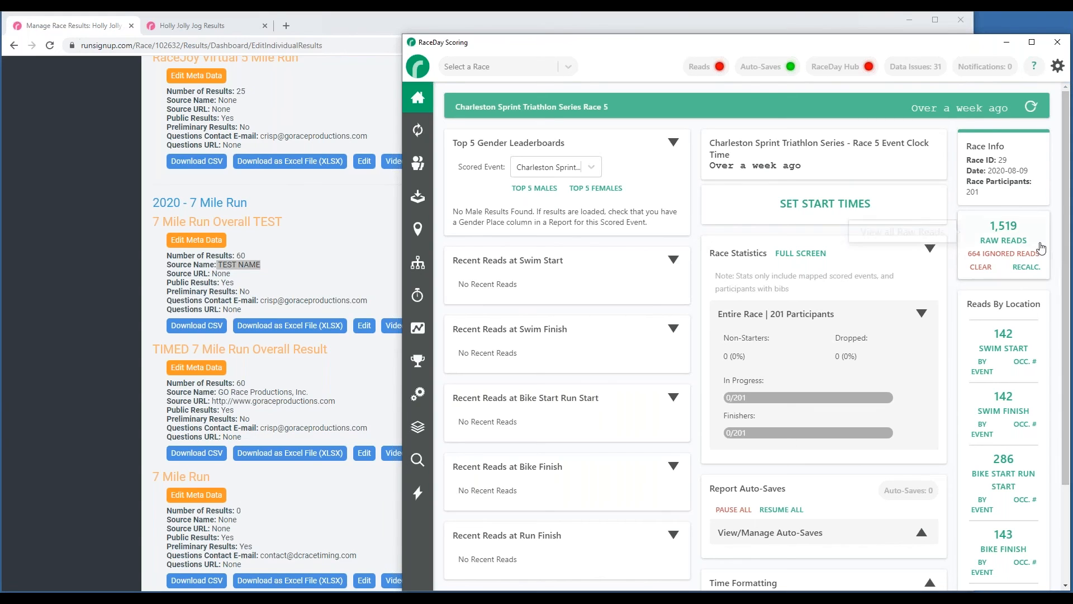
{"action": "left_click", "coordinate": [1003, 259]}
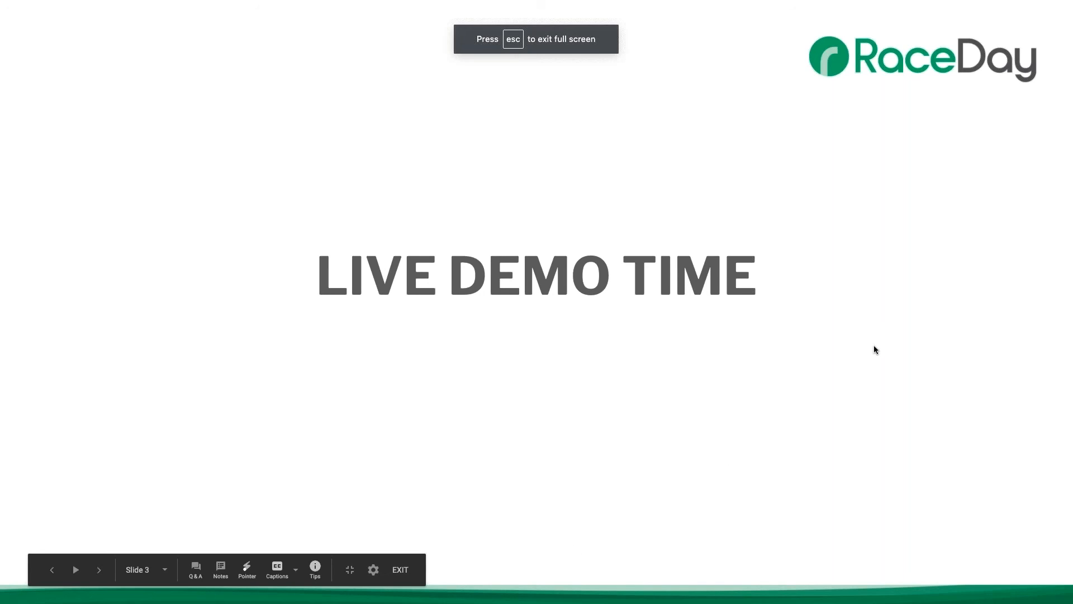
{"action": "left_click", "coordinate": [857, 323]}
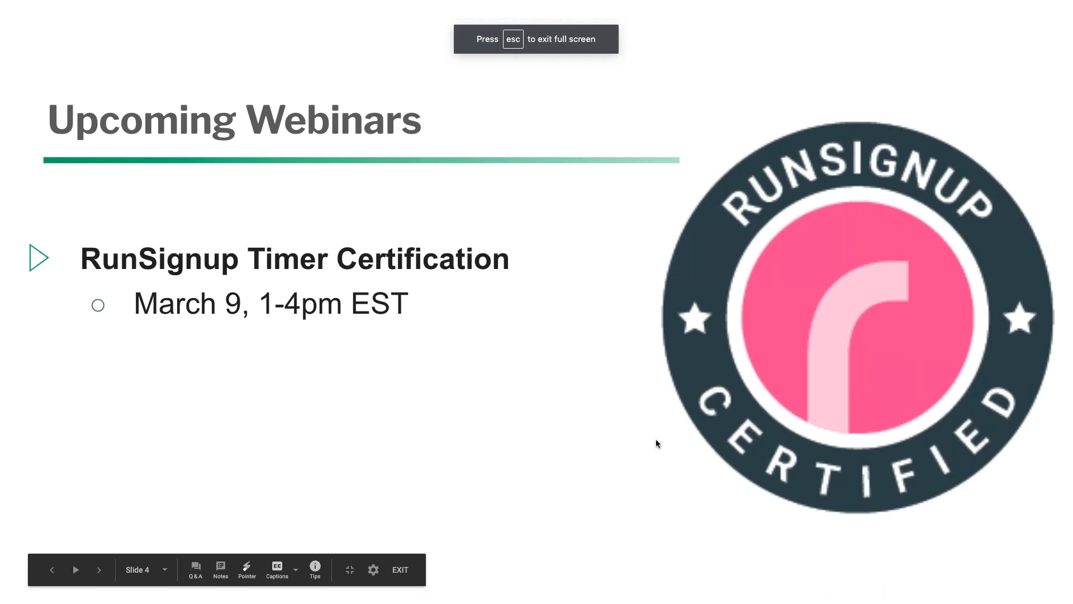